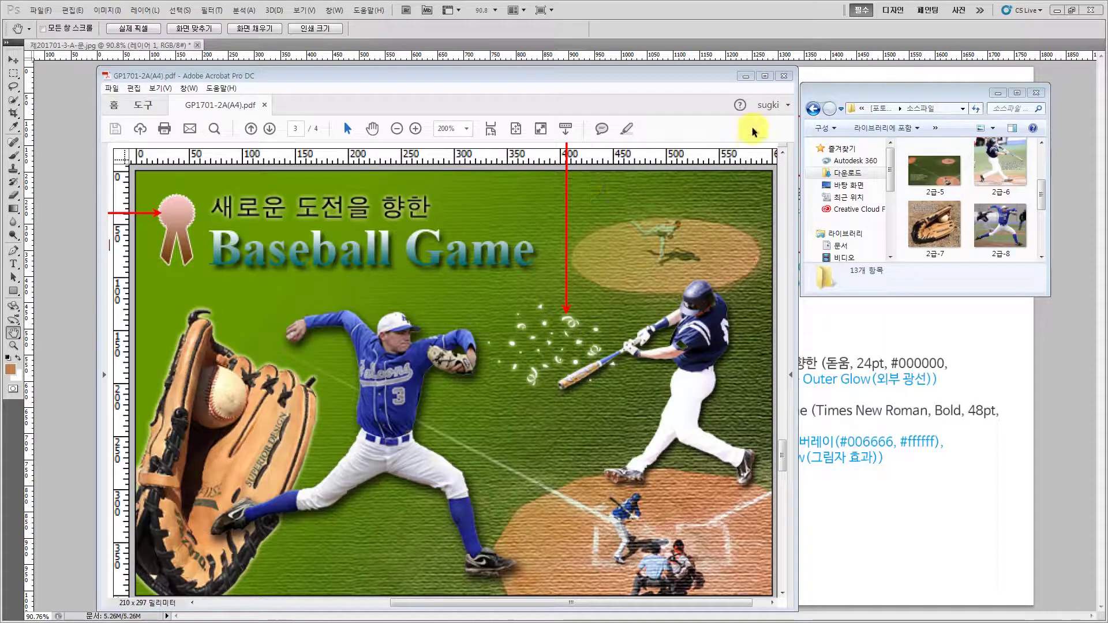
Mark the glove, the pitcher and the layer-style notes for 2급-6, 2급-7 and 2급-8 on the reference sheet with translucent rectangles
left_click(746, 76)
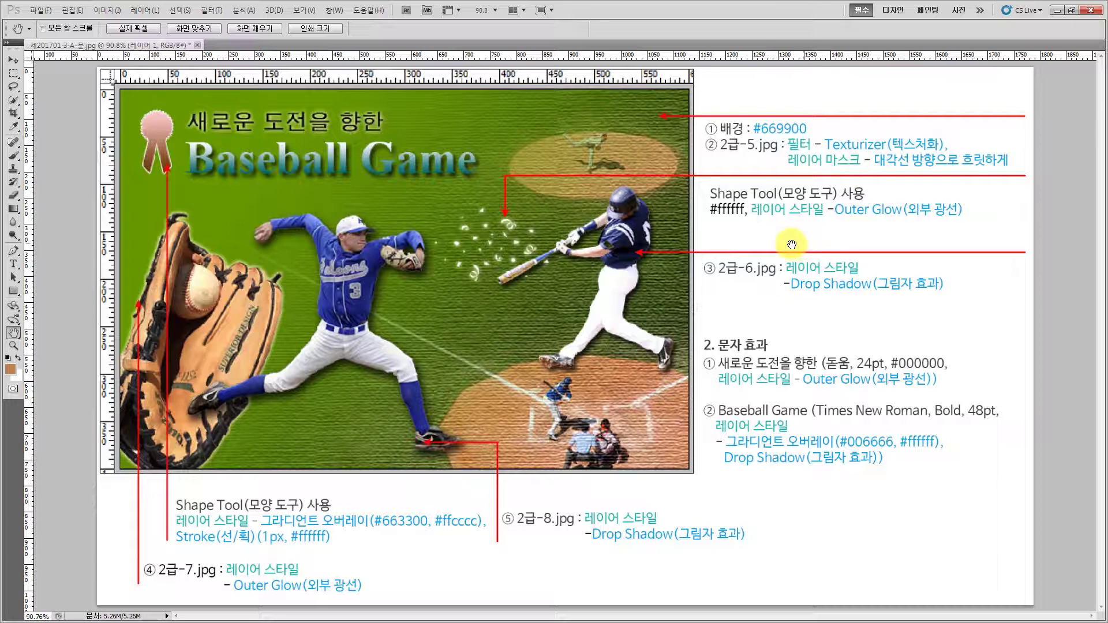
left_click(13, 292)
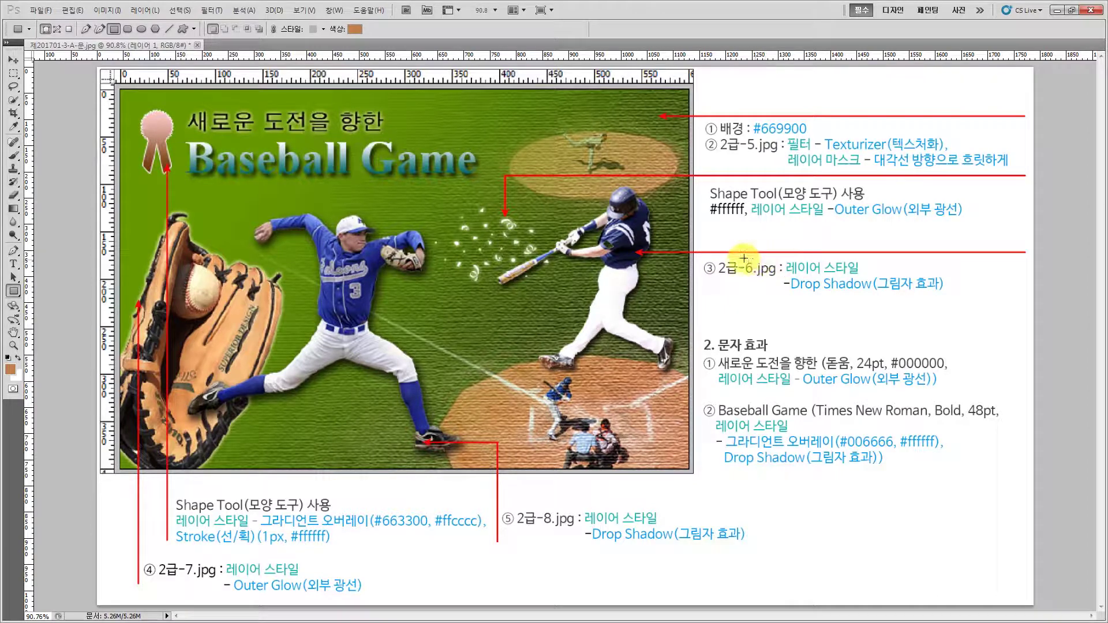
left_click_drag(776, 294, 957, 273)
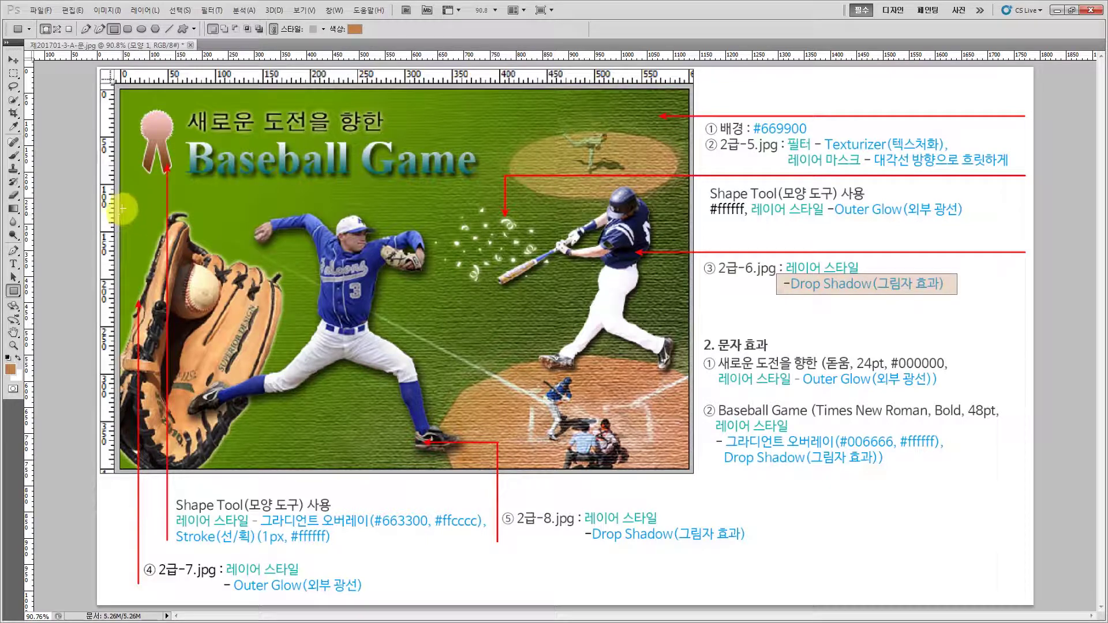
left_click_drag(245, 371, 291, 469)
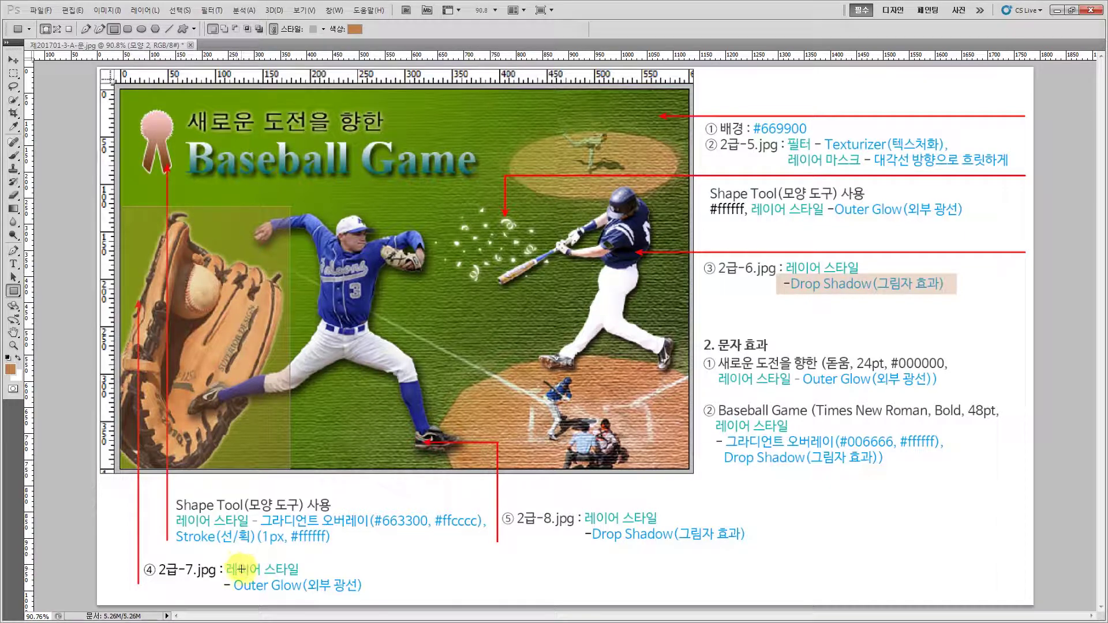
left_click_drag(142, 557, 376, 601)
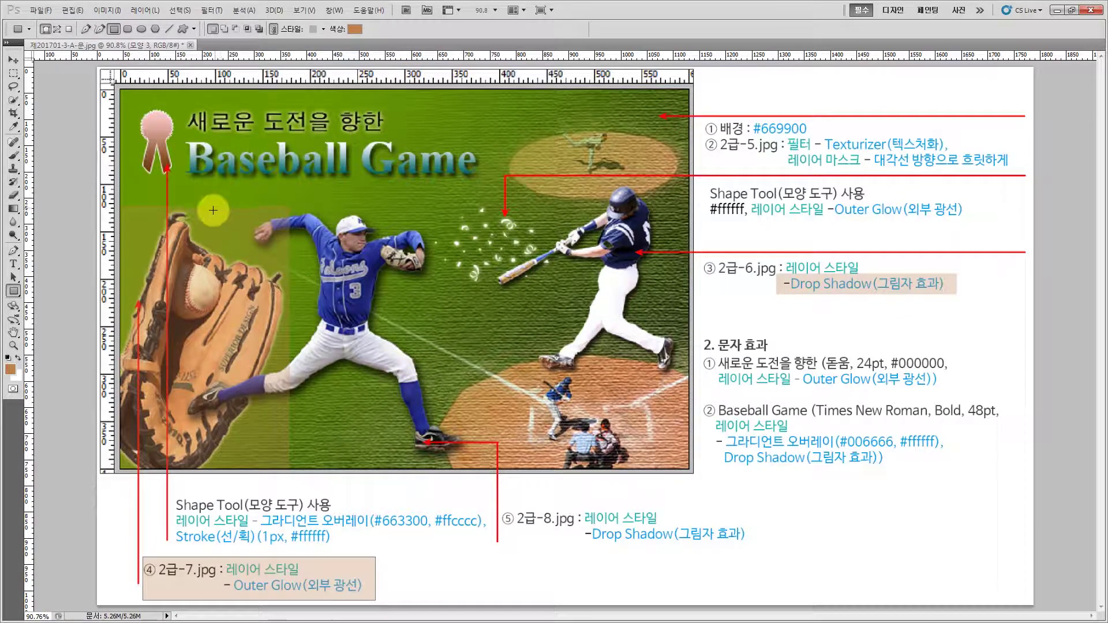
left_click_drag(211, 209, 472, 460)
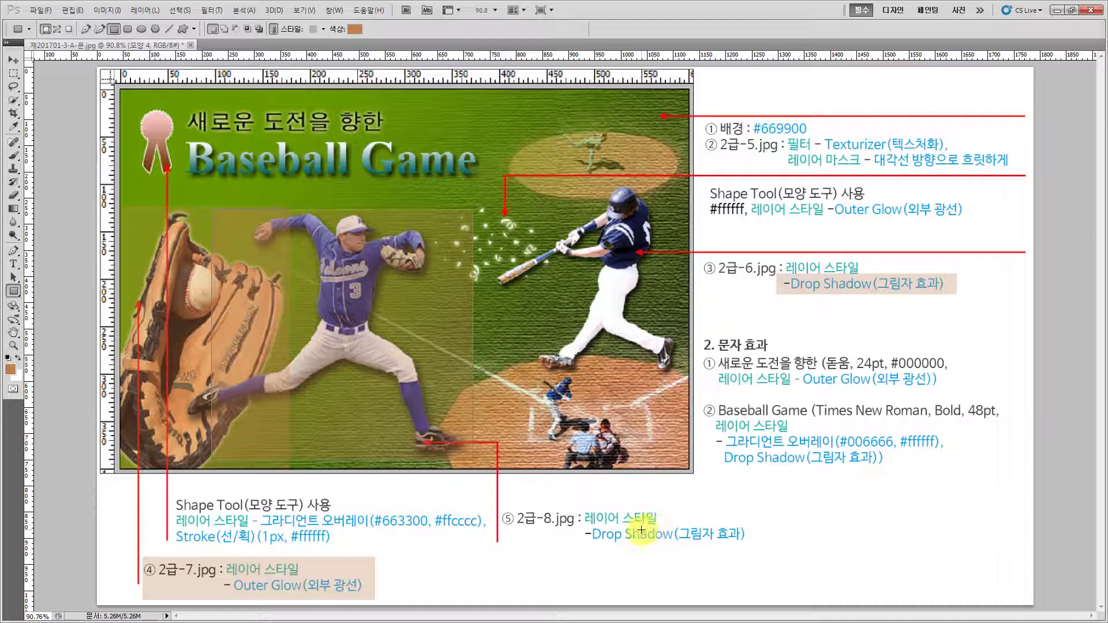
left_click_drag(578, 549, 753, 525)
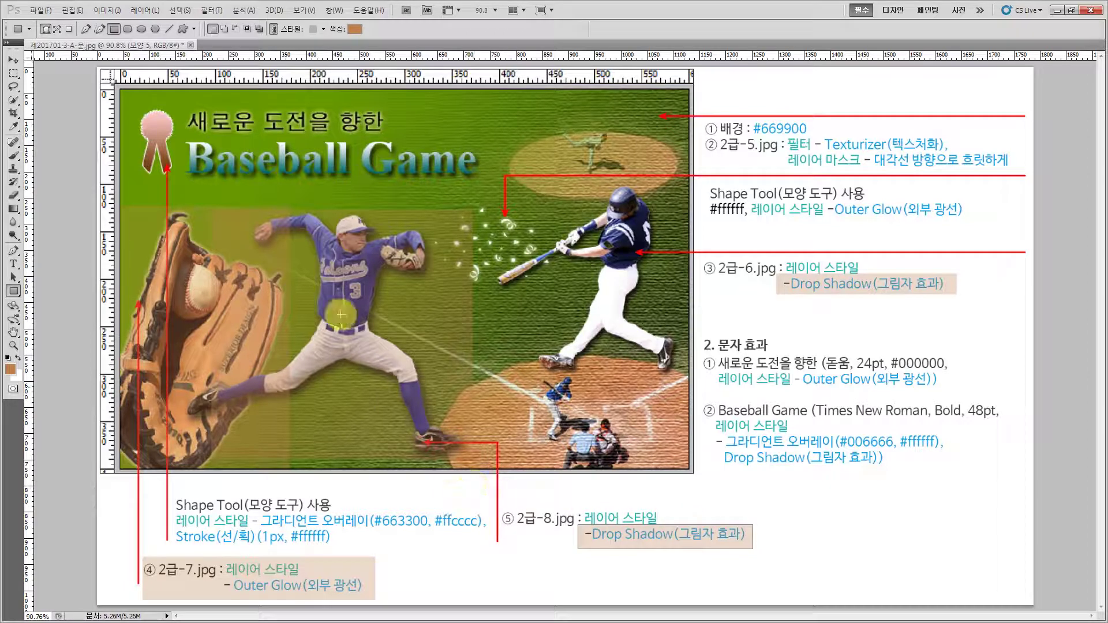
Mark the ribbon, the scattered shapes, the title and their layer-style and text-effect notes on the reference sheet with translucent rectangles
left_click_drag(131, 102, 184, 181)
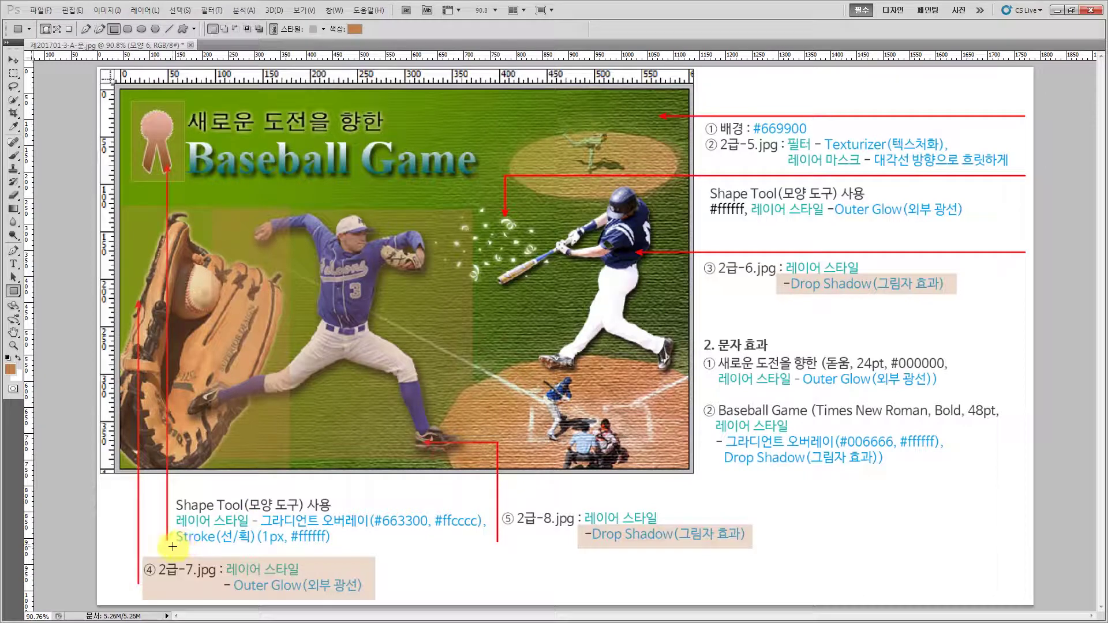
left_click_drag(173, 546, 492, 514)
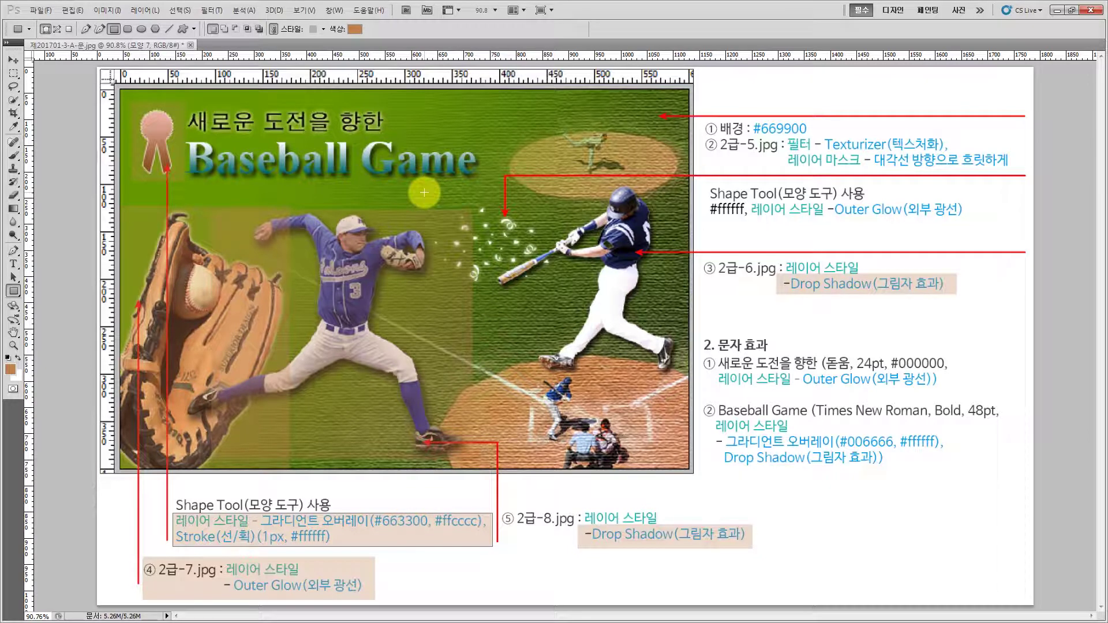
left_click_drag(424, 192, 555, 295)
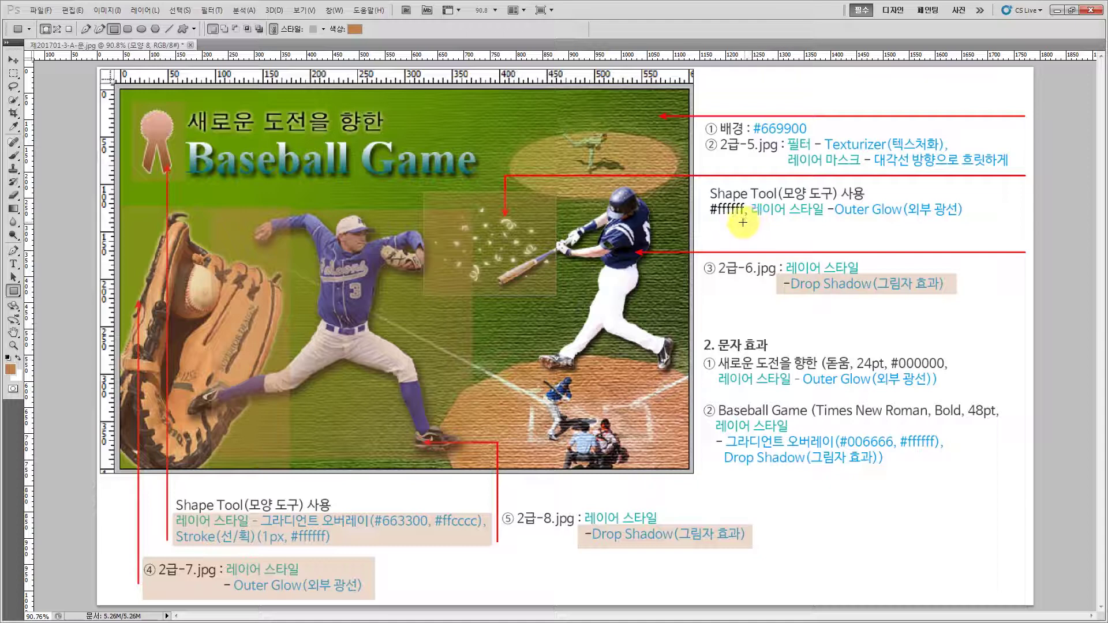
mouse_move(708, 222)
left_mouse_down()
mouse_move(962, 208)
mouse_move(969, 198)
left_mouse_up()
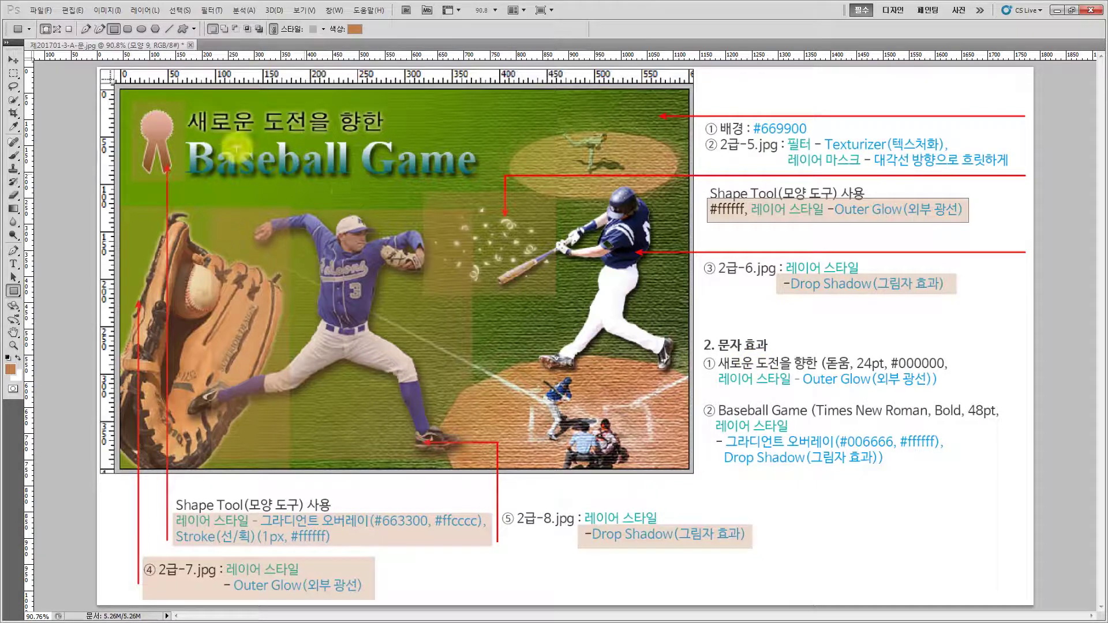
left_click_drag(345, 150, 492, 183)
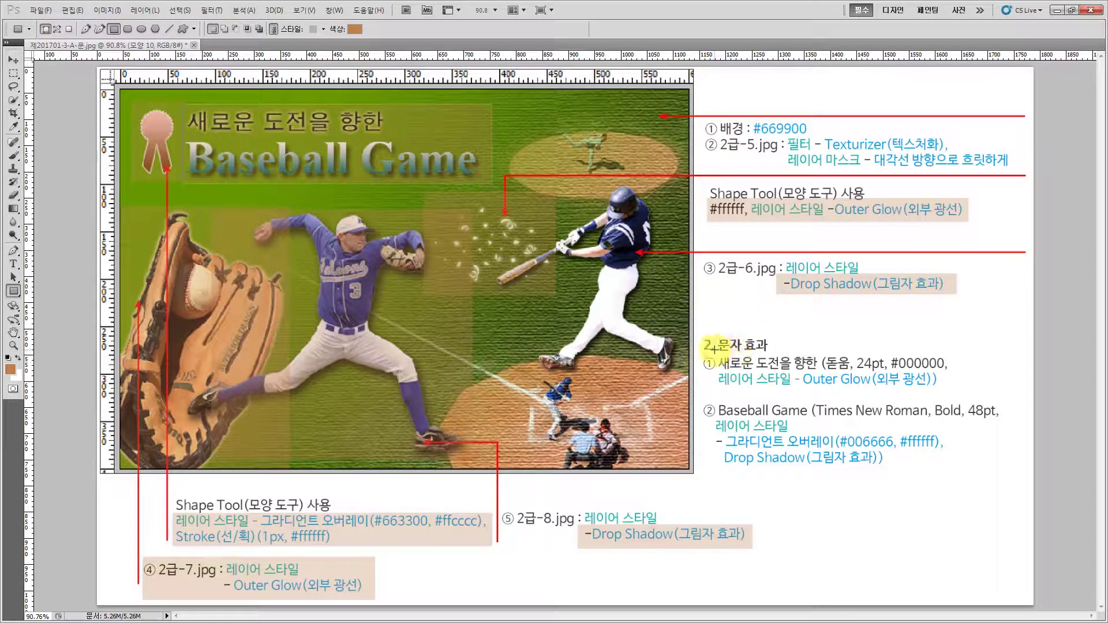
mouse_move(699, 352)
left_mouse_down()
mouse_move(953, 391)
mouse_move(1009, 484)
left_mouse_up()
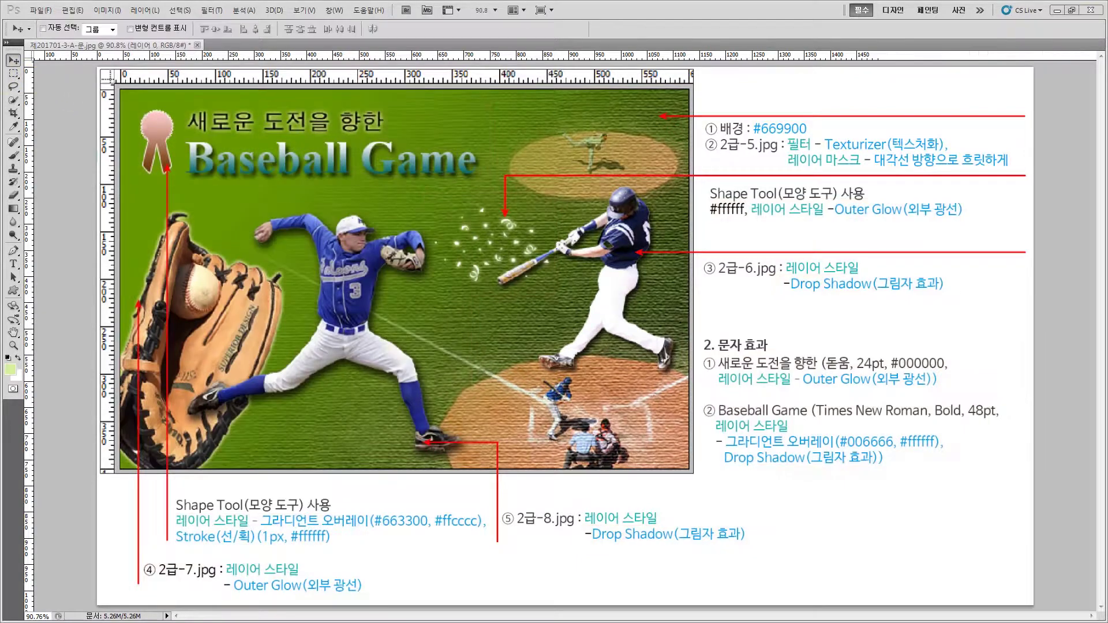
Create a new RGB document 600 pixels wide and 400 pixels high at 72 pixels/inch with a white background
left_click(41, 11)
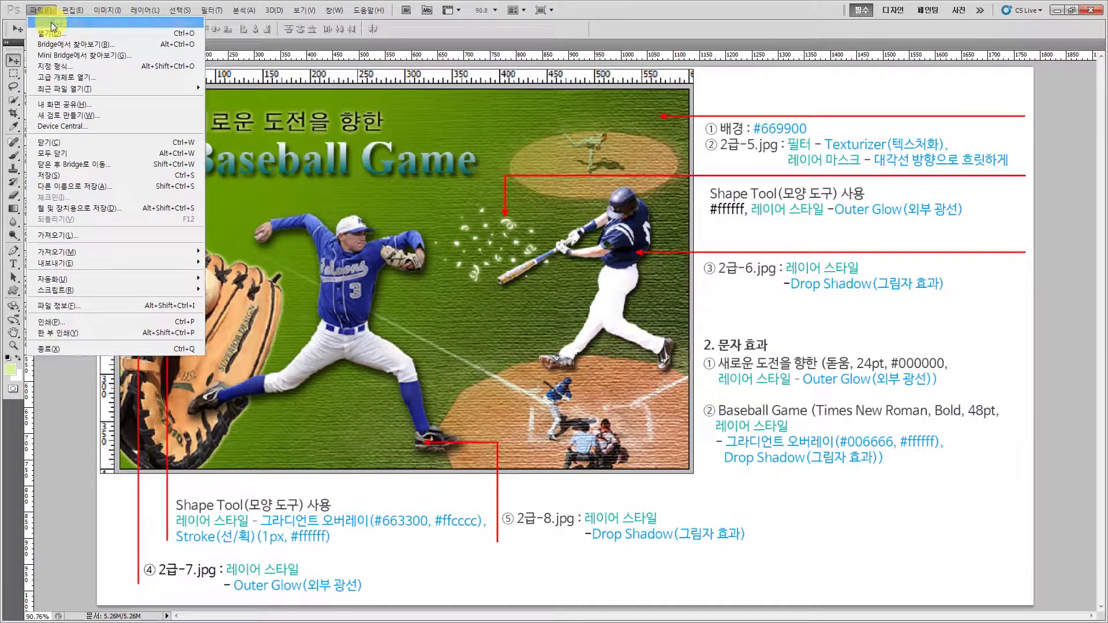
key("ctrl+n")
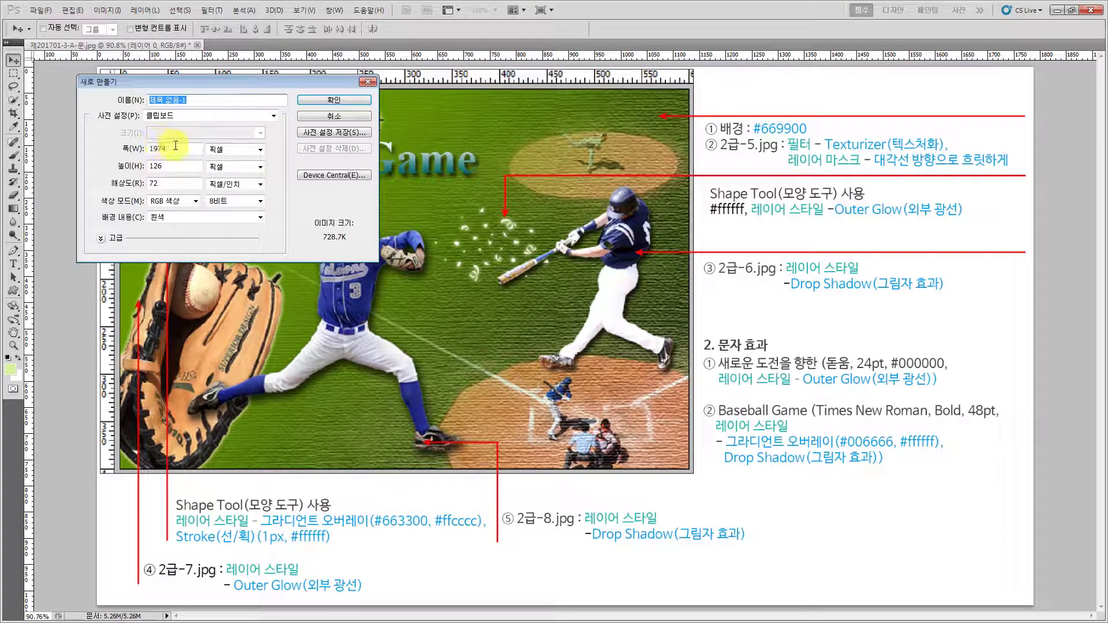
left_click(150, 149)
left_click_drag(150, 149, 94, 168)
type("600400")
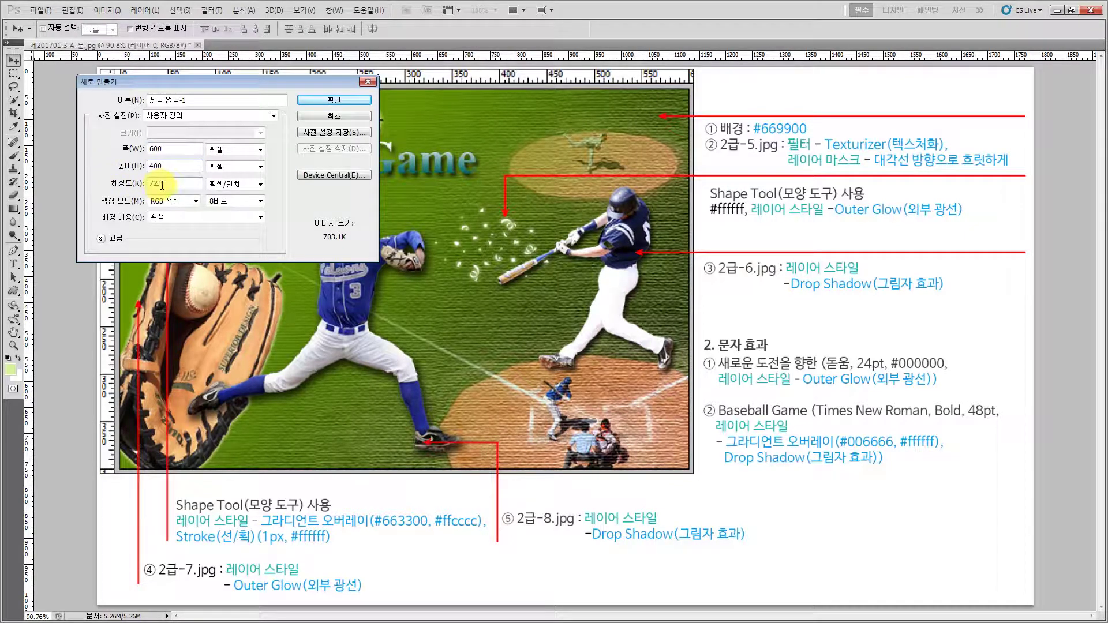
left_click_drag(162, 184, 132, 186)
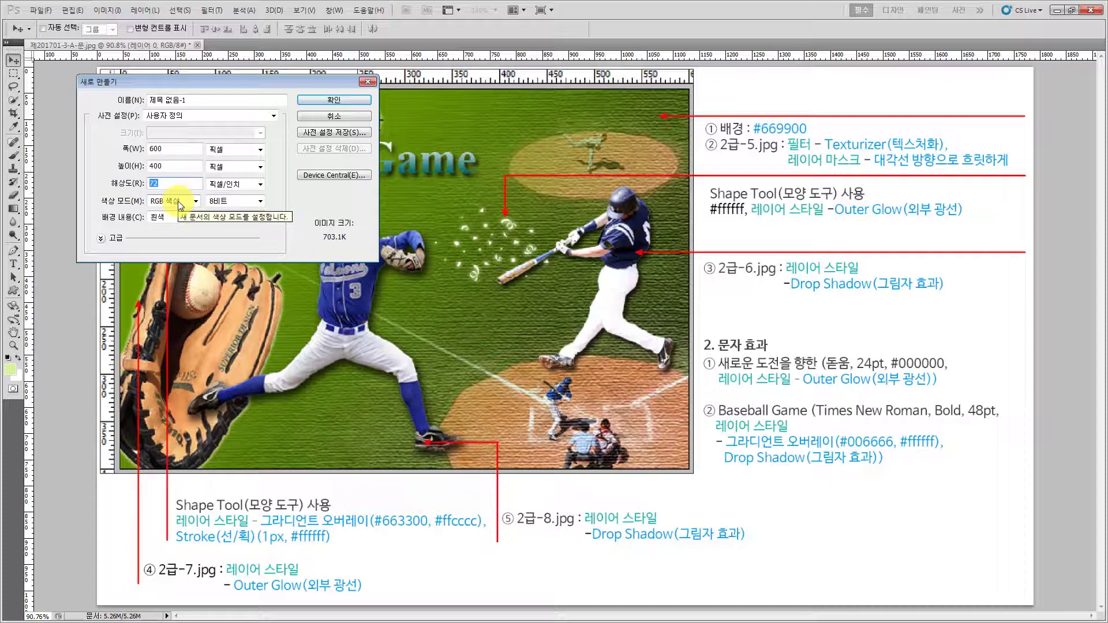
left_click(333, 101)
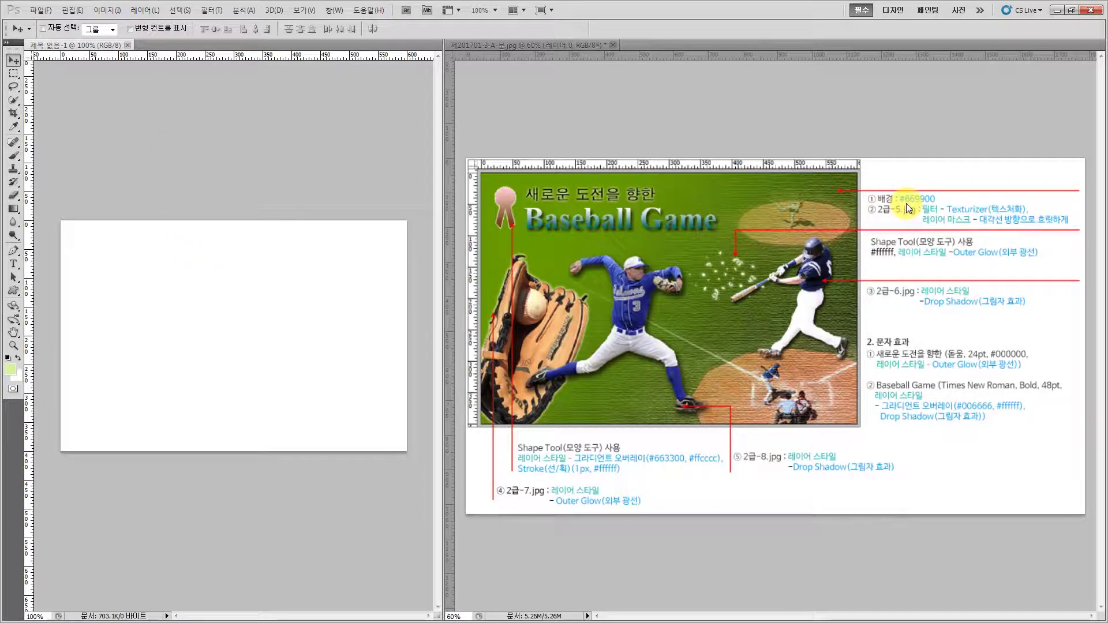
Set the foreground colour to #669900 and fill the new document's background with it
left_click(11, 370)
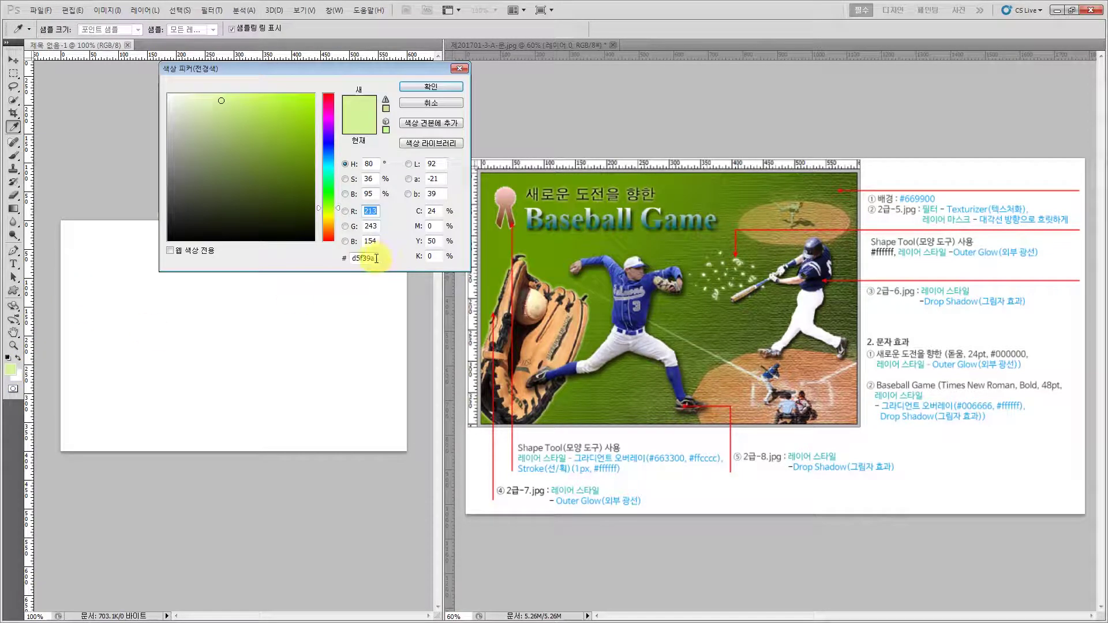
double_click(366, 258)
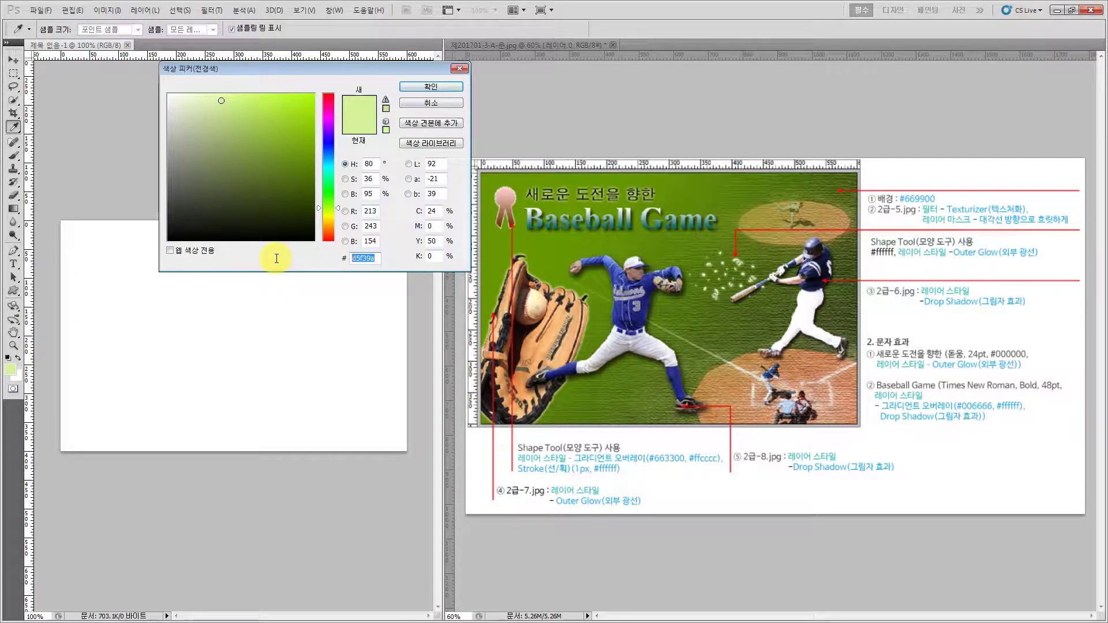
type("66")
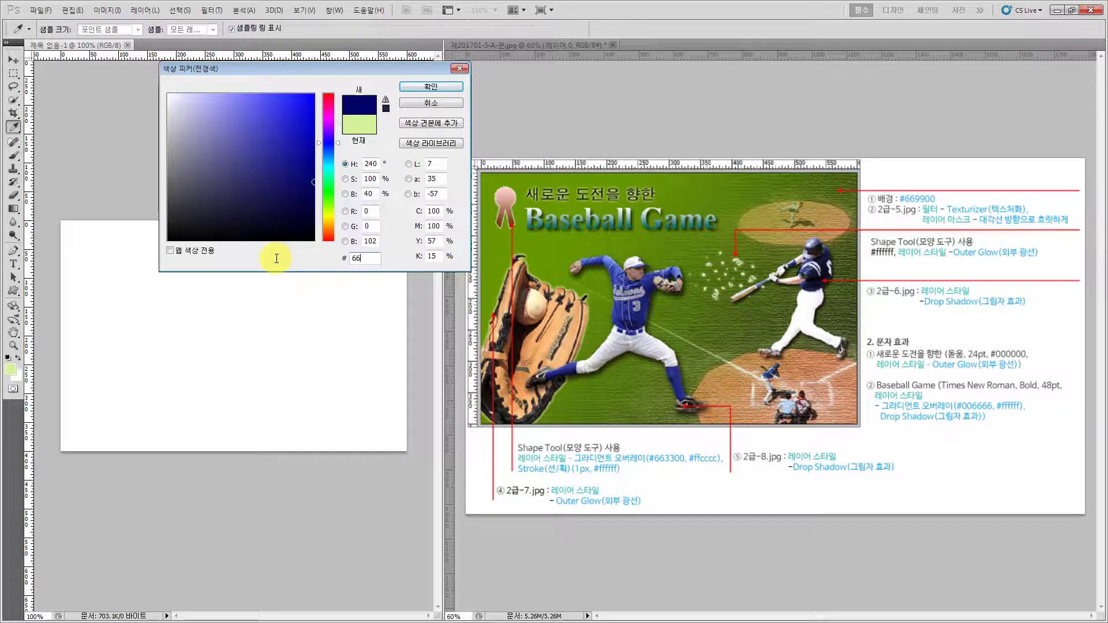
type("9900")
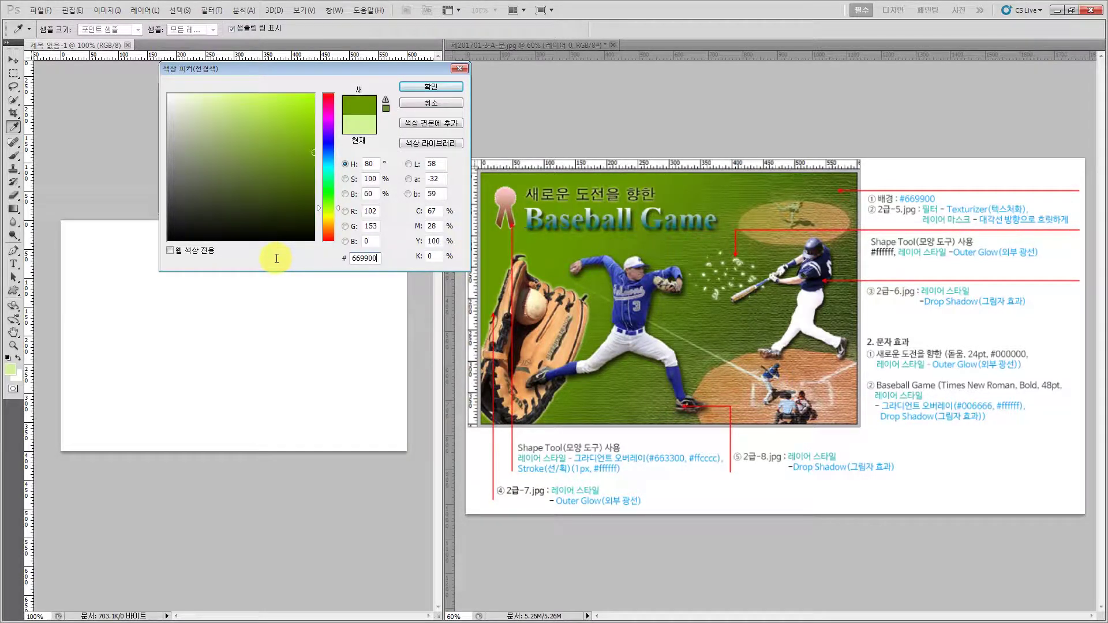
left_click(425, 86)
key("v")
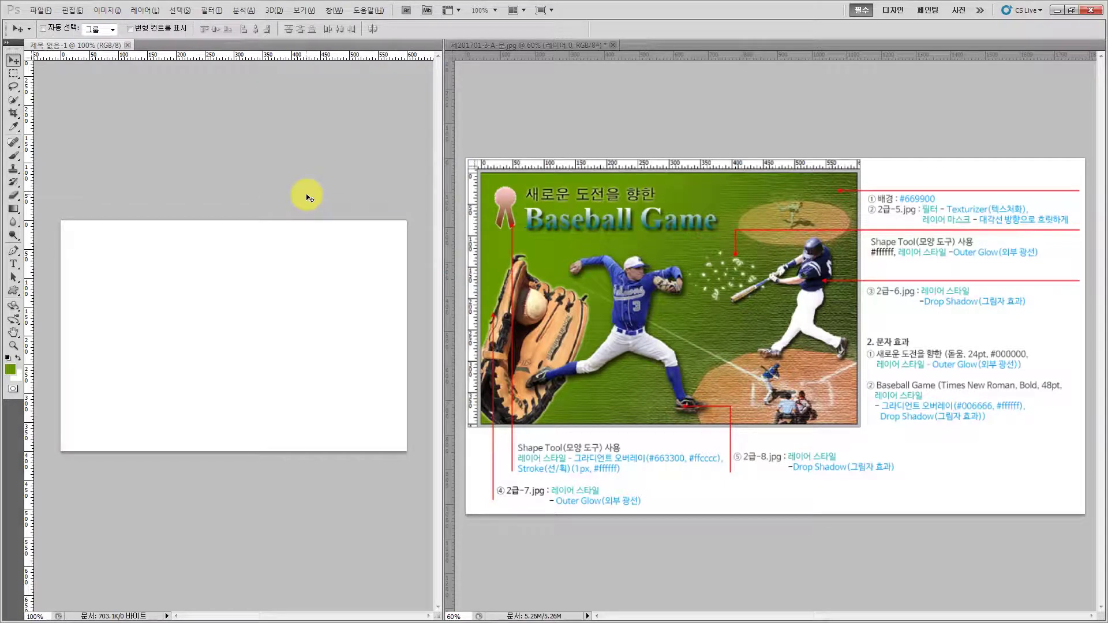
key("alt+BackSpace")
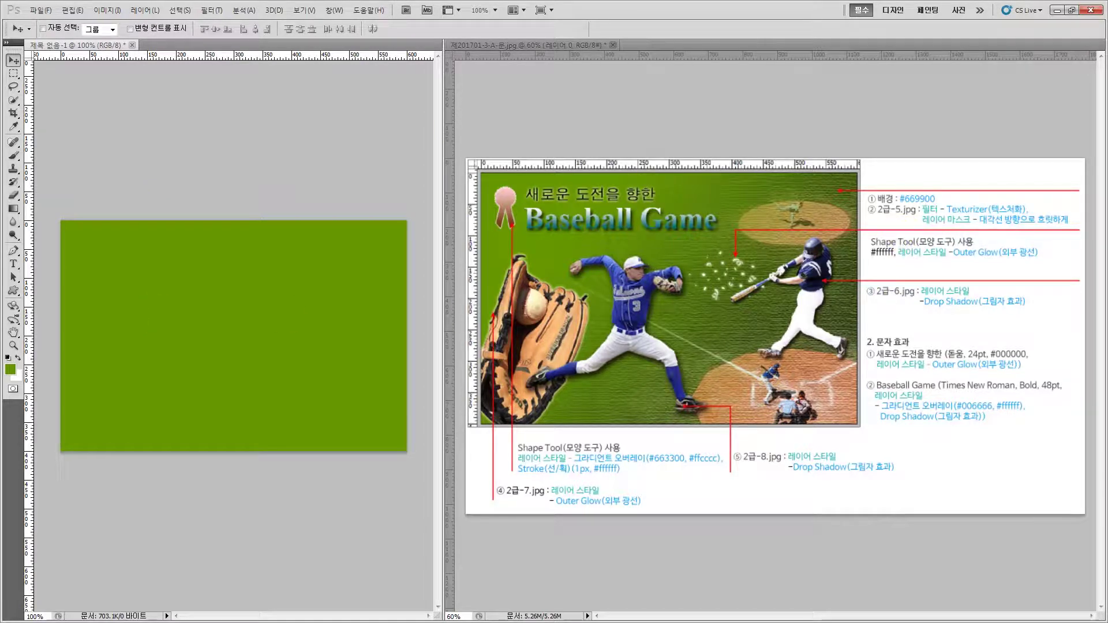
Place the 2급-5 field image in the new document and enlarge it to about 90.5% so it covers the whole canvas
key("alt+Tab")
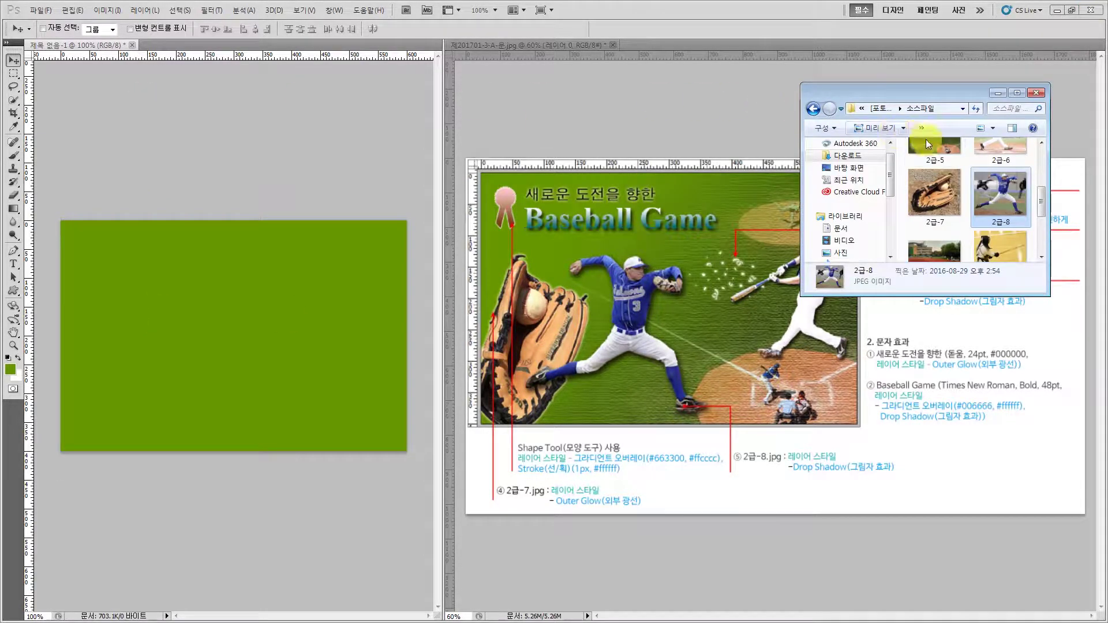
left_click_drag(936, 147, 209, 307)
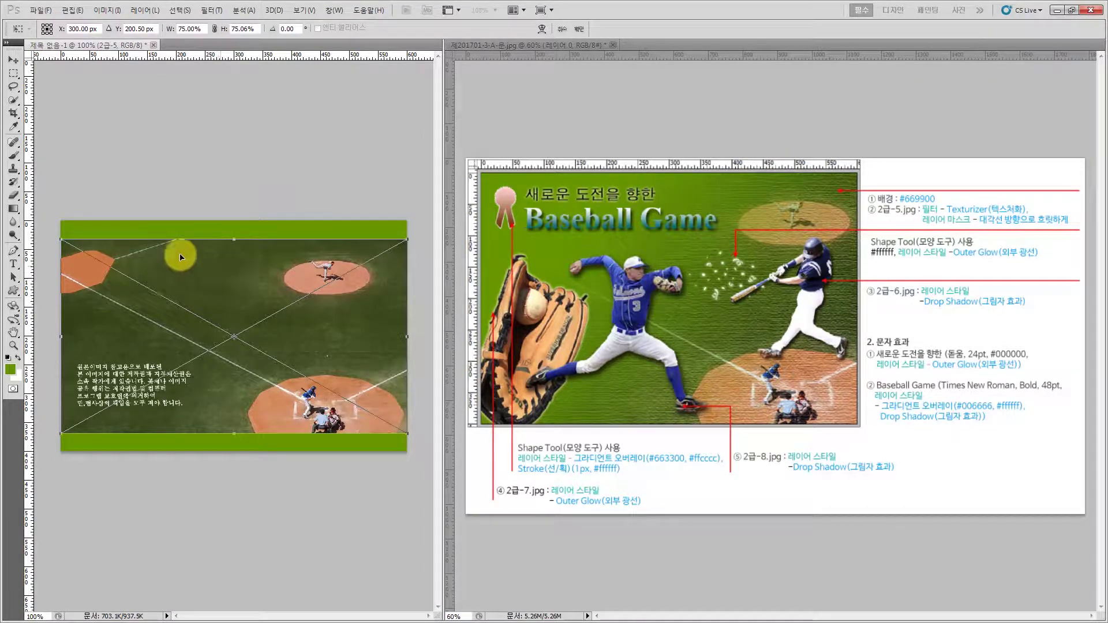
left_click_drag(62, 239, 33, 218)
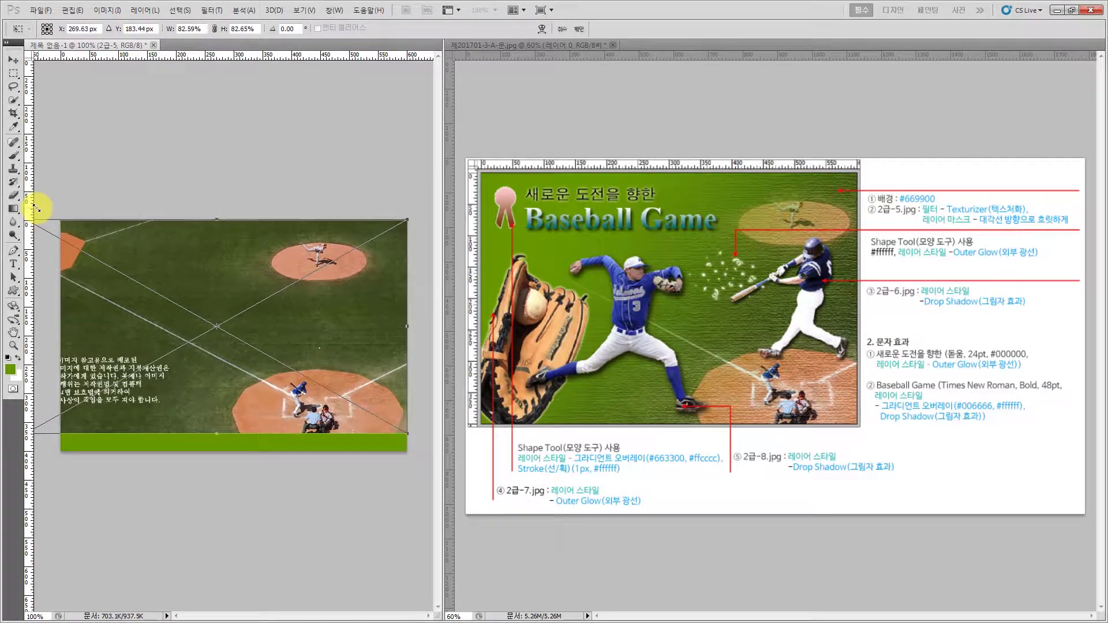
left_click_drag(408, 433, 438, 449)
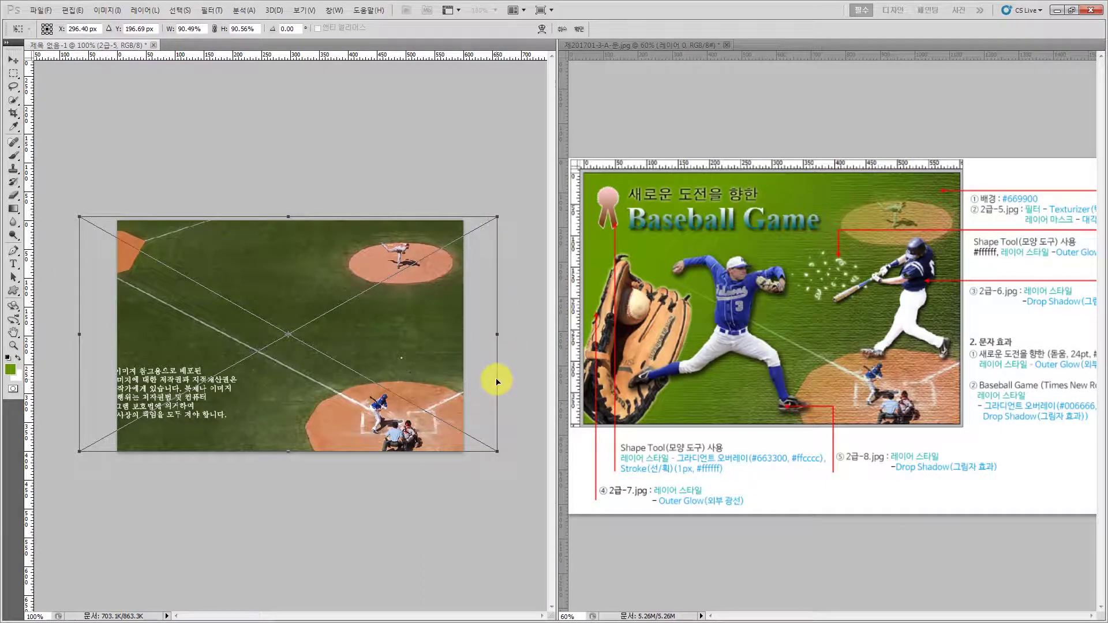
key("Return")
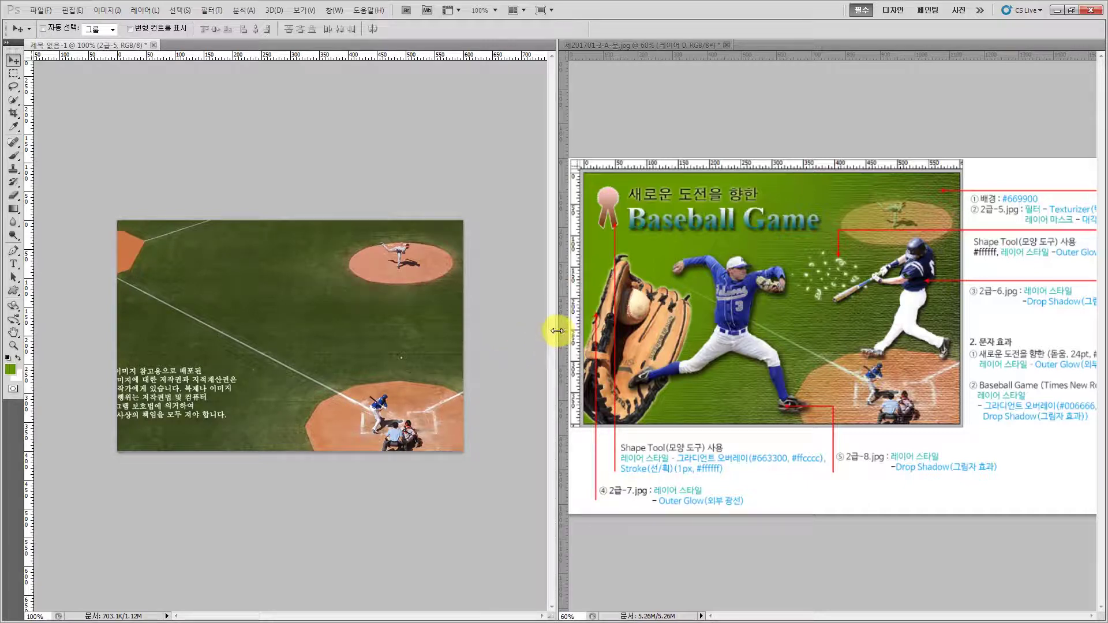
left_click_drag(553, 330, 468, 333)
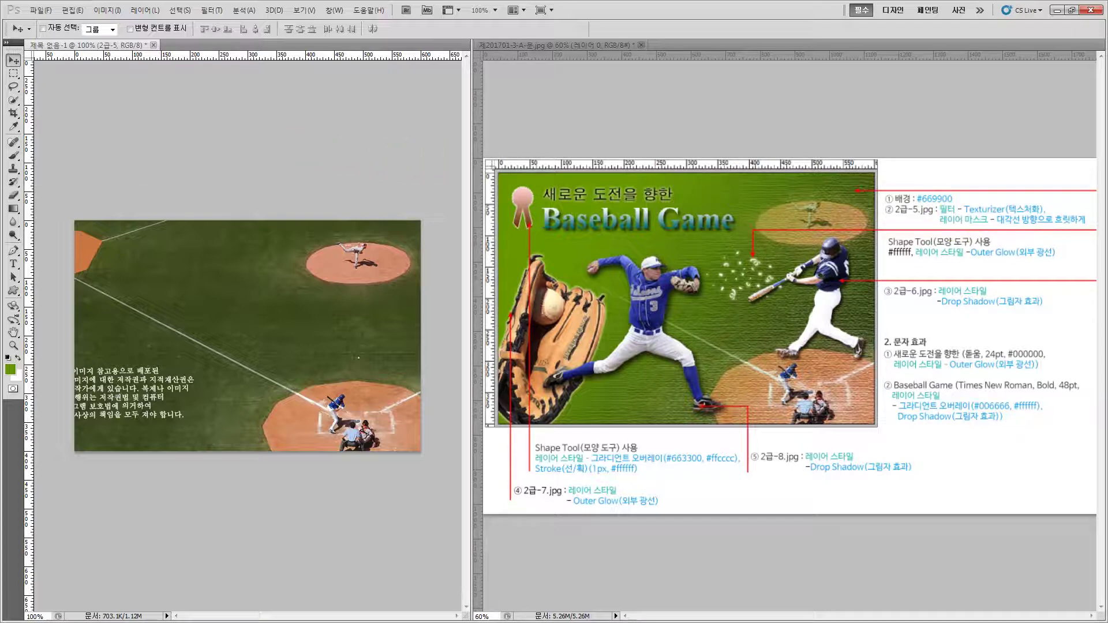
Rasterize the placed 2급-5 layer
key("F7")
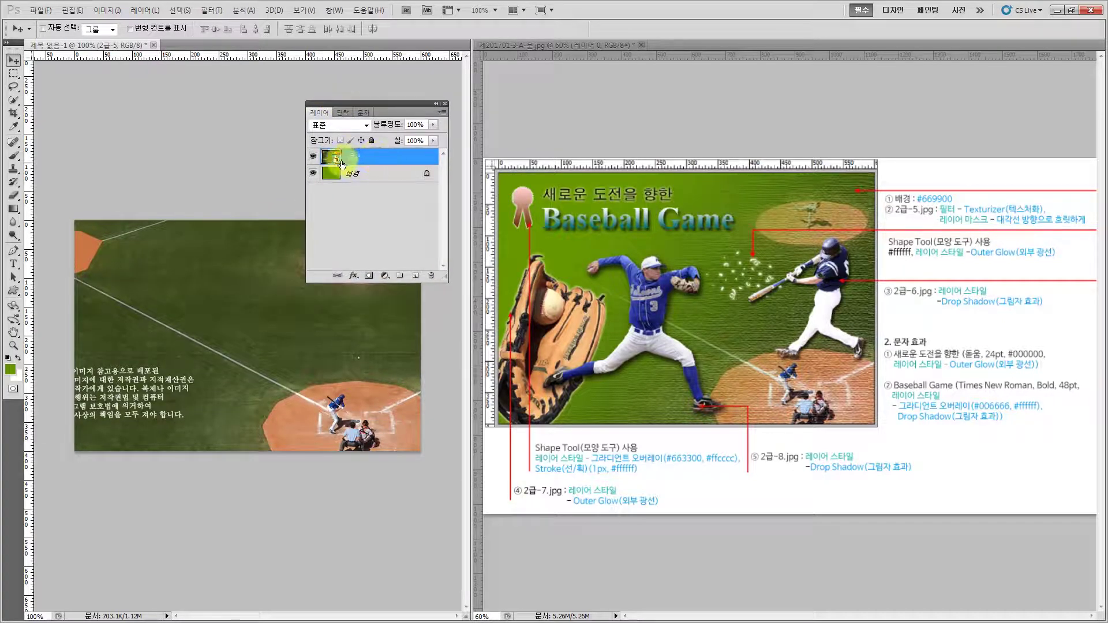
right_click(382, 156)
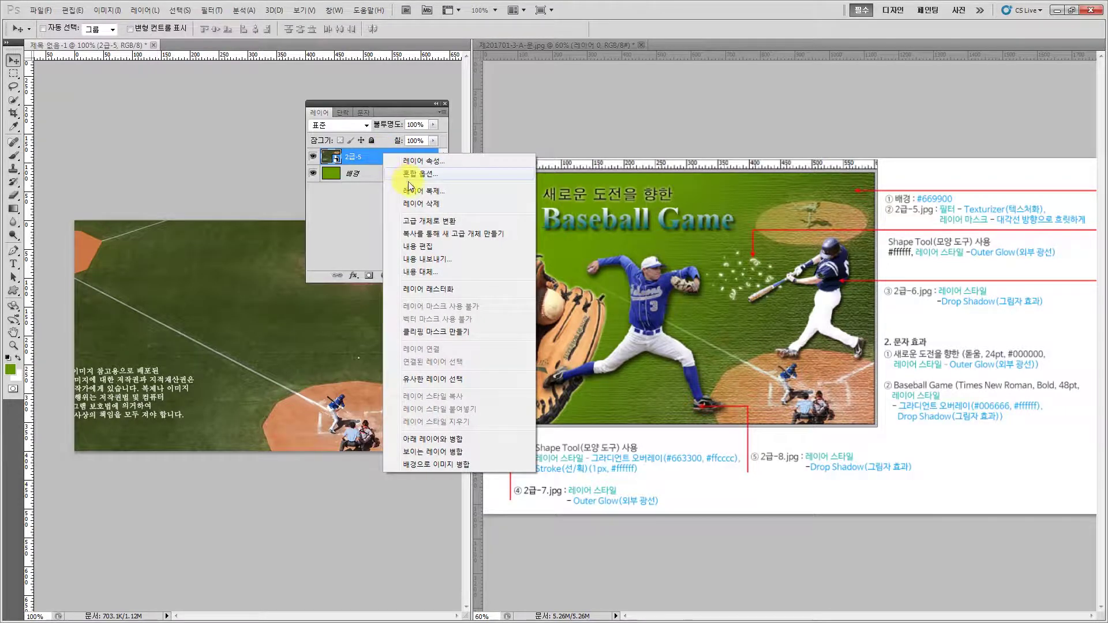
left_click(421, 293)
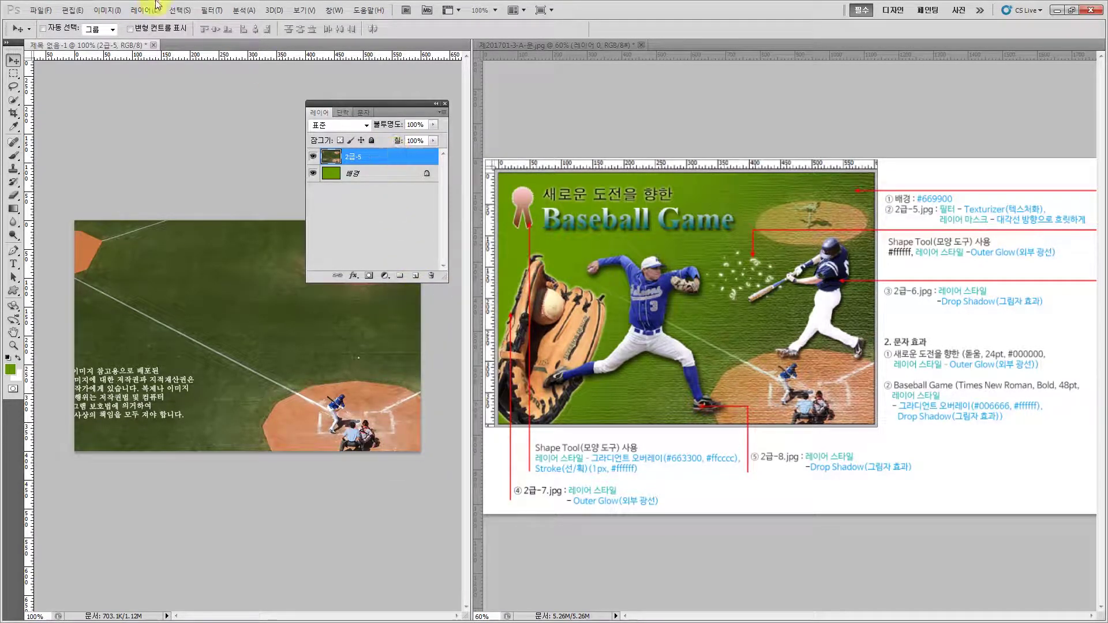
Apply the Texturizer filter to the 2급-5 layer with the Canvas texture, scaling 100%, relief 4 and light from the top
left_click(212, 11)
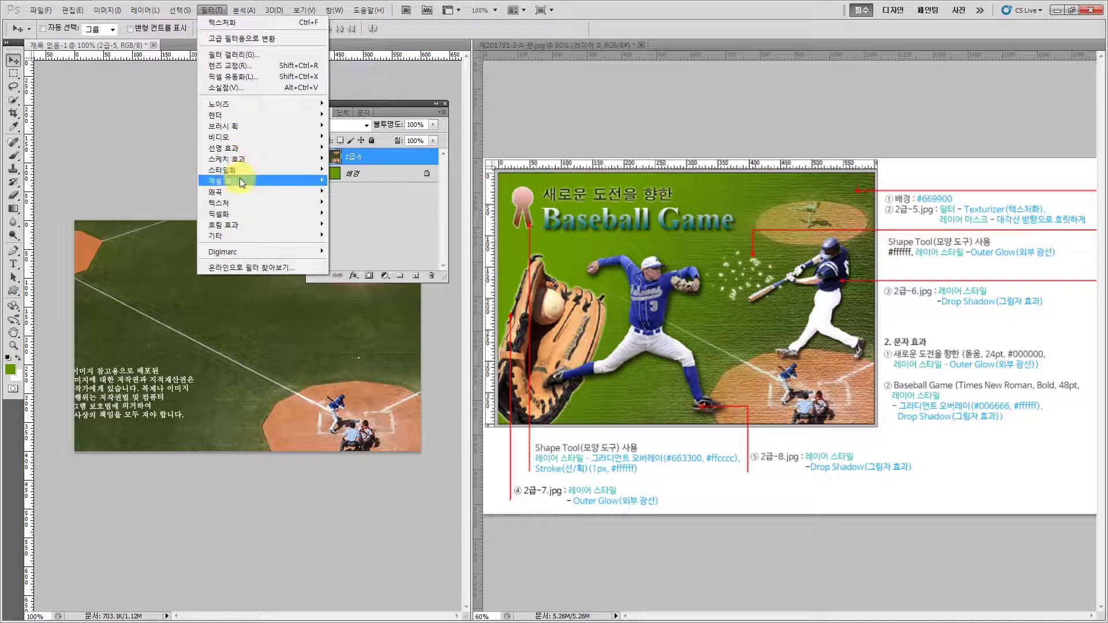
mouse_move(240, 180)
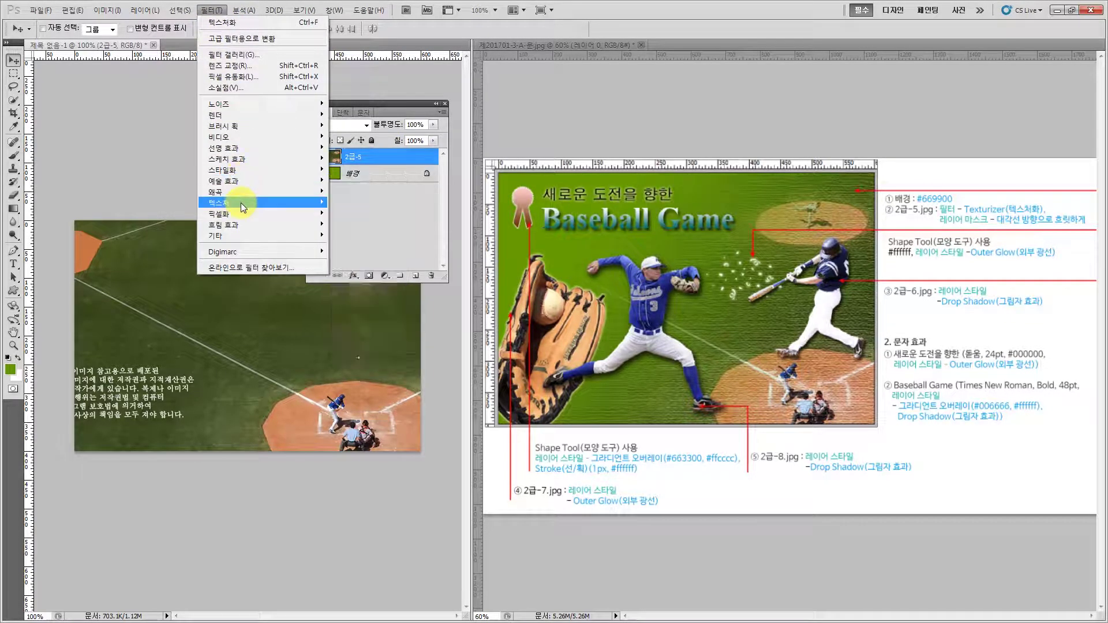
mouse_move(241, 202)
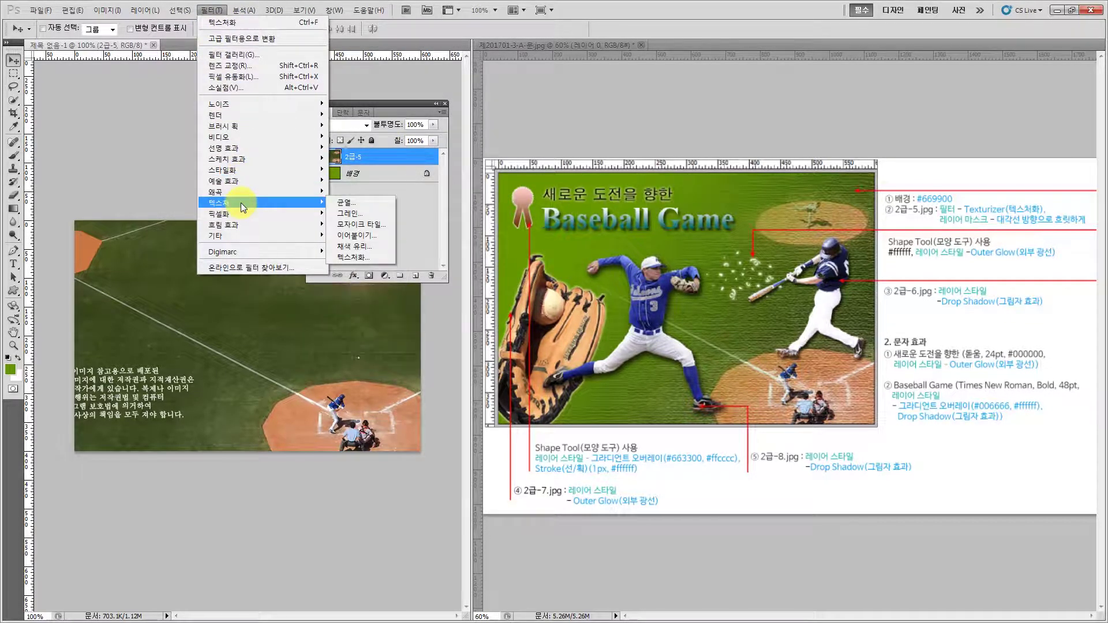
left_click(358, 255)
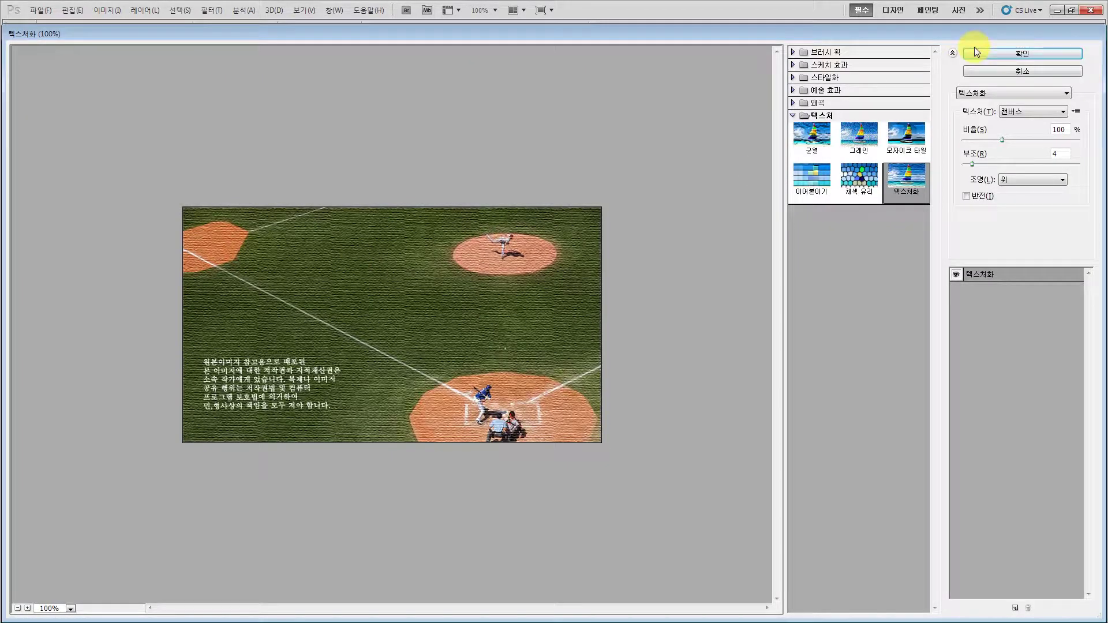
left_click(974, 51)
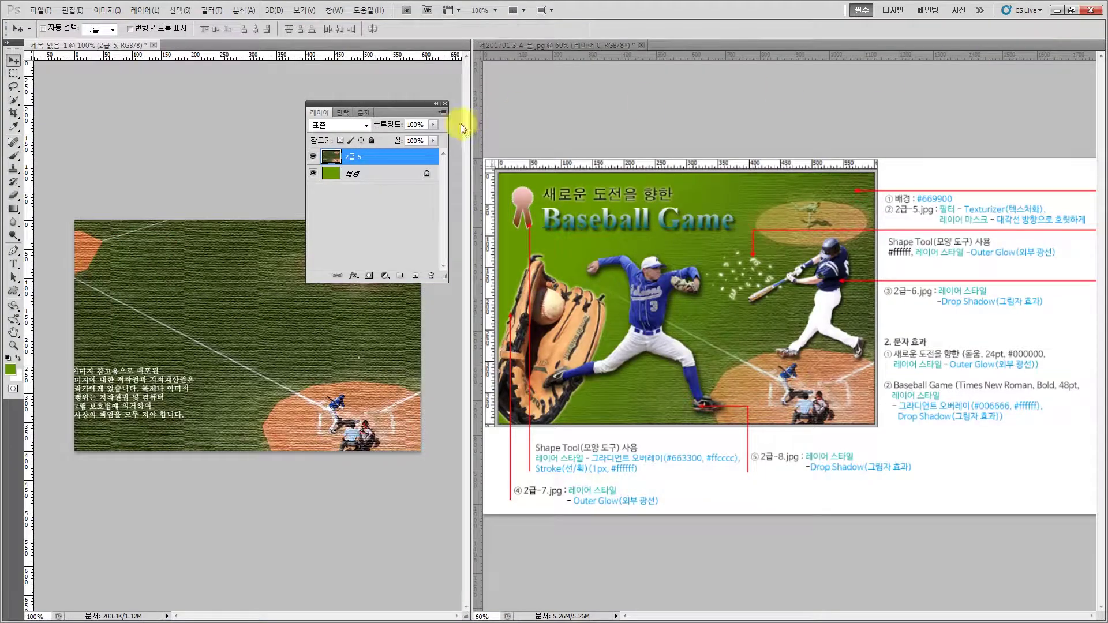
Add a layer mask to the 2급-5 layer and fade it diagonally from upper left to lower right with a black-to-white linear gradient
left_click_drag(401, 103, 418, 60)
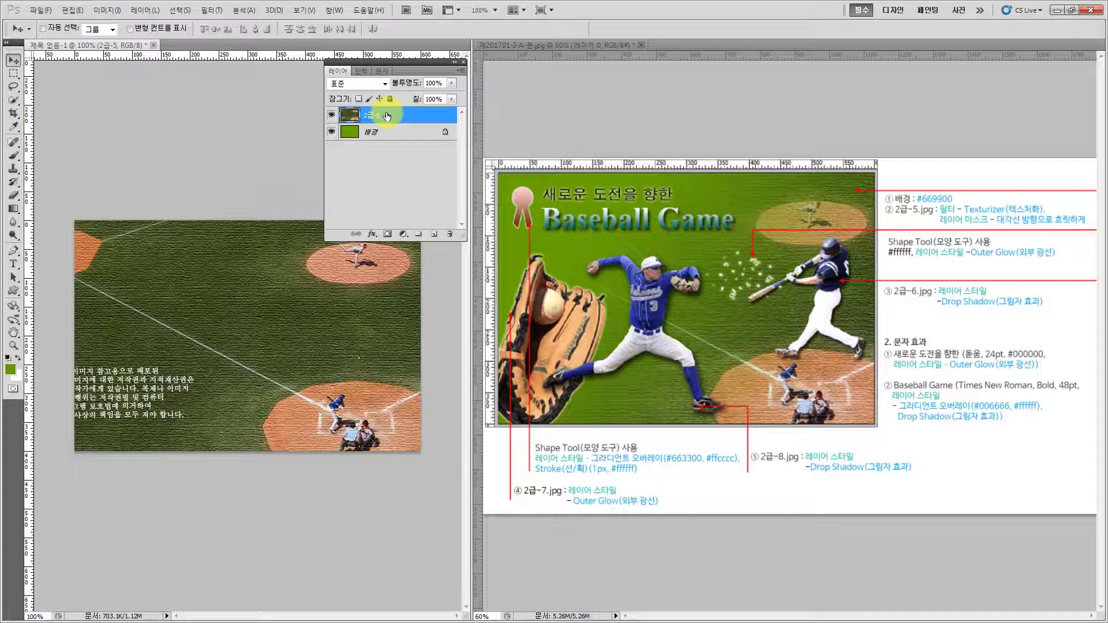
left_click(387, 235)
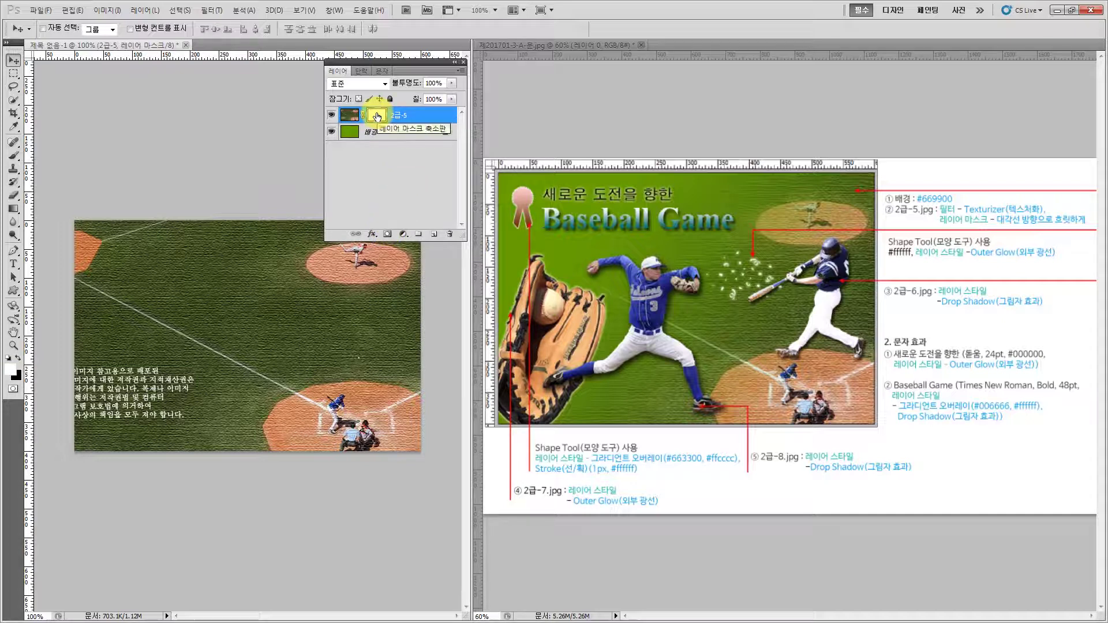
left_click(12, 210)
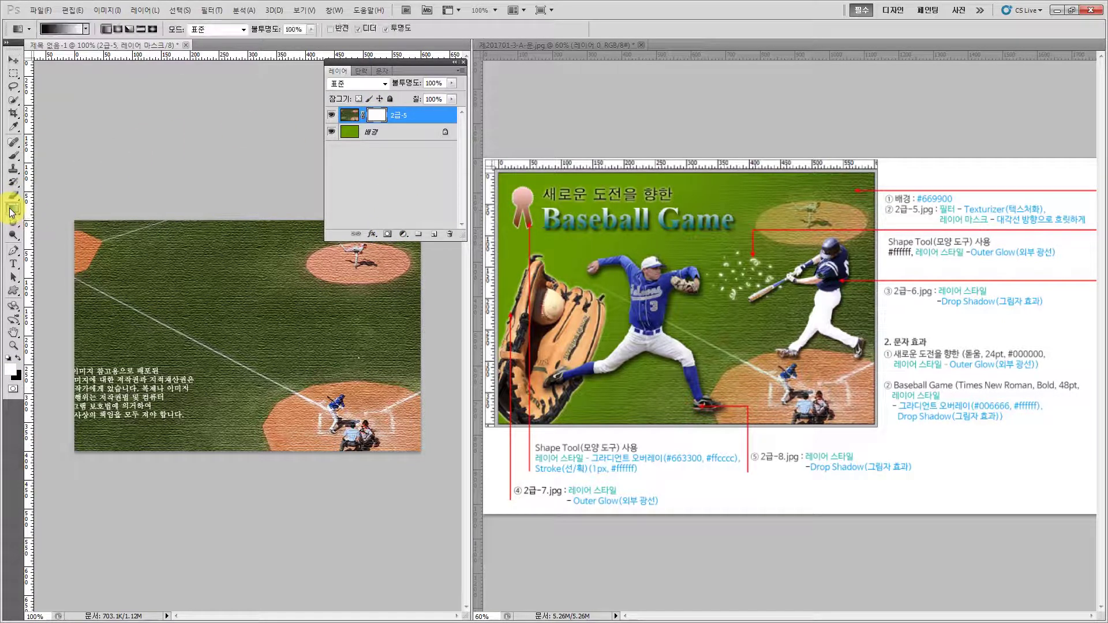
left_click(64, 32)
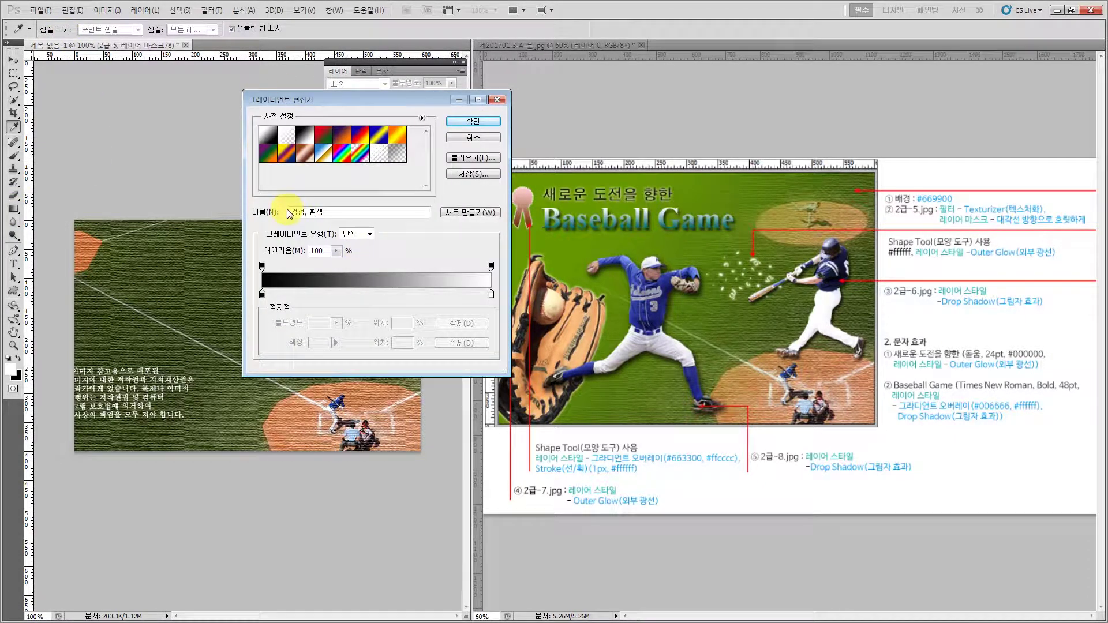
left_click(479, 122)
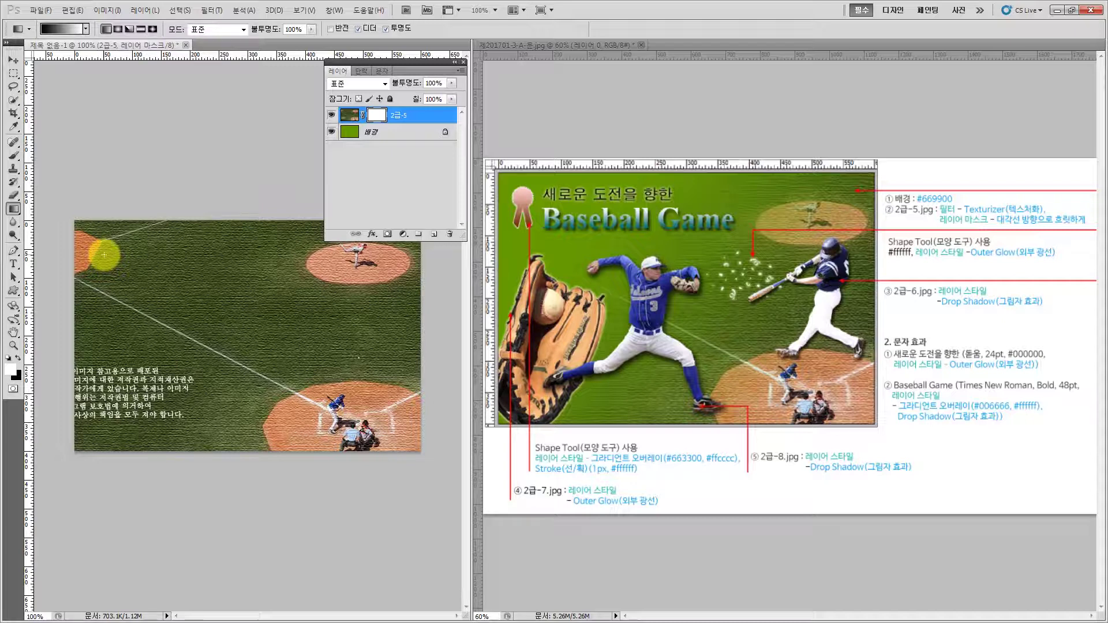
left_click_drag(104, 254, 351, 402)
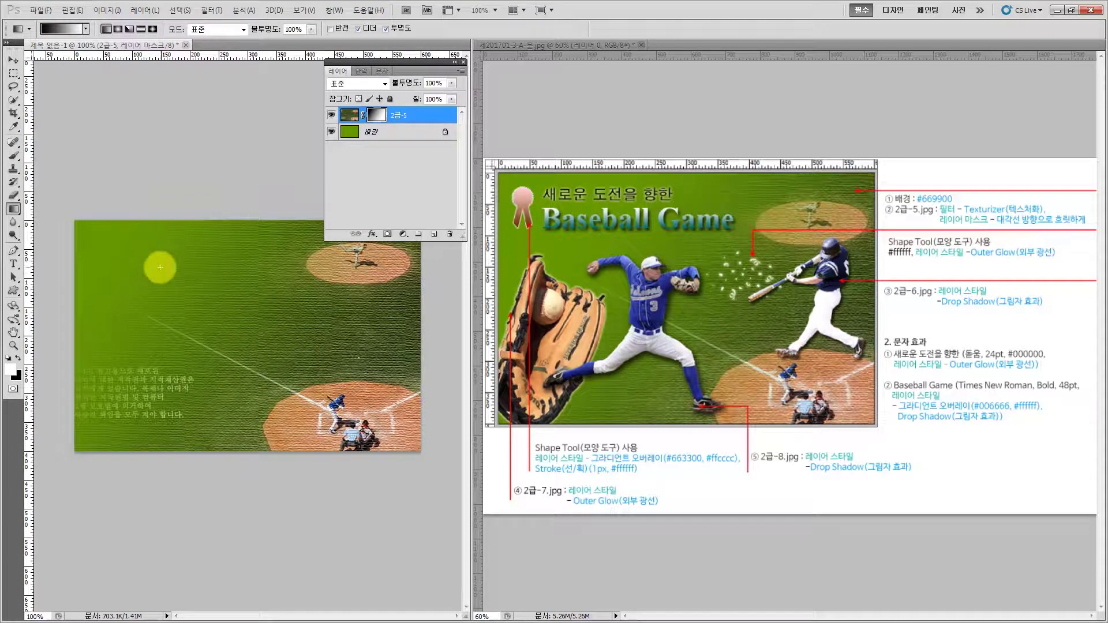
left_click_drag(160, 267, 378, 403)
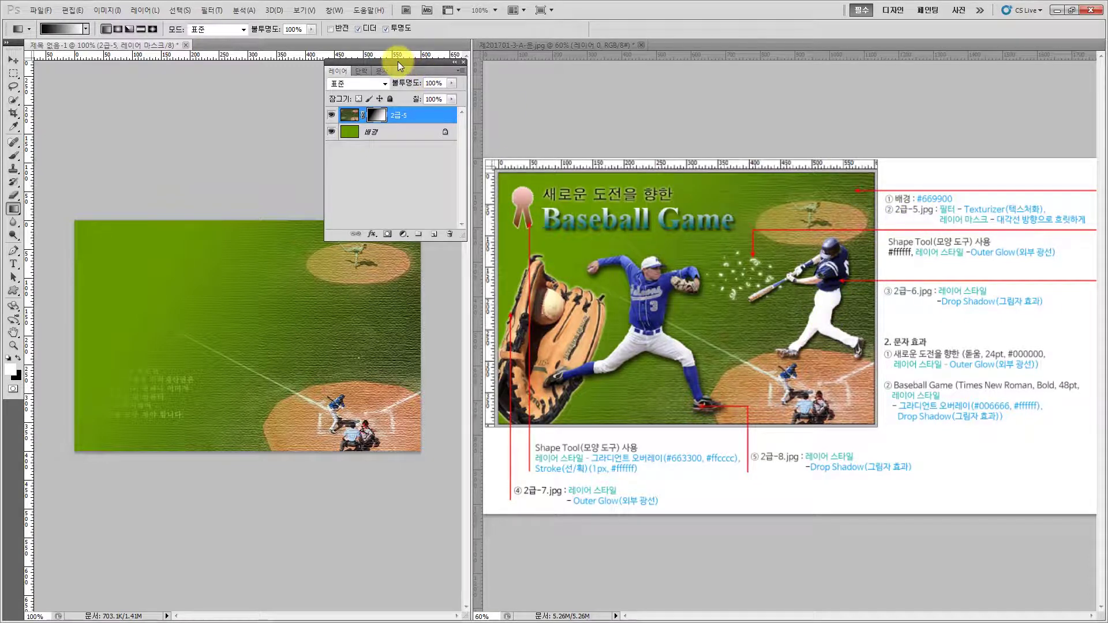
Place the 2급-6 batter image from the source file folder in the composition as a new layer
left_click_drag(397, 61, 549, 51)
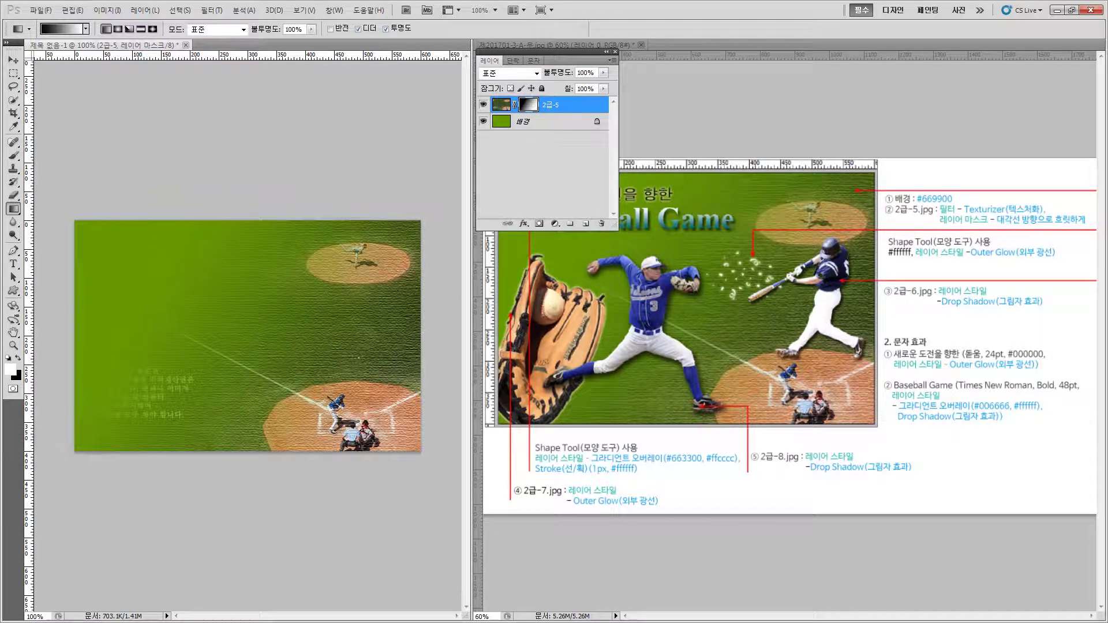
key("alt+Tab")
left_click(988, 164)
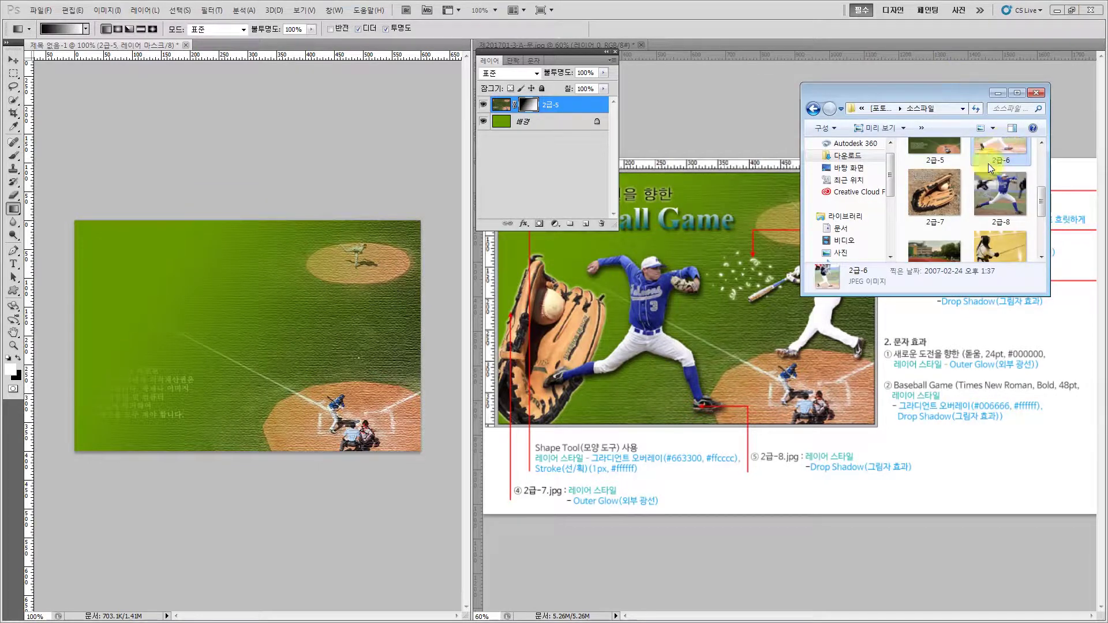
left_click_drag(988, 164, 240, 300)
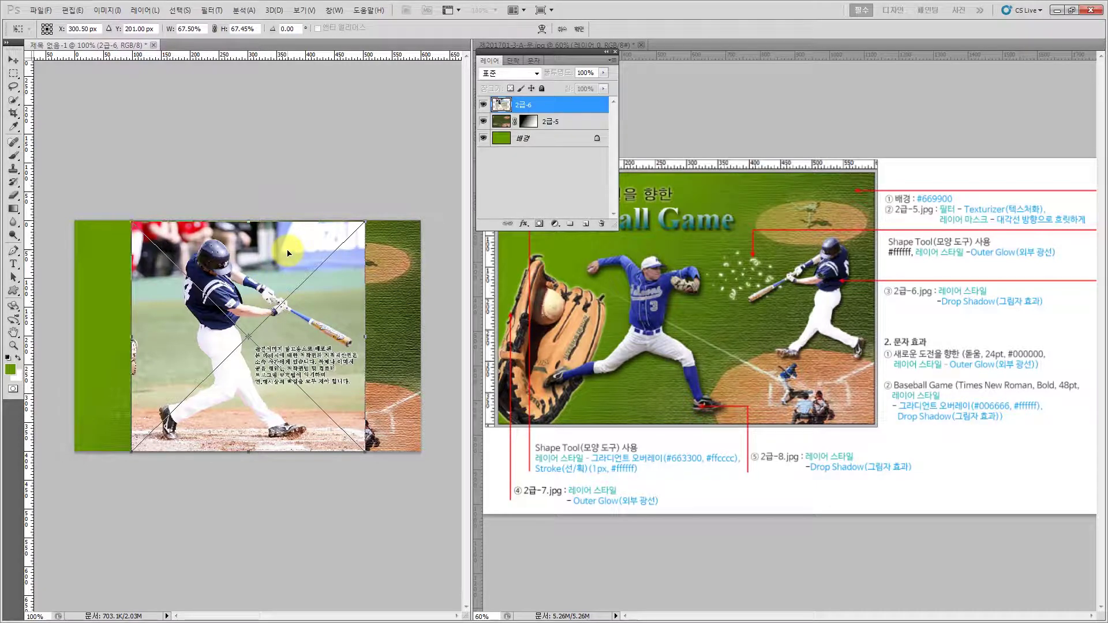
key("Return")
key("g")
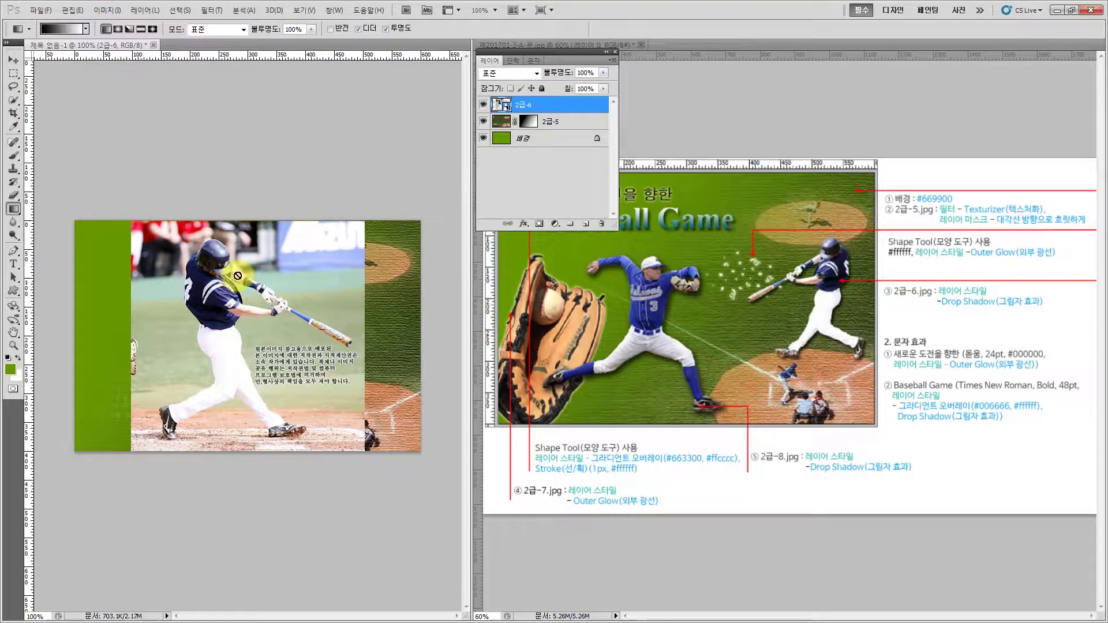
key("v")
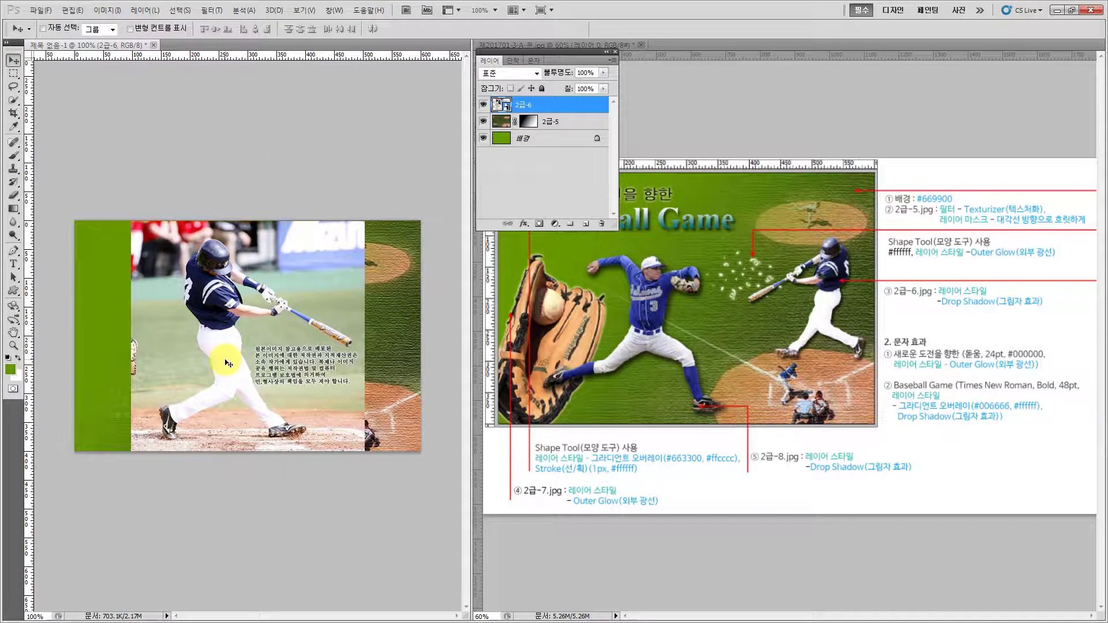
Select the batter's head, torso and legs on the 2급-6 layer with the Quick Selection tool at brush size 15
left_click(13, 102)
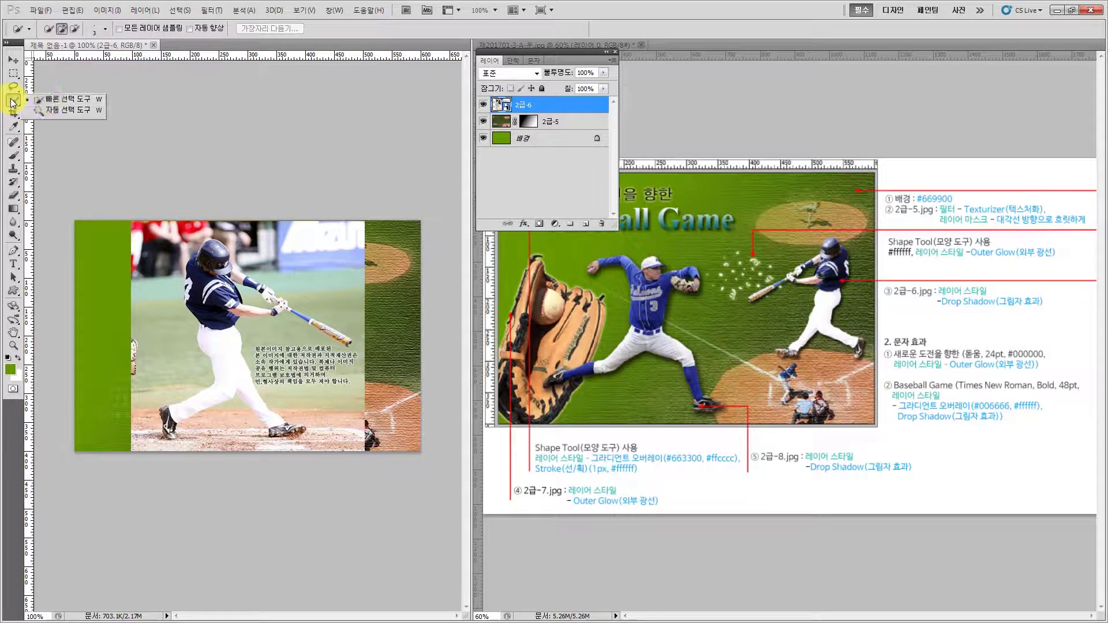
left_click(68, 101)
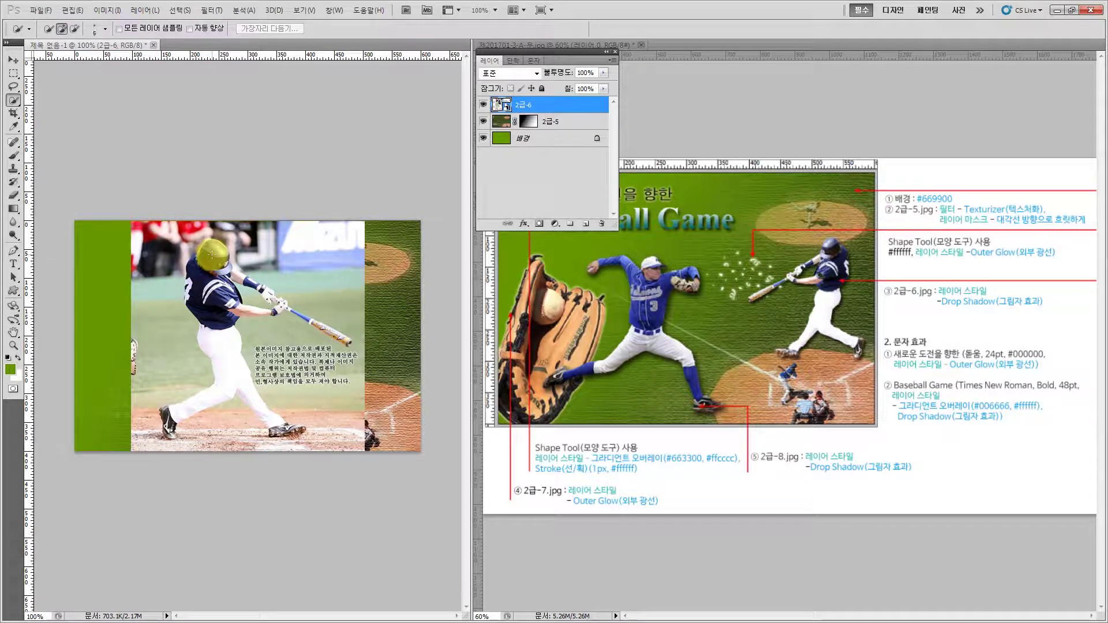
key("bracketright")
key("bracketright")
key("bracketright")
key("bracketright")
key("bracketright")
key("bracketright")
mouse_move(212, 254)
left_mouse_down()
mouse_move(224, 365)
mouse_move(168, 413)
mouse_move(247, 391)
mouse_move(274, 401)
mouse_move(257, 391)
mouse_move(283, 426)
mouse_move(349, 435)
left_mouse_up()
Extend the quick selection over the batter's forearms, gloves and the whole bat using a smaller brush
key("bracketleft")
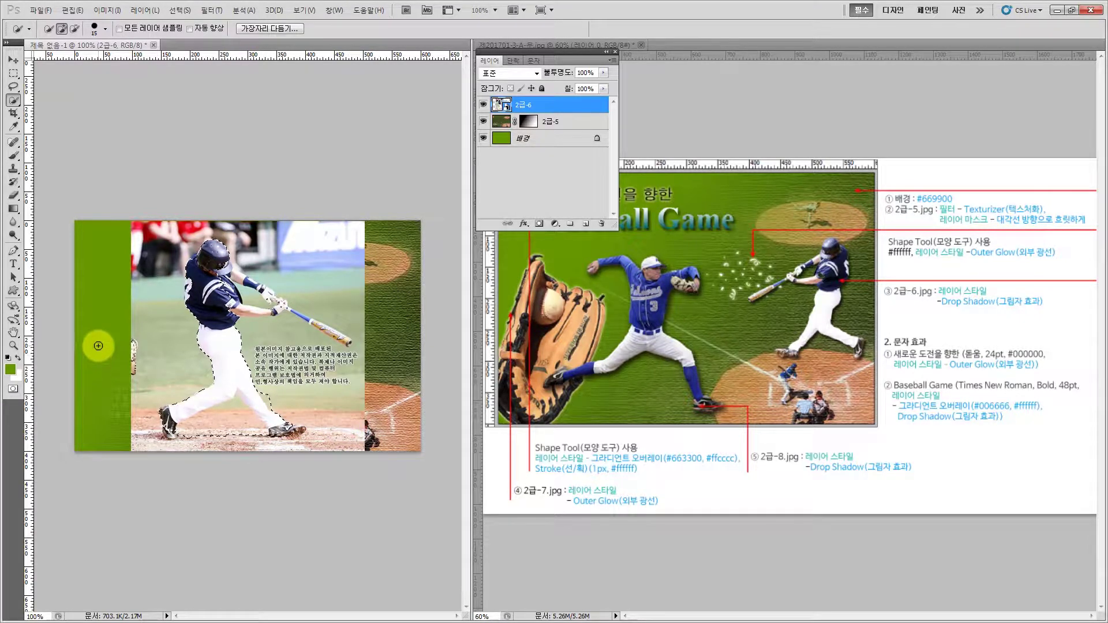
key("ctrl+plus")
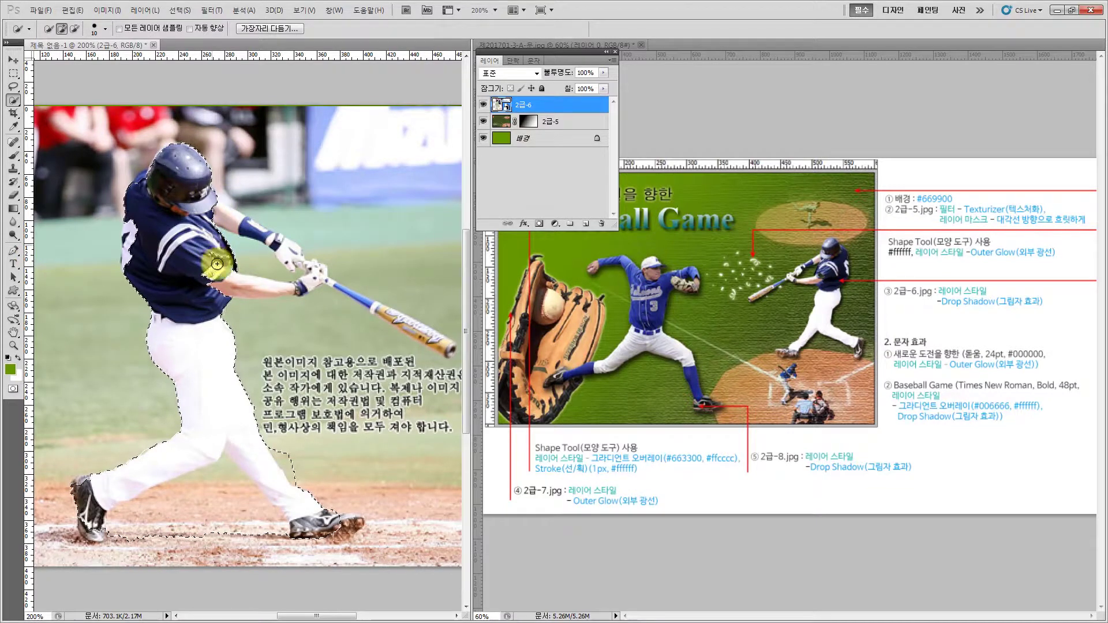
left_click_drag(234, 284, 351, 283)
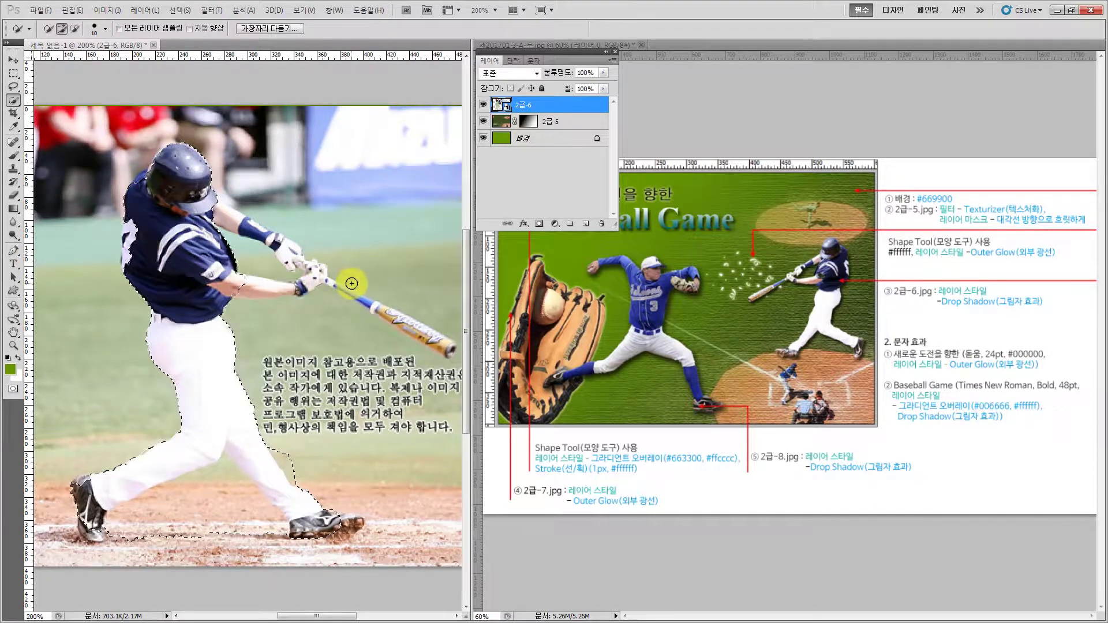
key("bracketleft")
key("bracketleft")
key("bracketleft")
key("bracketleft")
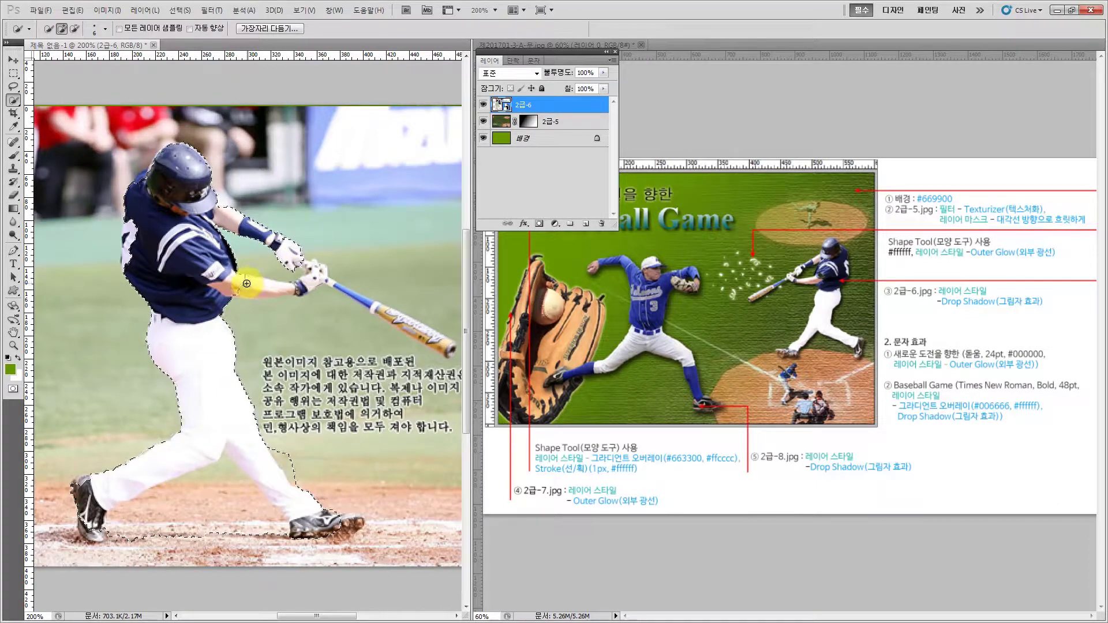
key("bracketleft")
key("bracketleft")
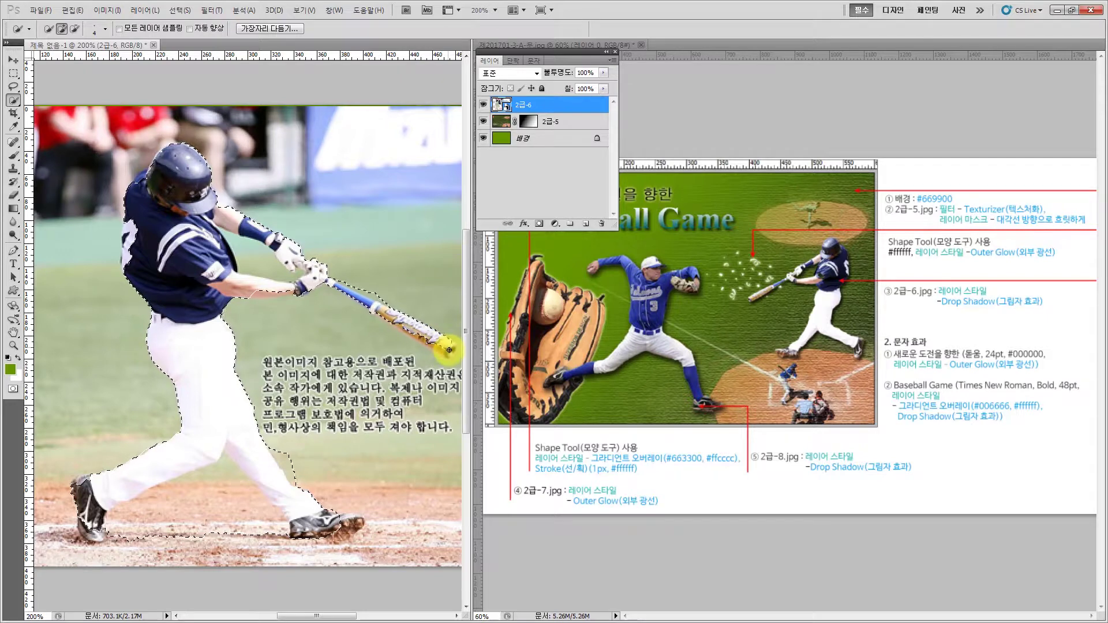
left_click_drag(449, 350, 392, 316)
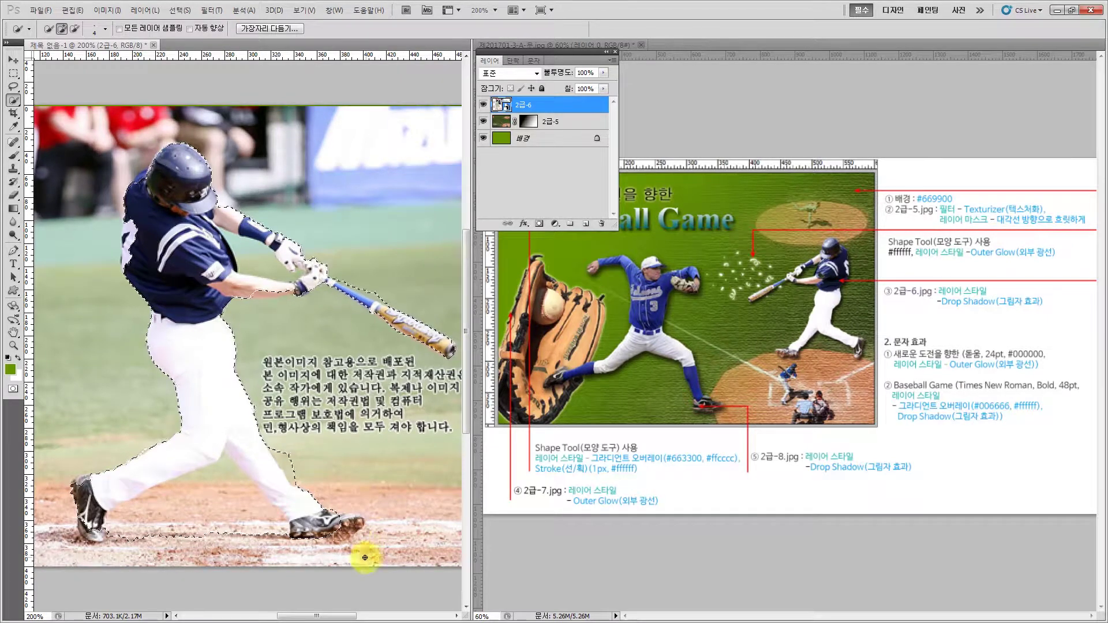
Add the front shoe to the selection and subtract the background between and beside the legs and along the bat
mouse_move(354, 525)
left_mouse_down()
mouse_move(324, 528)
mouse_move(330, 520)
mouse_move(363, 520)
mouse_move(346, 538)
mouse_move(305, 527)
left_mouse_up()
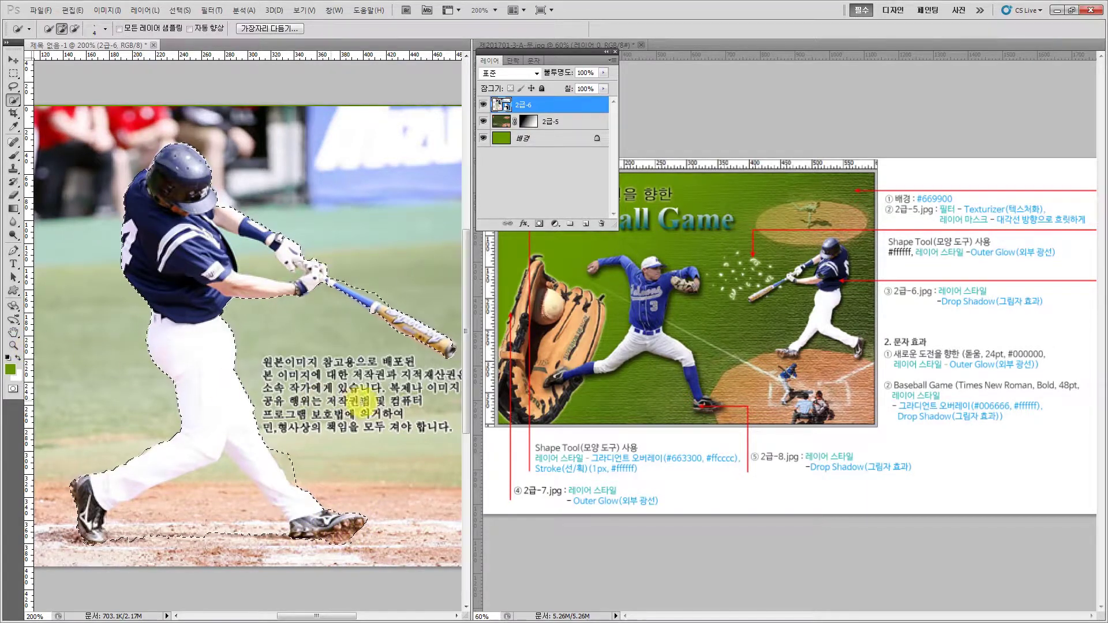
left_click(334, 514)
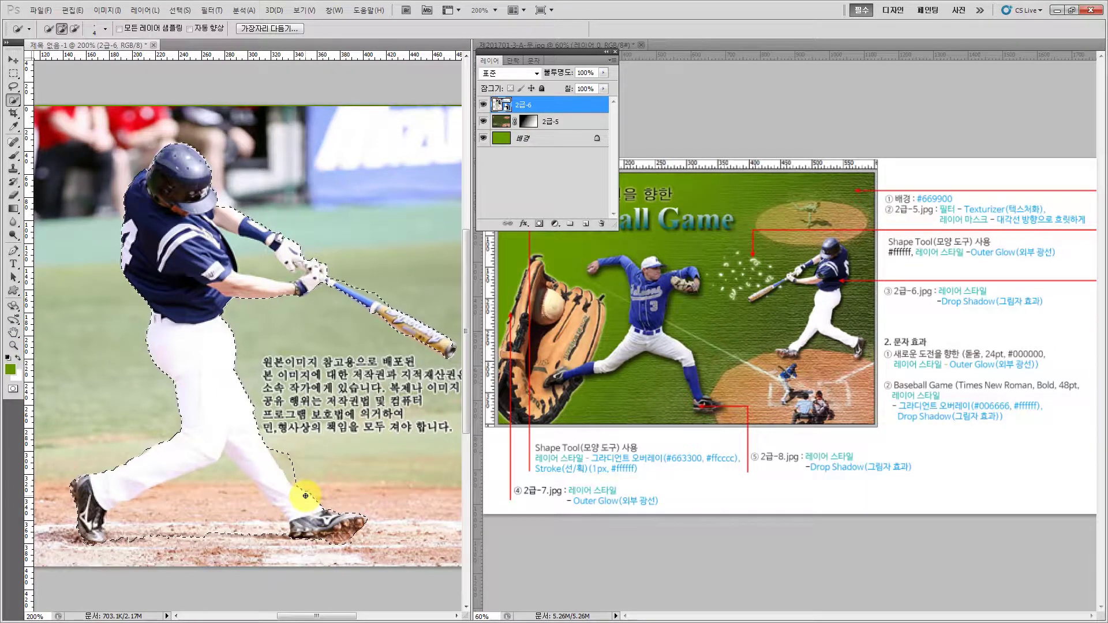
mouse_move(302, 483)
left_mouse_down()
mouse_move(294, 476)
mouse_move(311, 454)
left_mouse_up()
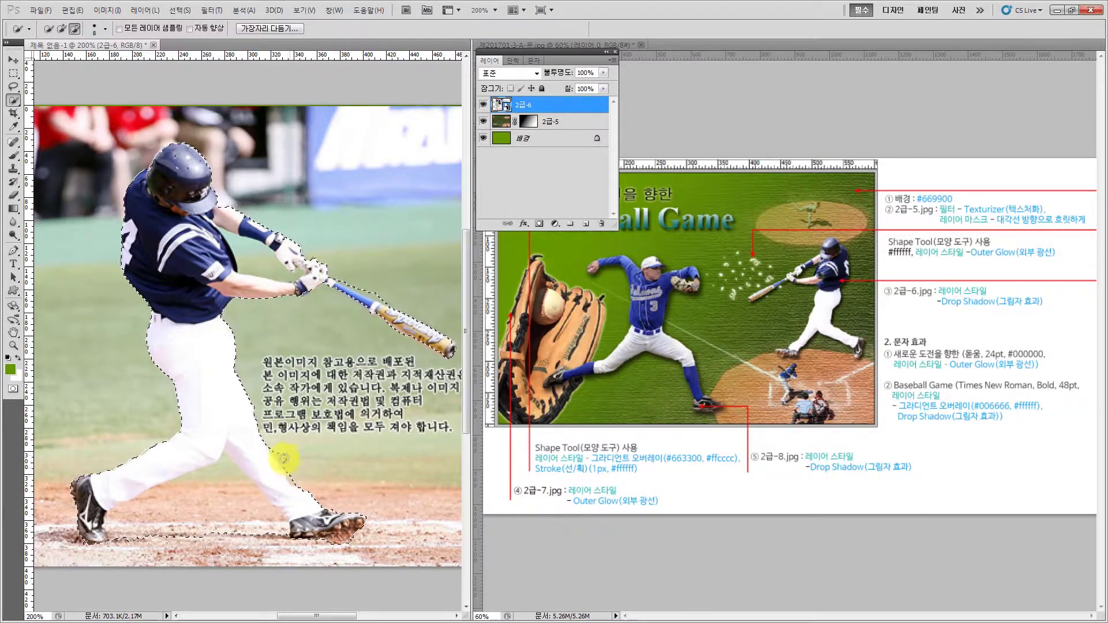
left_click_drag(295, 480, 262, 536)
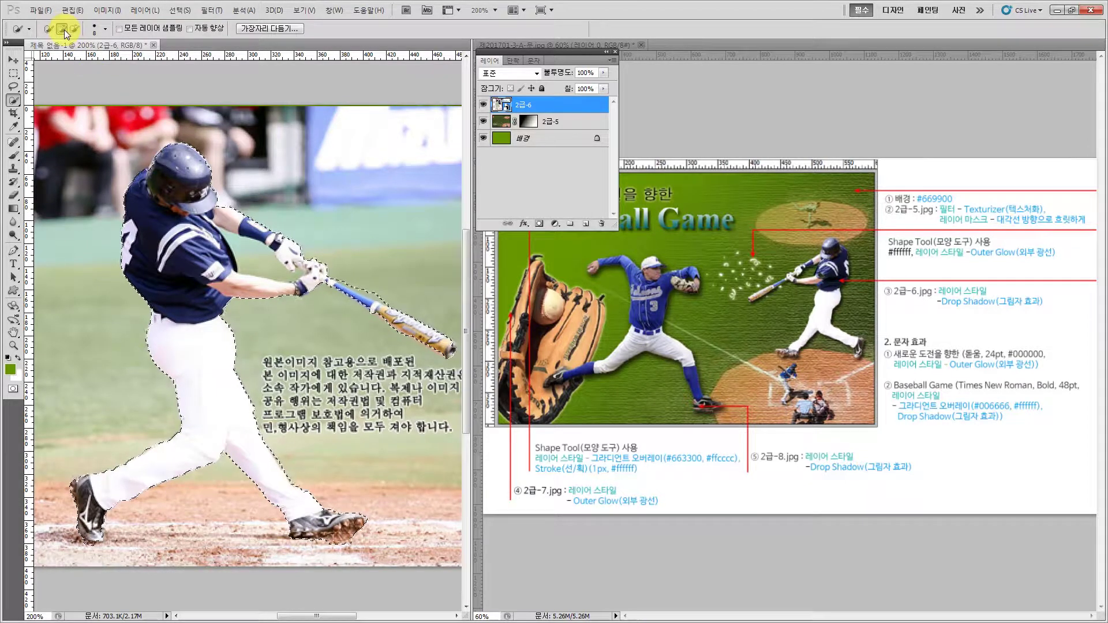
left_click(277, 362)
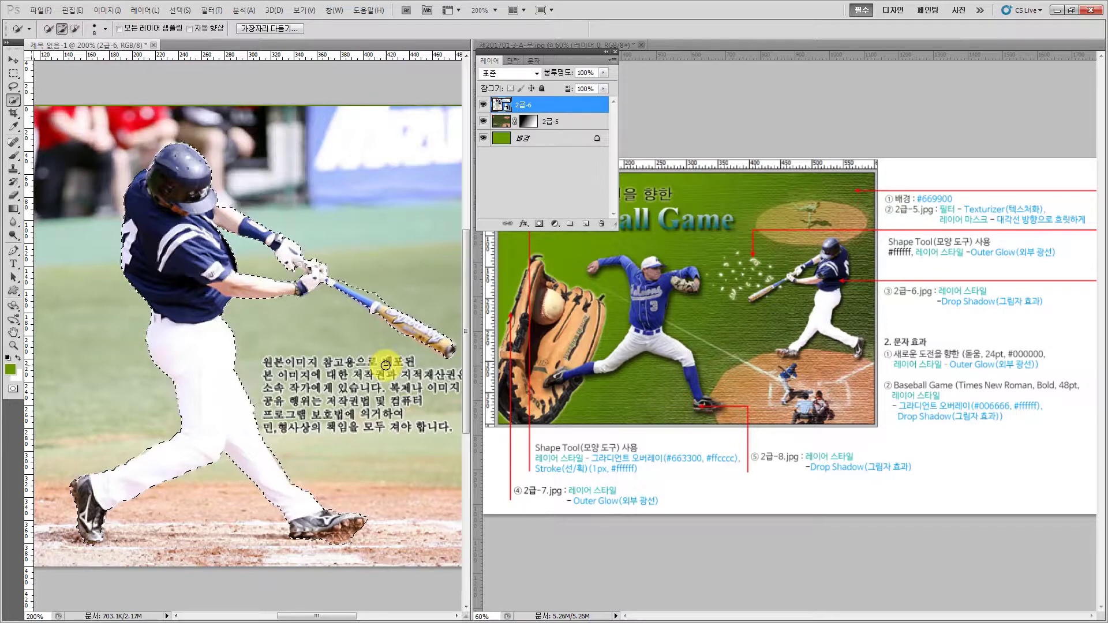
left_click_drag(360, 277, 362, 278)
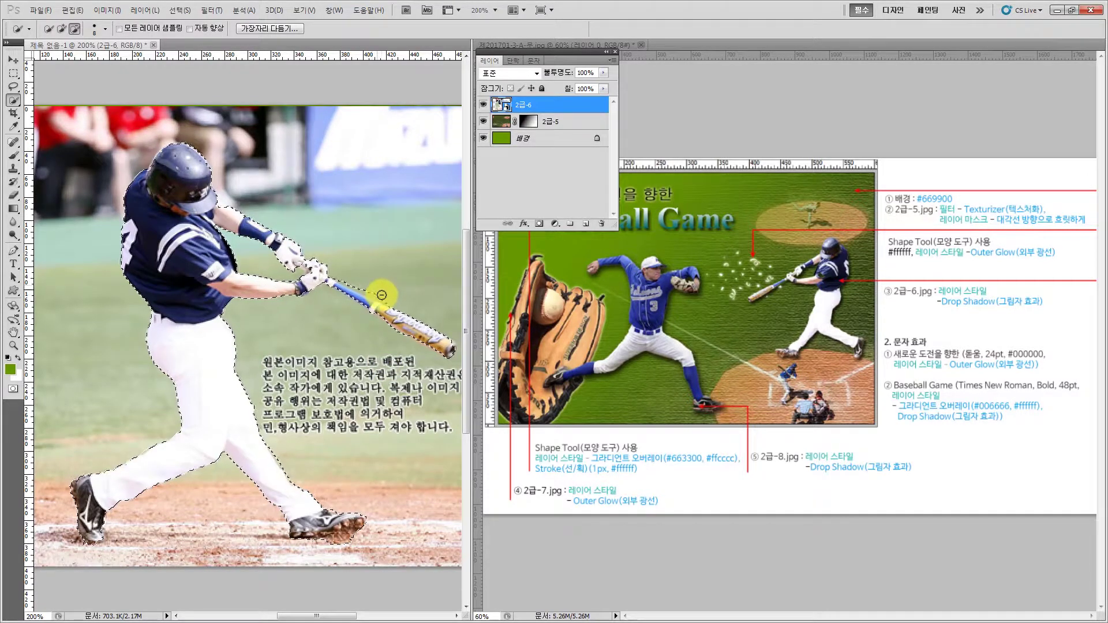
Copy the selected batter from the 2급-6 layer to a new layer
left_click(38, 616)
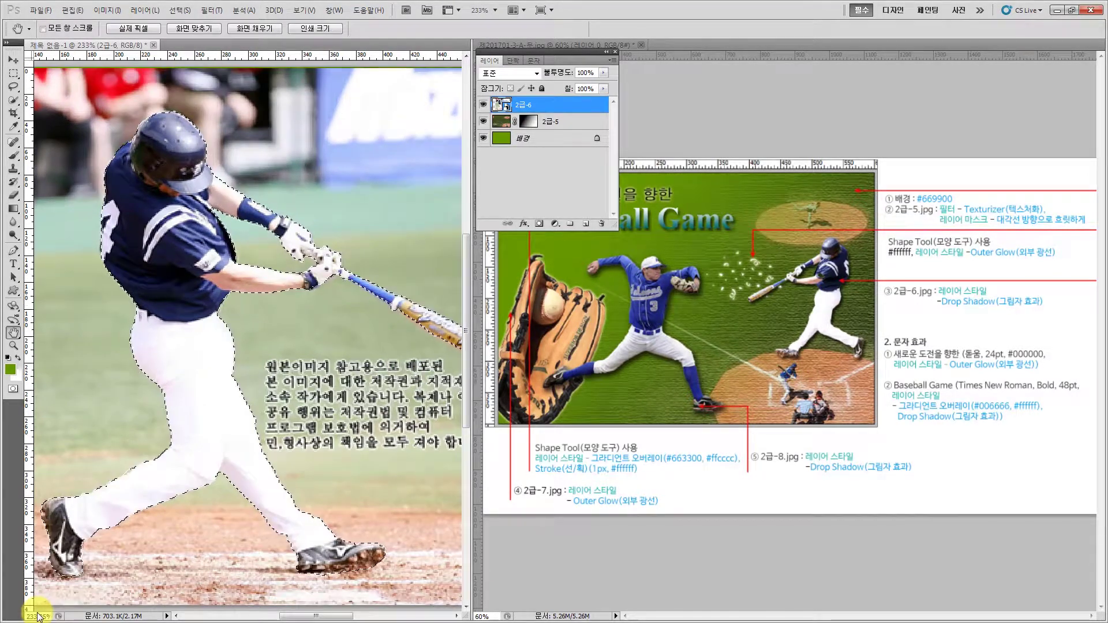
type("200")
key("Return")
left_click(13, 345)
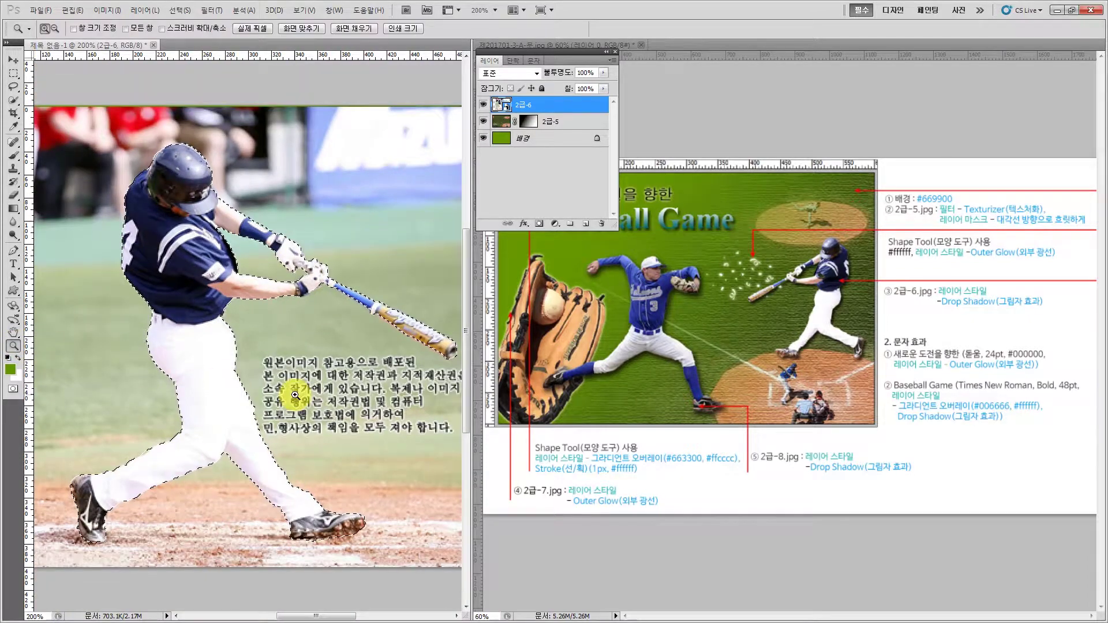
left_click(13, 100)
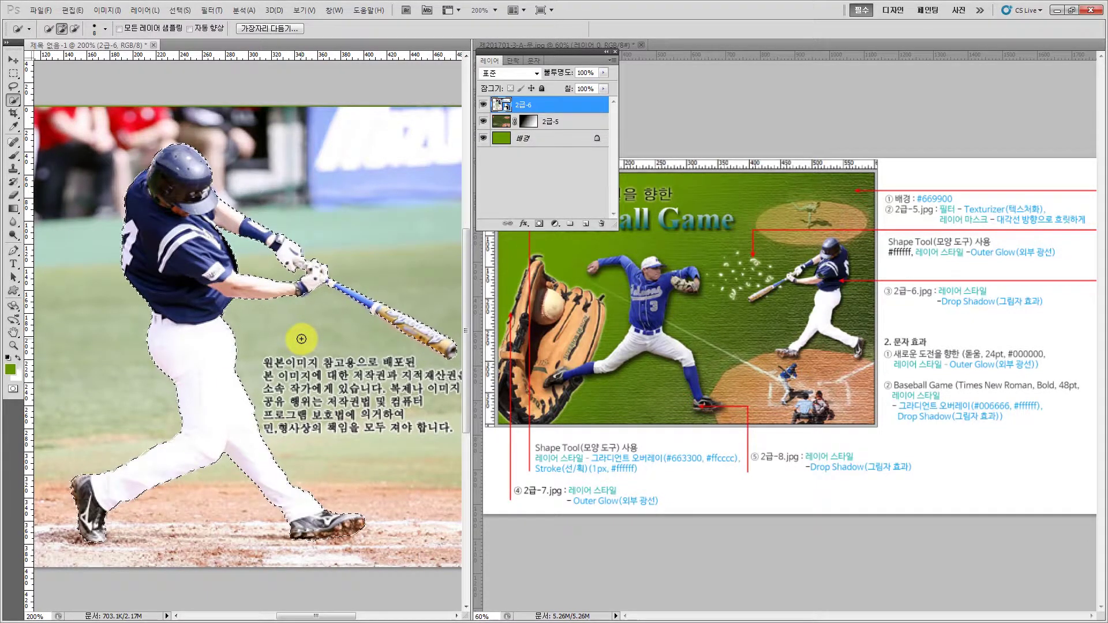
key("ctrl+j")
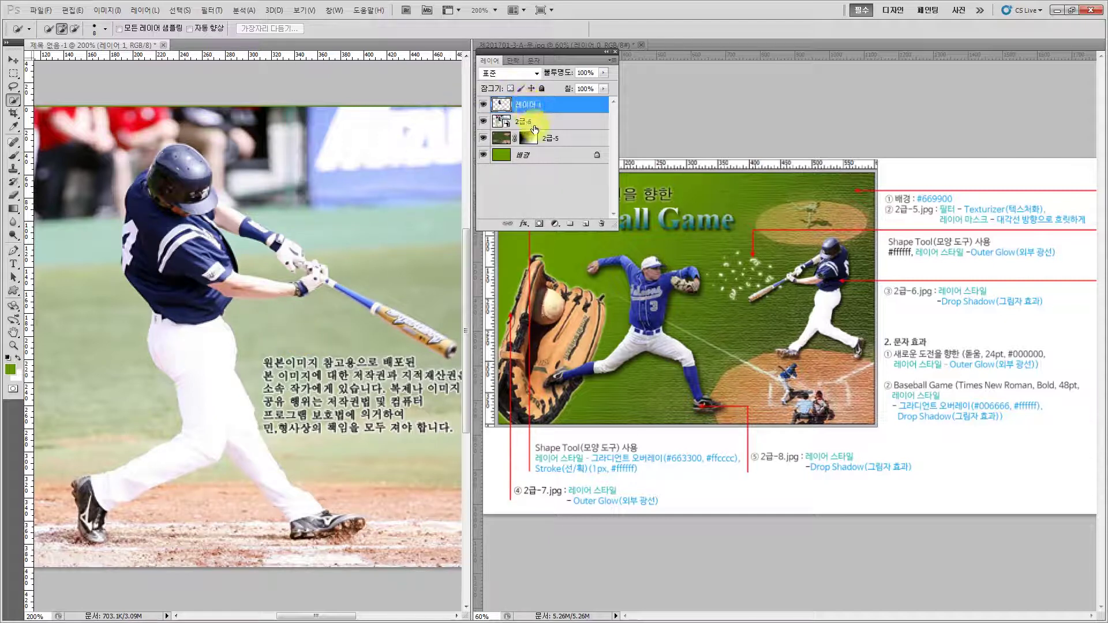
Delete the original 2급-6 photo layer, keeping the cut-out batter layer above the field
left_click(543, 124)
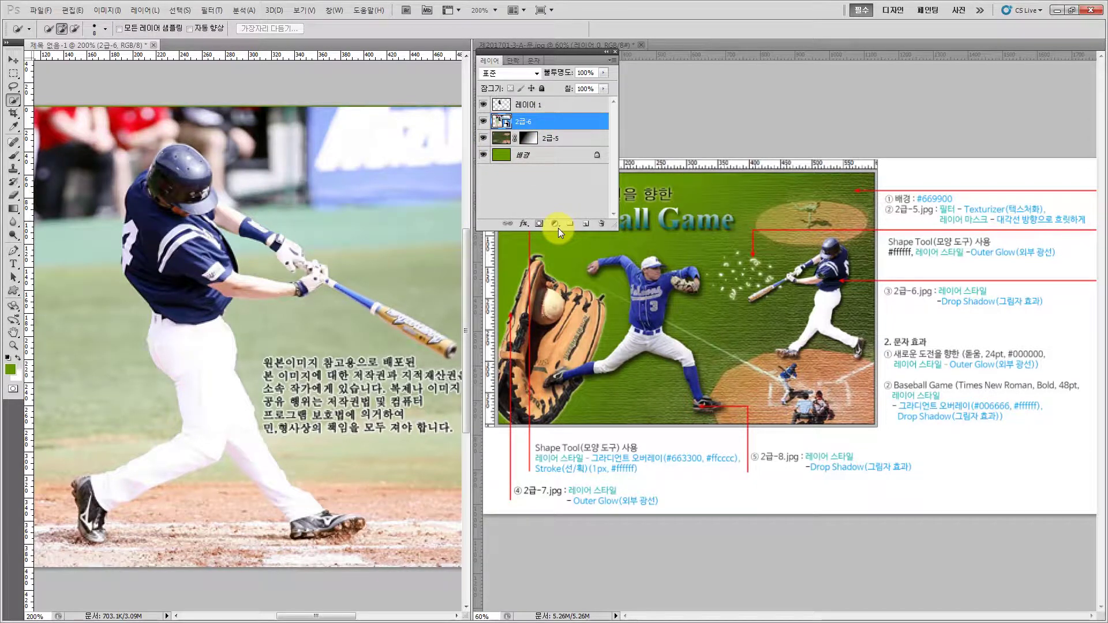
key("Delete")
left_click(12, 345)
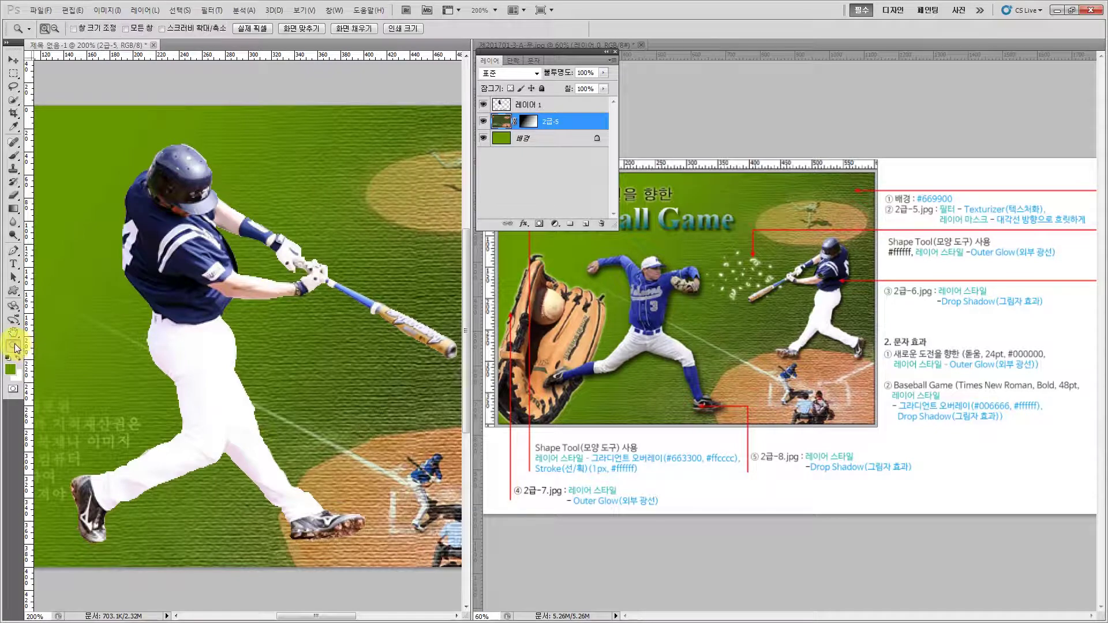
left_click(346, 354, "alt")
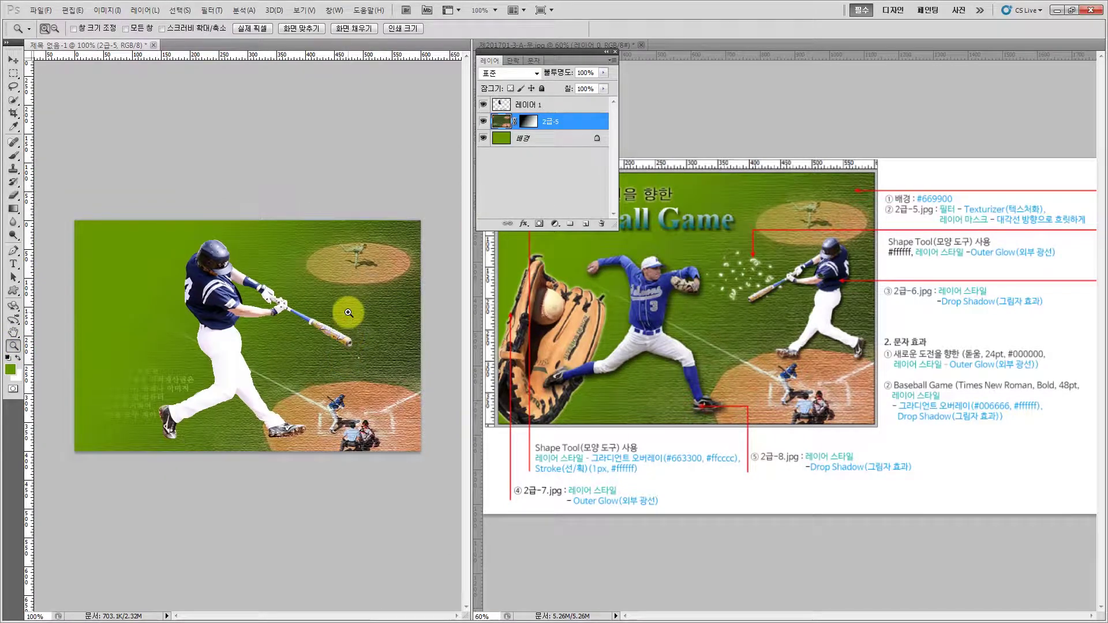
Flip the cut-out batter on 레이어 1 horizontally with Free Transform
left_click(14, 60)
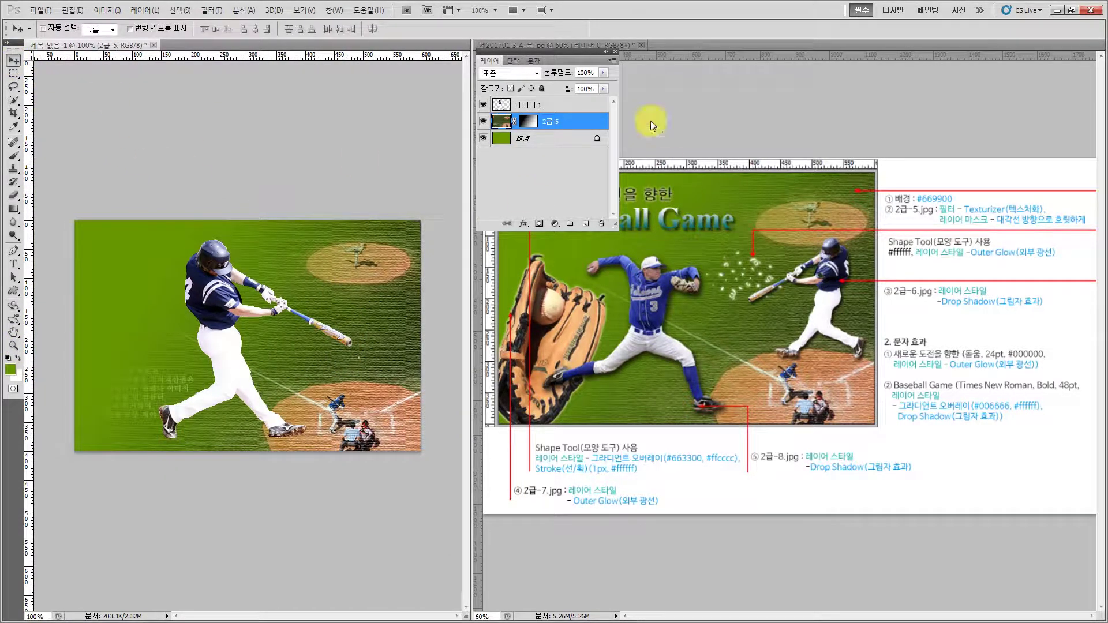
left_click_drag(552, 52, 494, 70)
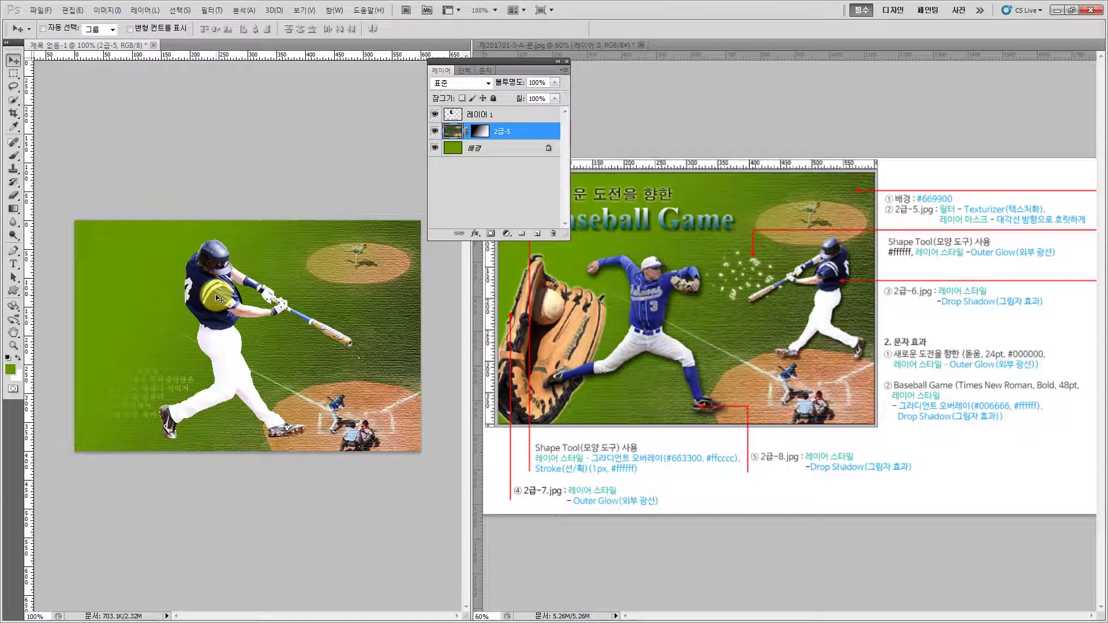
key("ctrl+t")
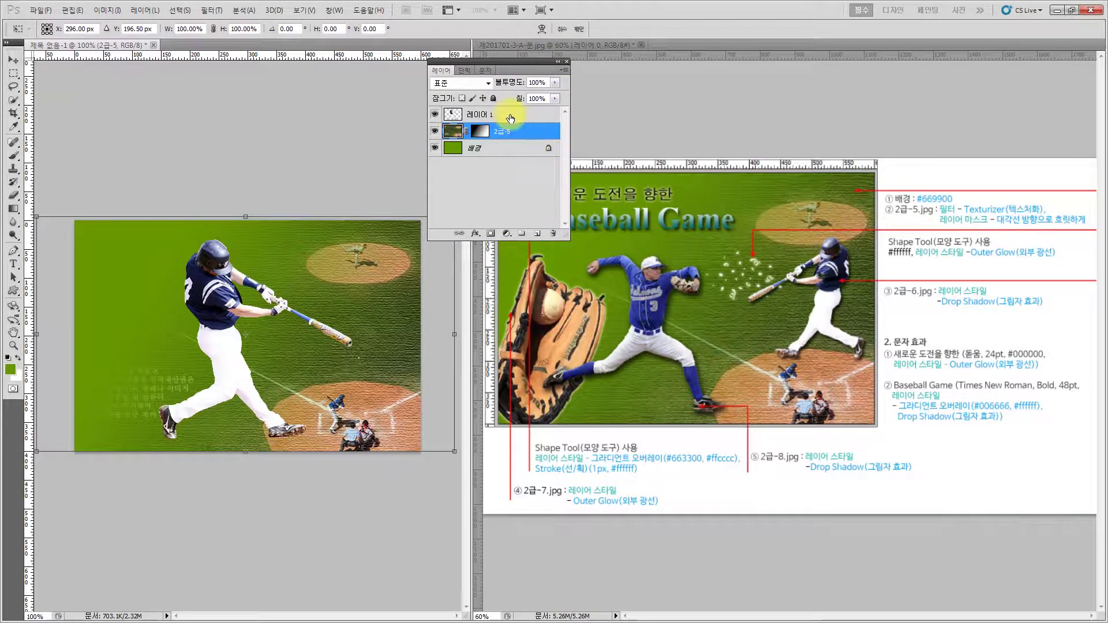
key("Return")
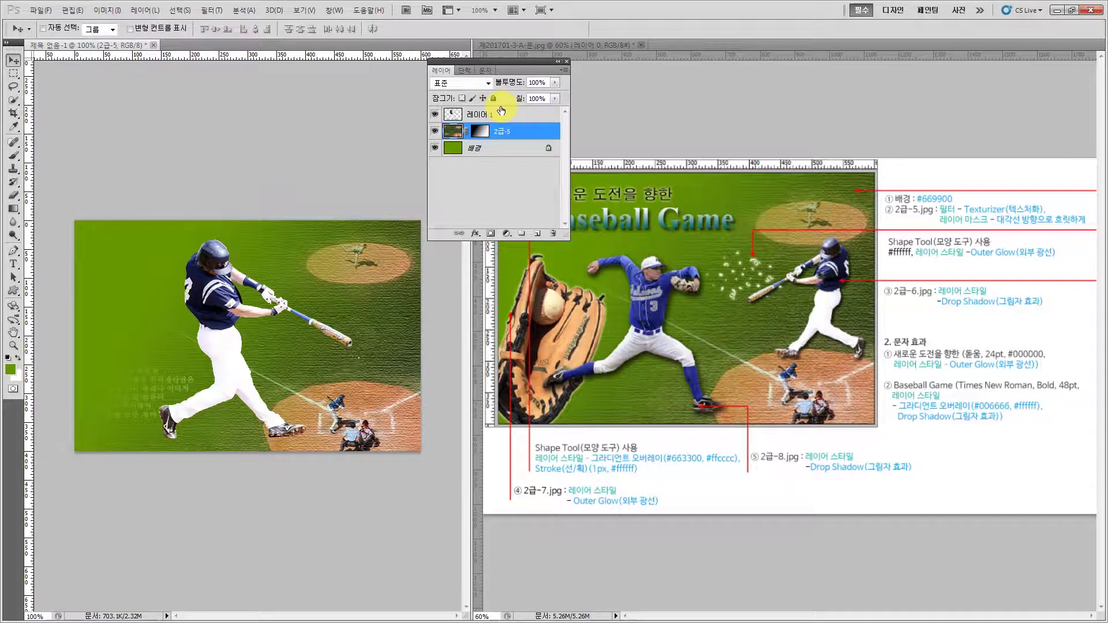
left_click(500, 117)
key("ctrl+t")
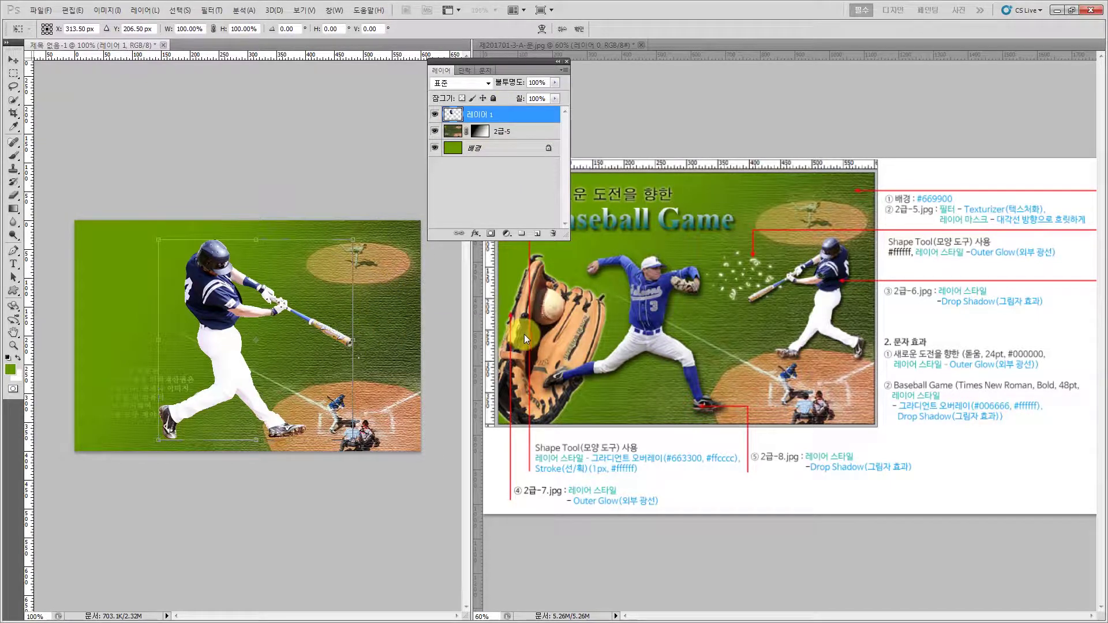
right_click(215, 290)
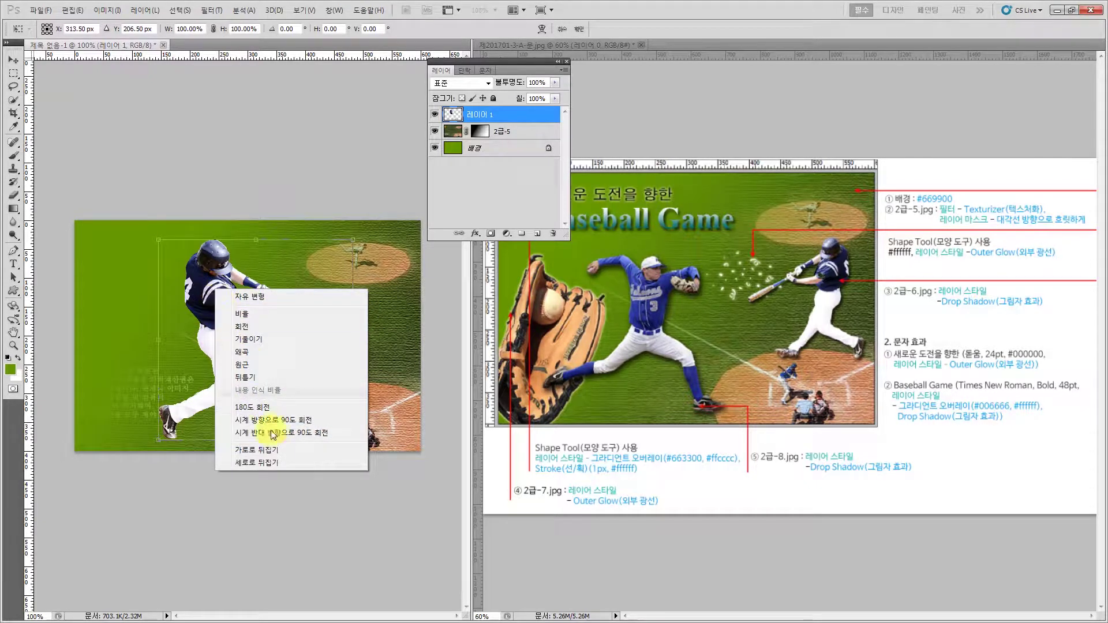
left_click(266, 449)
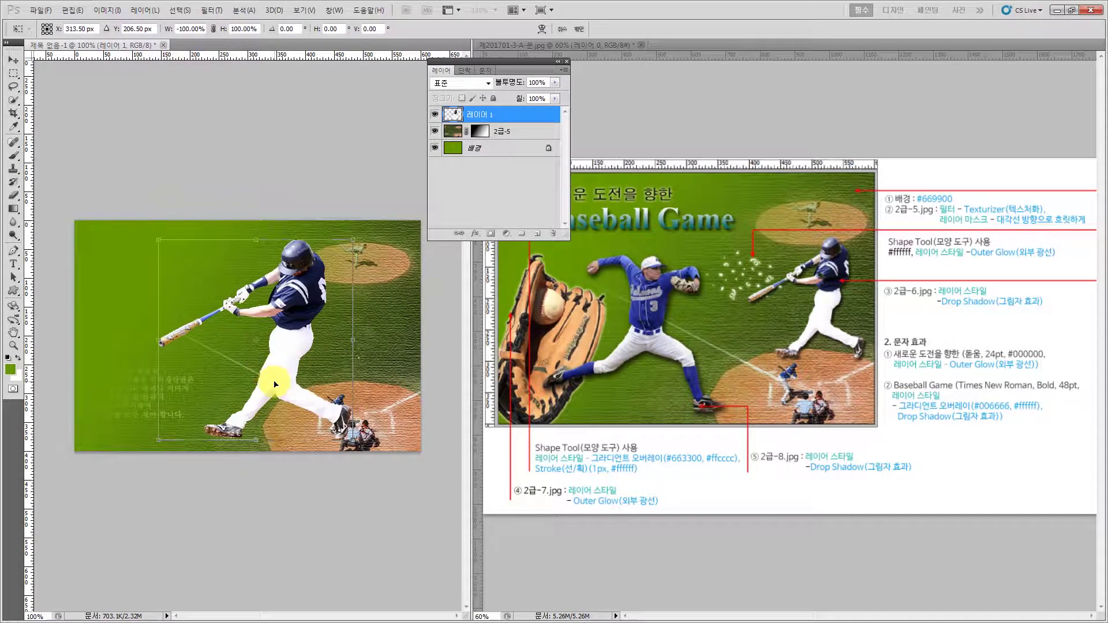
Scale the flipped batter proportionally to about 55% and position it above the lower dirt area, matching the reference composition
left_click_drag(158, 441, 237, 360)
left_click_drag(316, 309, 372, 354)
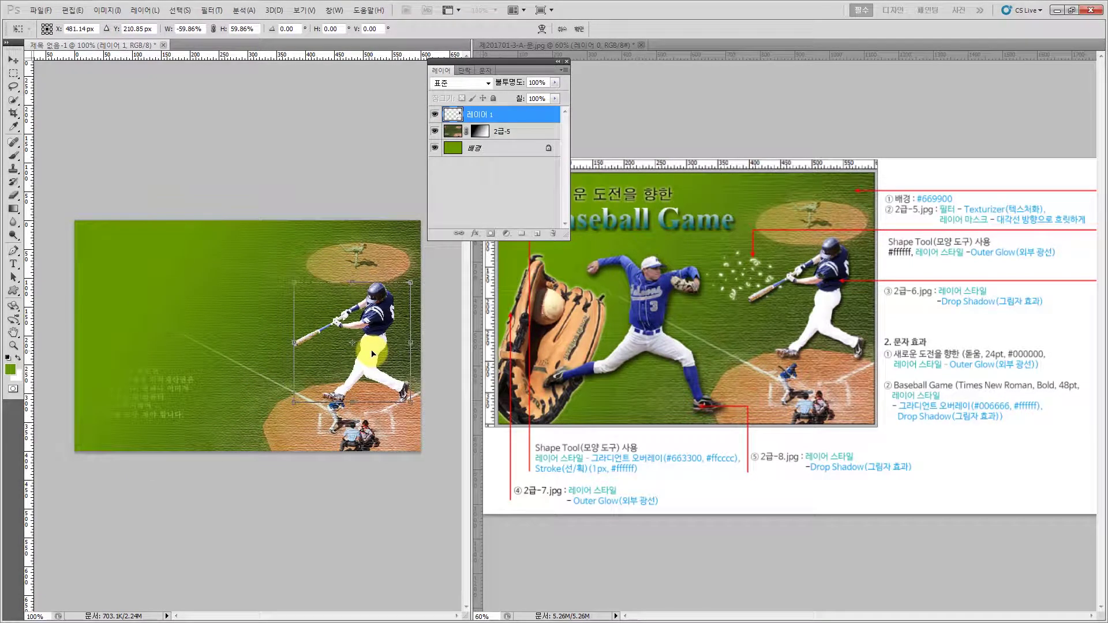
left_click_drag(294, 402, 303, 387)
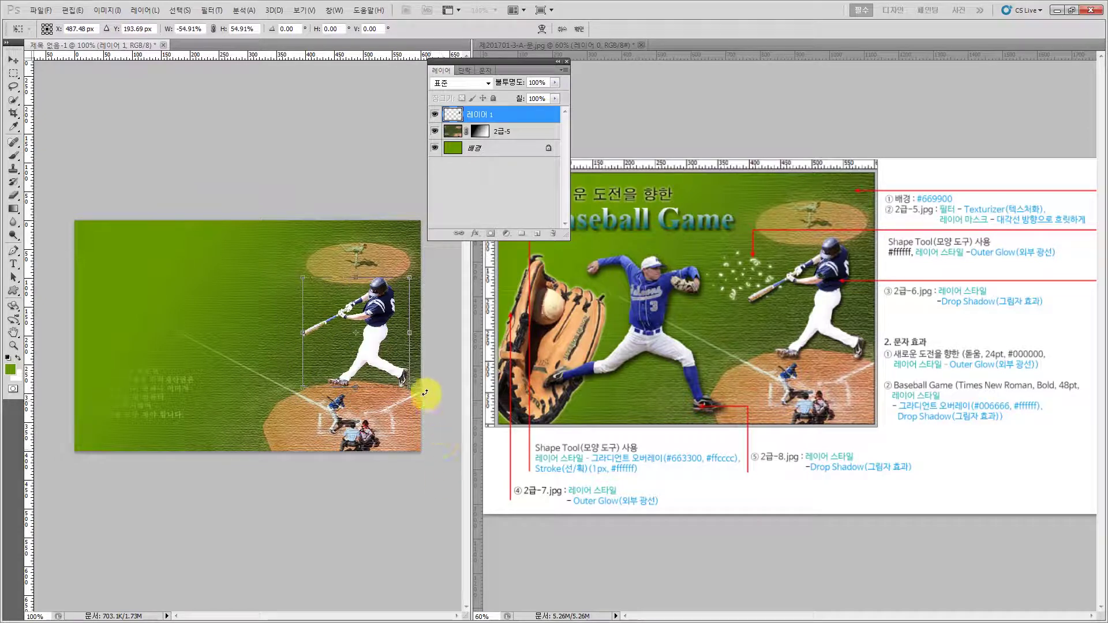
left_click_drag(402, 378, 404, 385)
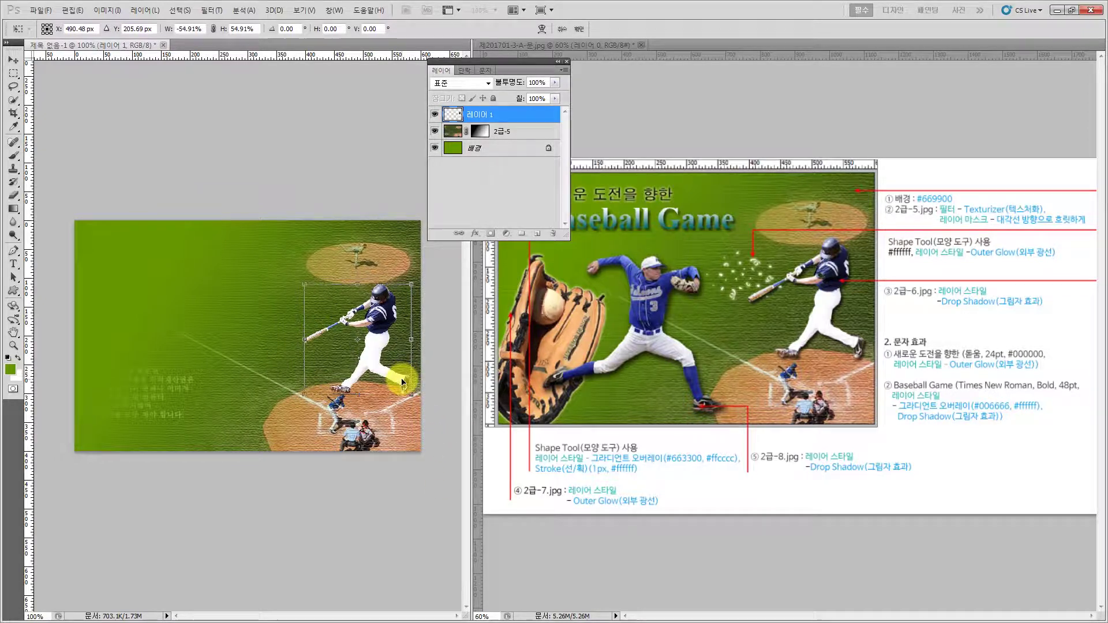
key("Return")
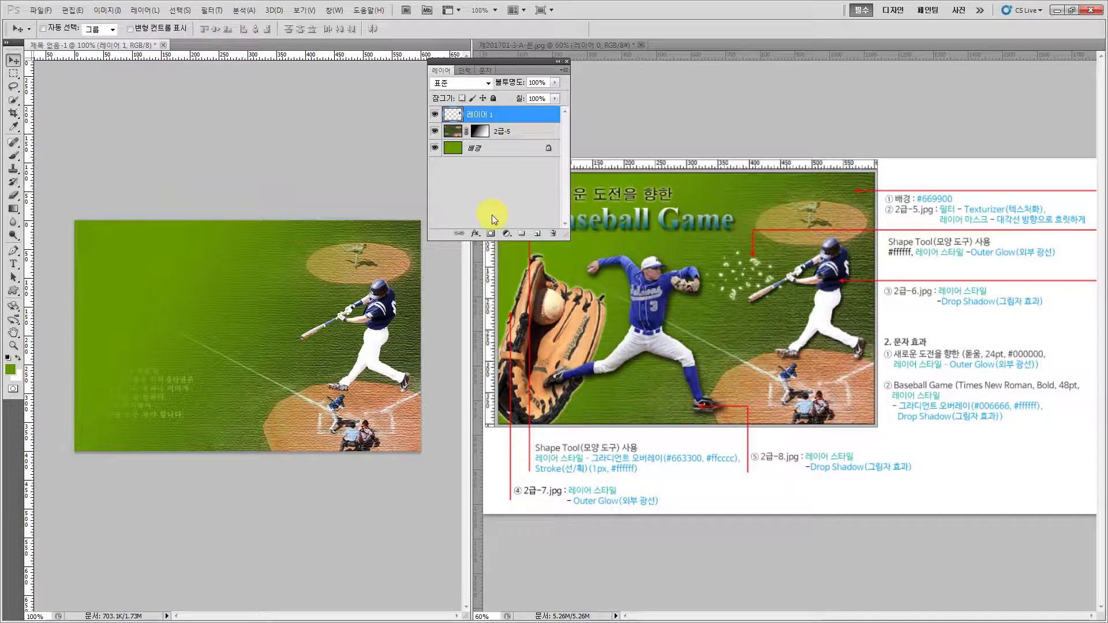
Add a Drop Shadow layer style with the default settings to the batter layer
left_click(476, 233)
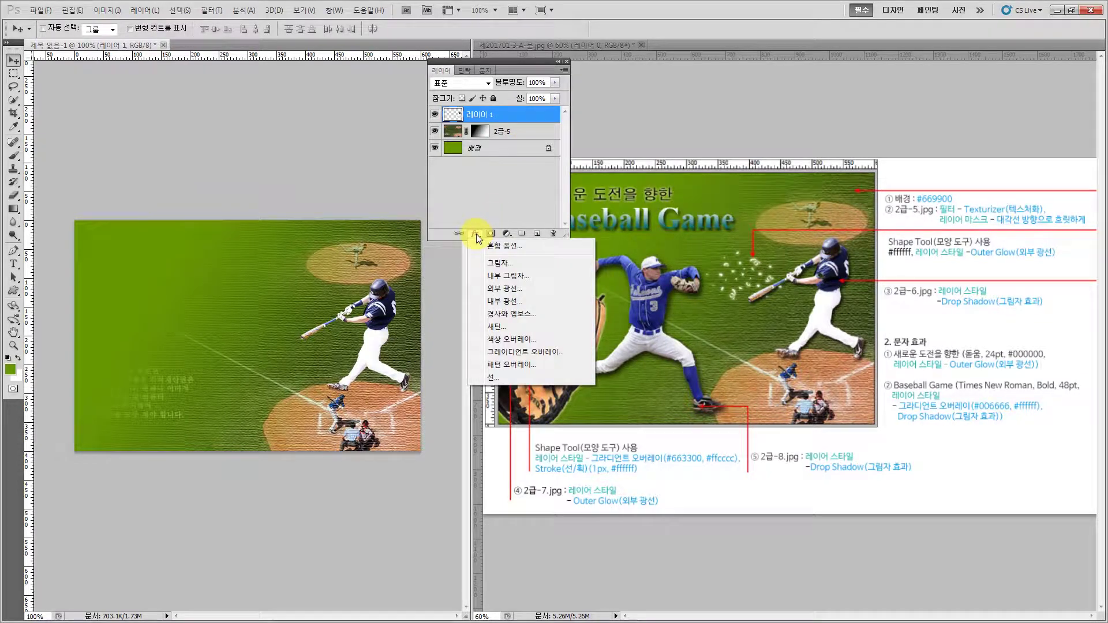
left_click(489, 266)
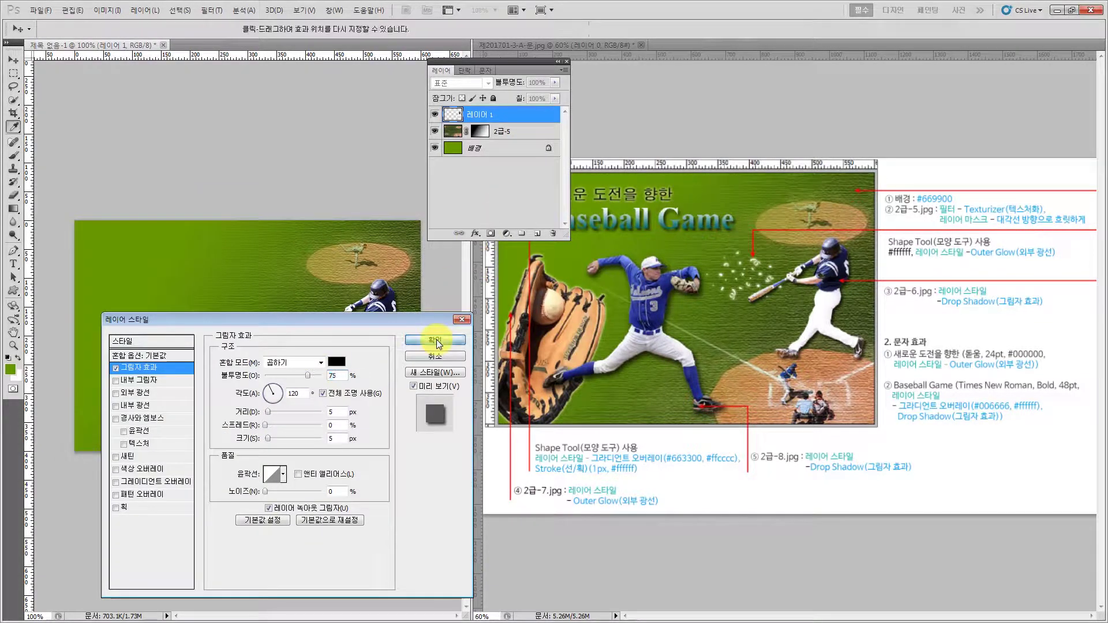
left_click(437, 340)
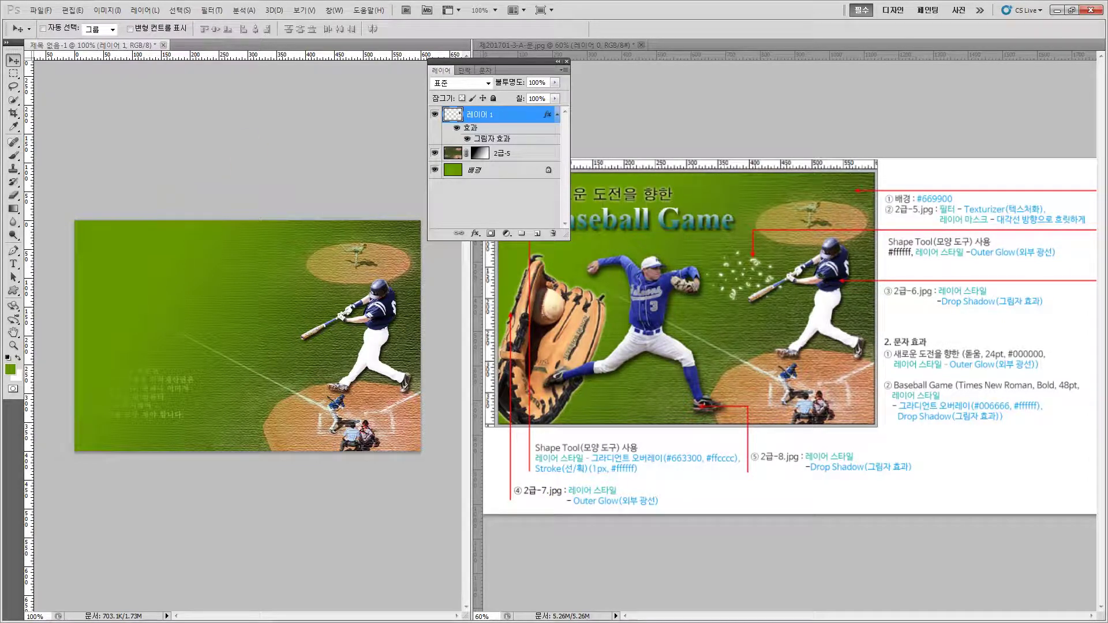
Place the 2급-7 glove image from the source folder in the composition, scaled to about 78% over the field's left half
key("alt+Tab")
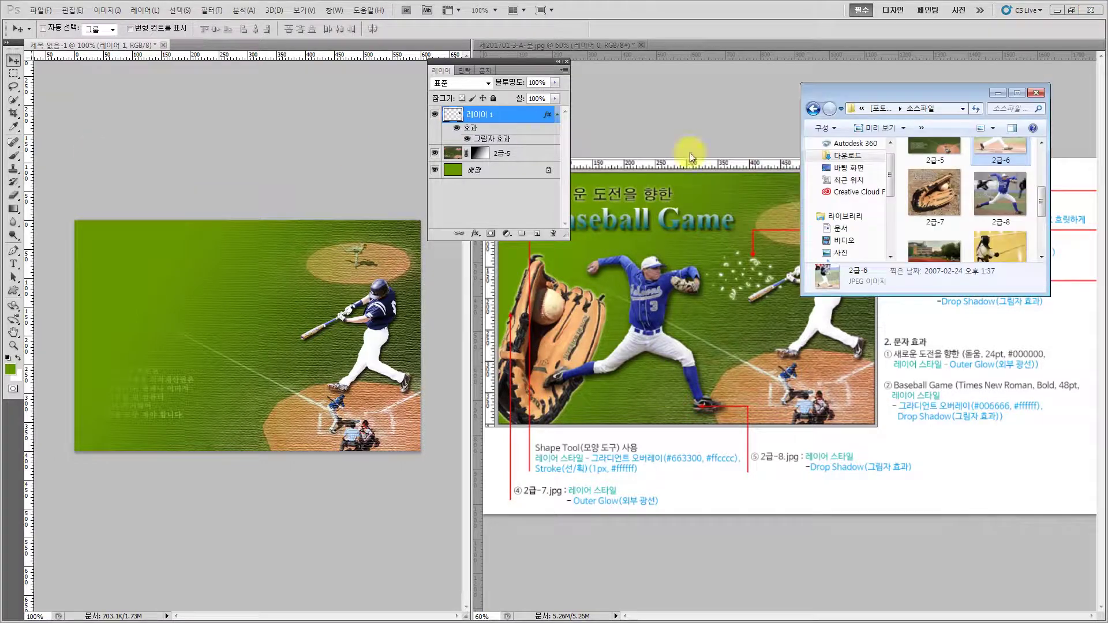
left_click_drag(940, 193, 184, 317)
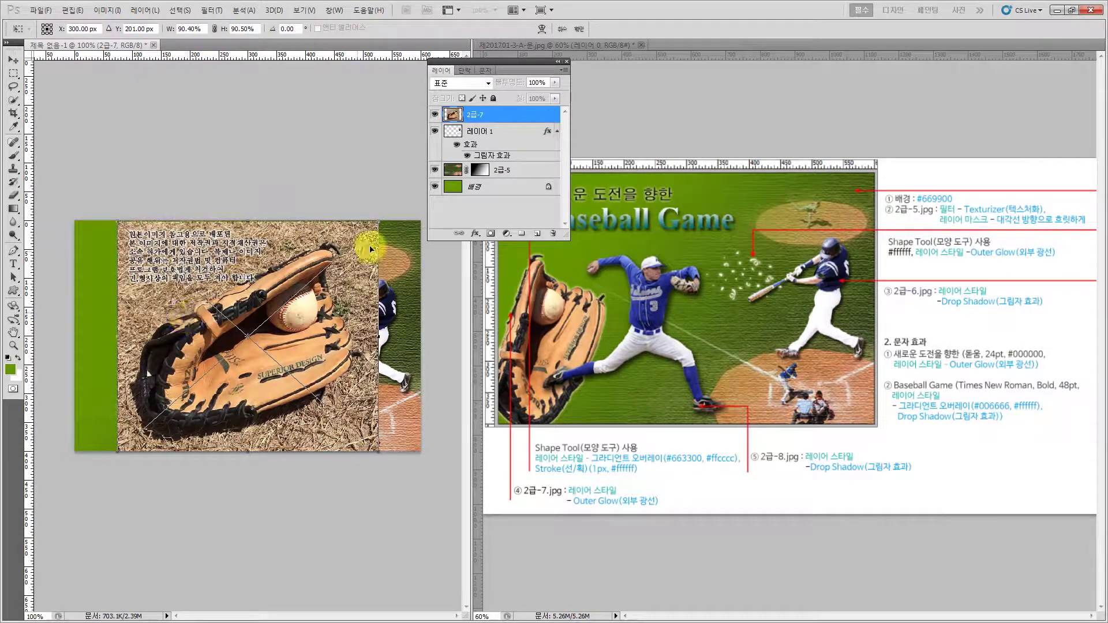
left_click_drag(378, 224, 344, 252)
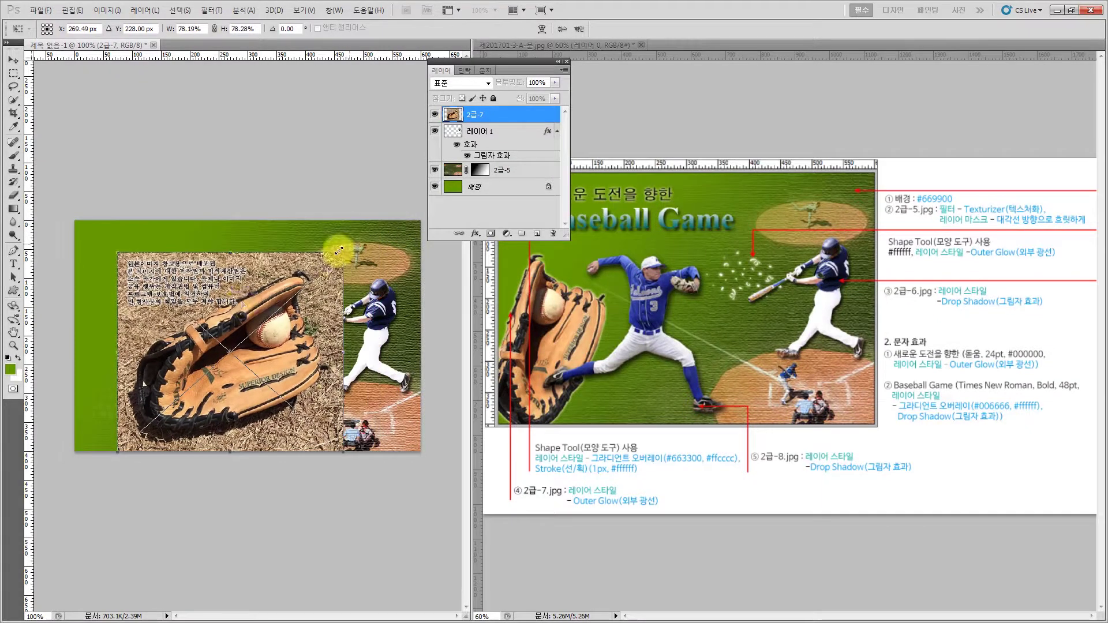
left_click_drag(199, 300, 190, 285)
key("Return")
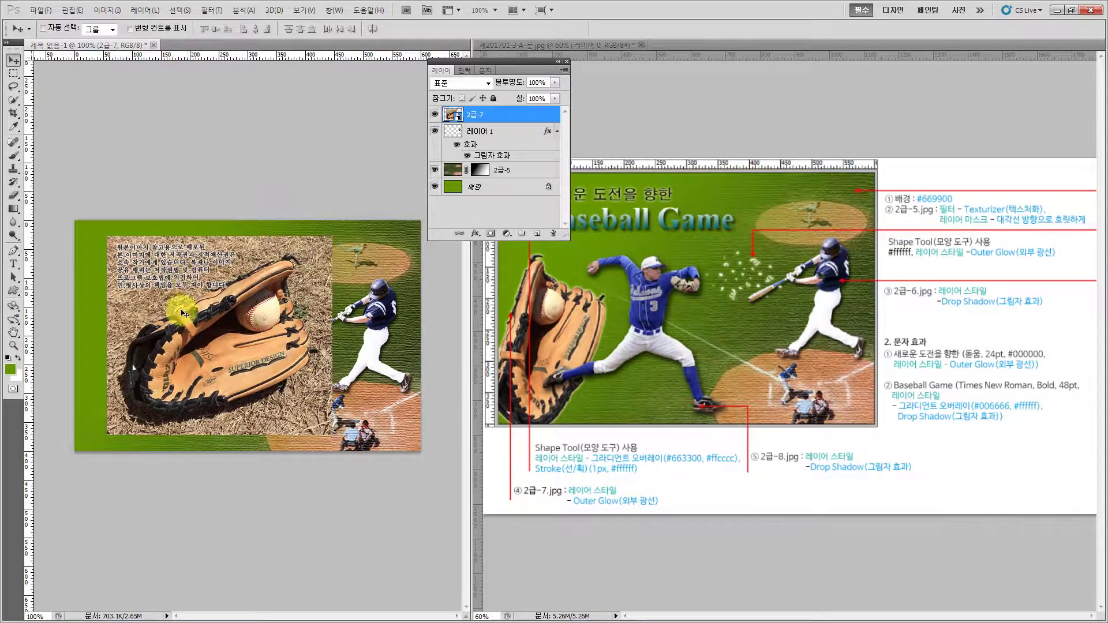
Select the baseball glove and ball on the 2급-7 layer with the Quick Selection tool at brush size 25
left_click(13, 345)
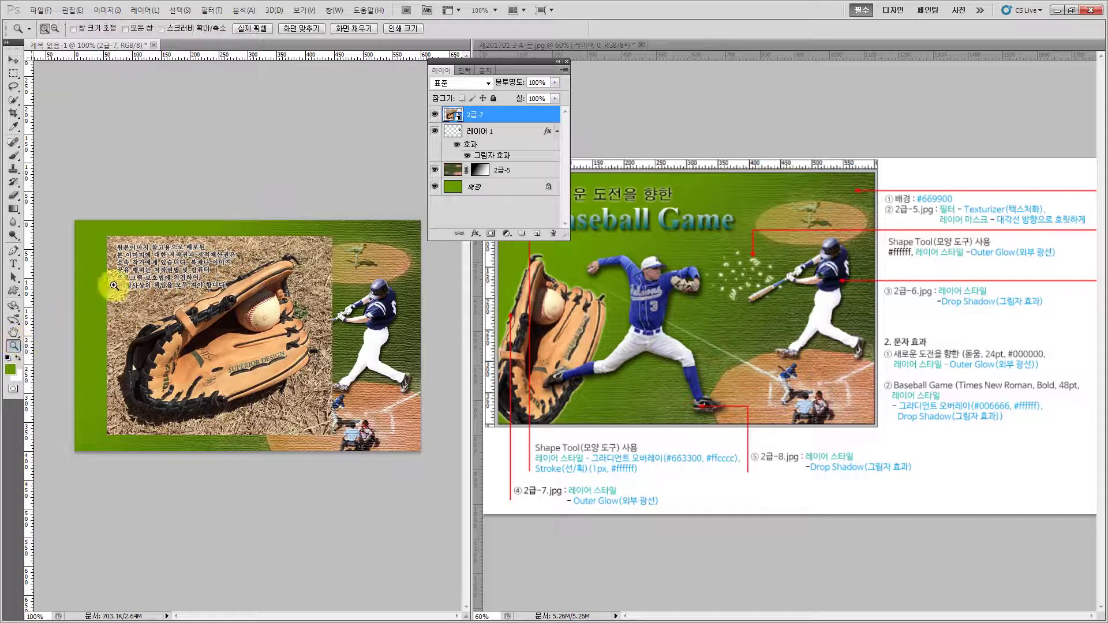
left_click_drag(223, 371, 300, 358)
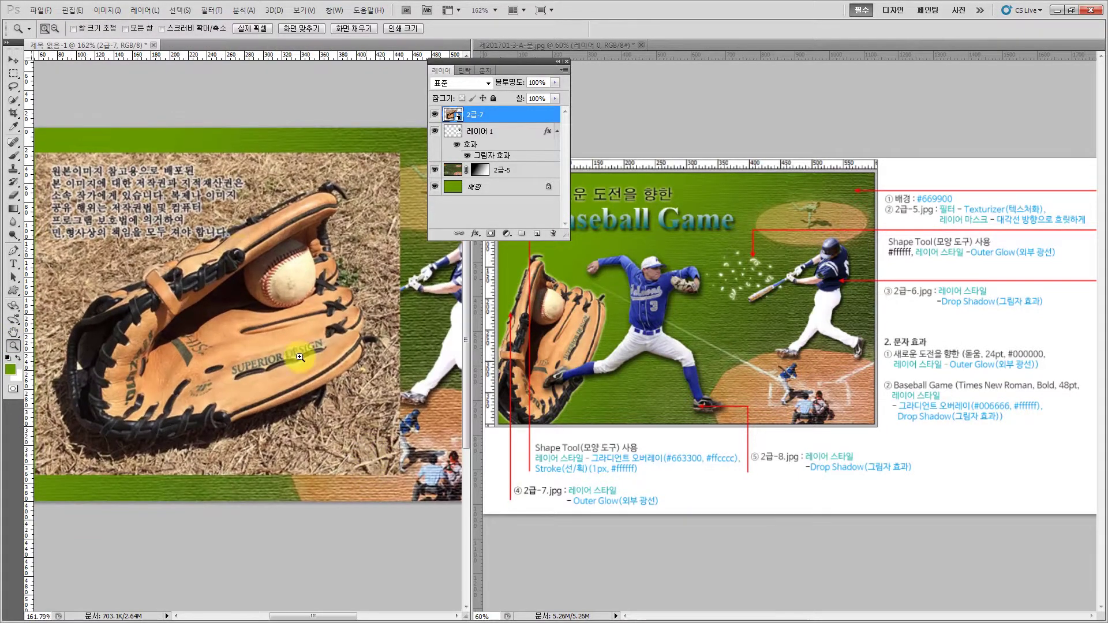
left_click(14, 100)
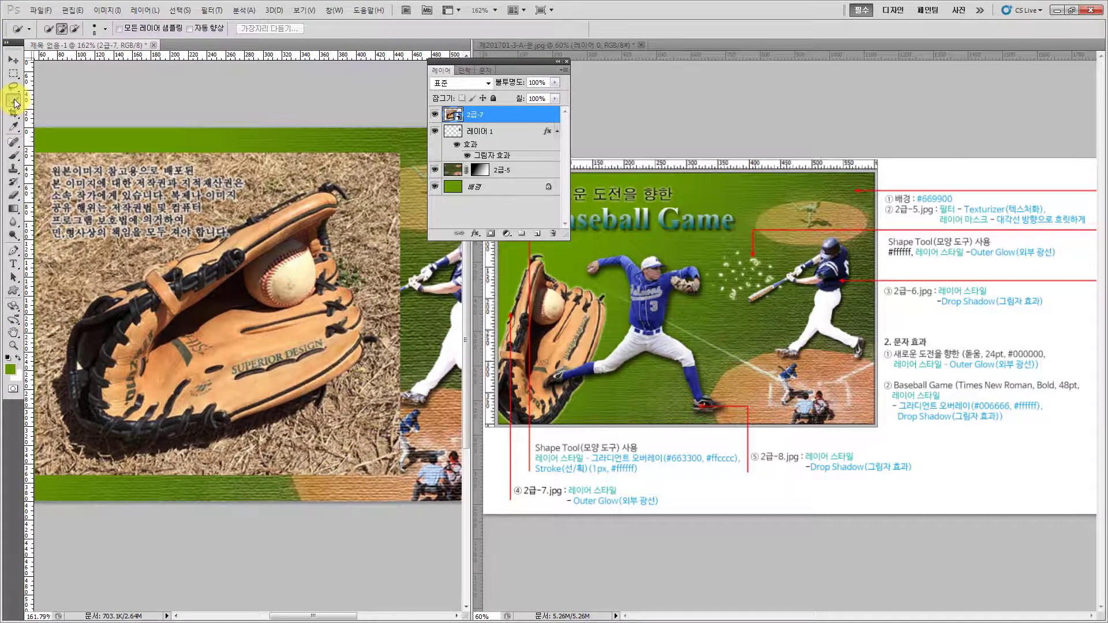
right_click(16, 103)
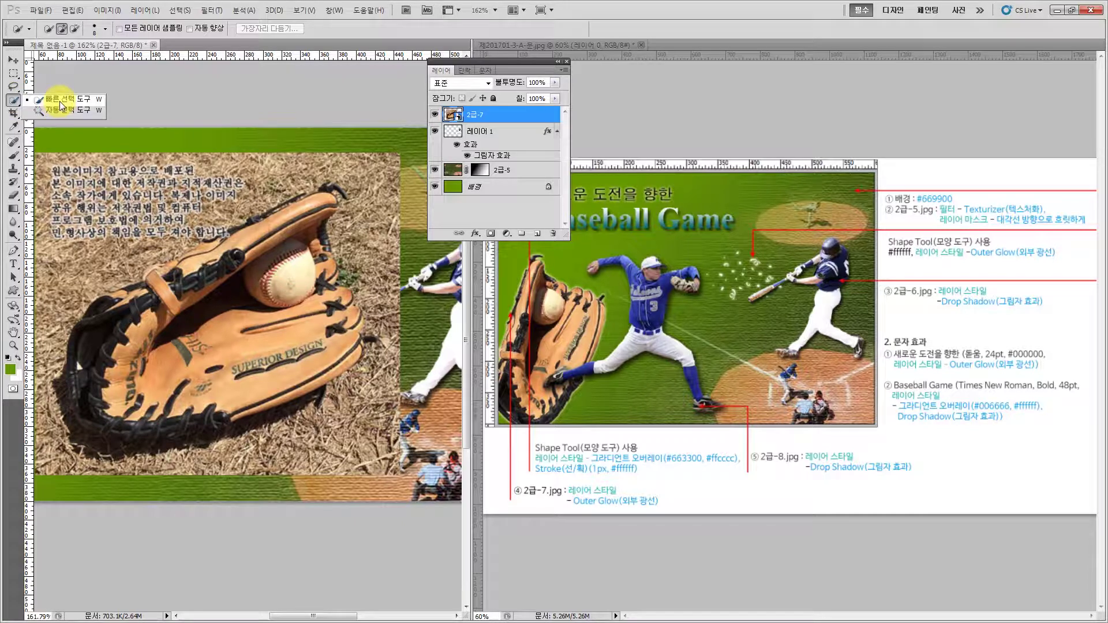
left_click(60, 101)
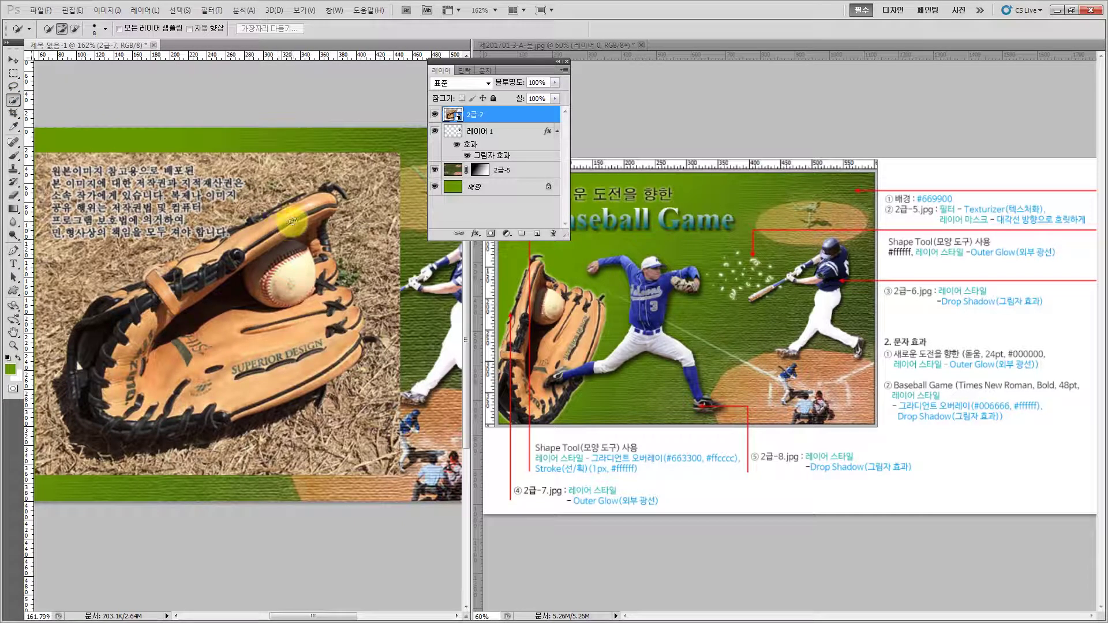
key("bracketright")
key("bracketright")
key("bracketright")
key("bracketright")
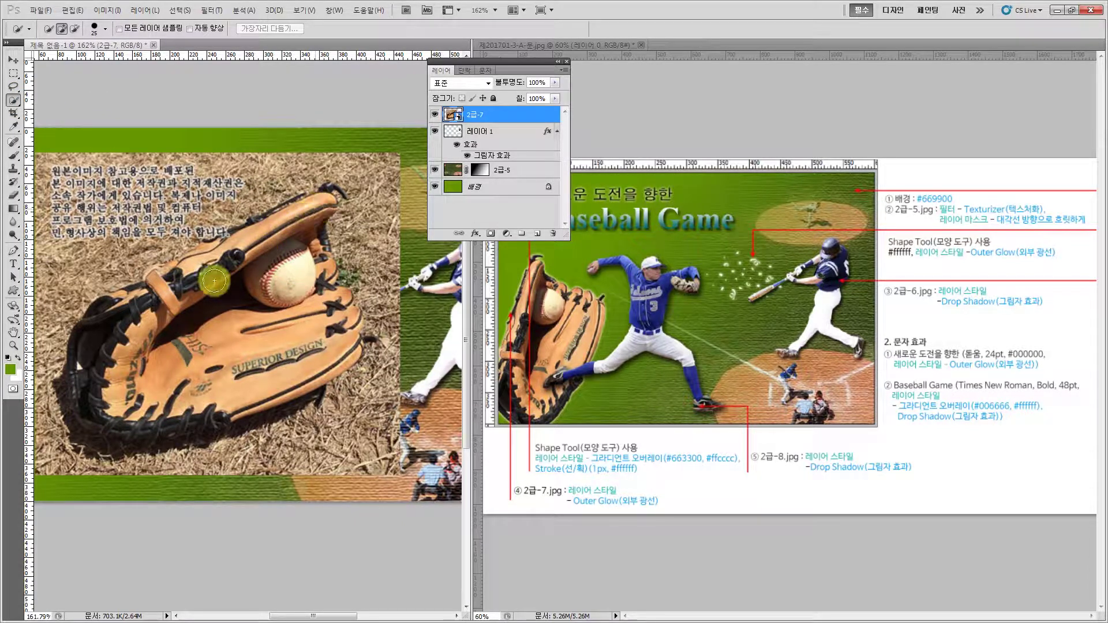
mouse_move(213, 281)
left_mouse_down()
mouse_move(231, 325)
mouse_move(276, 270)
mouse_move(291, 274)
mouse_move(309, 332)
mouse_move(314, 258)
mouse_move(206, 252)
left_mouse_up()
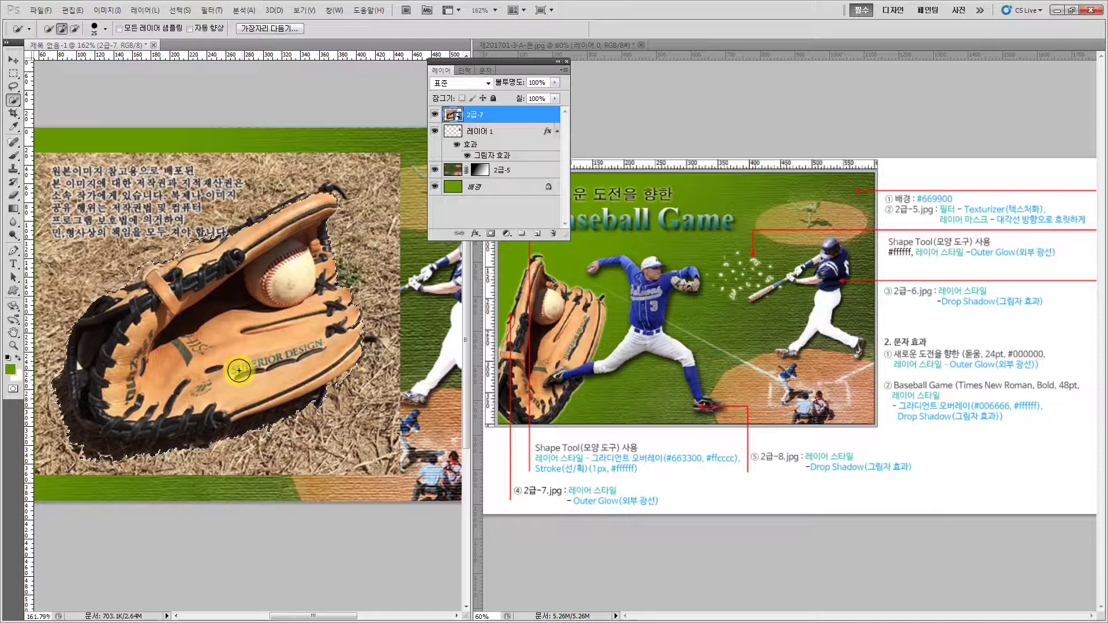
Copy the selected glove and ball from the 2급-7 layer to a new layer
left_click(12, 333)
scroll(364, 195, "down", 1)
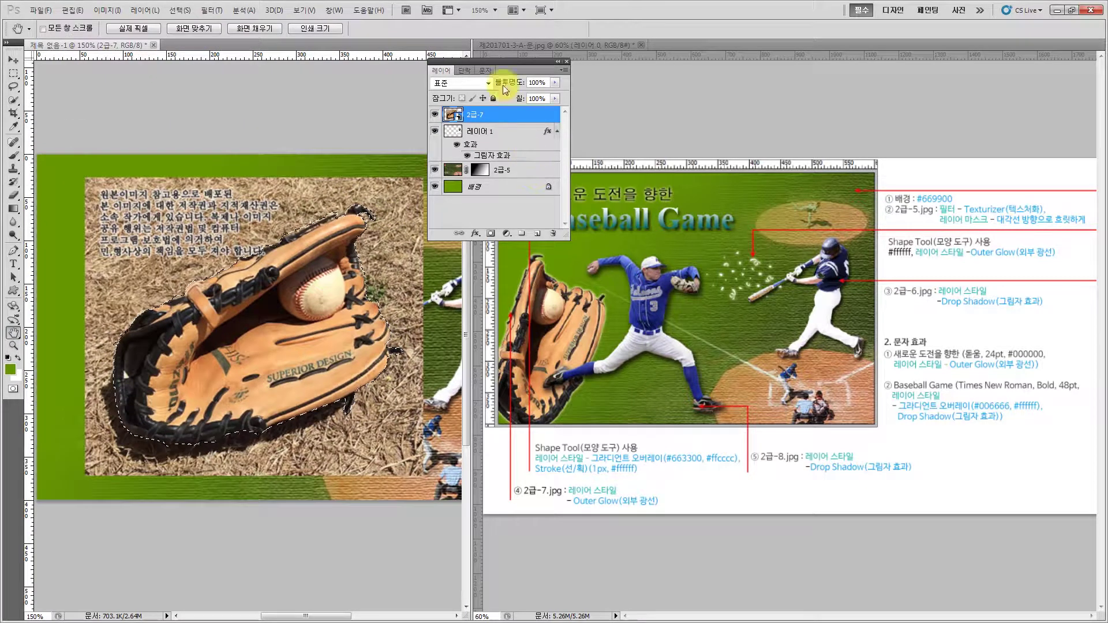
left_click_drag(469, 61, 515, 63)
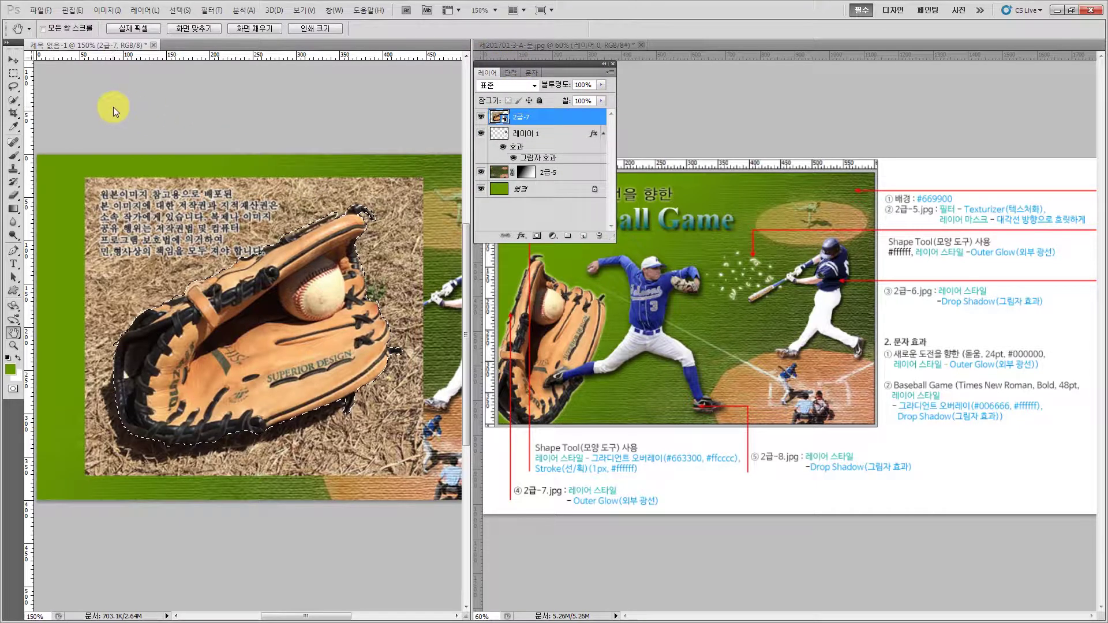
left_click(13, 99)
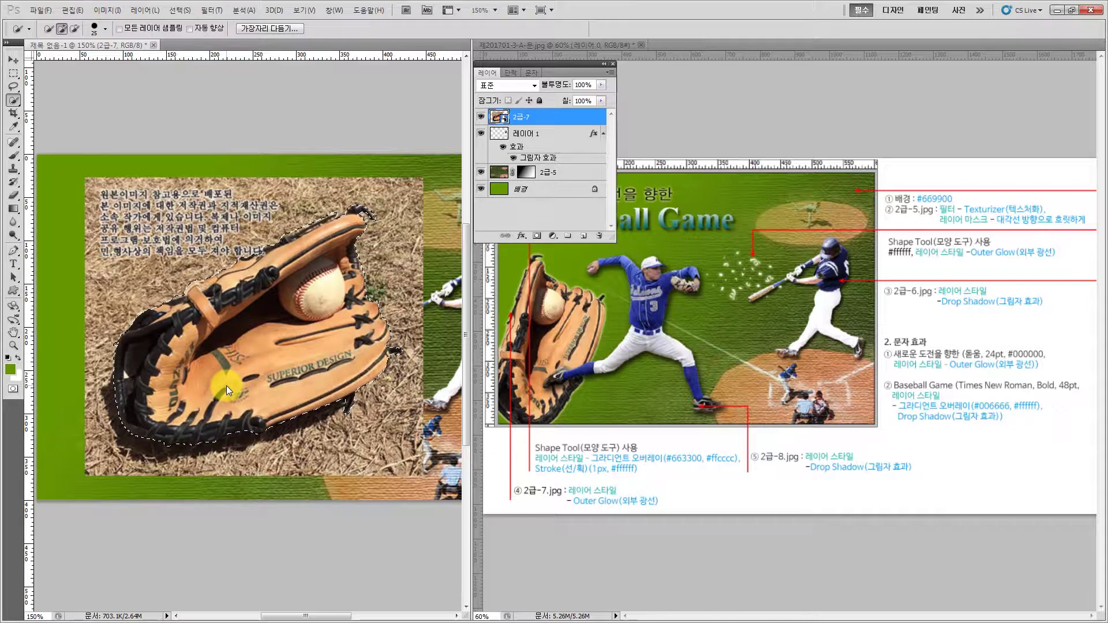
key("ctrl+j")
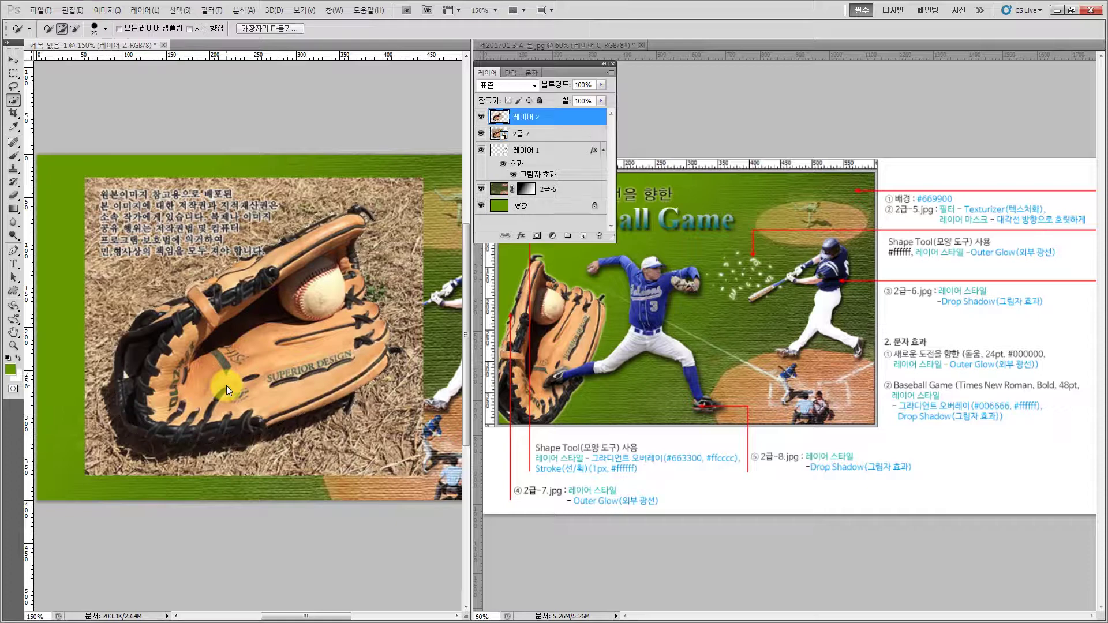
Delete the original 2급-7 photo layer and make the cut-out glove layer active for moving
left_click(538, 132)
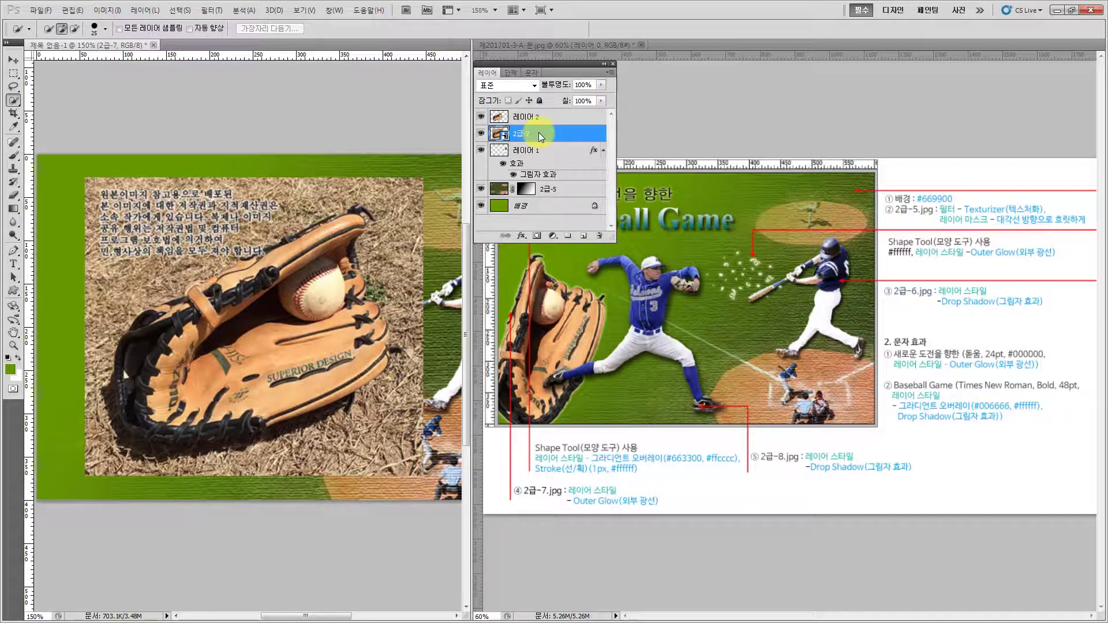
key("Delete")
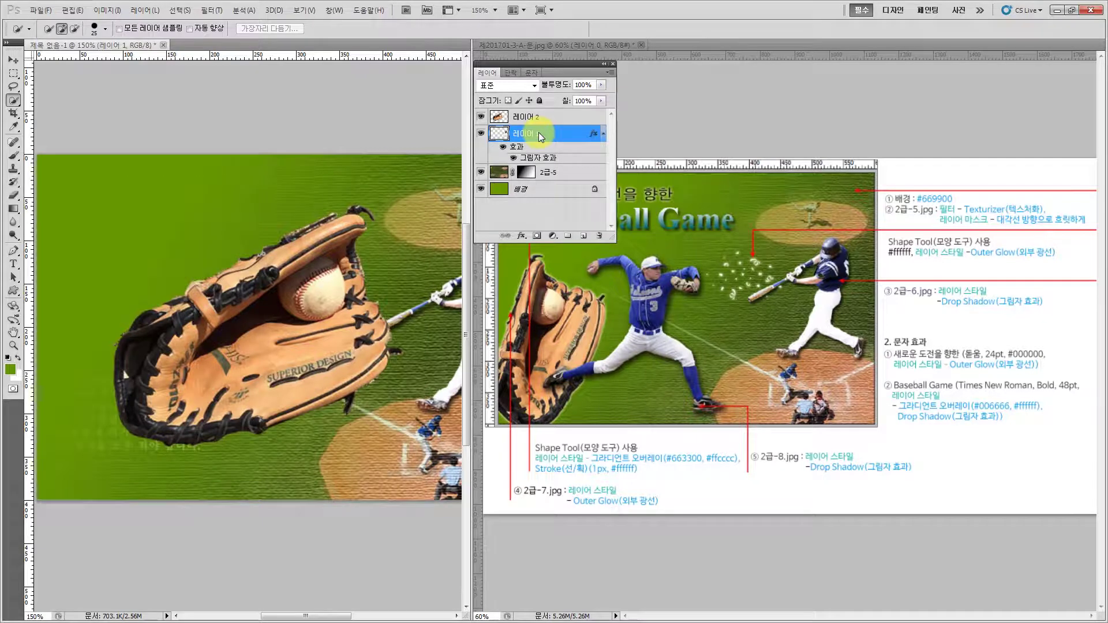
left_click(13, 60)
left_click(564, 118)
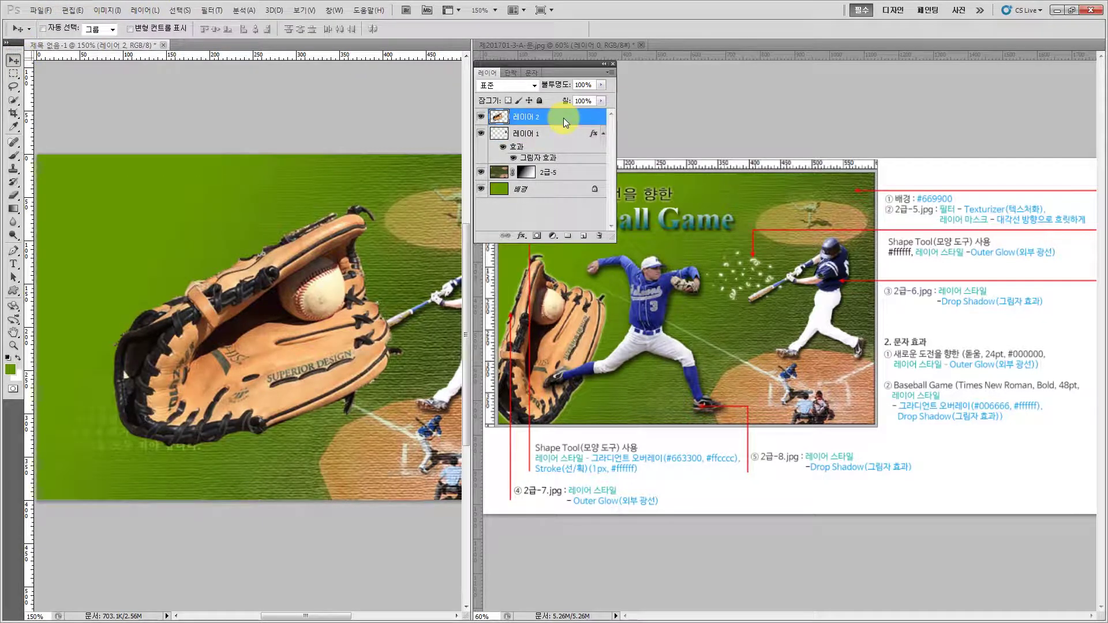
Rotate the cut-out glove by -45° and move it against the lower-left edge of the composition
key("ctrl+t")
left_click_drag(409, 191, 251, 140)
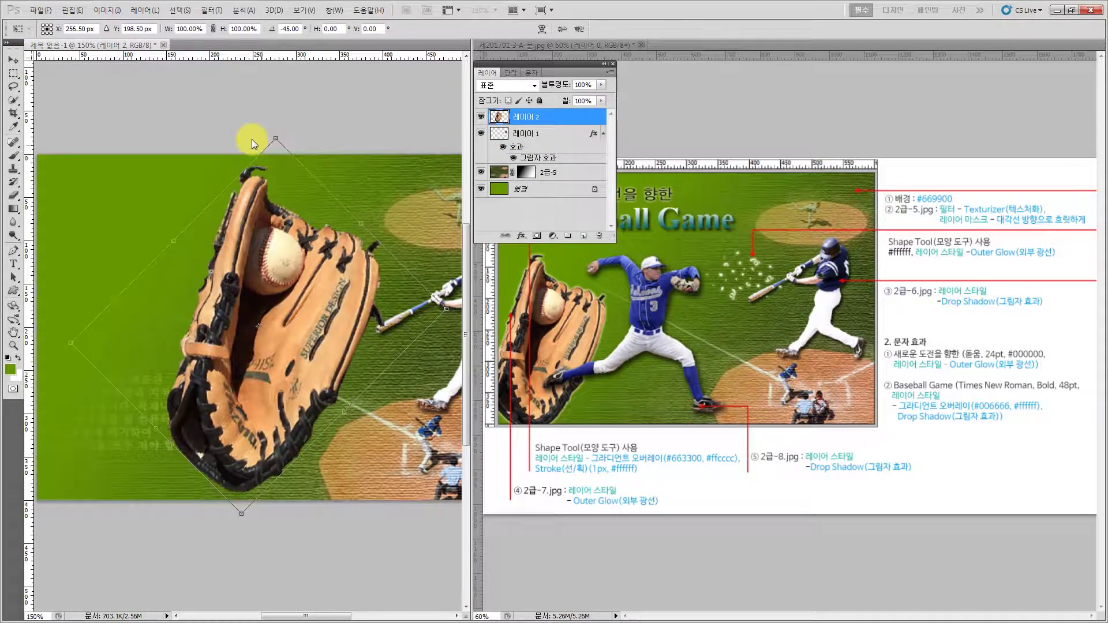
left_click_drag(331, 285, 177, 300)
key("Return")
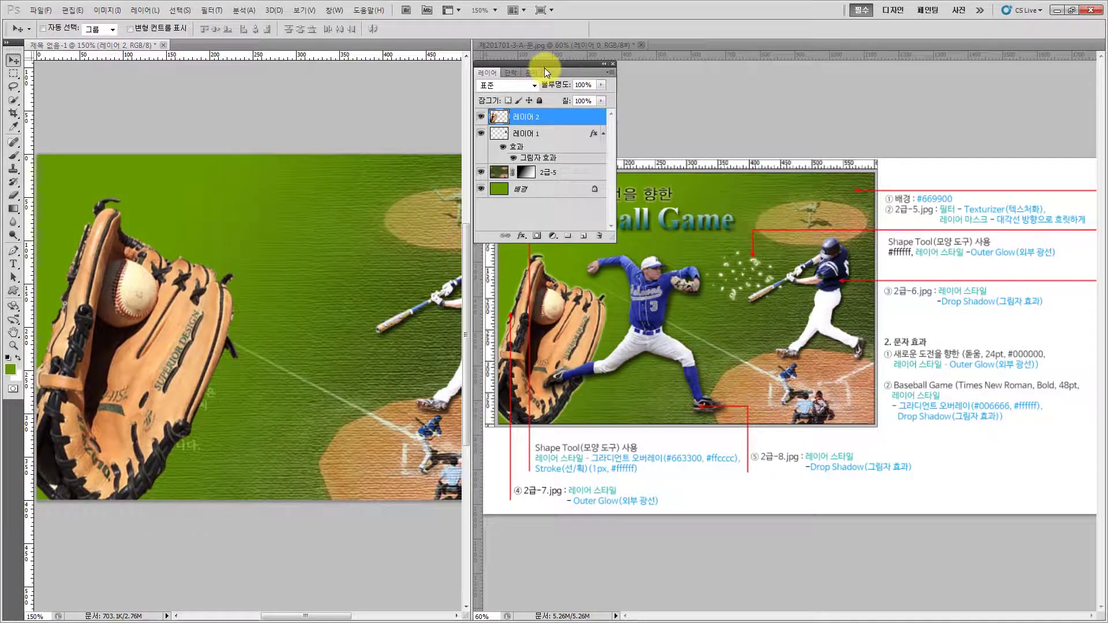
Place guides in the reference image along the glove's top and right edges, checking their positions against the pictured ruler
left_click_drag(541, 62, 365, 403)
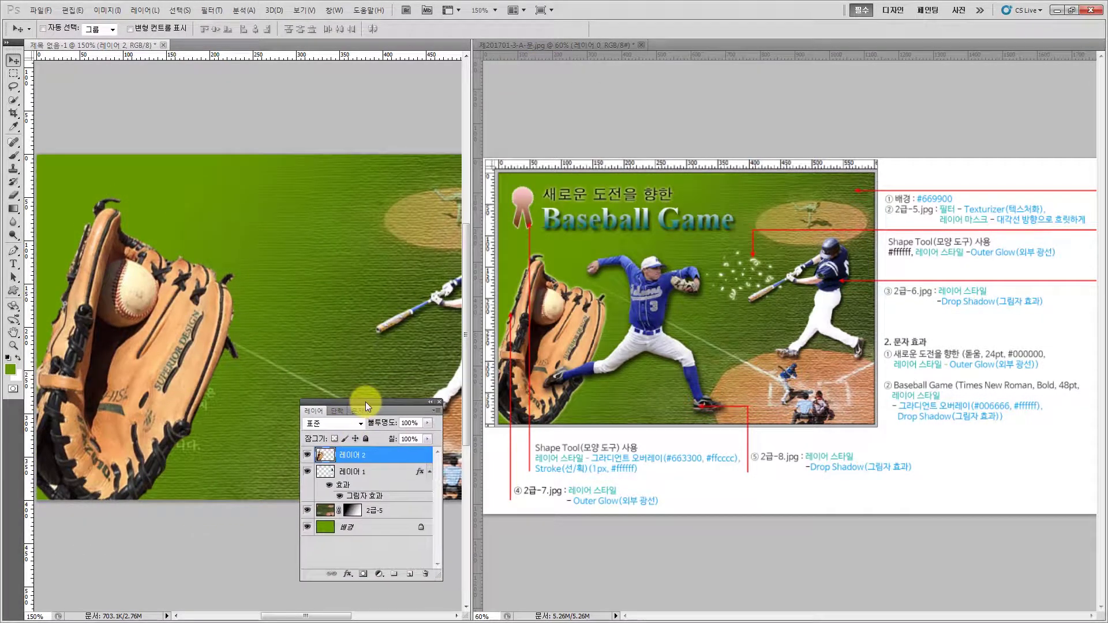
left_click(553, 169)
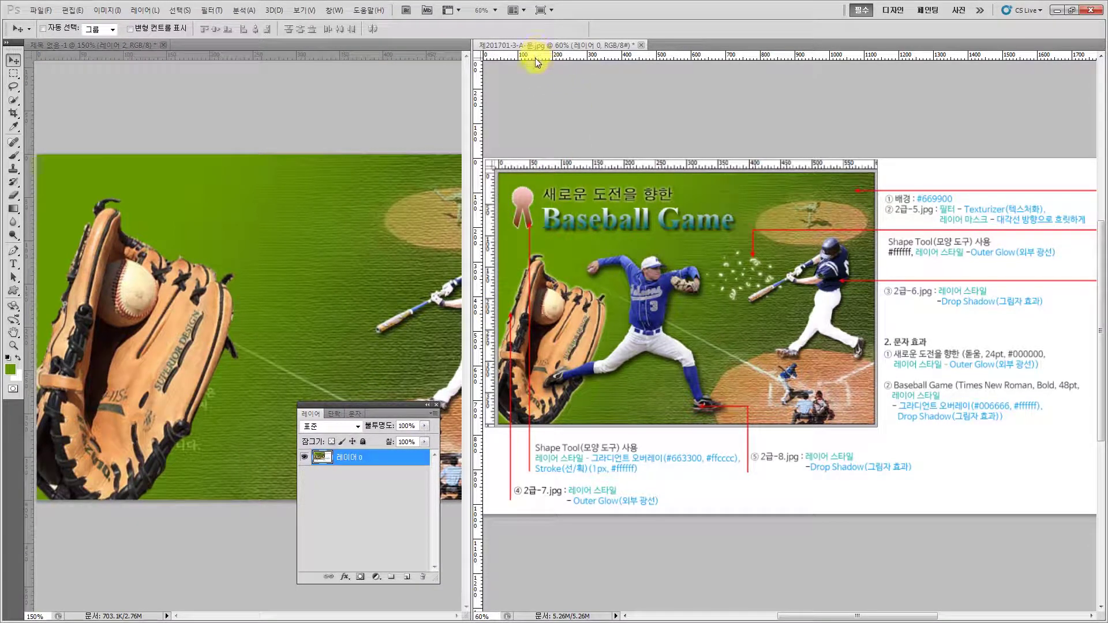
left_click_drag(535, 58, 546, 254)
left_click_drag(489, 292, 610, 309)
left_click(13, 346)
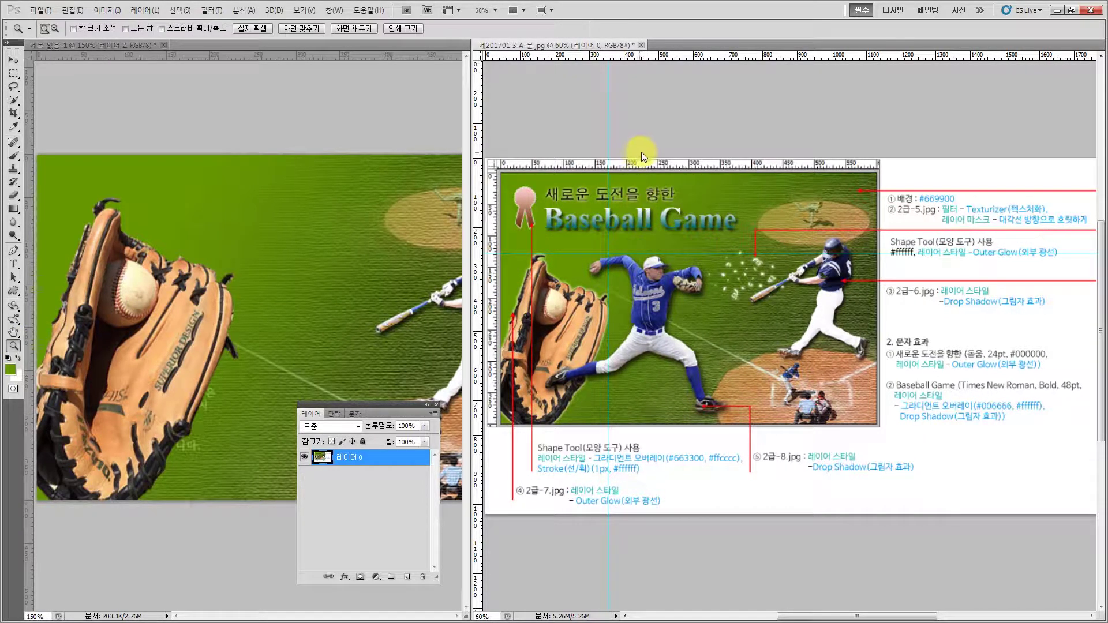
scroll(573, 270, "left", 2)
left_click_drag(573, 270, 871, 257)
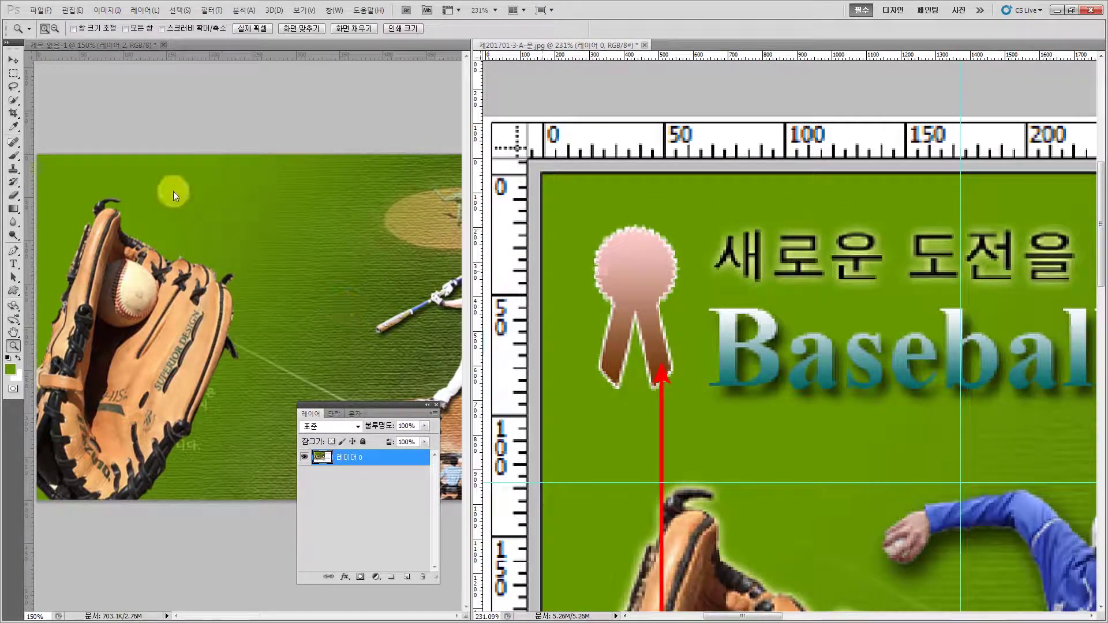
Add matching guides to the composition, vertical at about 185 px and horizontal at about 130 px
left_click(133, 129)
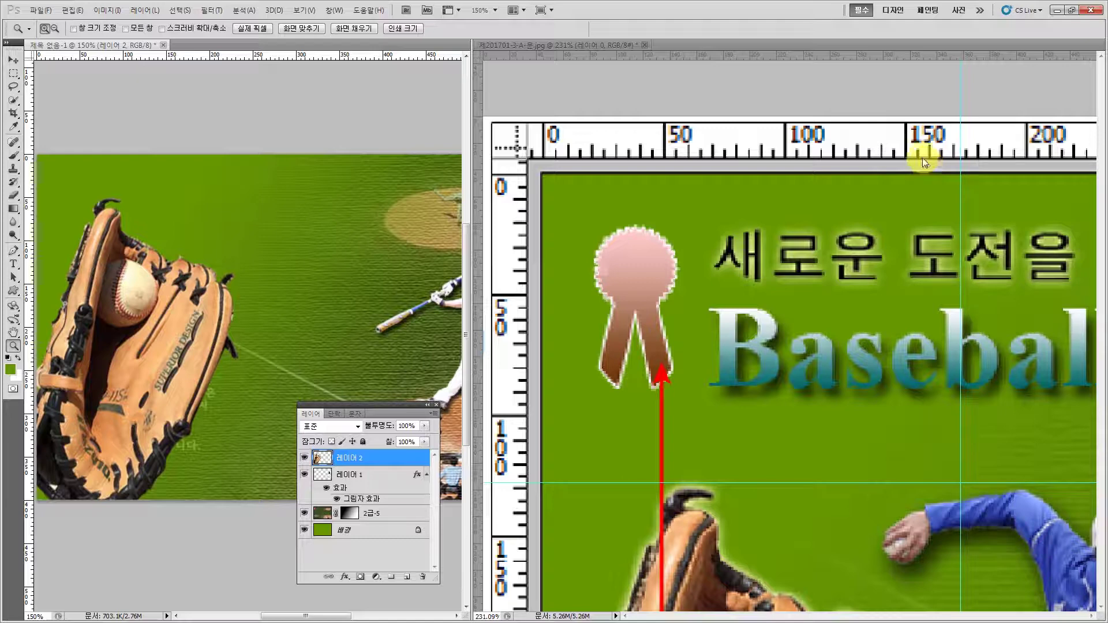
left_click_drag(30, 86, 196, 107)
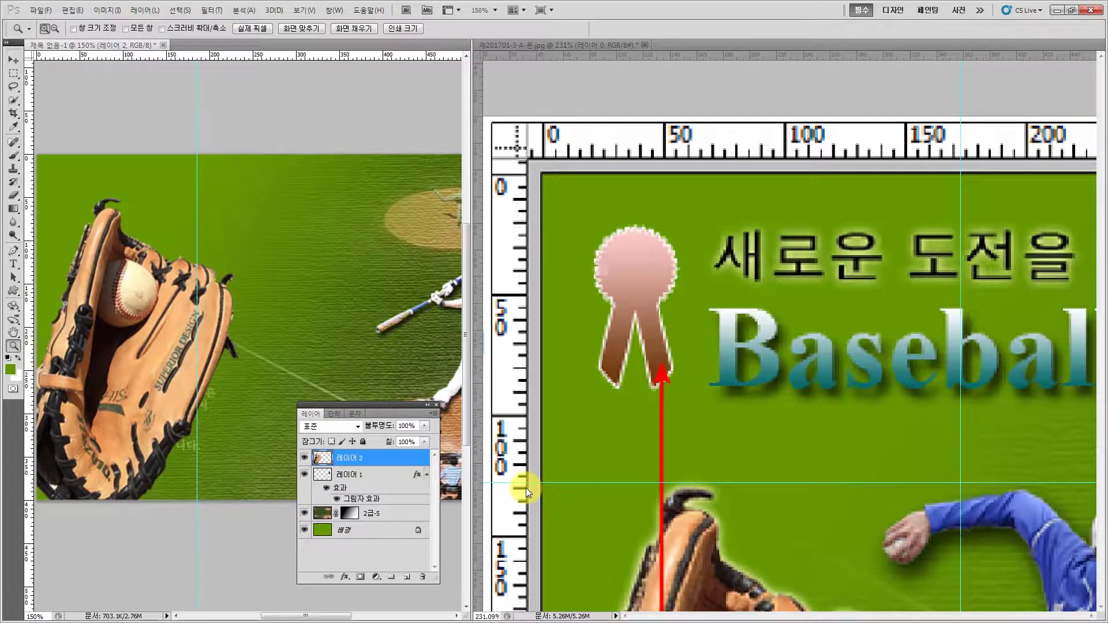
left_click_drag(92, 180, 110, 227)
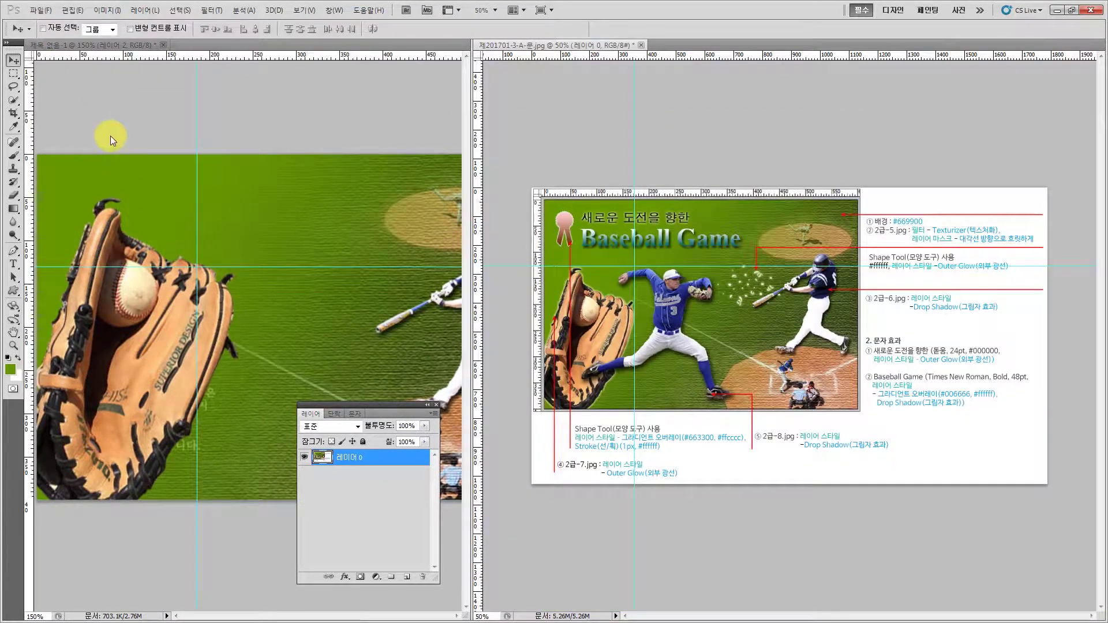
Scale the glove to about 78%, align it with the two guides, and scale it again to about 96%
left_click(110, 136)
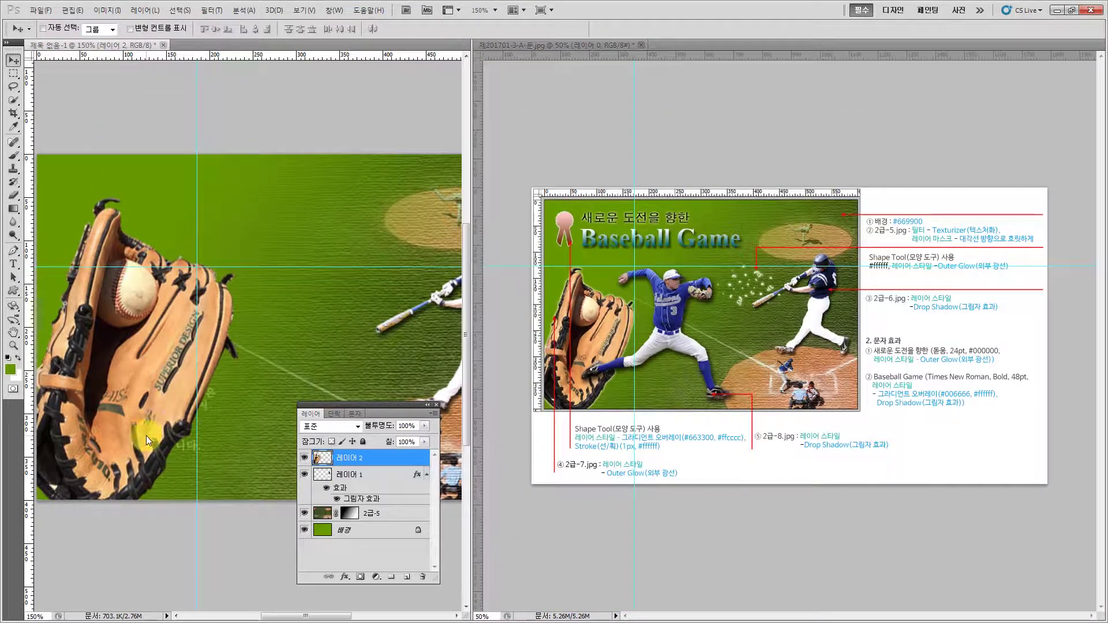
key("ctrl+t")
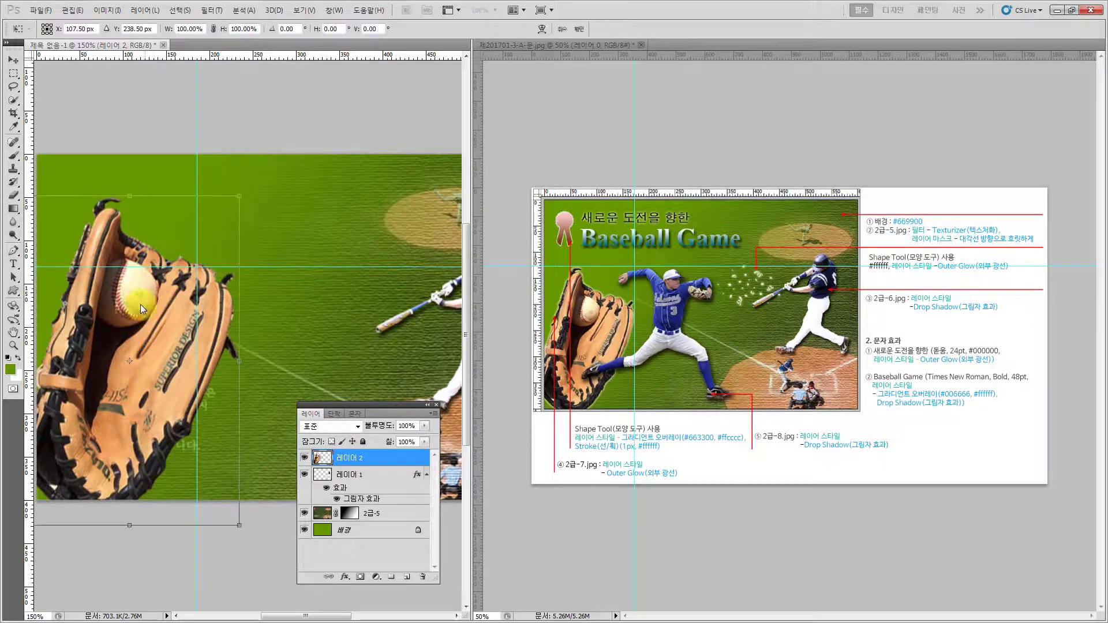
left_click_drag(241, 199, 204, 277)
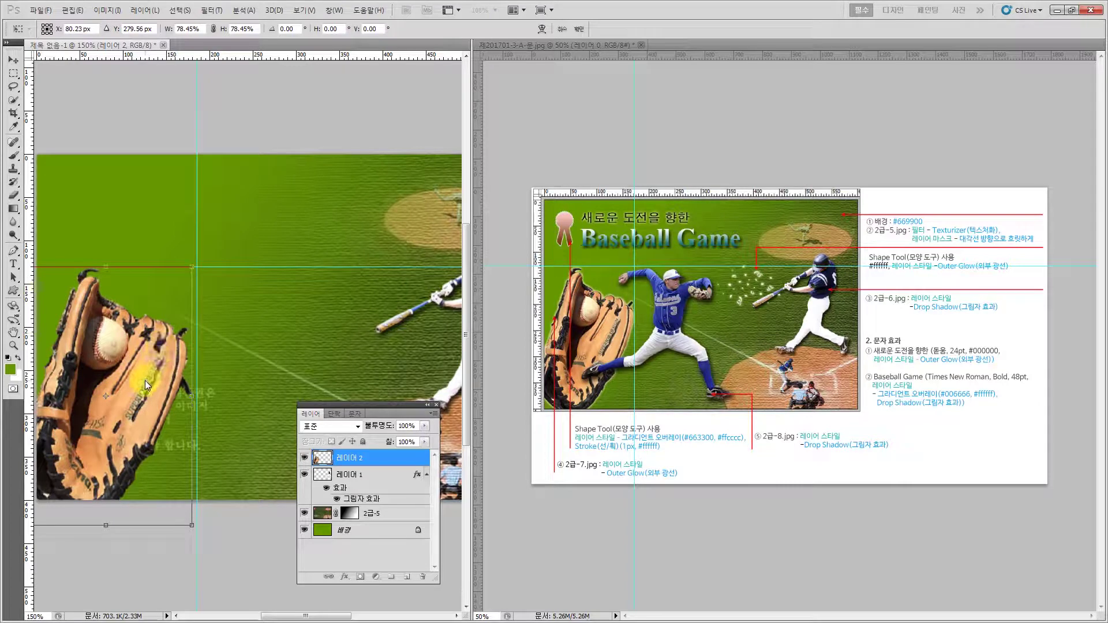
left_click_drag(145, 380, 148, 380)
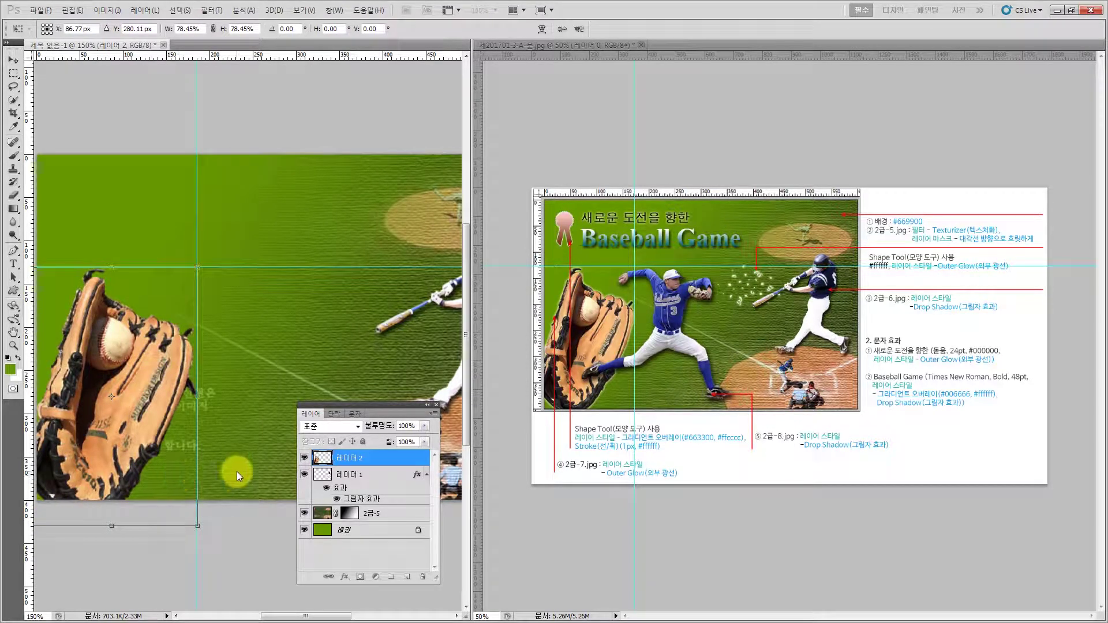
key("Return")
key("ctrl+t")
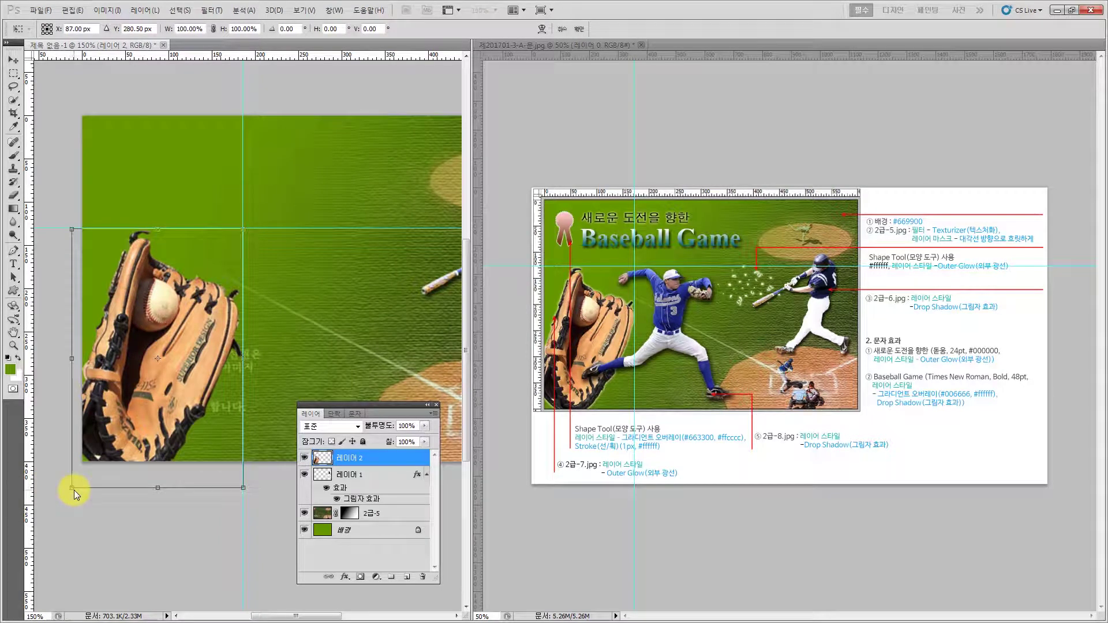
left_click_drag(74, 490, 84, 483)
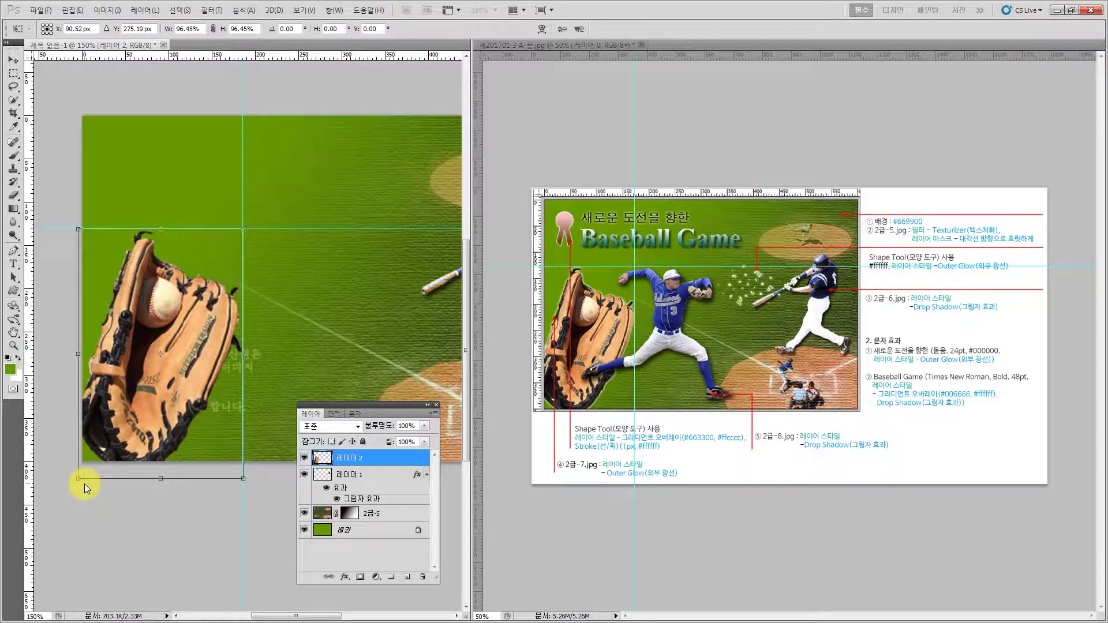
key("Return")
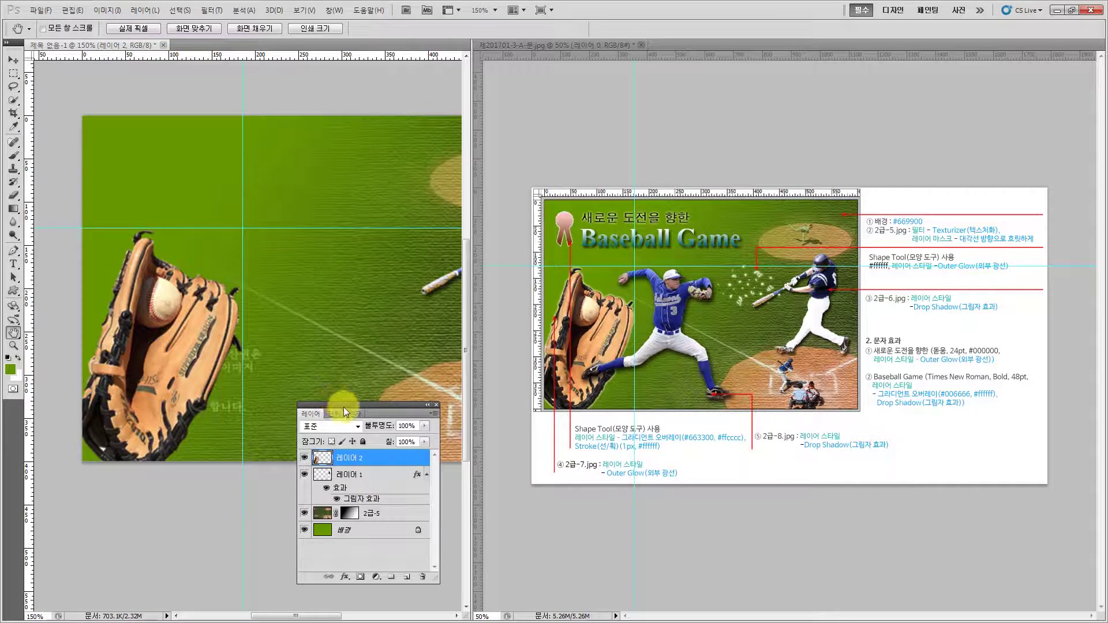
Apply an Outer Glow with the default settings to the glove layer
left_click_drag(344, 407, 346, 225)
left_click(349, 393)
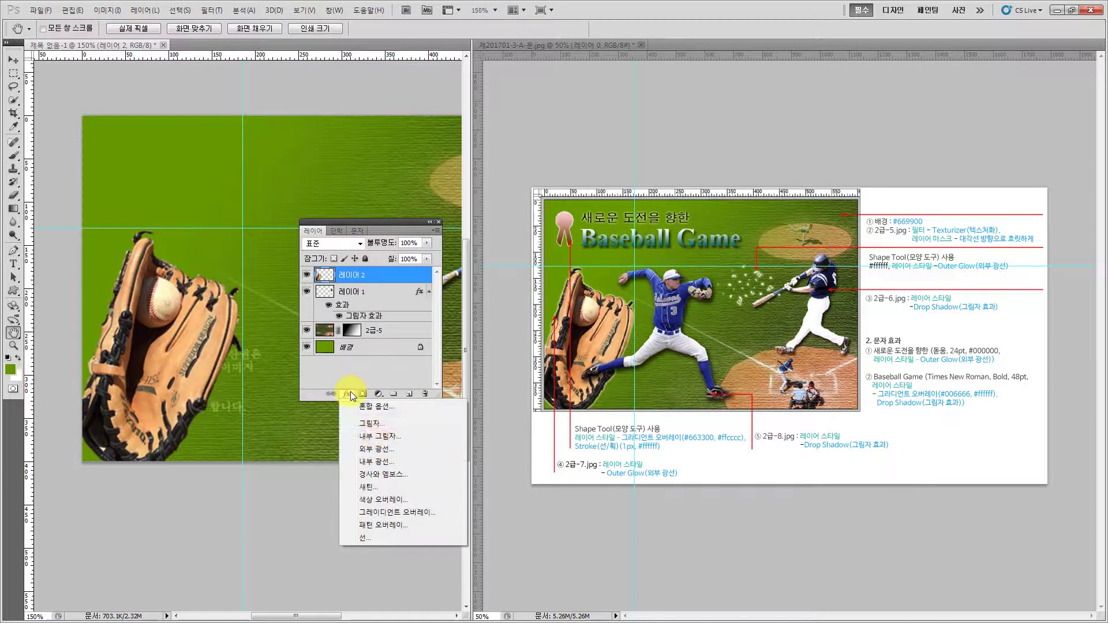
left_click(381, 449)
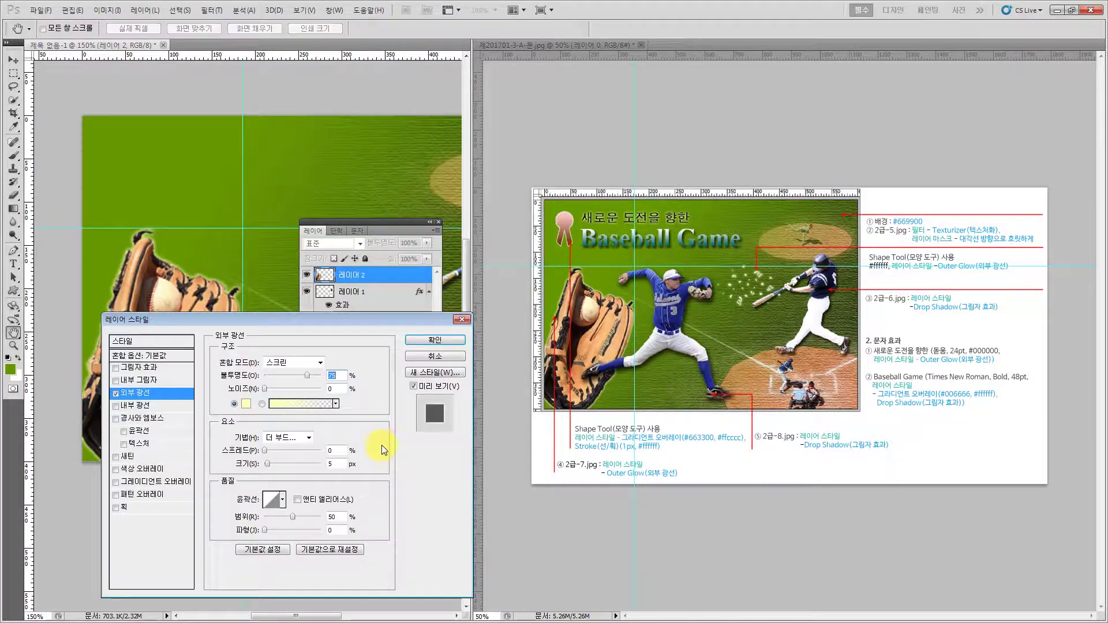
left_click(428, 337)
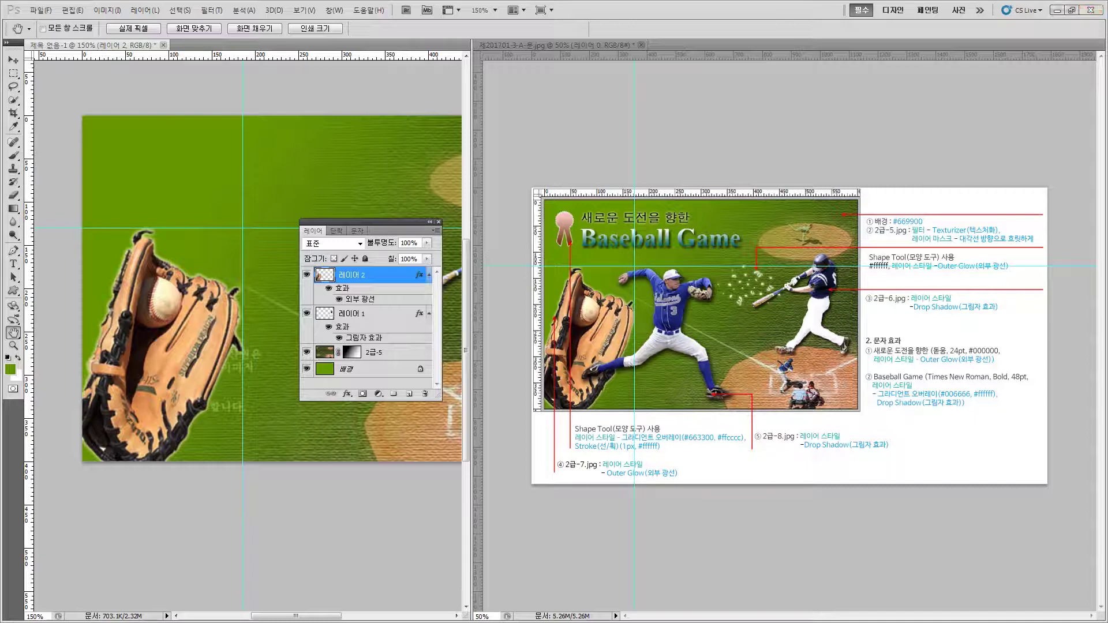
Place the 2급-8 pitcher image from the source folder in the composition at about 68% scale, with the whole pitcher inside the canvas
key("alt+Tab")
left_click_drag(992, 193, 218, 163)
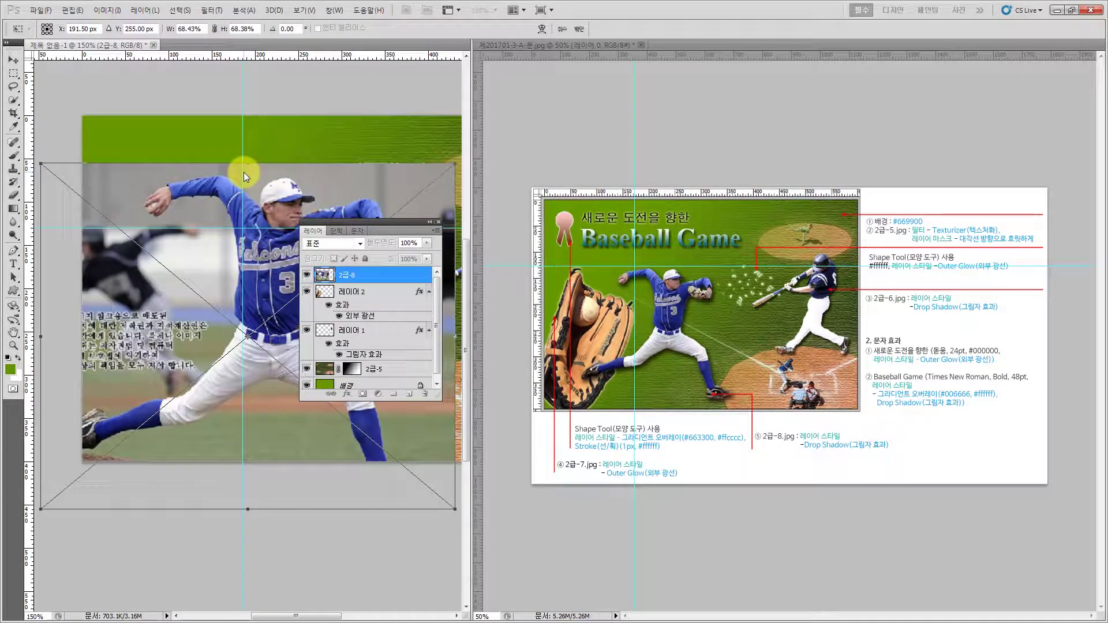
left_click_drag(346, 221, 375, 412)
left_click_drag(367, 506, 258, 570)
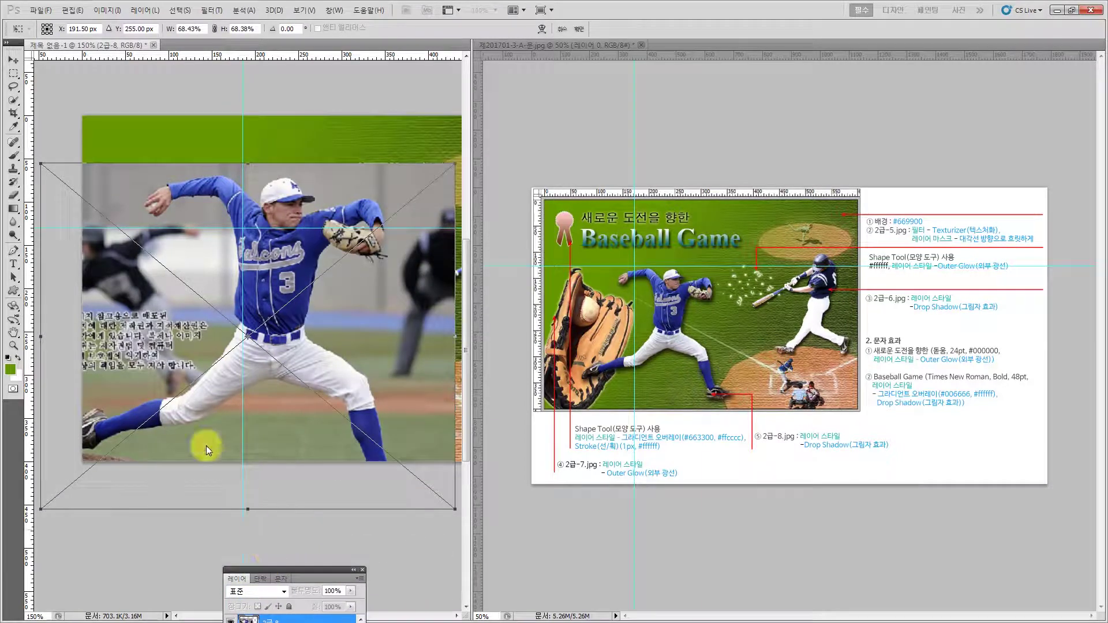
left_click_drag(144, 331, 188, 295)
key("Return")
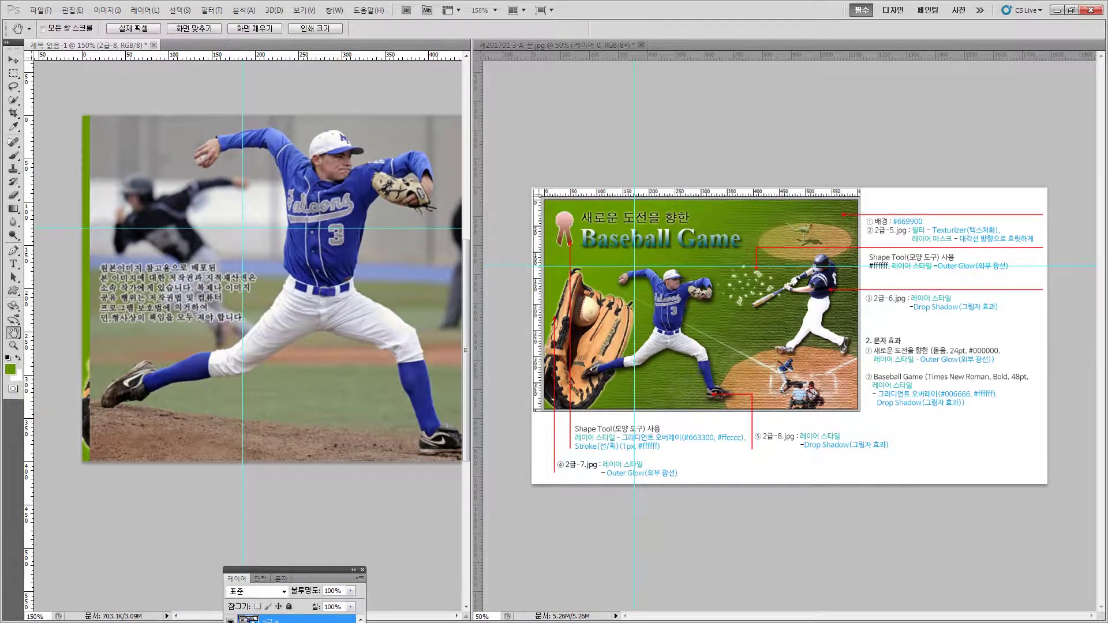
Shift the 2급-8 pitcher photo slightly right and down in the composition at 100% view
left_click(13, 333)
left_click(13, 346)
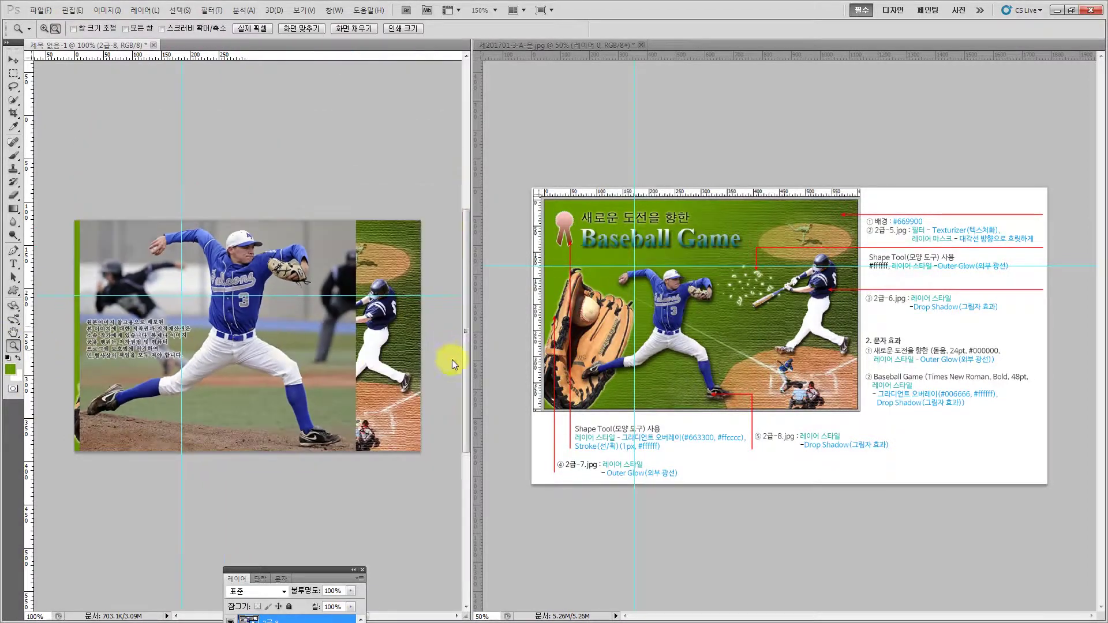
left_click(452, 359, "alt")
left_click(13, 59)
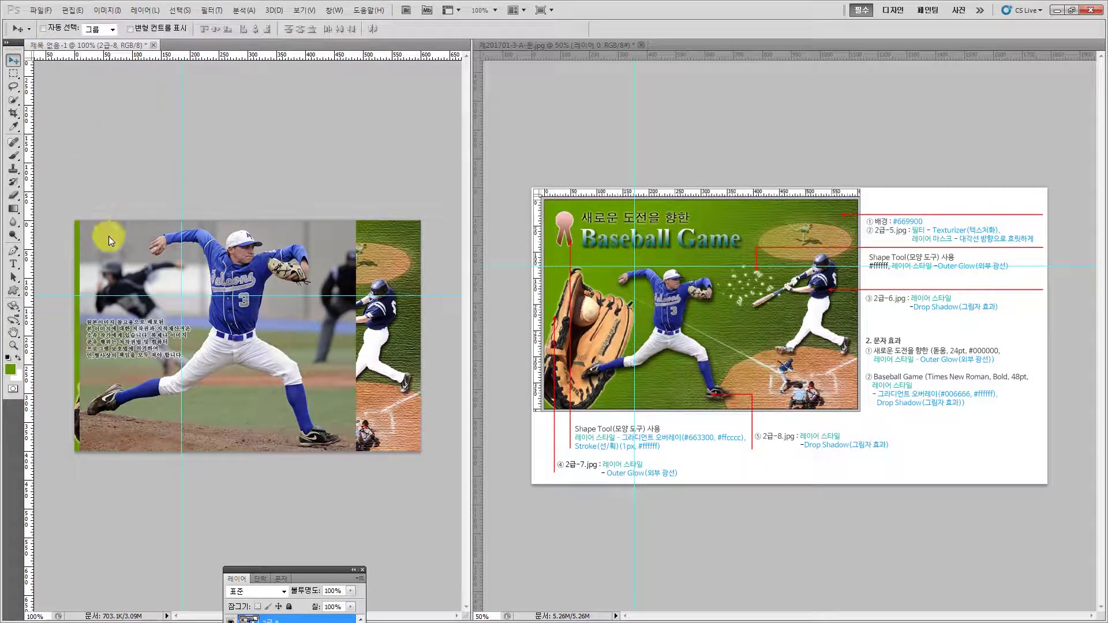
mouse_move(115, 246)
left_mouse_down()
mouse_move(101, 206)
mouse_move(132, 267)
mouse_move(144, 229)
mouse_move(100, 286)
mouse_move(94, 250)
mouse_move(115, 246)
mouse_move(126, 261)
mouse_move(124, 237)
mouse_move(82, 256)
mouse_move(120, 234)
mouse_move(123, 259)
mouse_move(144, 248)
mouse_move(133, 254)
left_mouse_up()
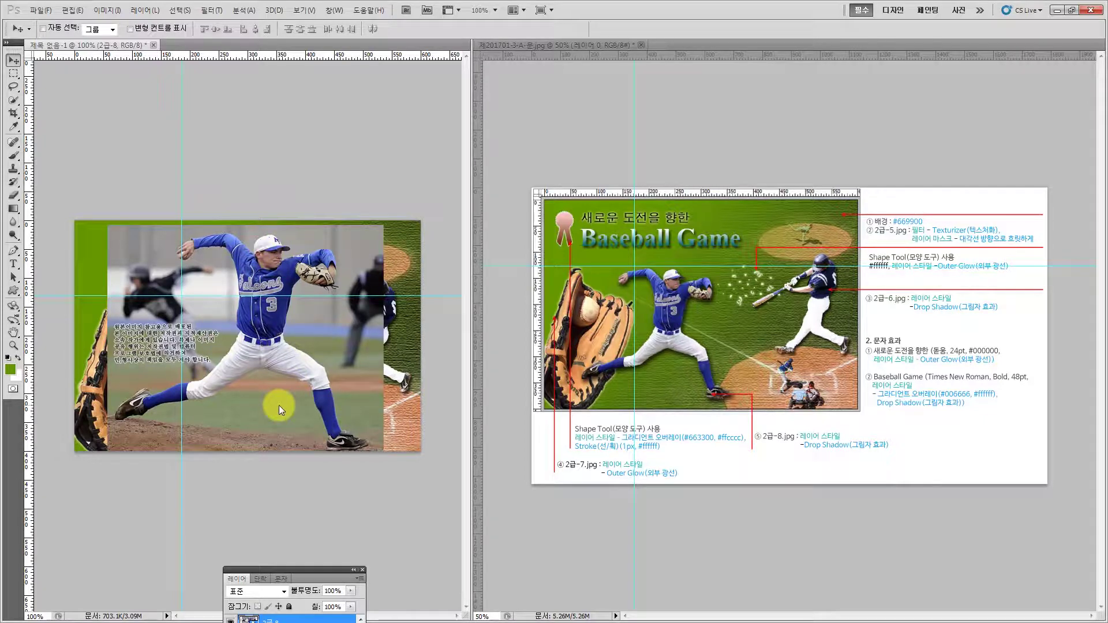
Select the pitcher on the 2급-8 layer with the Quick Selection tool and a reduced brush size
left_click(13, 345)
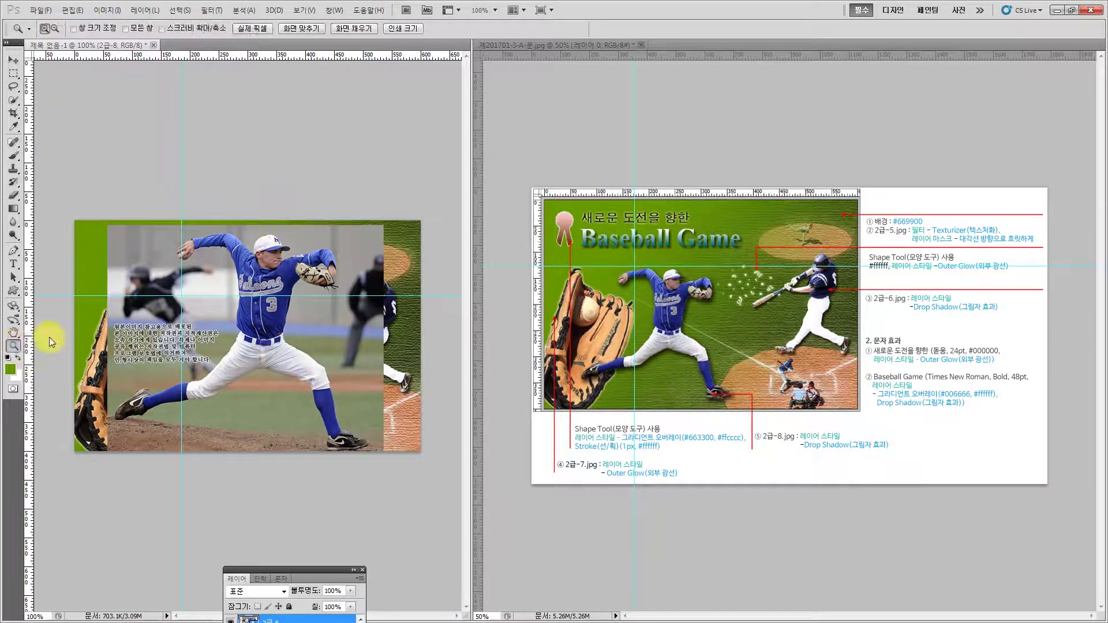
left_click(244, 355)
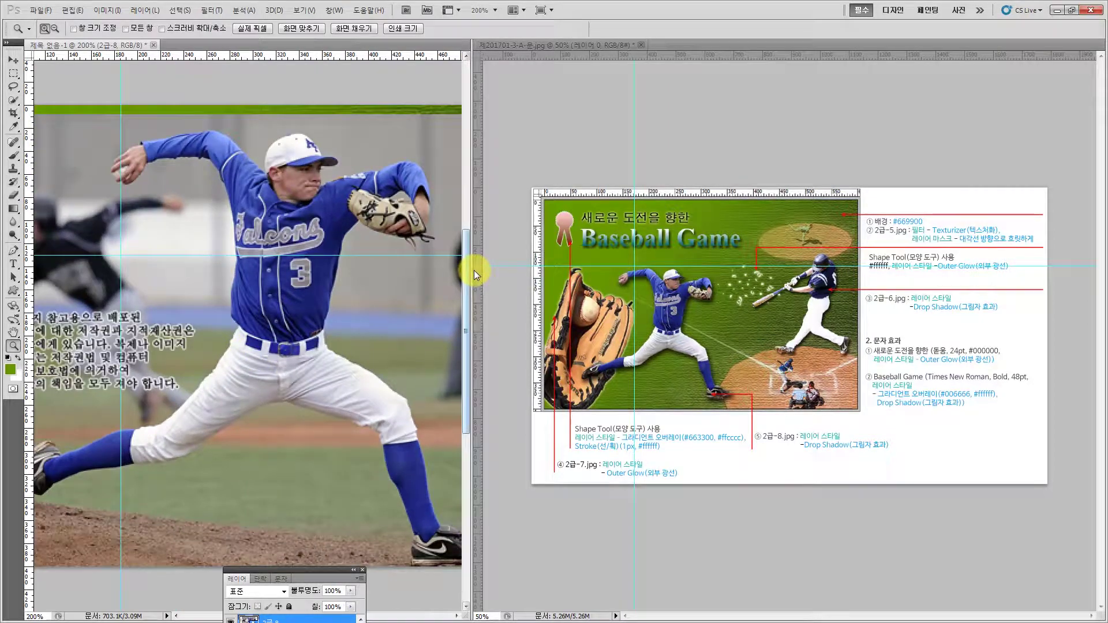
left_click_drag(472, 171, 572, 170)
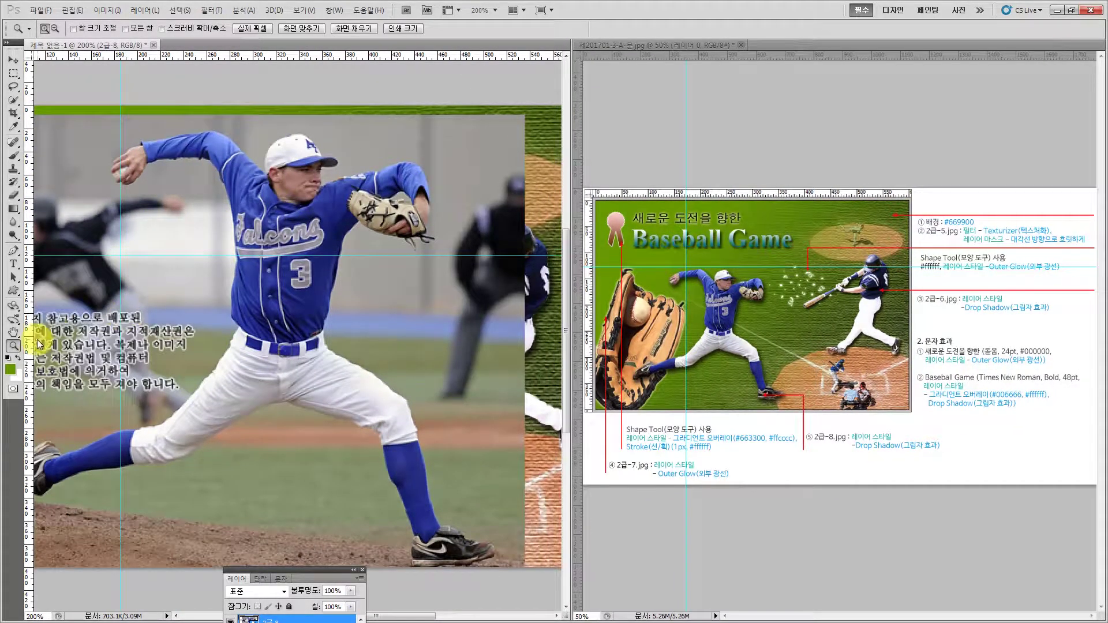
left_click(13, 332)
left_click_drag(168, 332, 216, 322)
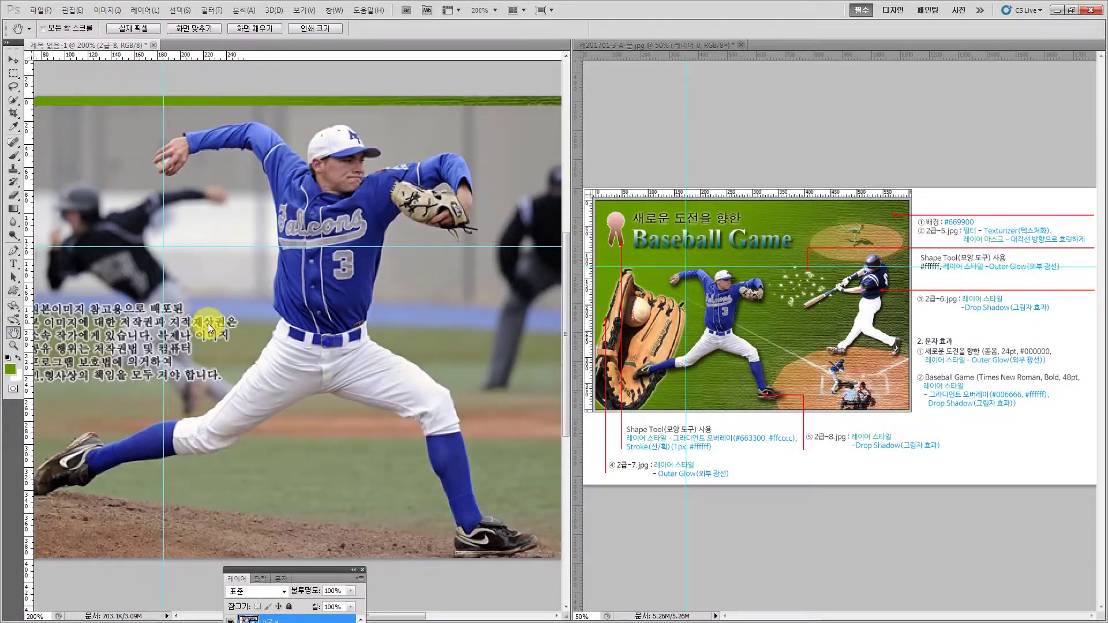
left_click(13, 101)
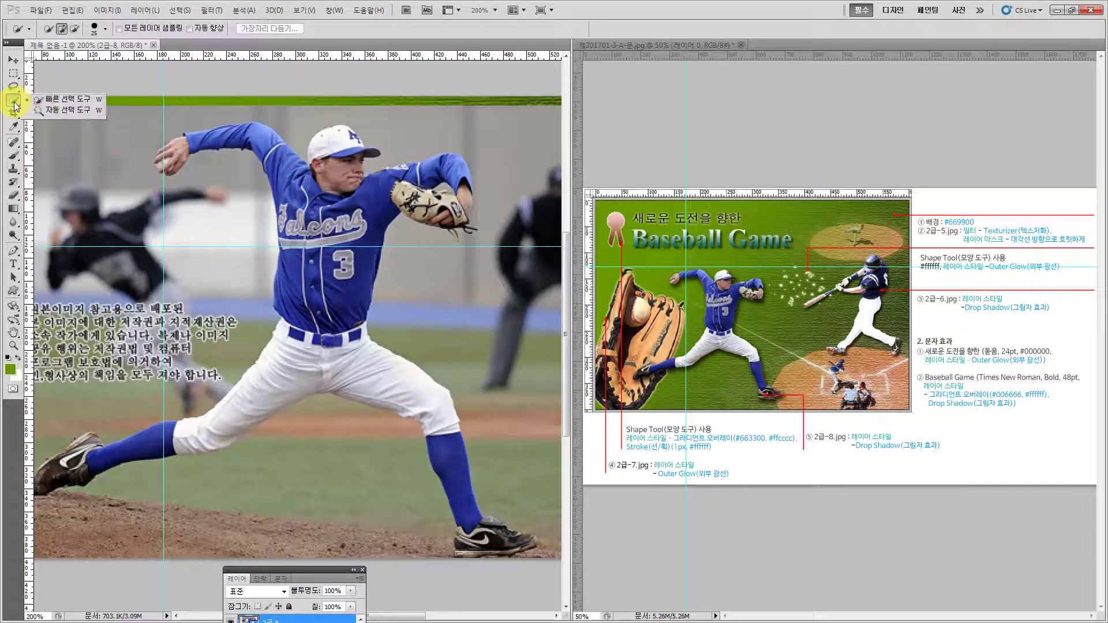
left_click(56, 100)
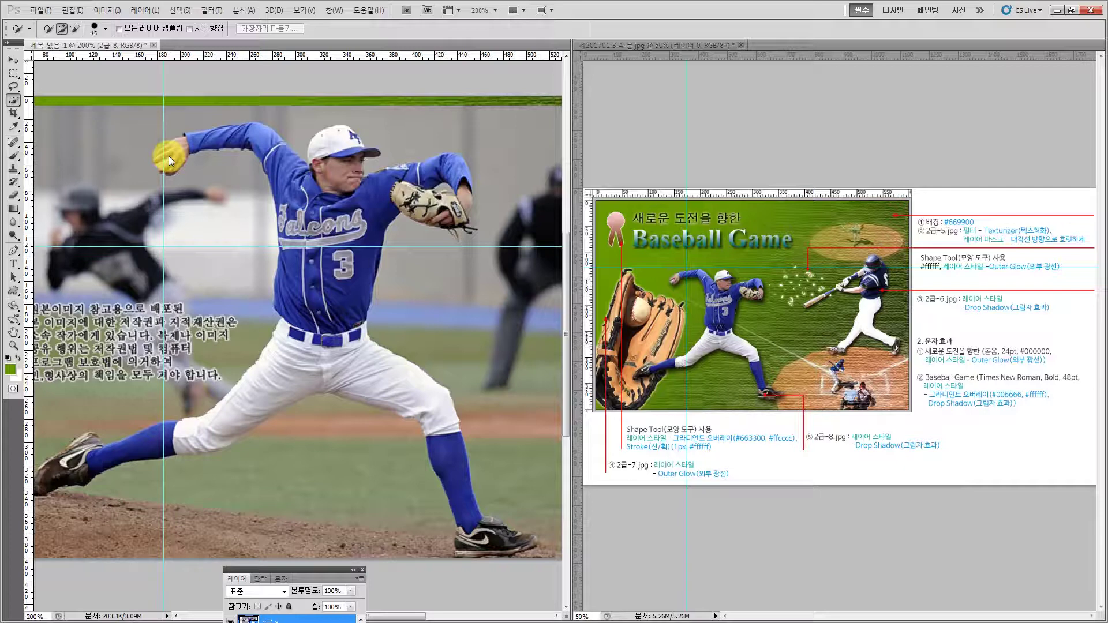
key("bracketleft")
key("bracketleft")
key("bracketleft")
key("bracketleft")
mouse_move(175, 150)
left_mouse_down()
mouse_move(250, 142)
mouse_move(292, 163)
mouse_move(317, 237)
mouse_move(326, 145)
mouse_move(347, 181)
mouse_move(445, 174)
mouse_move(453, 212)
mouse_move(398, 195)
mouse_move(448, 193)
mouse_move(313, 313)
mouse_move(299, 269)
mouse_move(303, 361)
mouse_move(305, 337)
mouse_move(281, 346)
mouse_move(264, 379)
mouse_move(208, 429)
mouse_move(81, 467)
mouse_move(79, 451)
mouse_move(45, 477)
mouse_move(353, 393)
mouse_move(311, 381)
mouse_move(368, 370)
mouse_move(441, 419)
mouse_move(475, 534)
mouse_move(517, 551)
mouse_move(542, 542)
mouse_move(499, 529)
mouse_move(463, 552)
mouse_move(427, 415)
mouse_move(332, 385)
mouse_move(415, 416)
mouse_move(106, 449)
mouse_move(75, 474)
mouse_move(110, 455)
mouse_move(96, 445)
mouse_move(85, 490)
mouse_move(60, 504)
mouse_move(277, 385)
mouse_move(449, 146)
mouse_move(454, 199)
mouse_move(383, 171)
mouse_move(269, 184)
mouse_move(162, 162)
left_mouse_up()
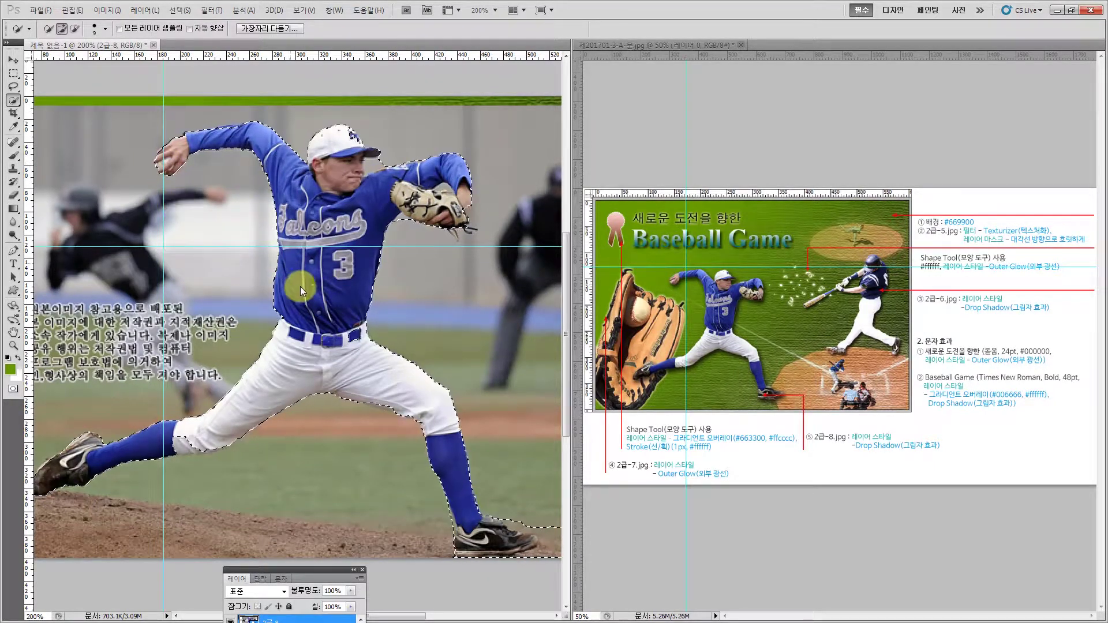
Subtract the ground and background around the pitcher's front shoe from the selection with the Quick Selection tool
scroll(308, 323, "down", 2)
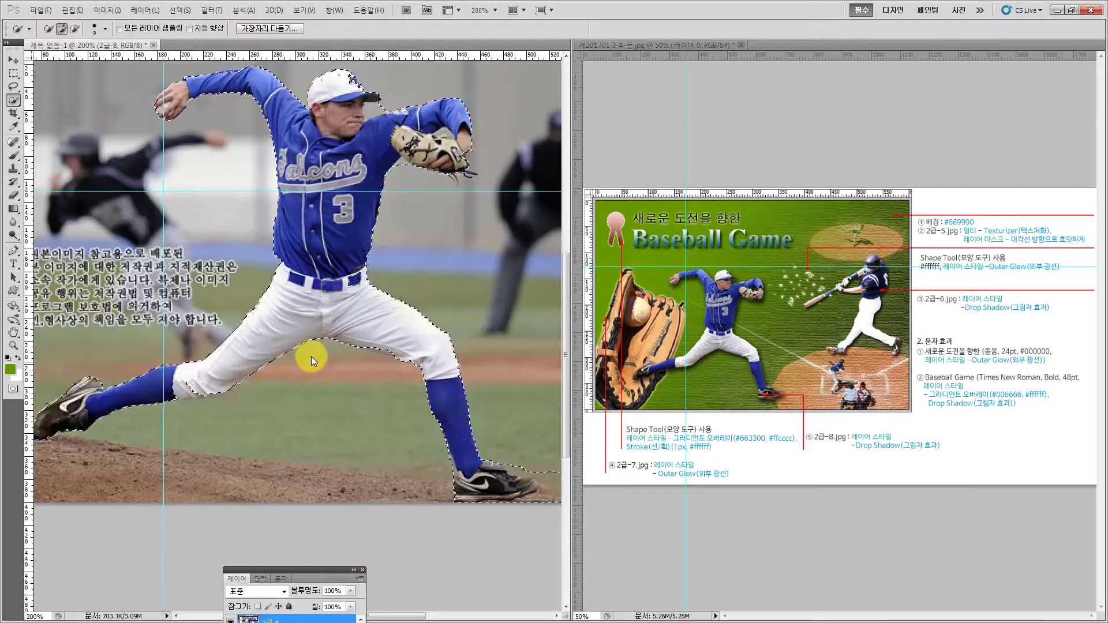
left_click(12, 345)
left_click_drag(343, 324, 553, 545)
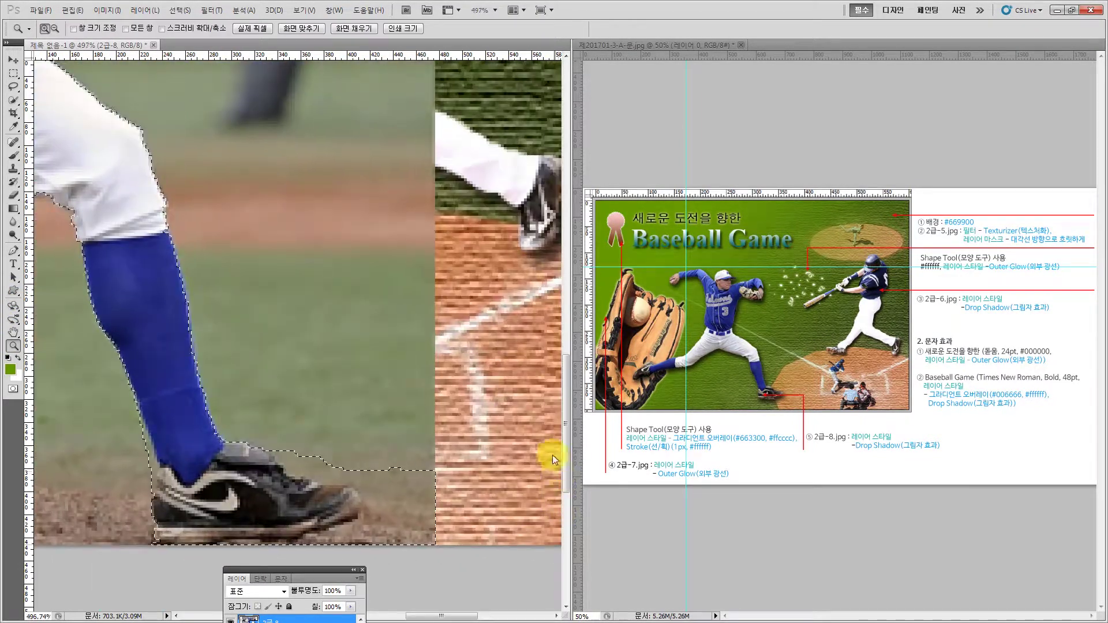
left_click(14, 101)
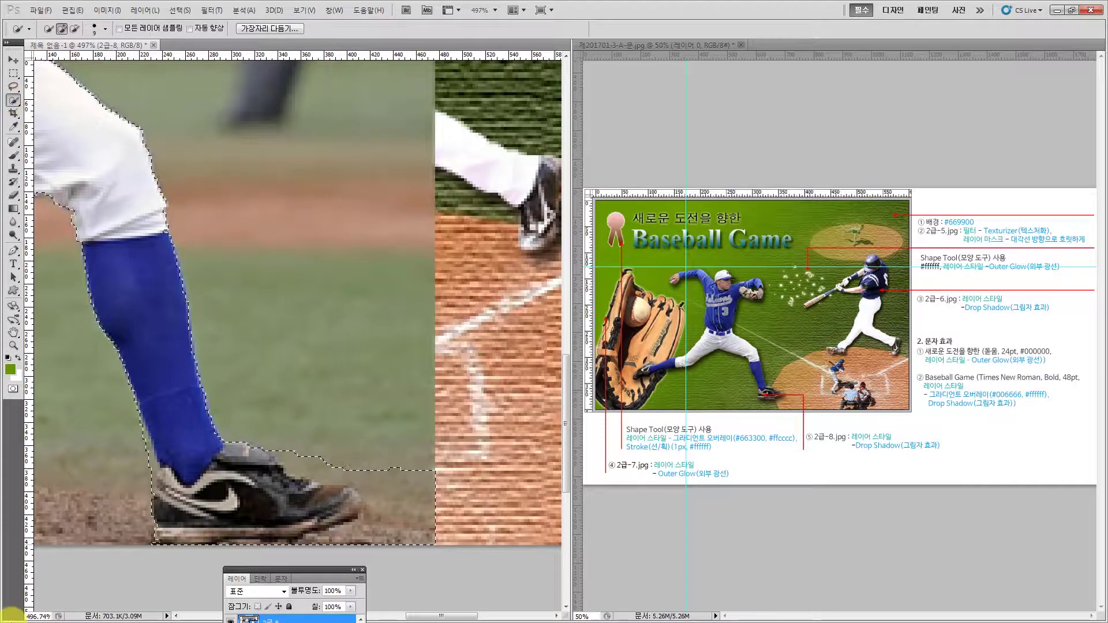
key("alt")
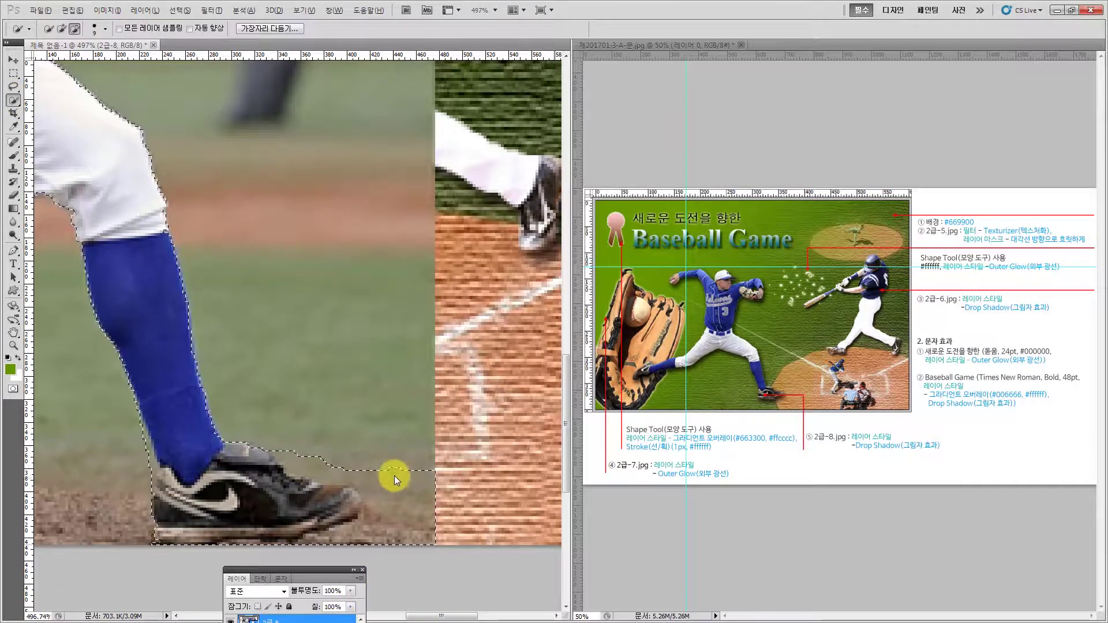
mouse_move(393, 471)
left_mouse_down()
mouse_move(416, 539)
mouse_move(404, 492)
mouse_move(359, 473)
mouse_move(377, 525)
mouse_move(371, 475)
mouse_move(281, 444)
left_mouse_up()
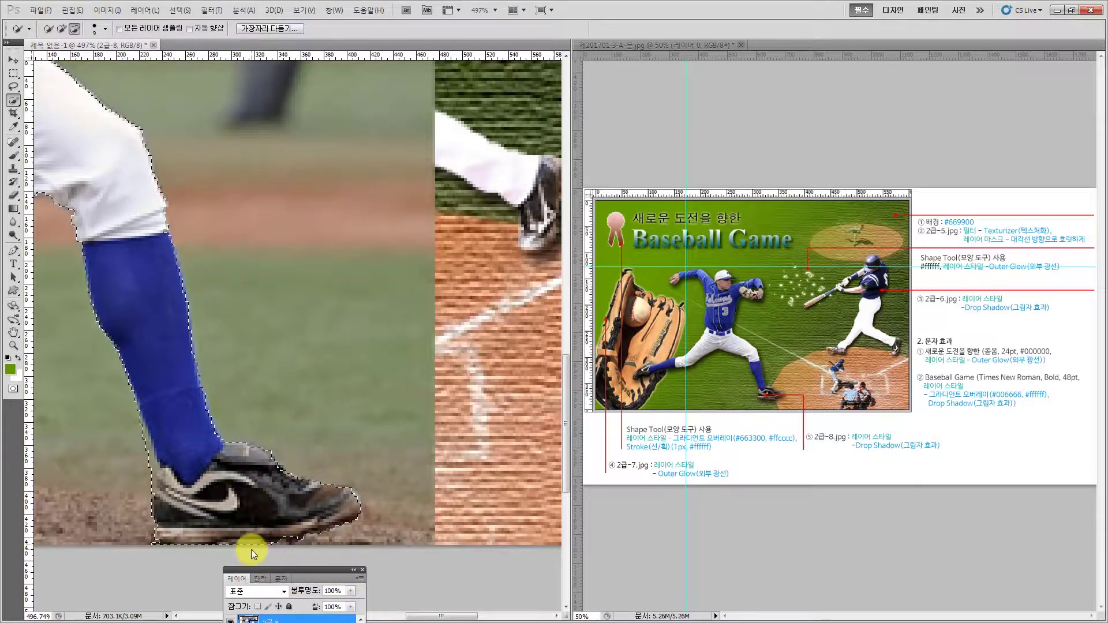
mouse_move(251, 550)
left_mouse_down()
mouse_move(237, 555)
mouse_move(238, 538)
left_mouse_up()
Subtract the background below the cap brim and under the gloved arm from the selection, using a smaller Quick Selection brush
scroll(253, 519, "up", 5)
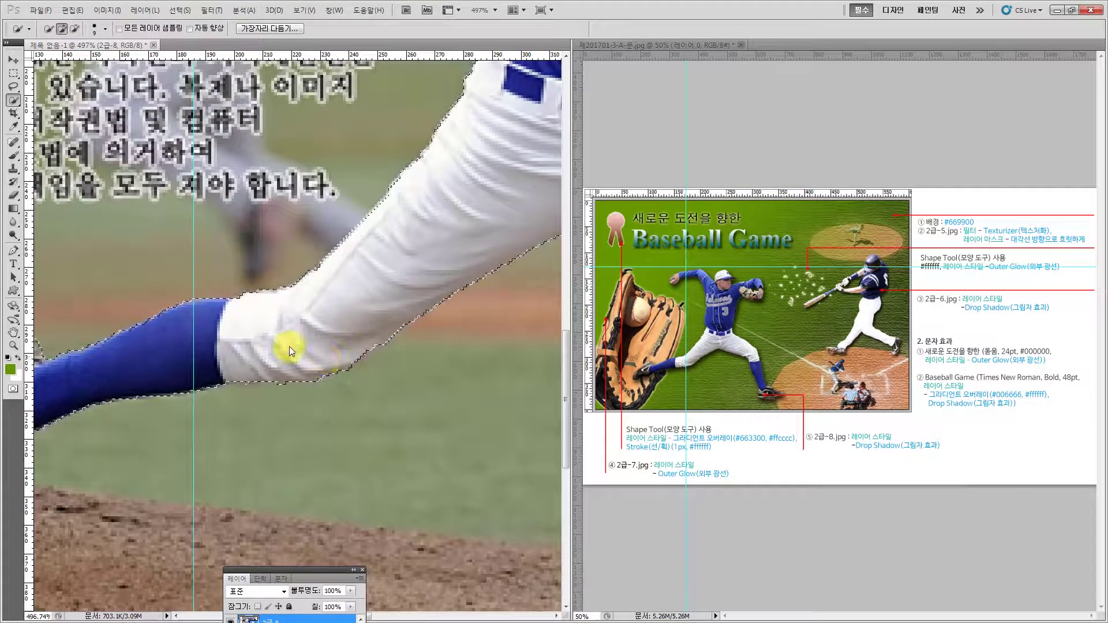
key("space")
left_click_drag(145, 345, 257, 411)
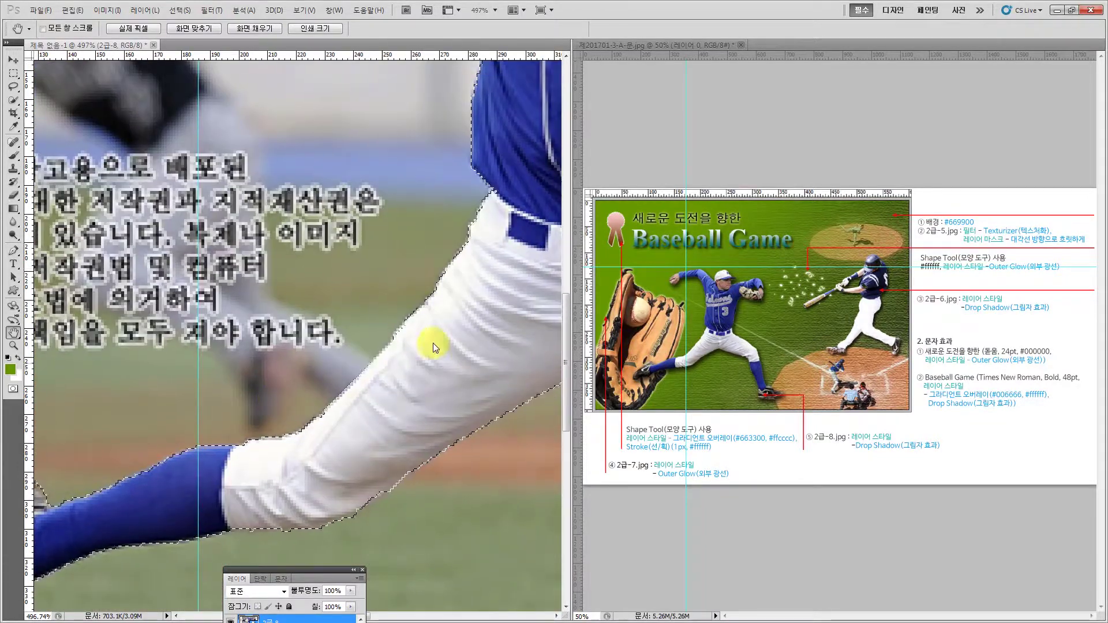
left_click_drag(525, 173, 283, 407)
left_click_drag(300, 236, 264, 404)
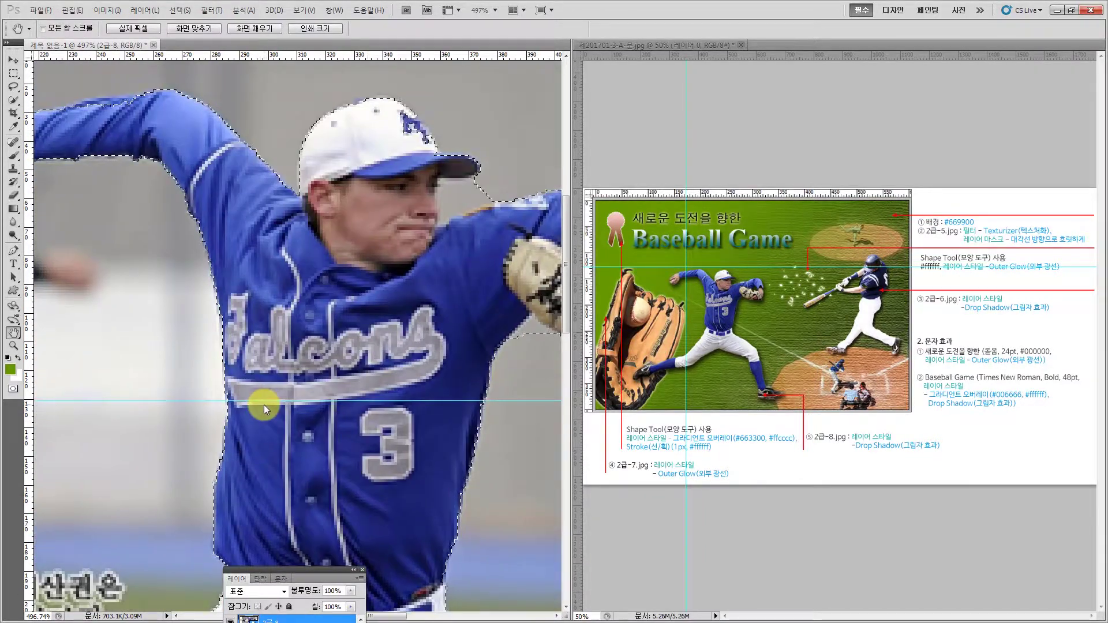
left_click_drag(370, 231, 306, 285)
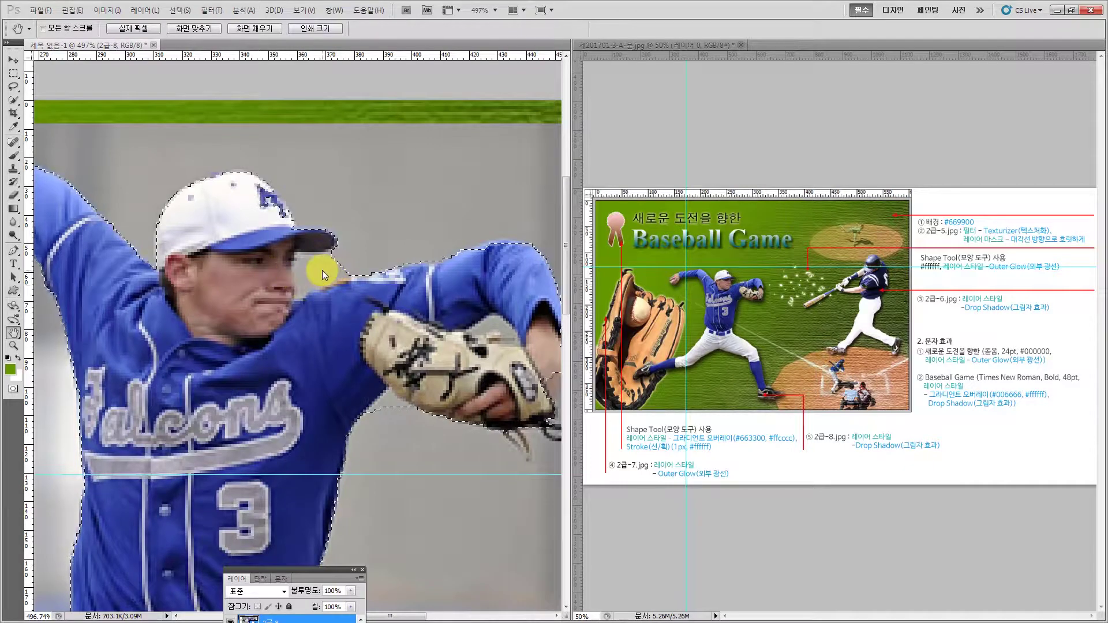
scroll(321, 271, "up", 1)
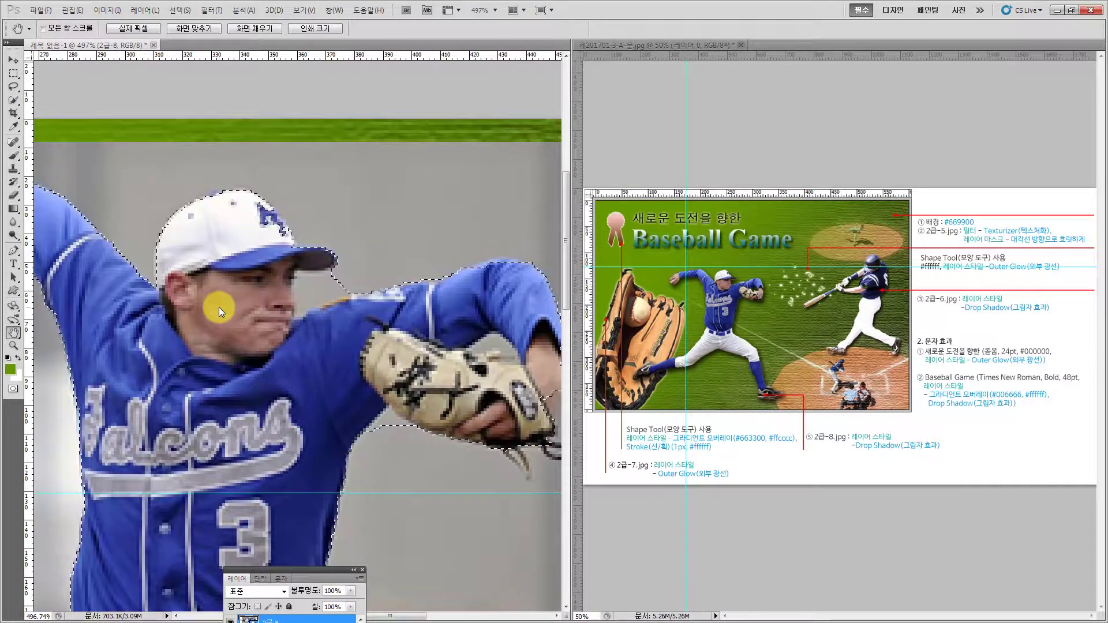
key("w")
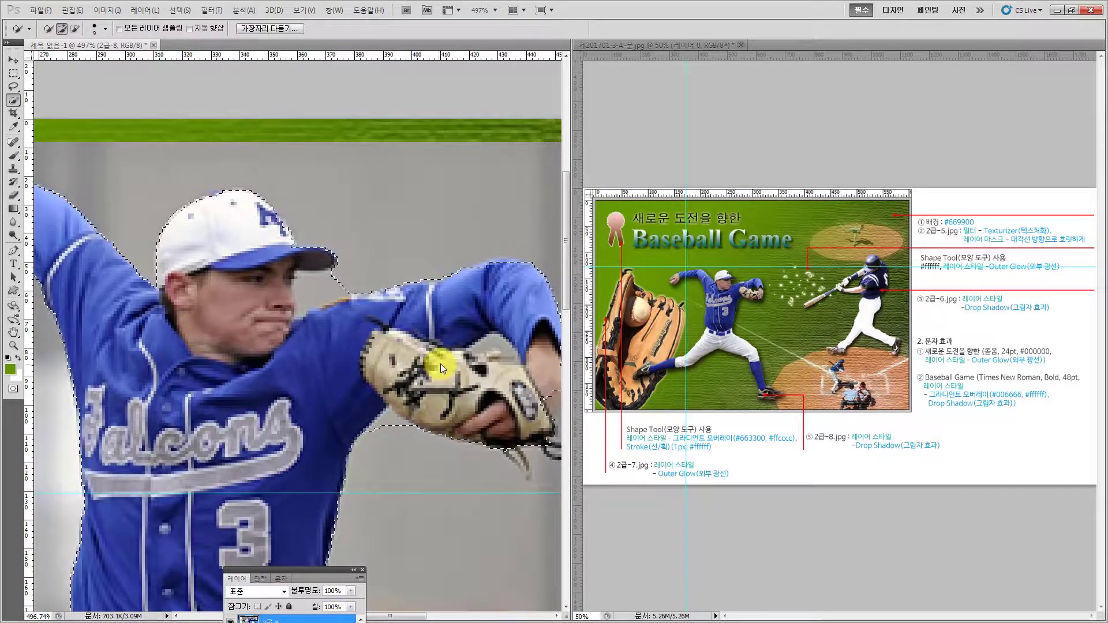
key("bracketleft")
key("bracketleft")
key("bracketleft")
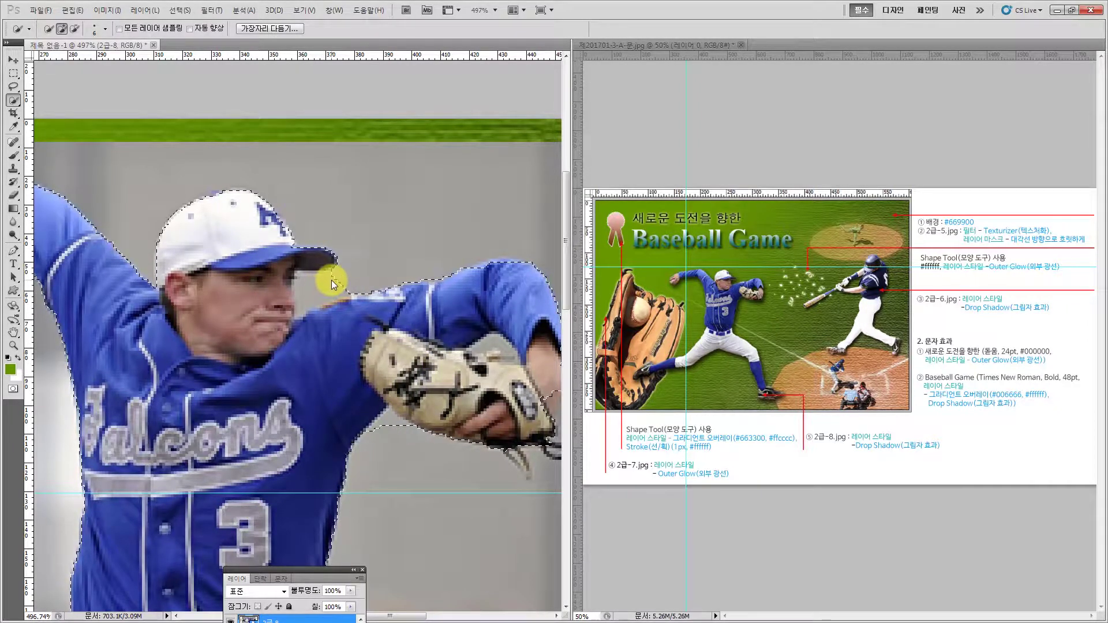
key("bracketright")
mouse_move(334, 280)
left_mouse_down()
mouse_move(314, 284)
mouse_move(307, 306)
left_mouse_up()
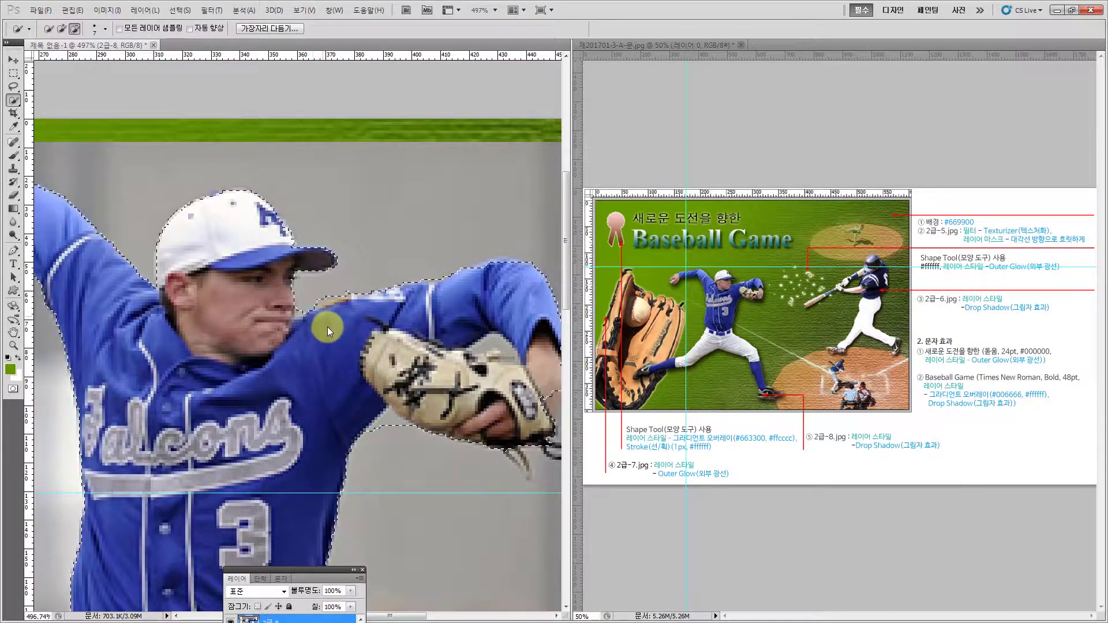
mouse_move(386, 454)
left_mouse_down()
mouse_move(387, 424)
mouse_move(388, 442)
mouse_move(396, 435)
left_mouse_up()
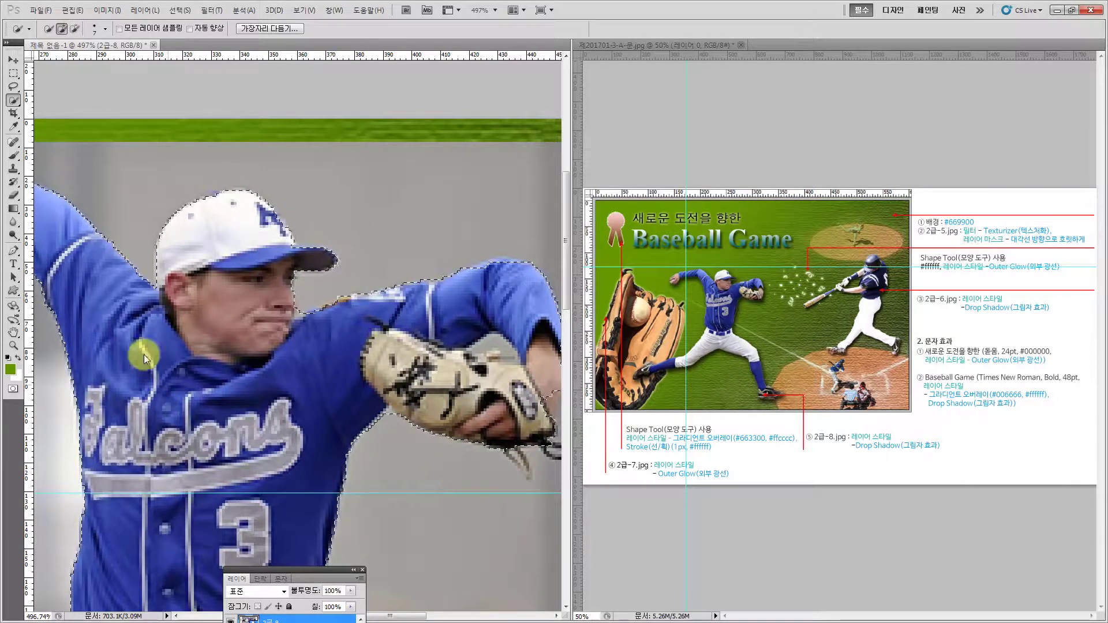
Subtract the background gap between the pitcher's glove and forearm from the selection with the Lasso tool
left_click(13, 333)
left_click_drag(308, 338, 251, 351)
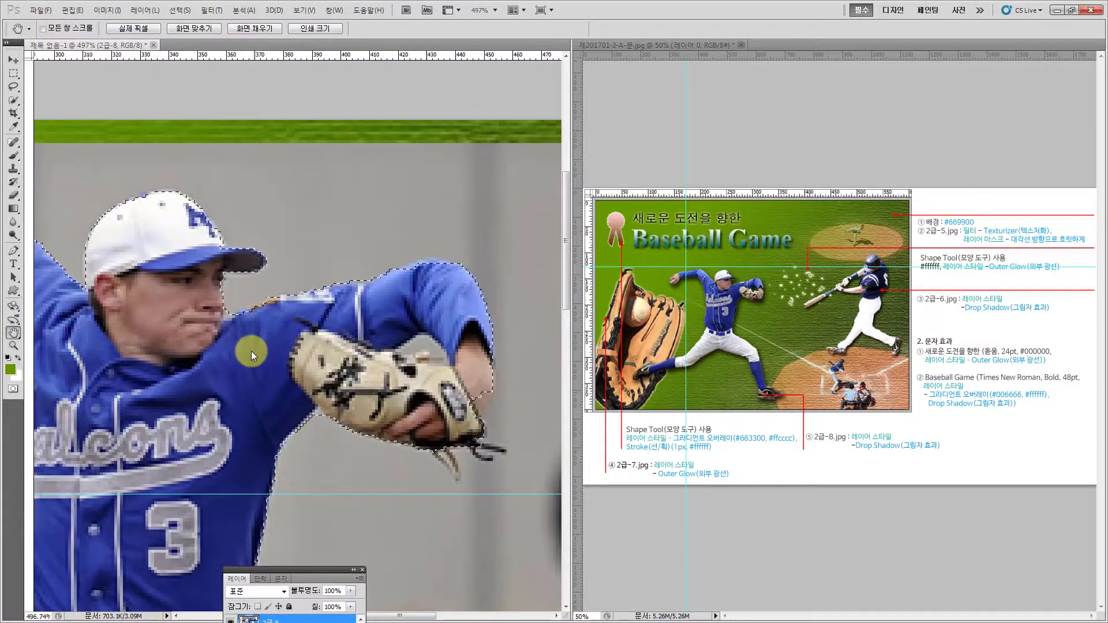
left_click(13, 88)
left_click_drag(12, 89, 55, 81)
key("alt")
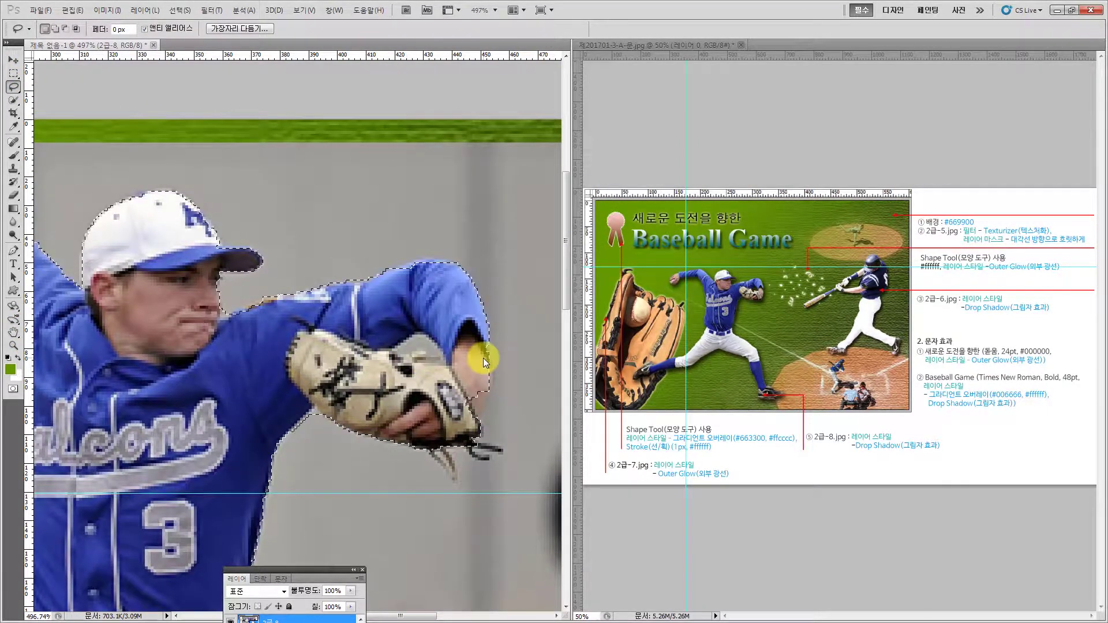
mouse_move(448, 366)
left_mouse_down()
mouse_move(418, 340)
mouse_move(398, 351)
mouse_move(447, 366)
left_mouse_up()
Refine the selection edge around the pitcher's wrist and the glove's loose laces with the Lasso tool
left_click(14, 347)
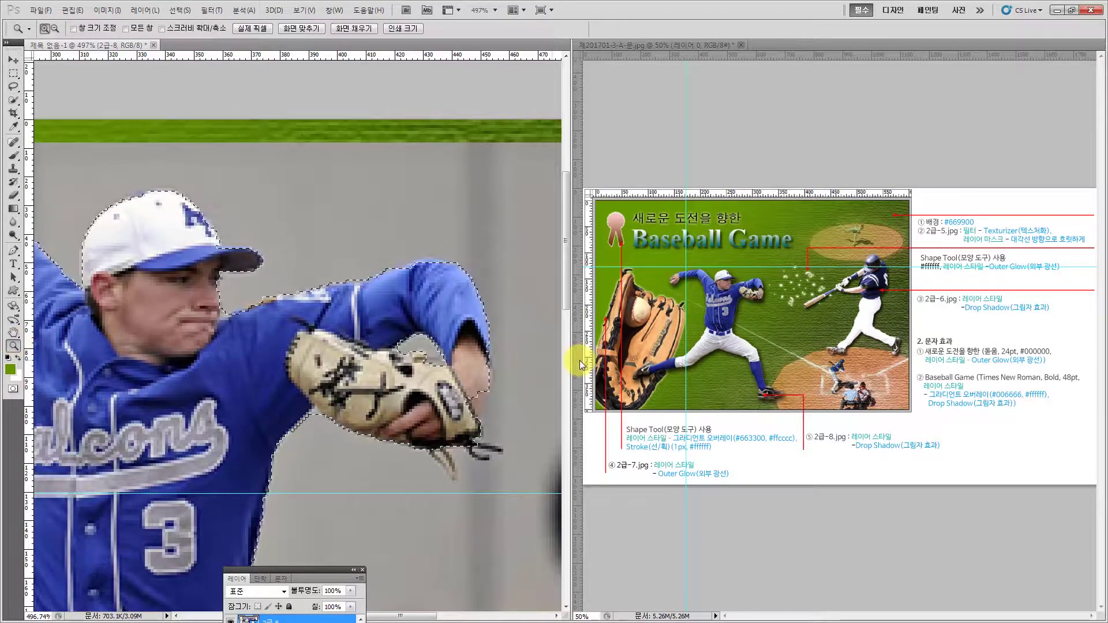
left_click(410, 510)
left_click_drag(409, 510, 410, 510)
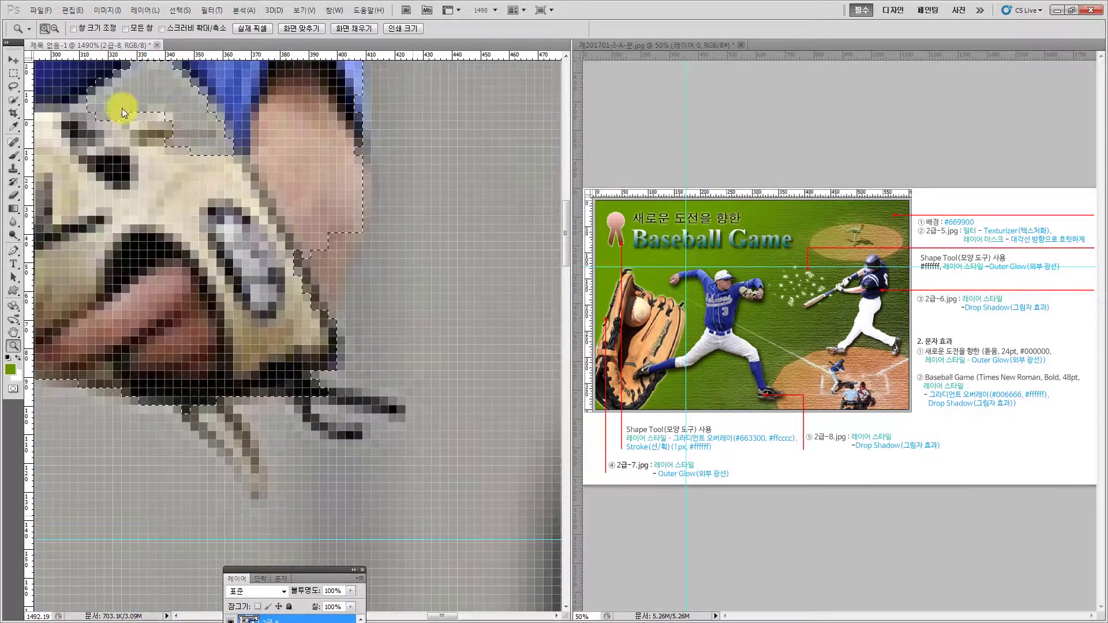
left_click(14, 87)
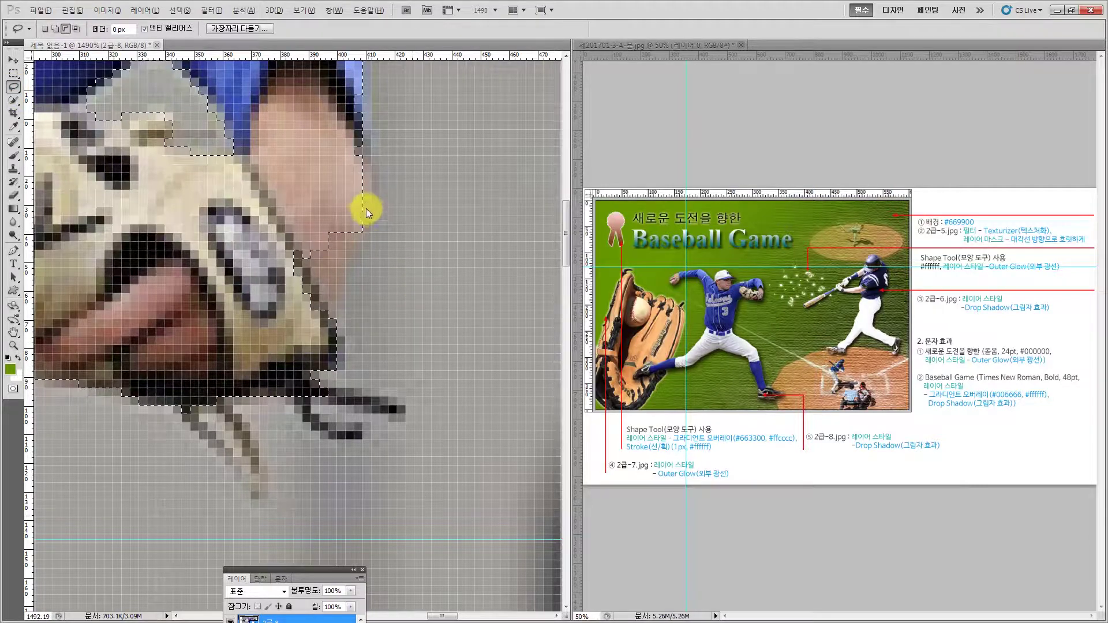
mouse_move(362, 155)
left_mouse_down()
mouse_move(324, 362)
mouse_move(341, 384)
mouse_move(387, 400)
mouse_move(362, 411)
mouse_move(306, 397)
mouse_move(351, 418)
mouse_move(362, 439)
mouse_move(305, 429)
mouse_move(258, 383)
mouse_move(231, 416)
mouse_move(265, 463)
mouse_move(252, 475)
mouse_move(223, 412)
mouse_move(202, 422)
mouse_move(269, 481)
mouse_move(231, 497)
mouse_move(191, 431)
mouse_move(191, 297)
mouse_move(368, 137)
mouse_move(378, 151)
mouse_move(363, 202)
left_mouse_up()
scroll(364, 190, "down", 2)
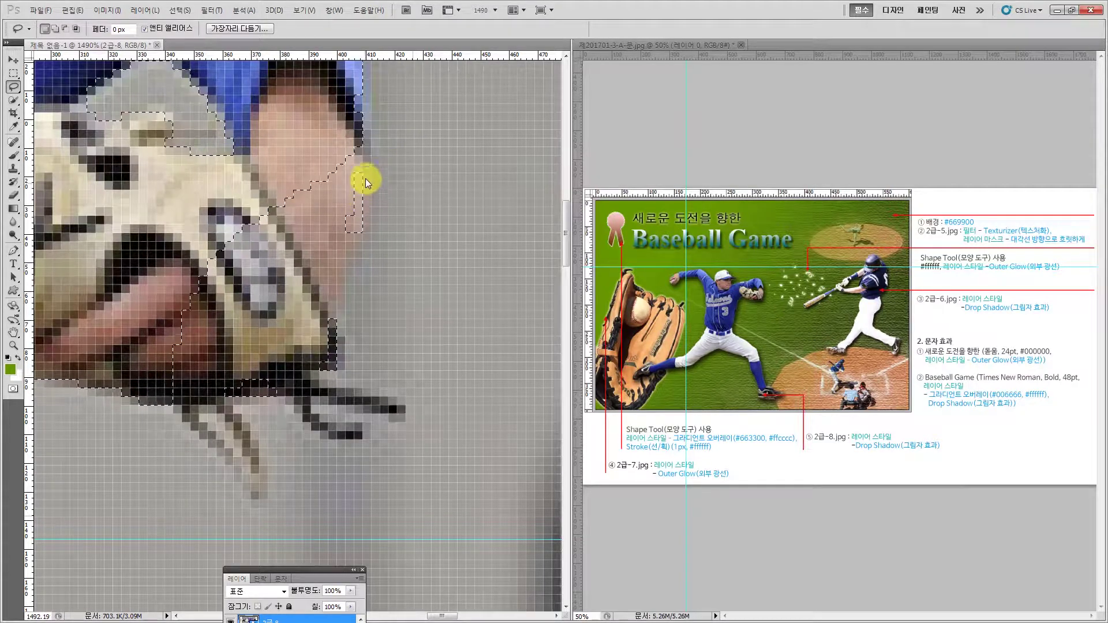
double_click(13, 334)
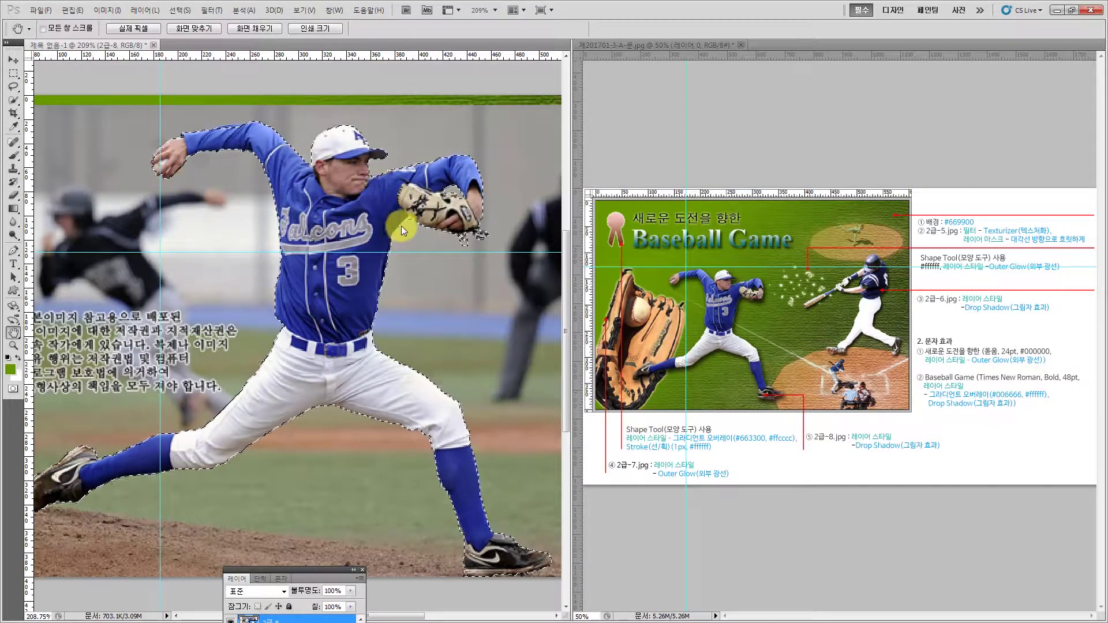
Copy the selected pitcher to a new layer and delete the original 2급-8 layer
left_click(12, 63)
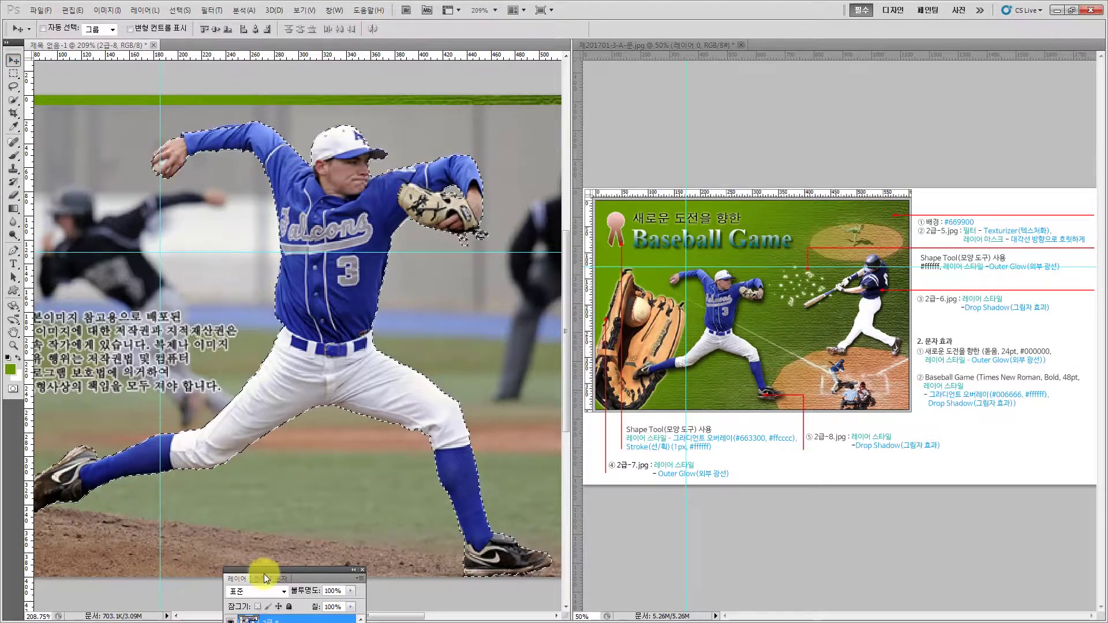
left_click_drag(272, 571, 481, 159)
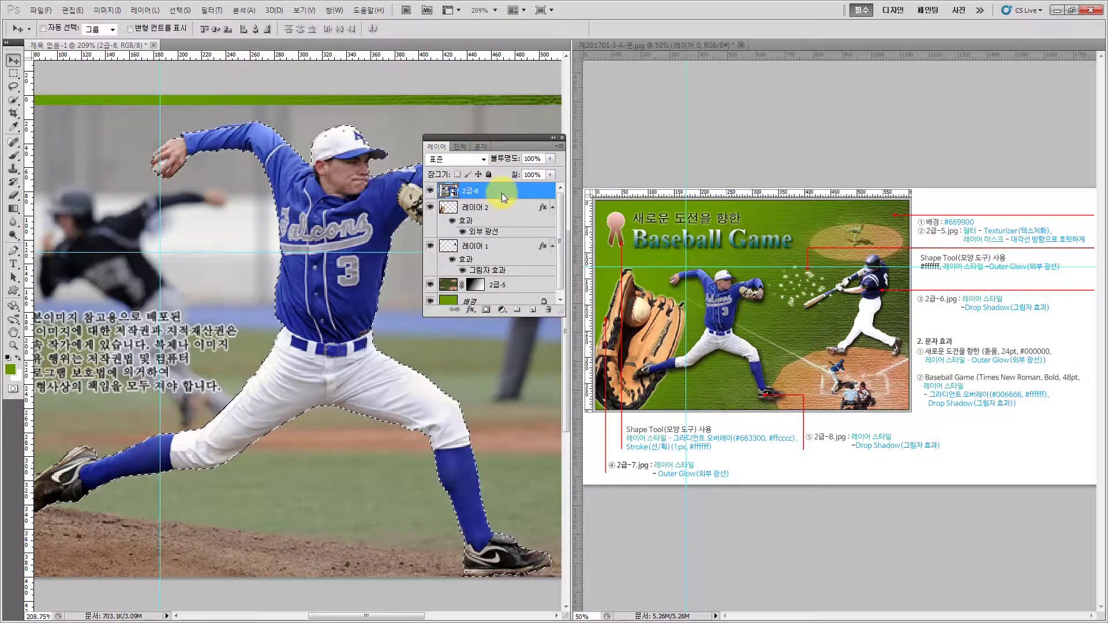
key("ctrl+j")
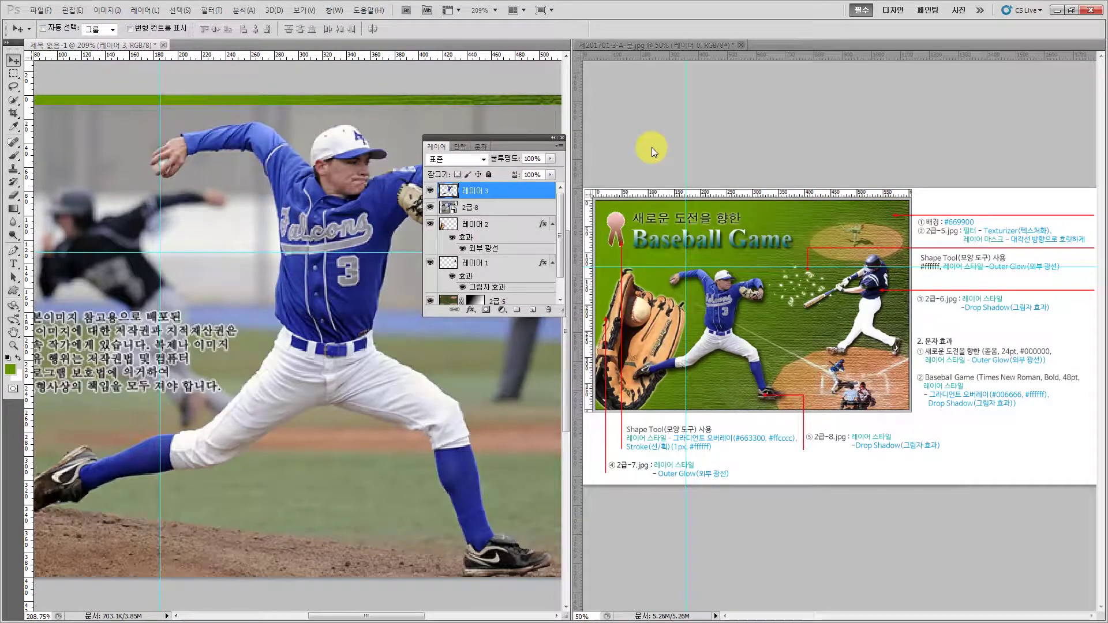
left_click(510, 207)
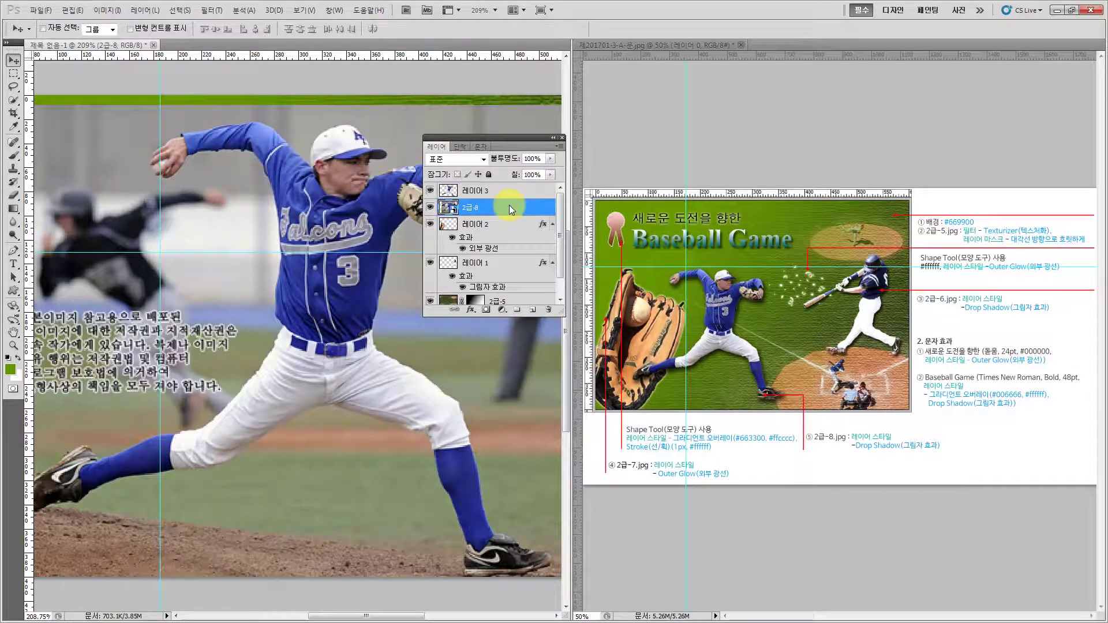
key("Delete")
left_click_drag(485, 145, 730, 38)
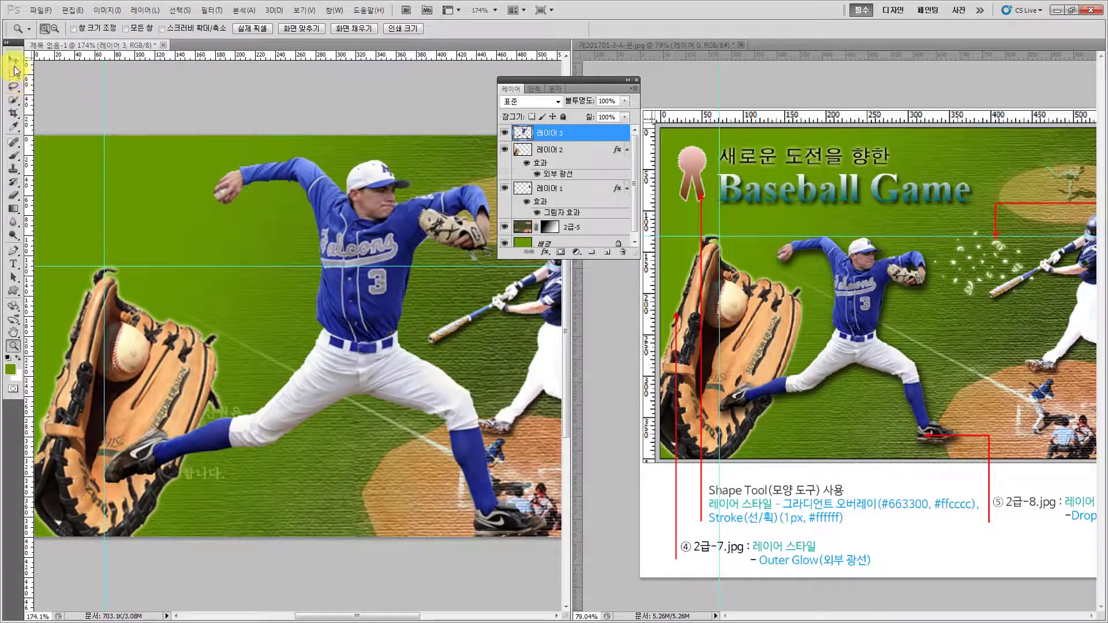
left_click(14, 63)
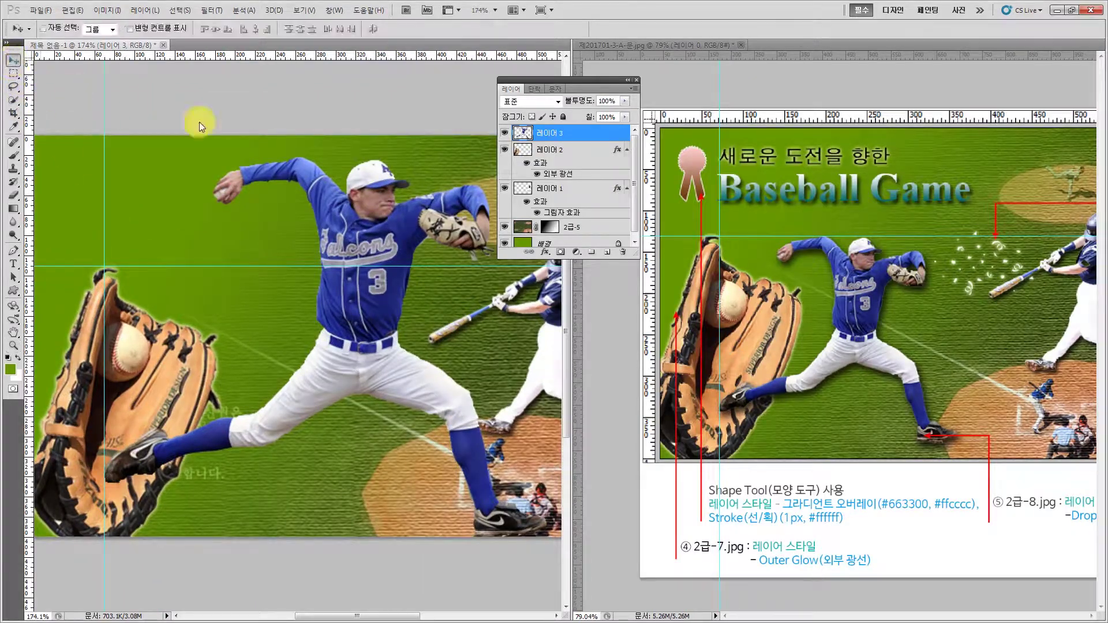
left_click(13, 333)
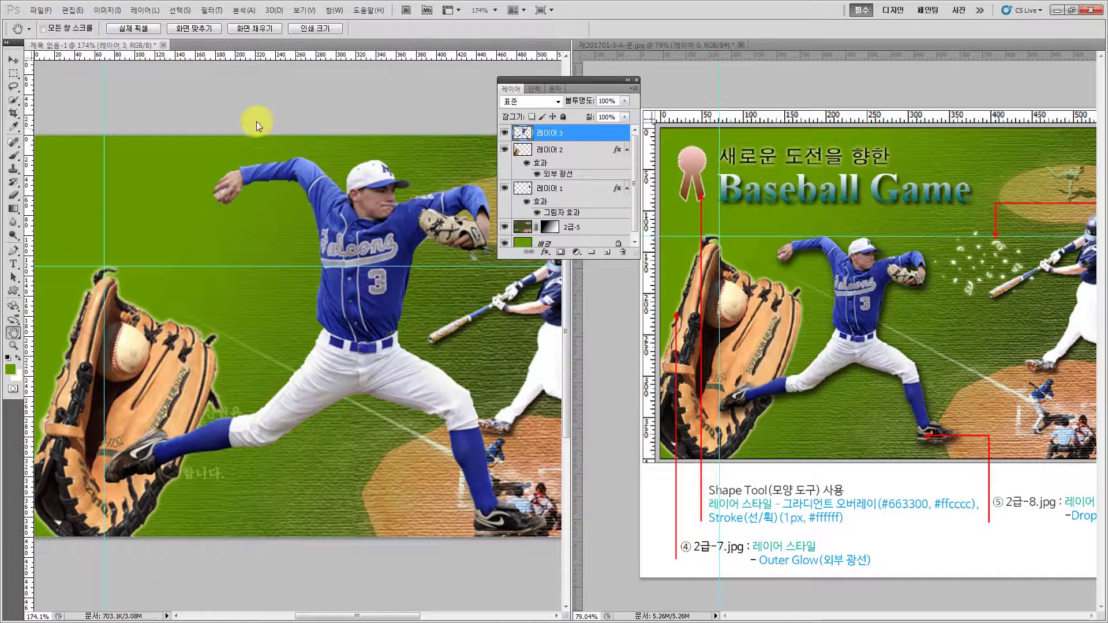
left_click_drag(298, 118, 373, 126)
left_click_drag(269, 102, 269, 122)
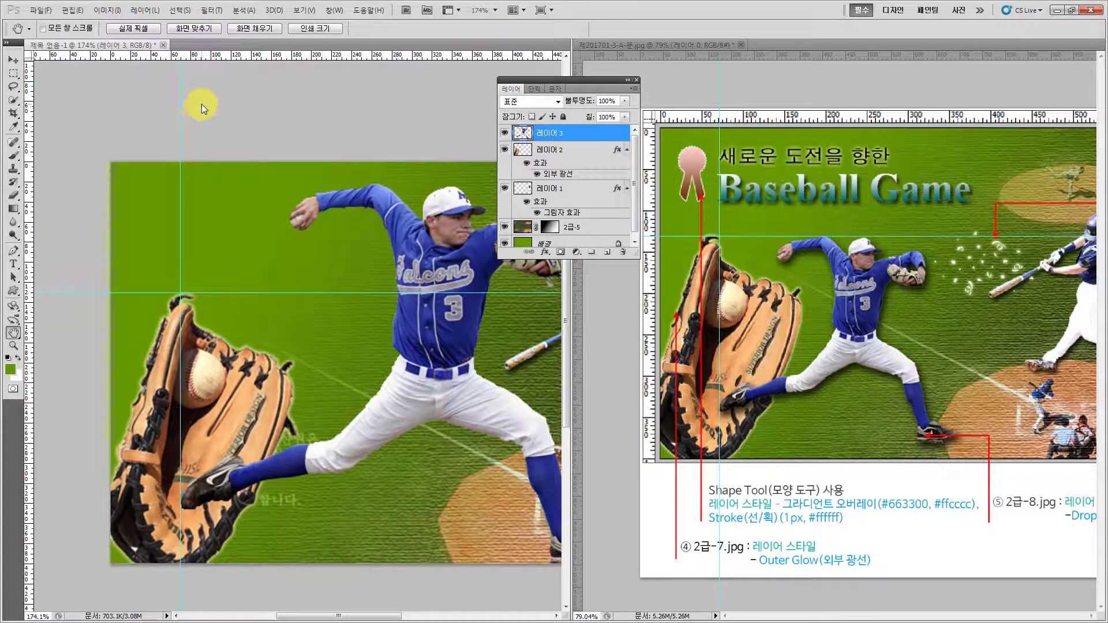
left_click_drag(152, 123, 165, 120)
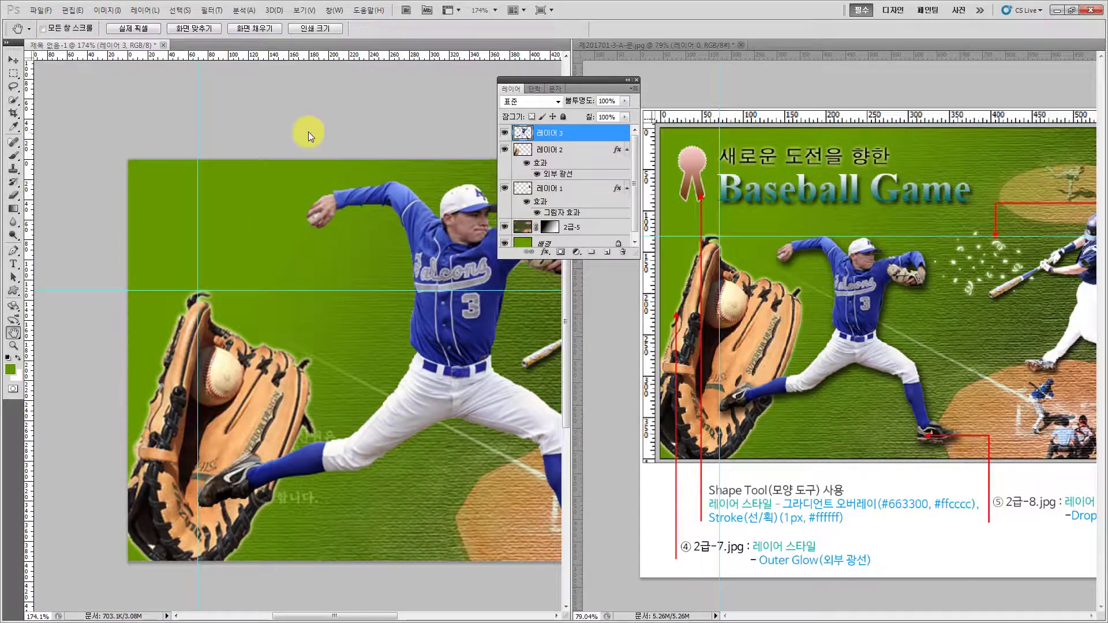
left_click_drag(308, 132, 198, 81)
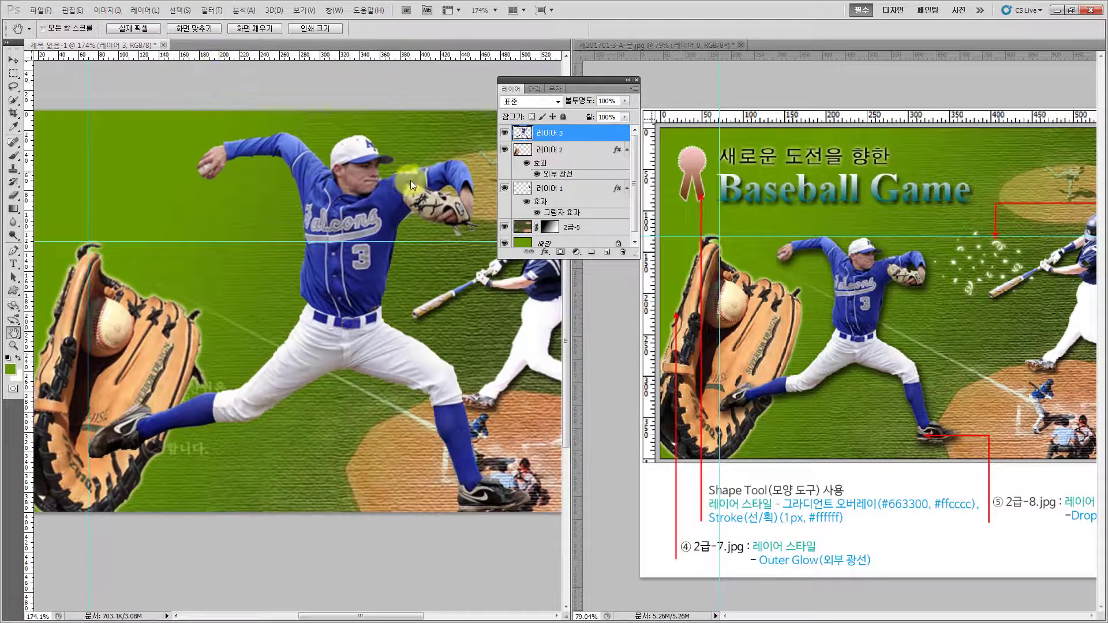
Scale the pitcher layer down to about 63% with Free Transform, keeping him beside the glove with his head near the horizontal guide
left_click(13, 345)
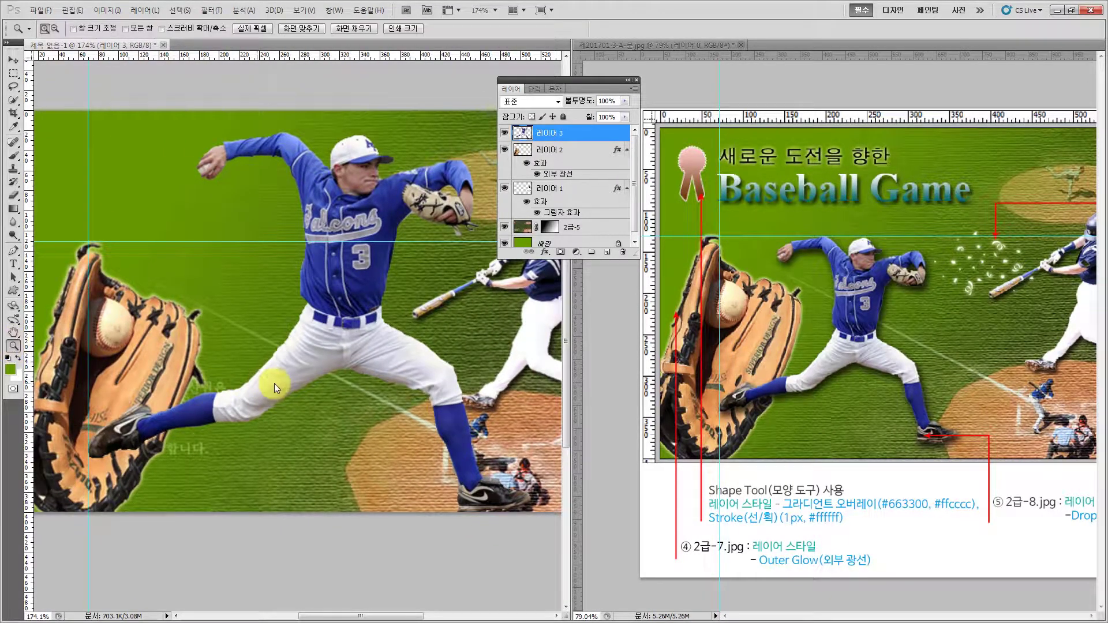
left_click(305, 321, "alt")
left_click(317, 321, "alt")
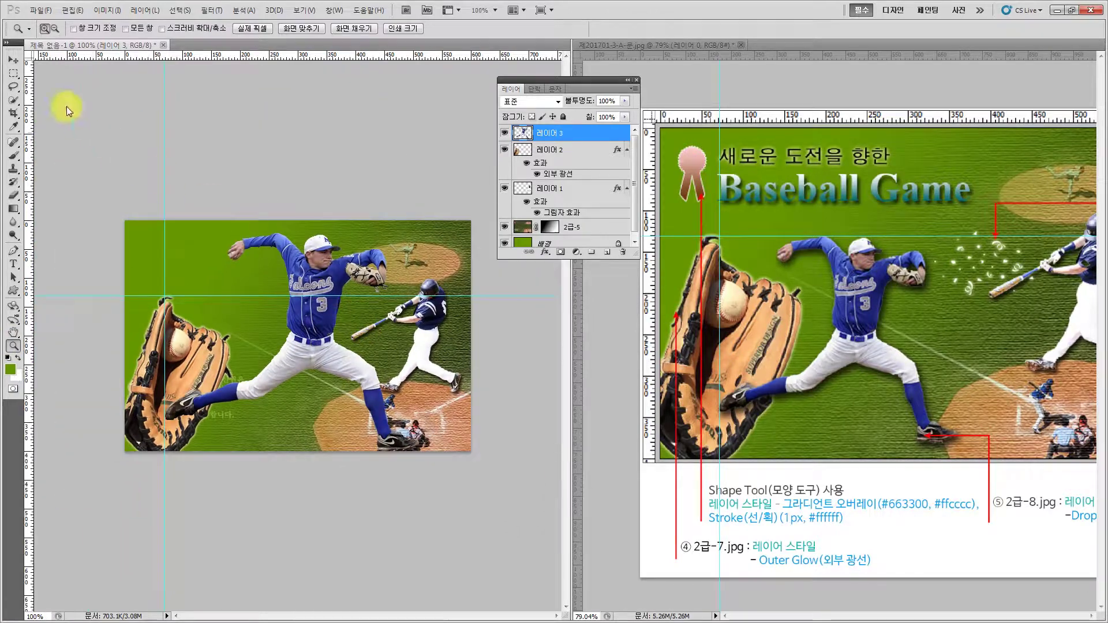
left_click(13, 60)
key("ctrl+t")
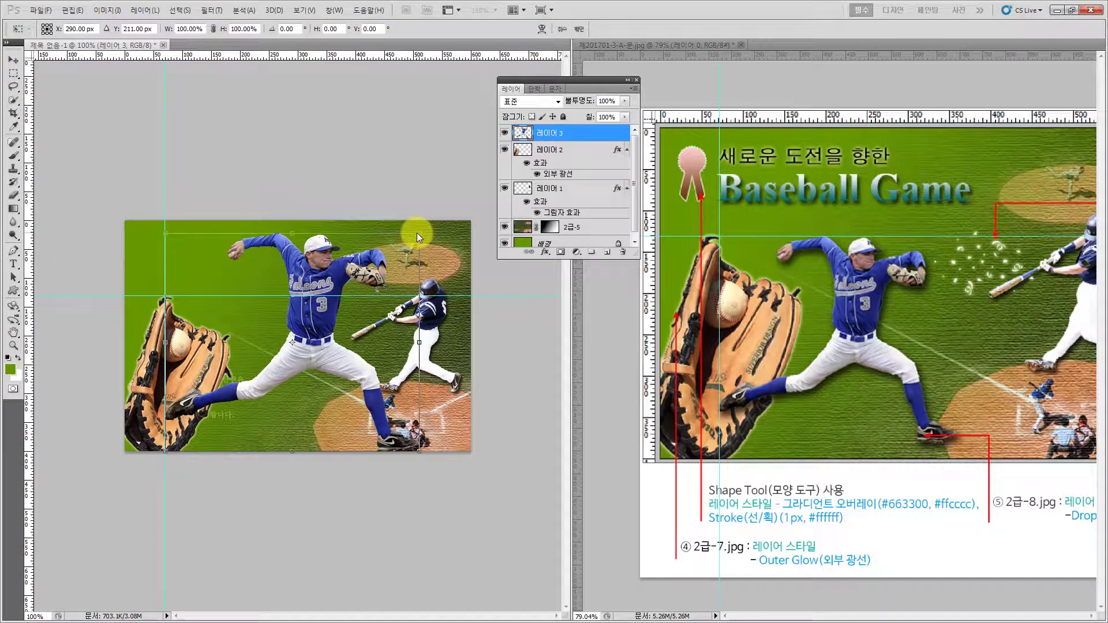
left_click_drag(417, 233, 352, 305)
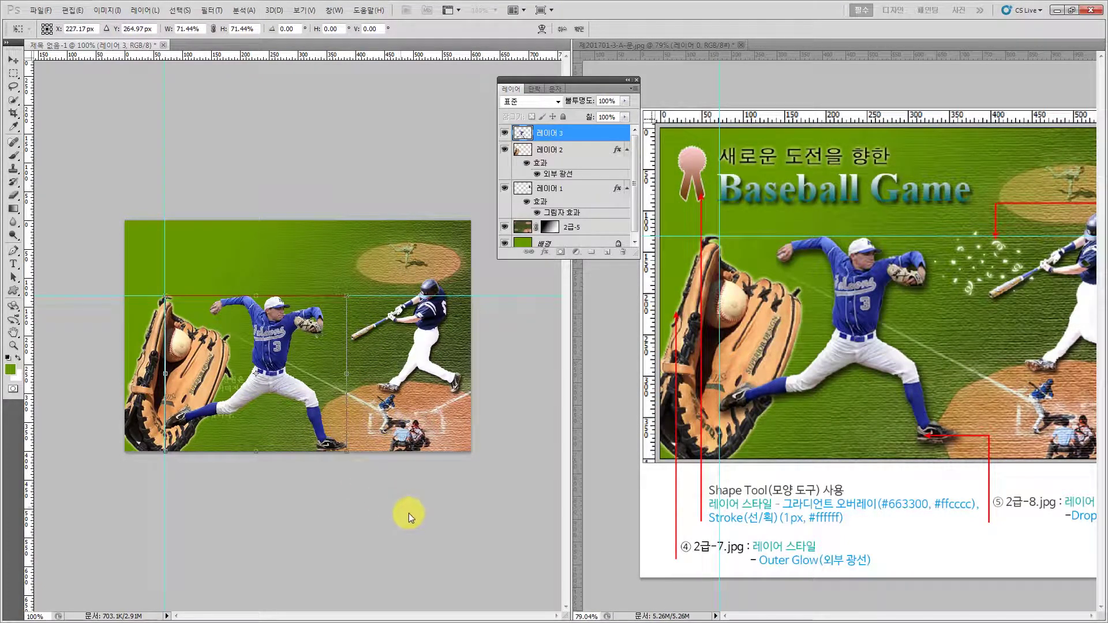
left_click_drag(347, 453, 333, 433)
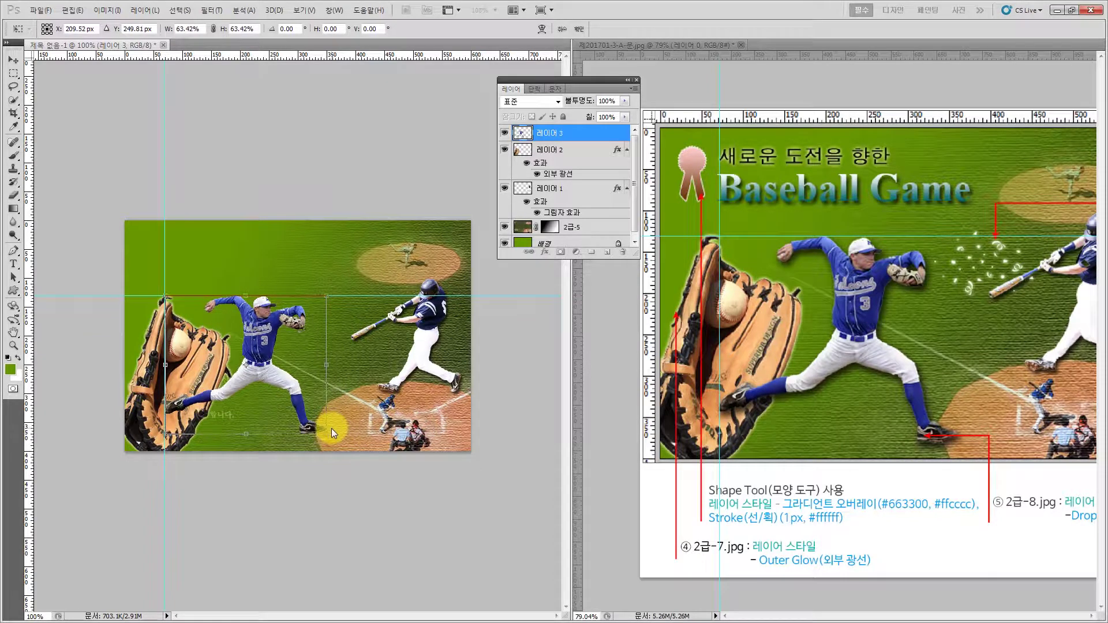
key("Return")
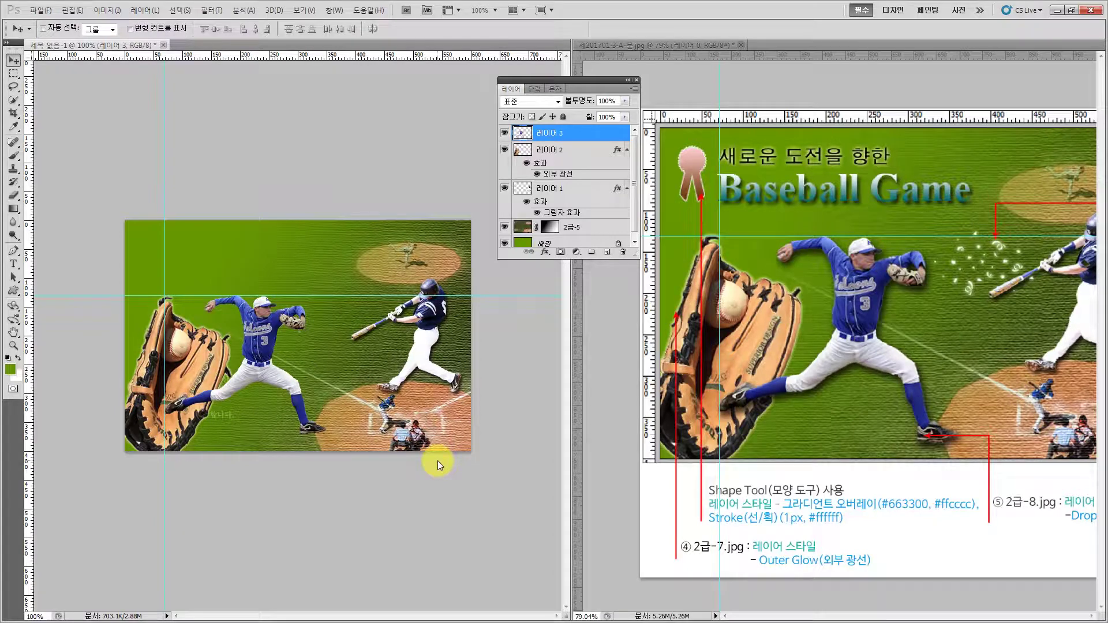
Check the reference sheet's 2급-8.jpg layer style and apply a Drop Shadow with default settings to the pitcher layer
left_click(950, 507)
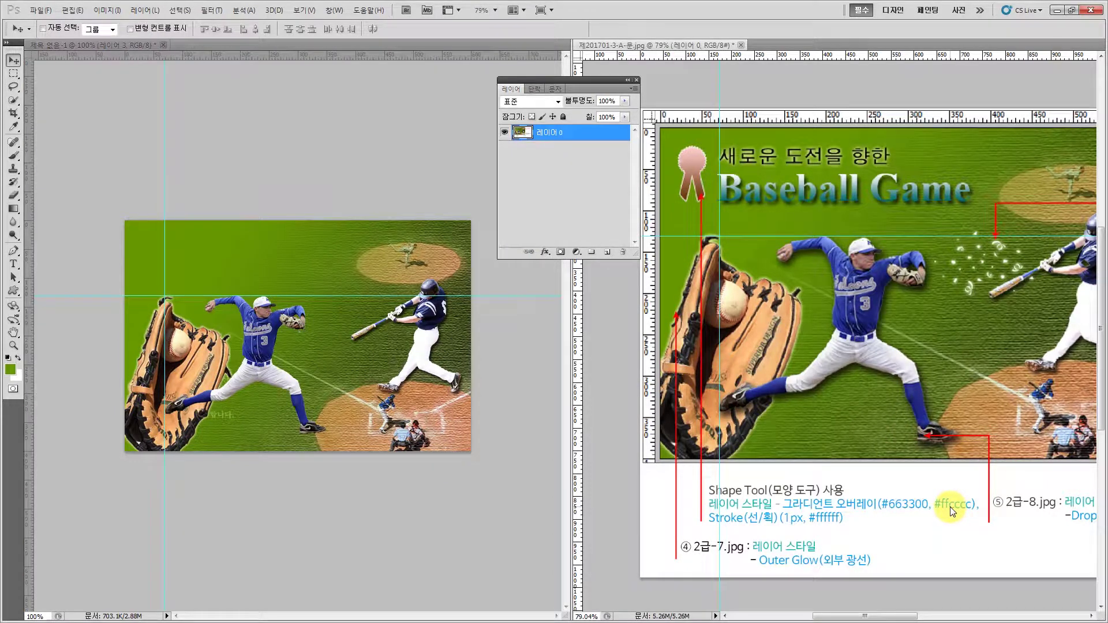
key("h")
left_click_drag(942, 528, 769, 521)
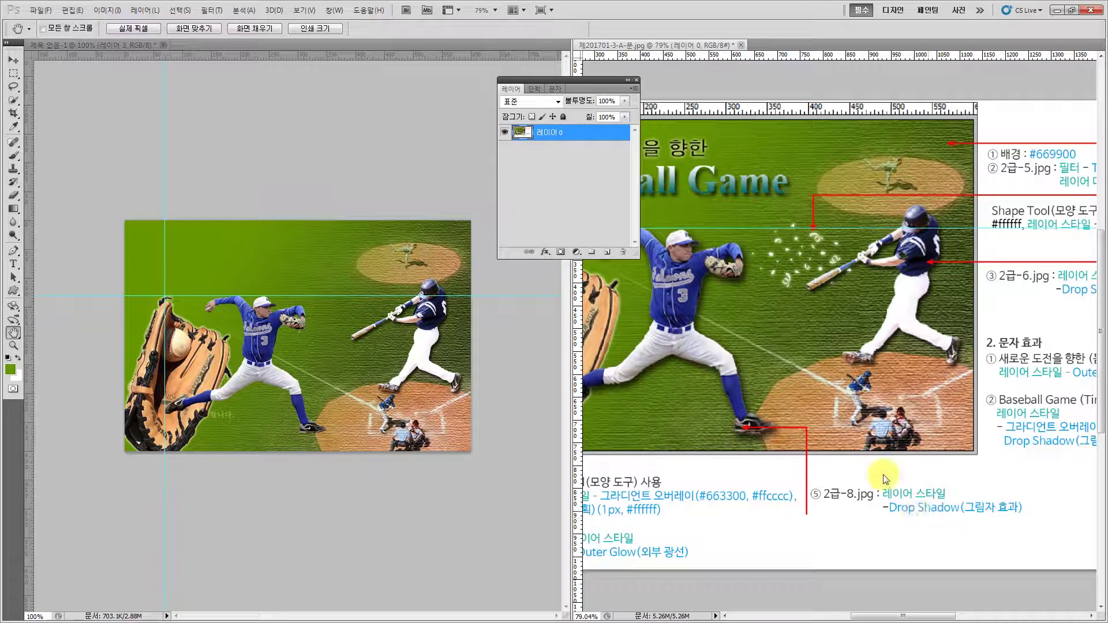
left_click_drag(808, 418, 812, 439)
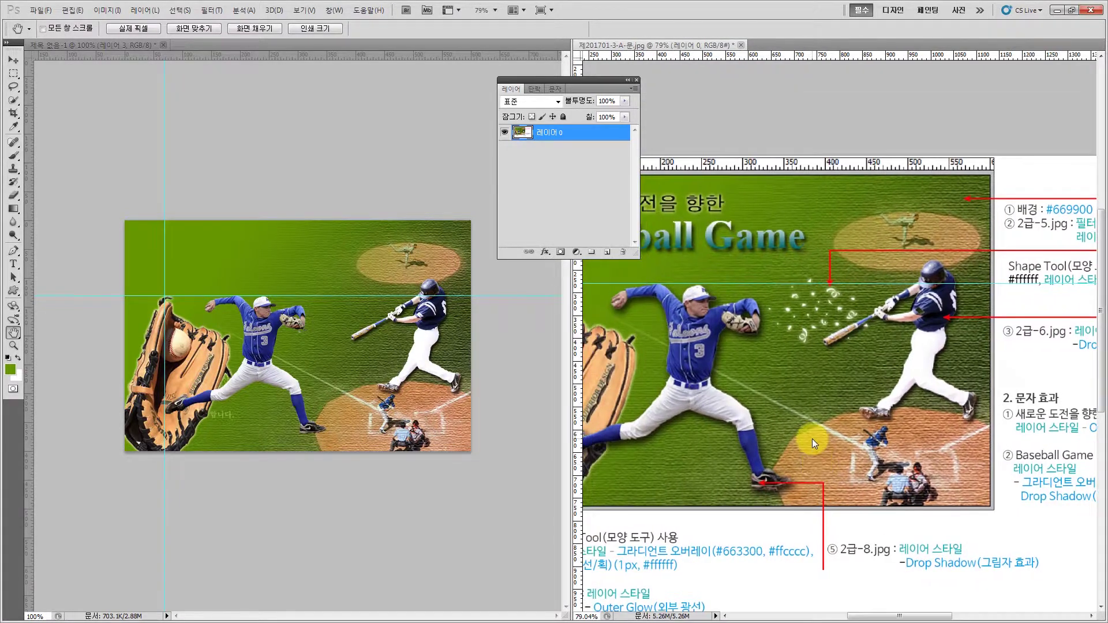
left_click(317, 231)
left_click(549, 250)
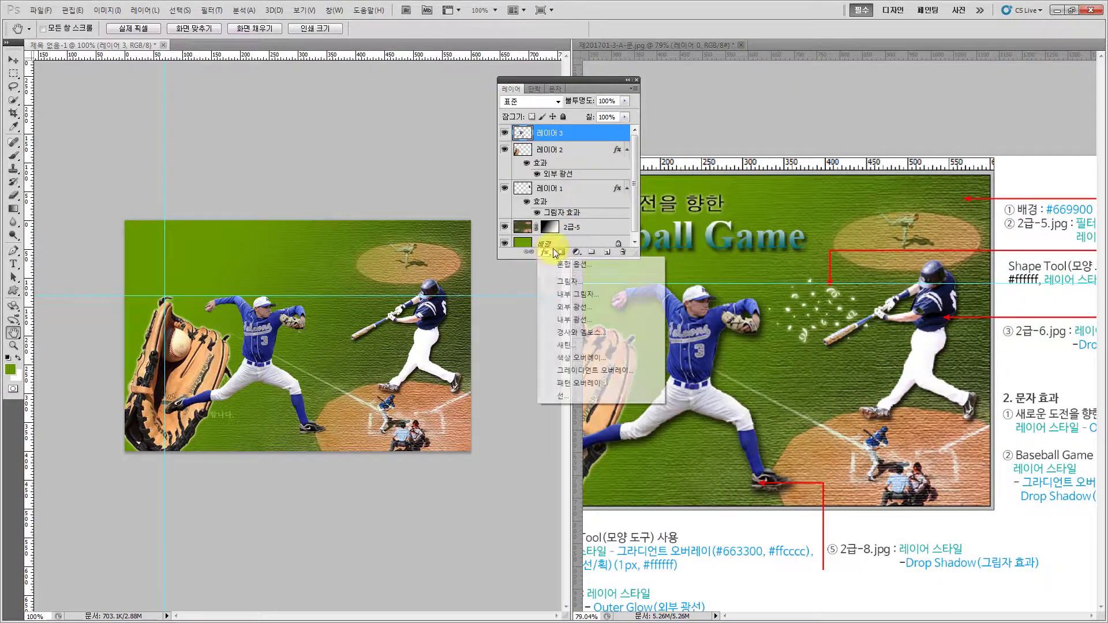
left_click(570, 281)
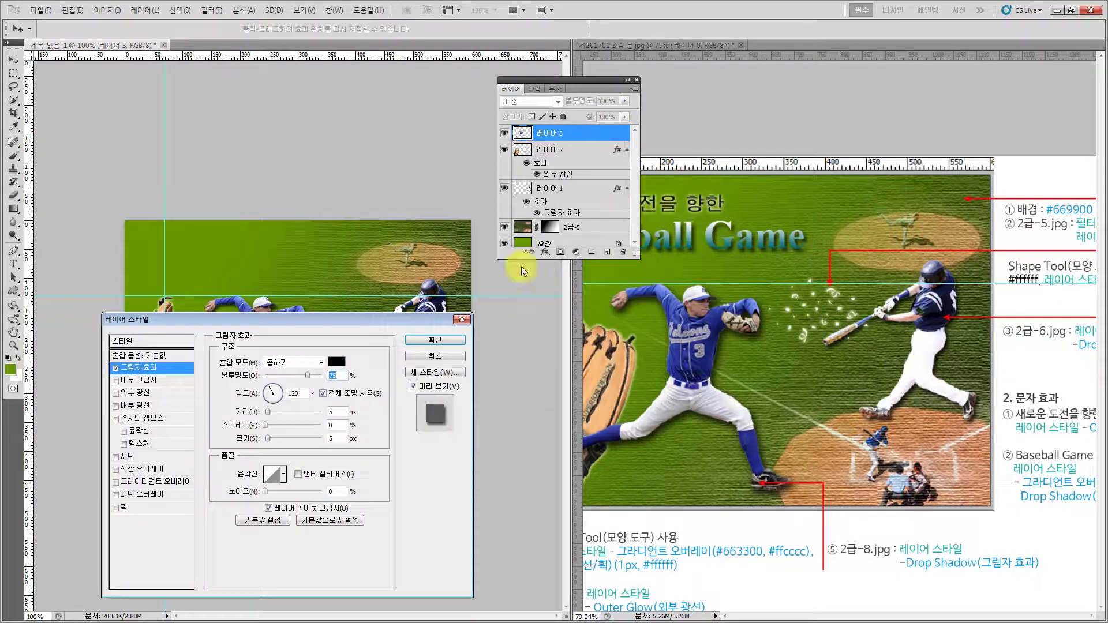
left_click(428, 340)
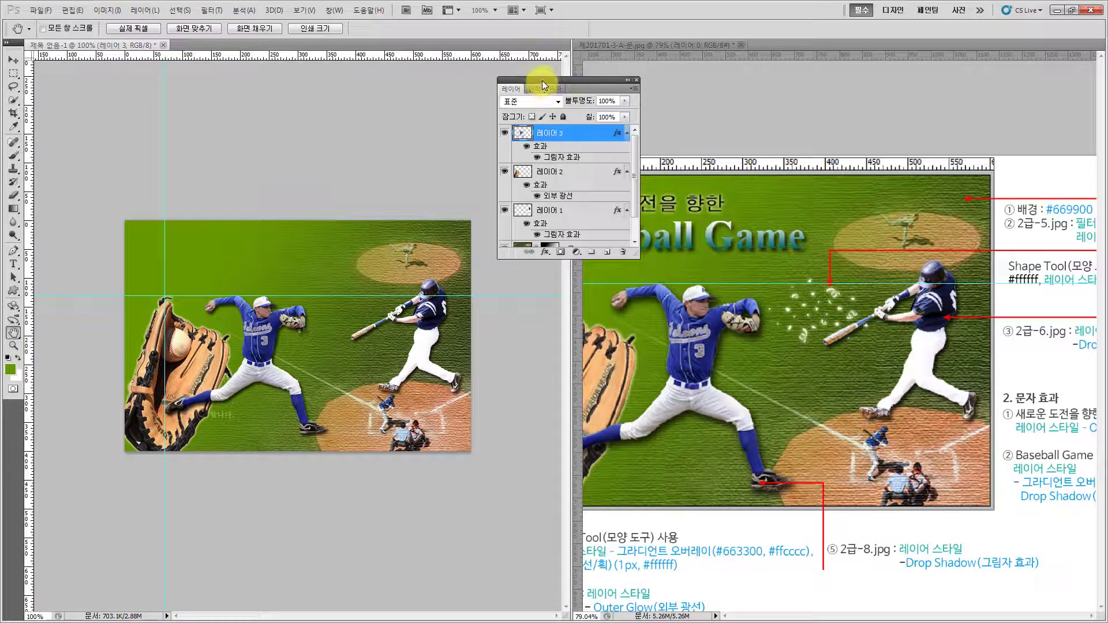
In the reference image, move the horizontal guide to the award ribbon's bottom edge and the vertical guide to its left edge
left_click_drag(542, 80, 501, 75)
left_click(659, 103)
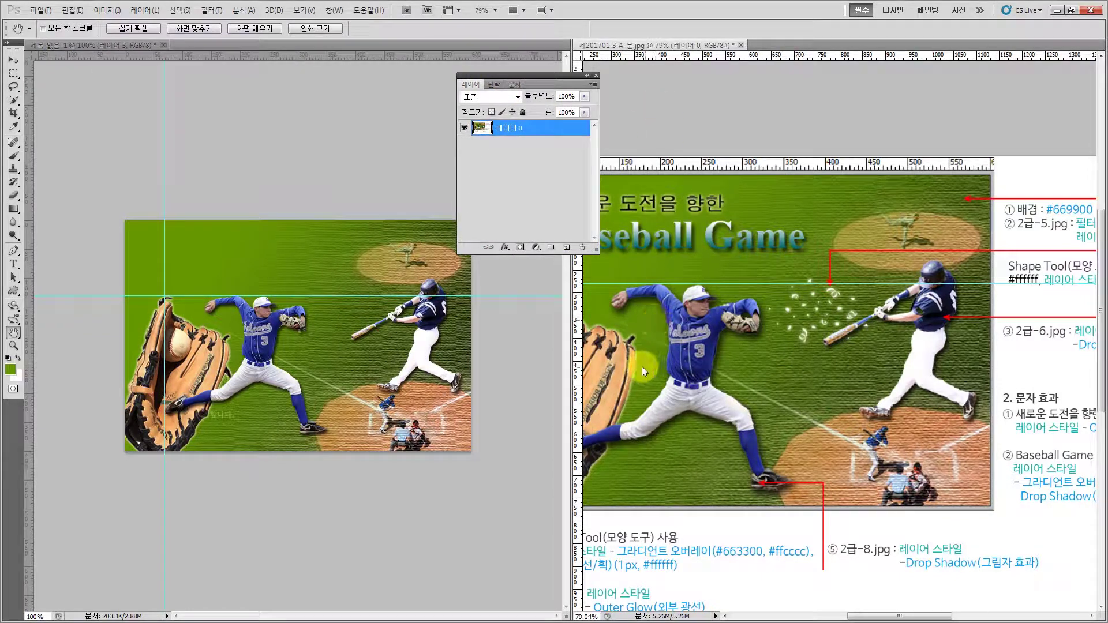
left_click_drag(642, 366, 781, 367)
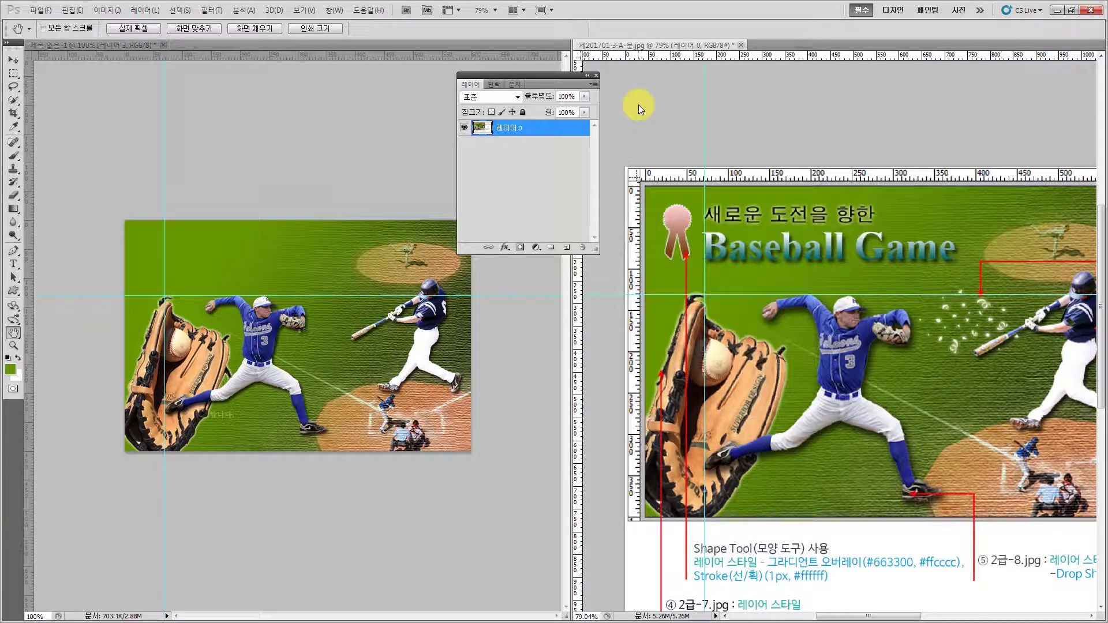
left_click(14, 60)
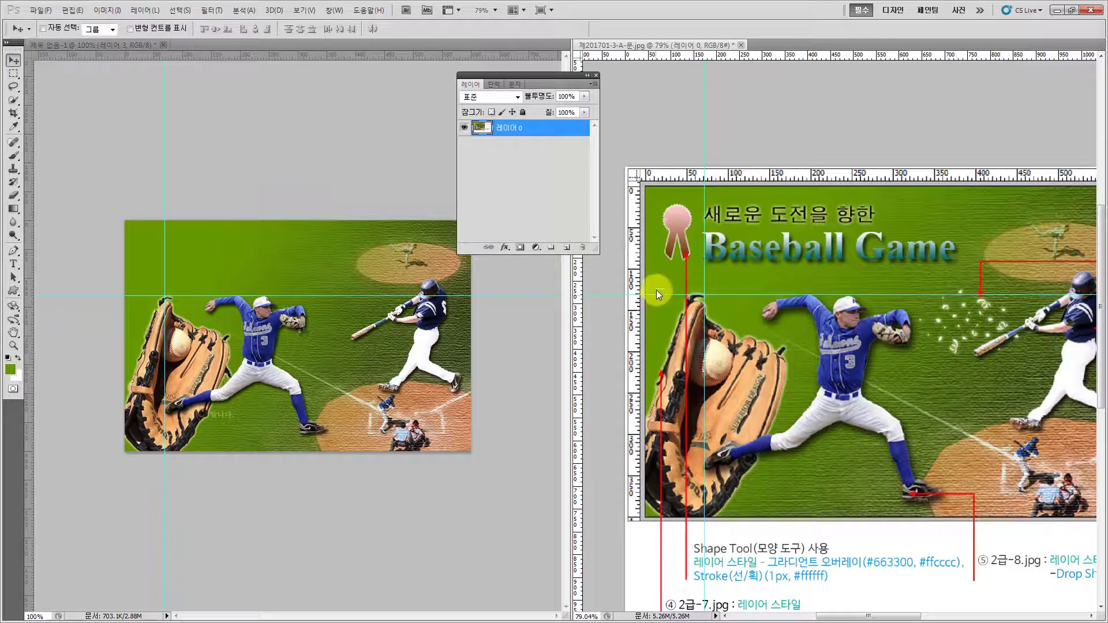
left_click_drag(657, 295, 664, 261)
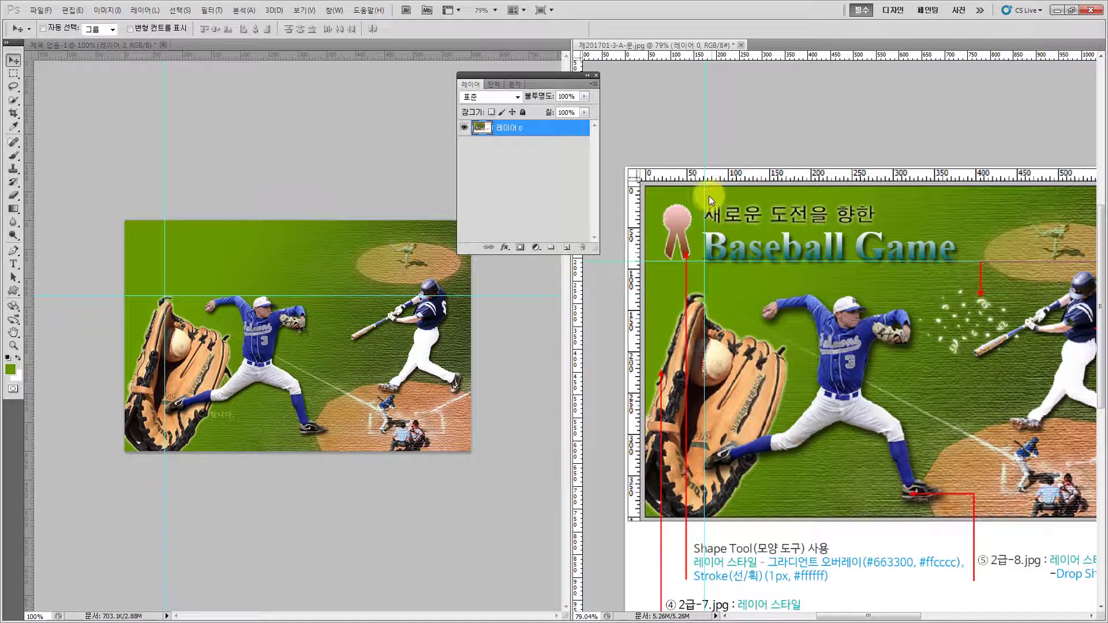
left_click_drag(704, 196, 662, 217)
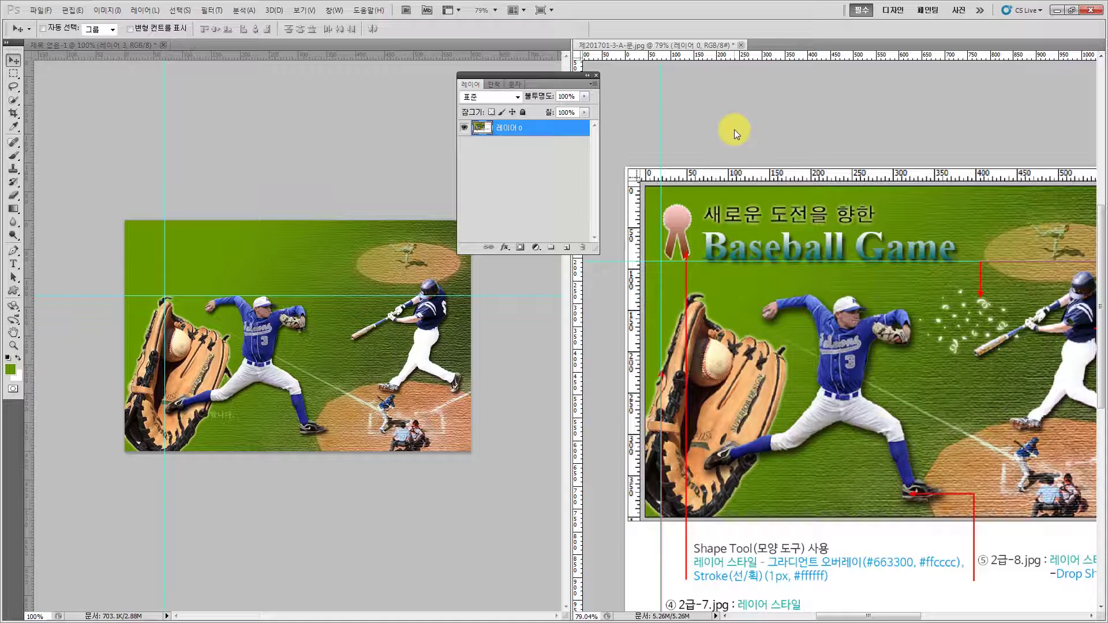
Fine-tune the vertical guide against the reference ribbon's left edge and add a horizontal guide at its top edge
left_click(12, 346)
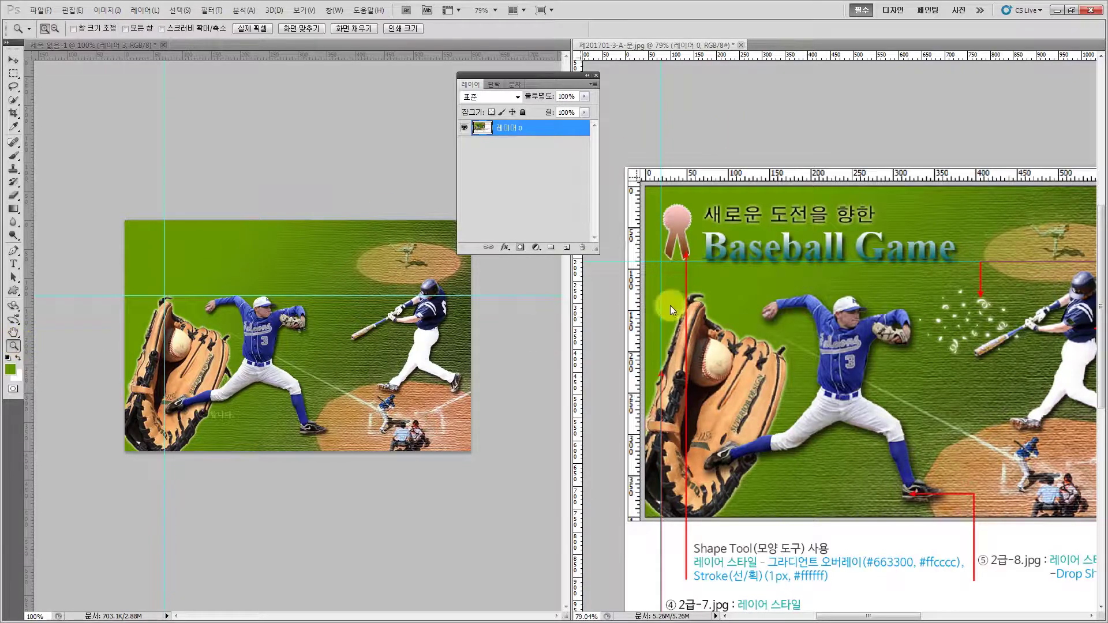
left_click_drag(730, 307, 614, 158)
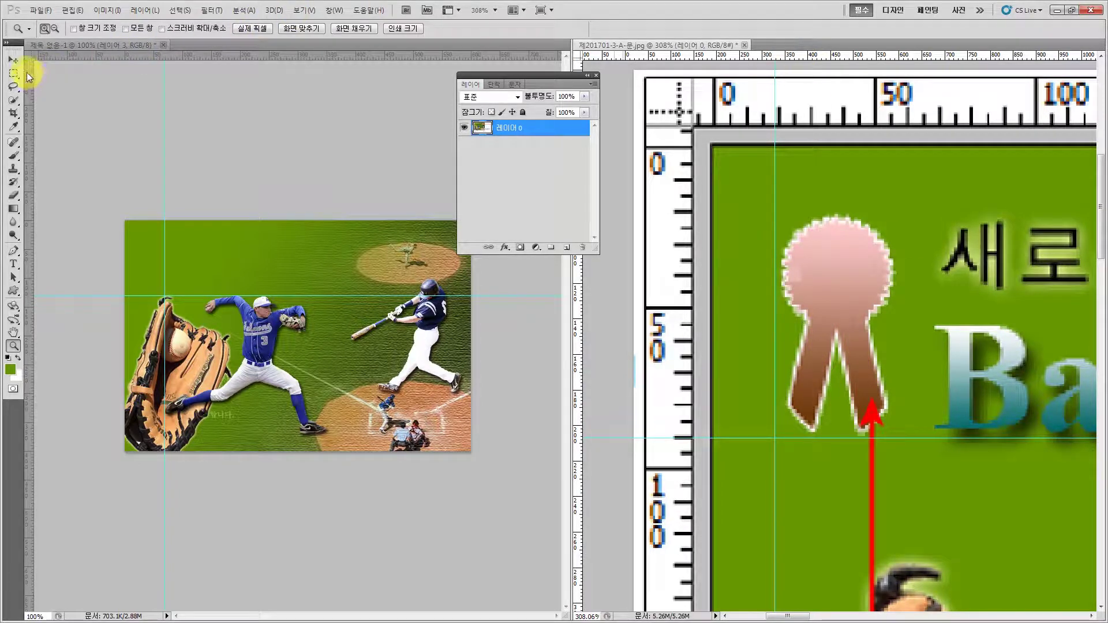
left_click(13, 60)
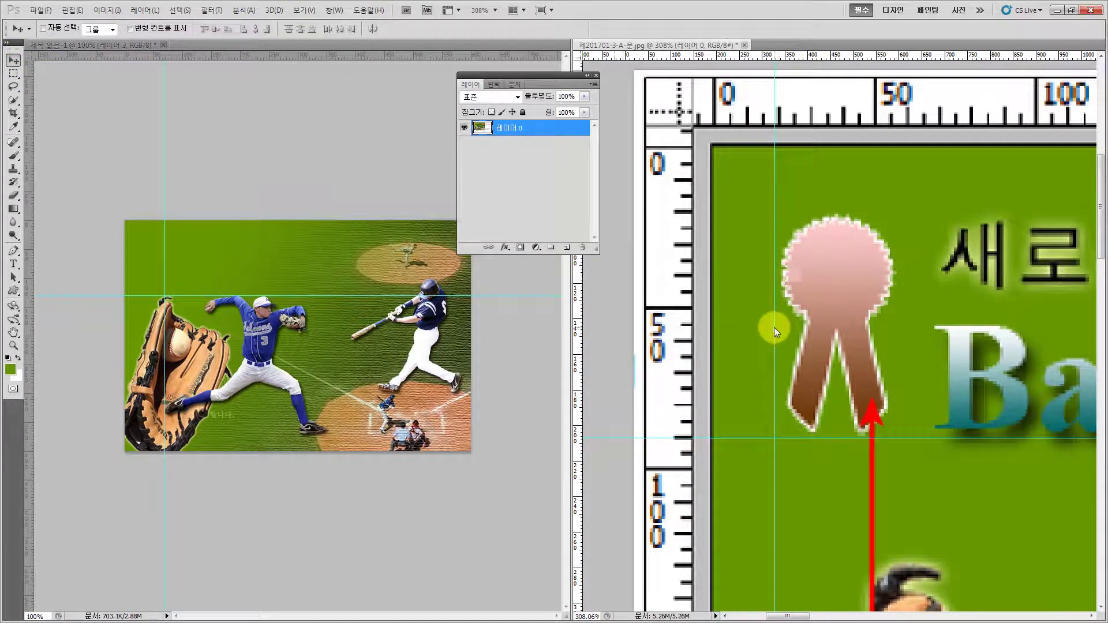
left_click_drag(774, 327, 779, 323)
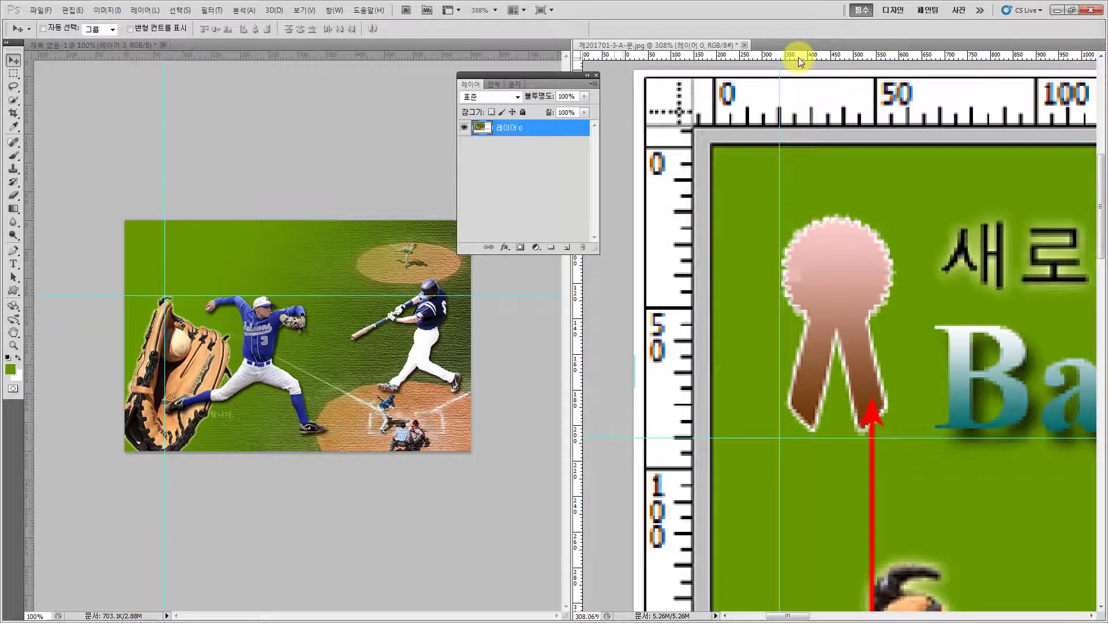
left_click_drag(798, 58, 833, 214)
In the composition document, move the vertical and horizontal guides to about 20 px and add a second horizontal guide at about 89 px
left_click(77, 292)
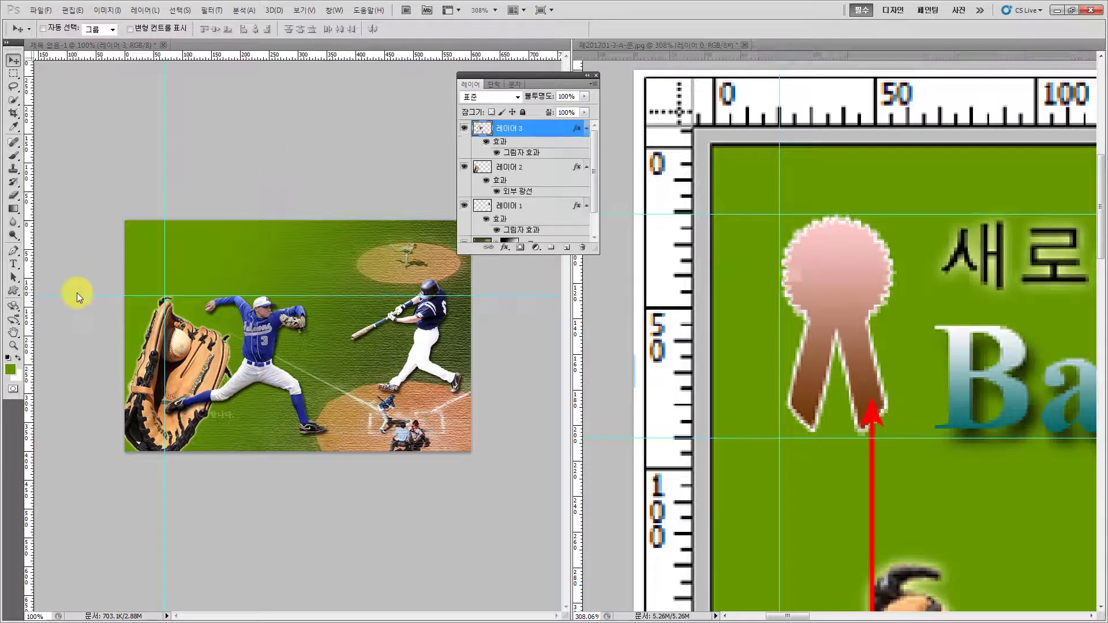
left_click(13, 345)
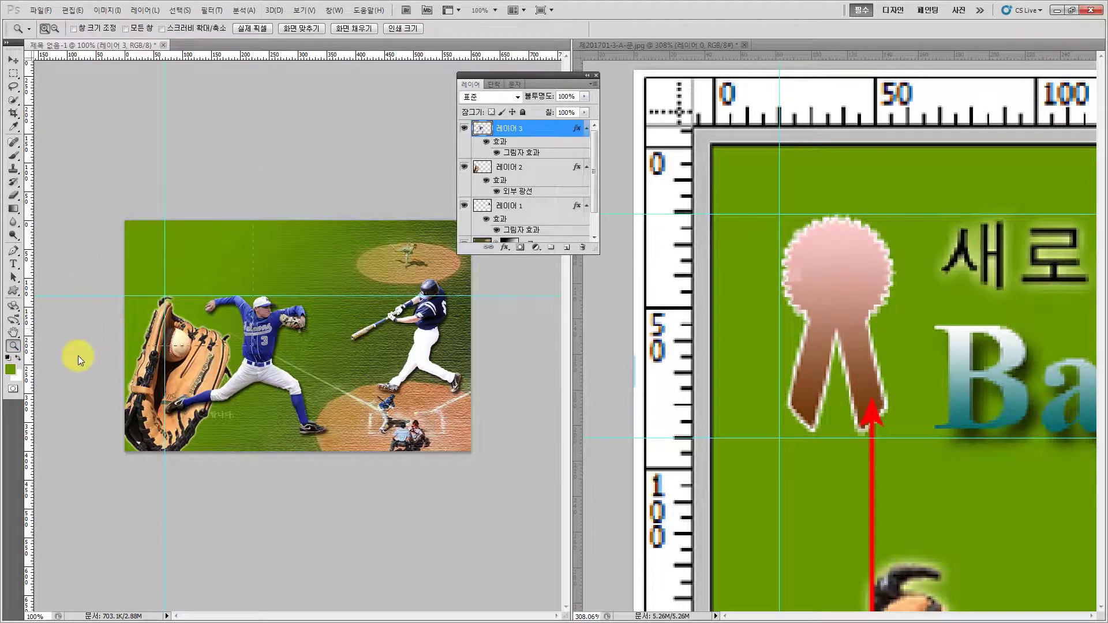
left_click_drag(78, 356, 36, 44)
key("v")
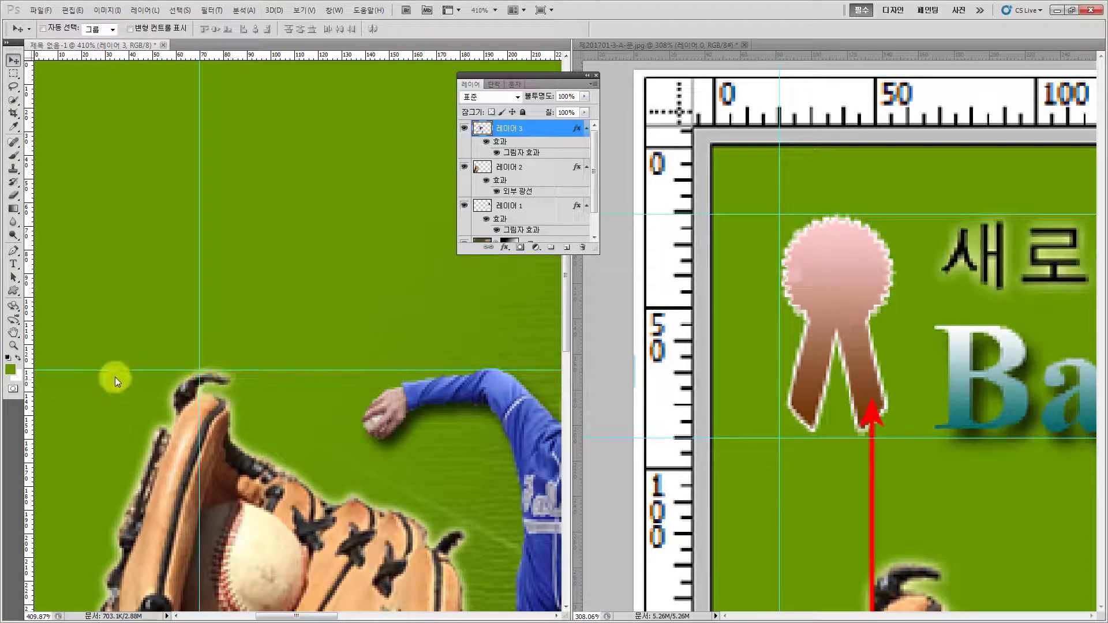
left_click_drag(89, 370, 121, 109)
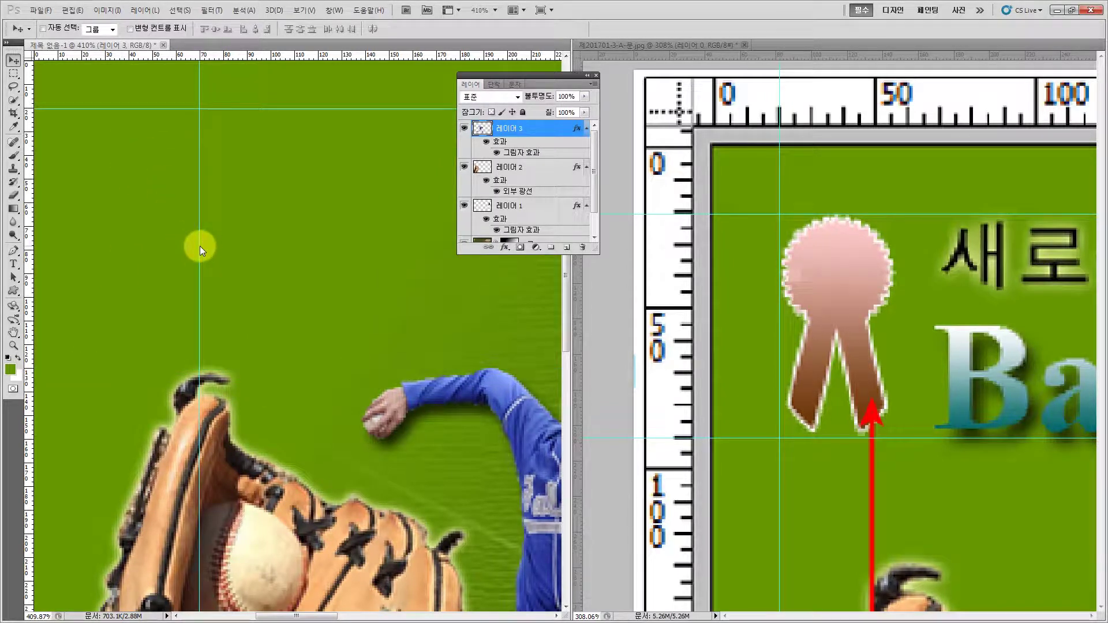
left_click_drag(94, 244, 81, 239)
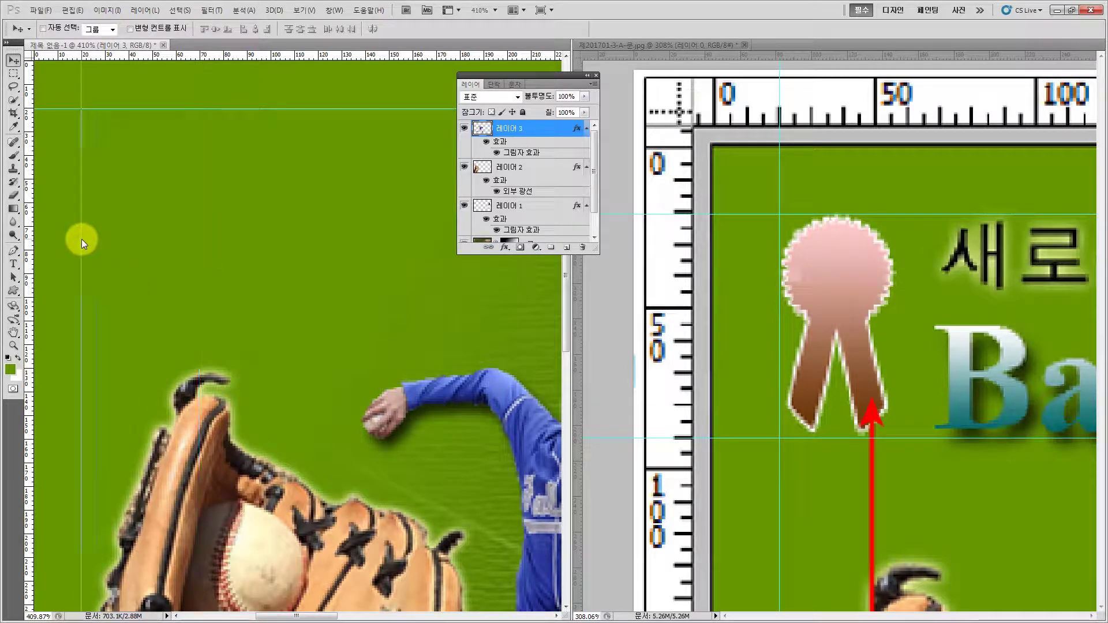
left_click_drag(145, 55, 160, 272)
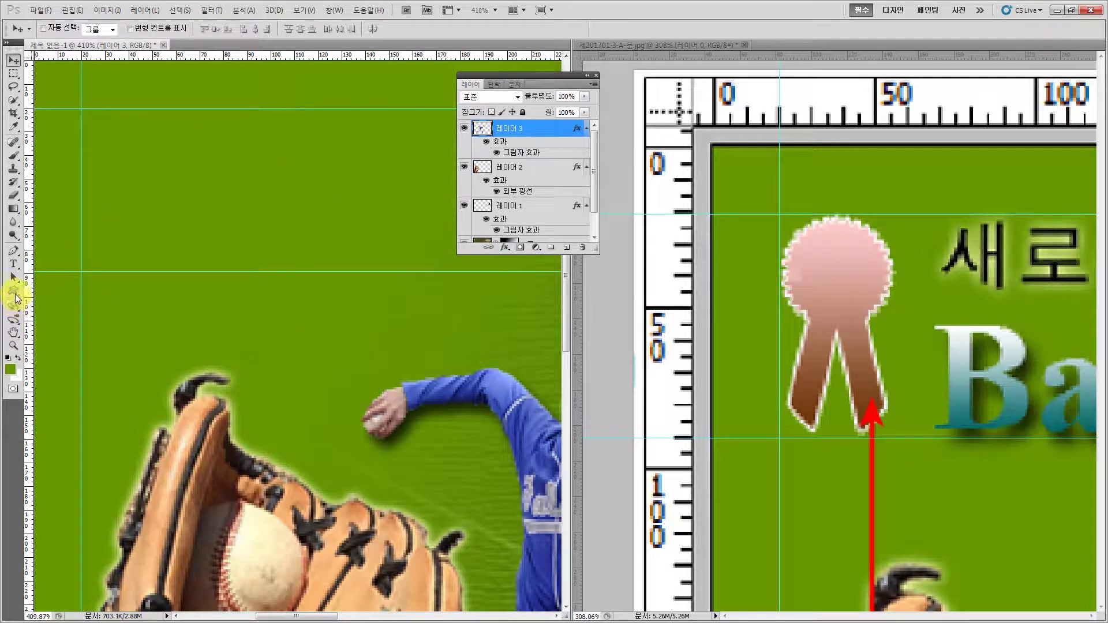
Draw the award ribbon custom shape, about 69 px tall, between the two horizontal guides in the canvas's upper-left corner
left_click_drag(14, 290, 65, 346)
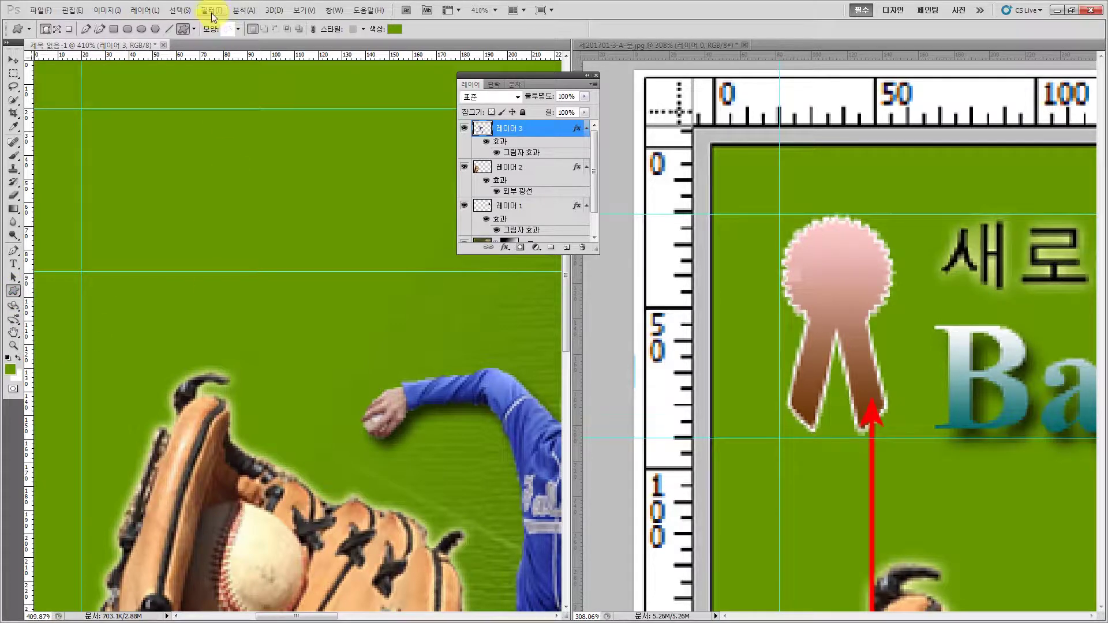
left_click(193, 29)
left_click(220, 30)
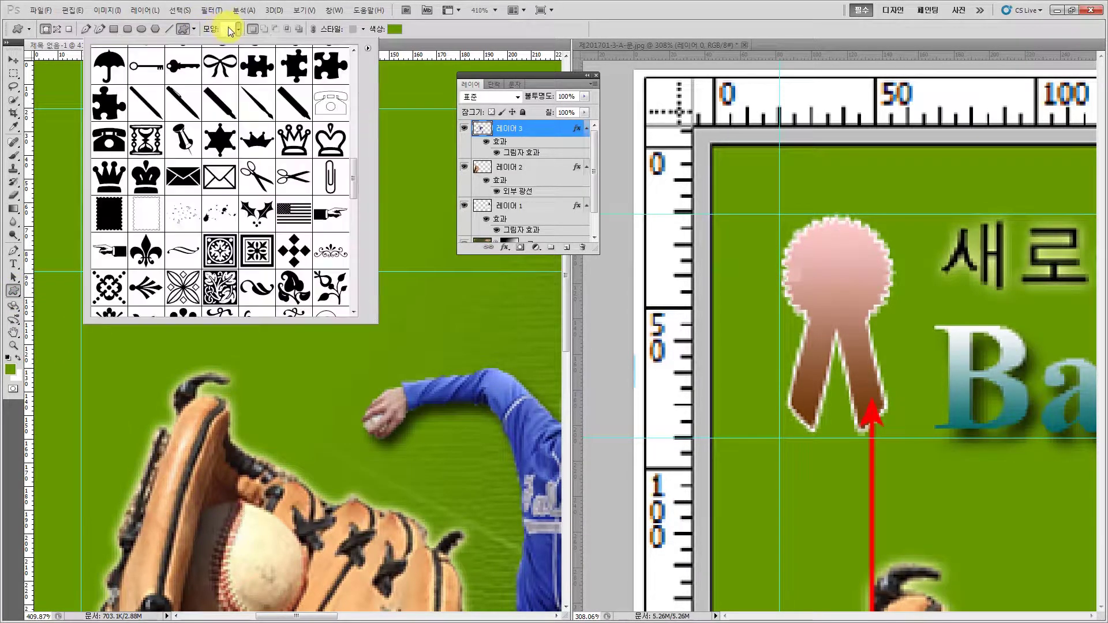
left_click_drag(354, 171, 355, 99)
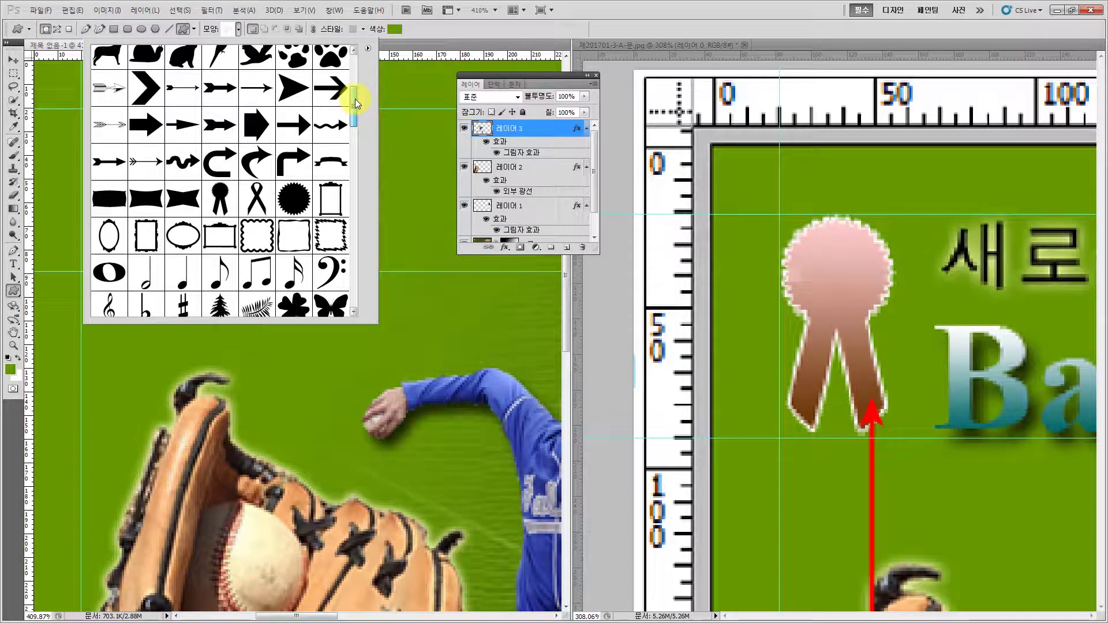
left_click(220, 196)
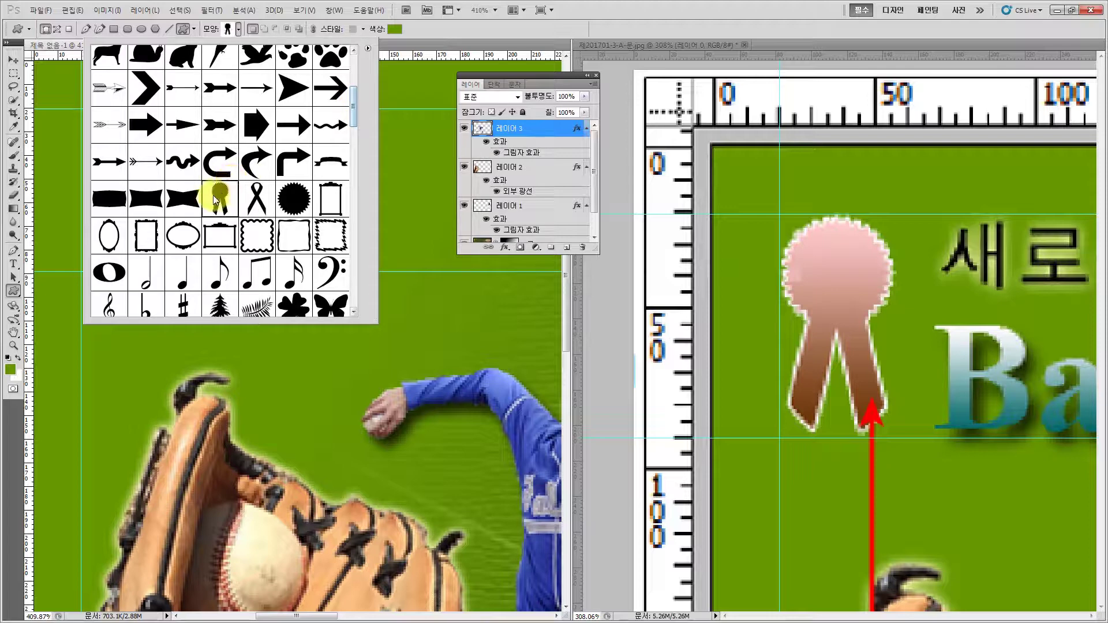
left_click(315, 355)
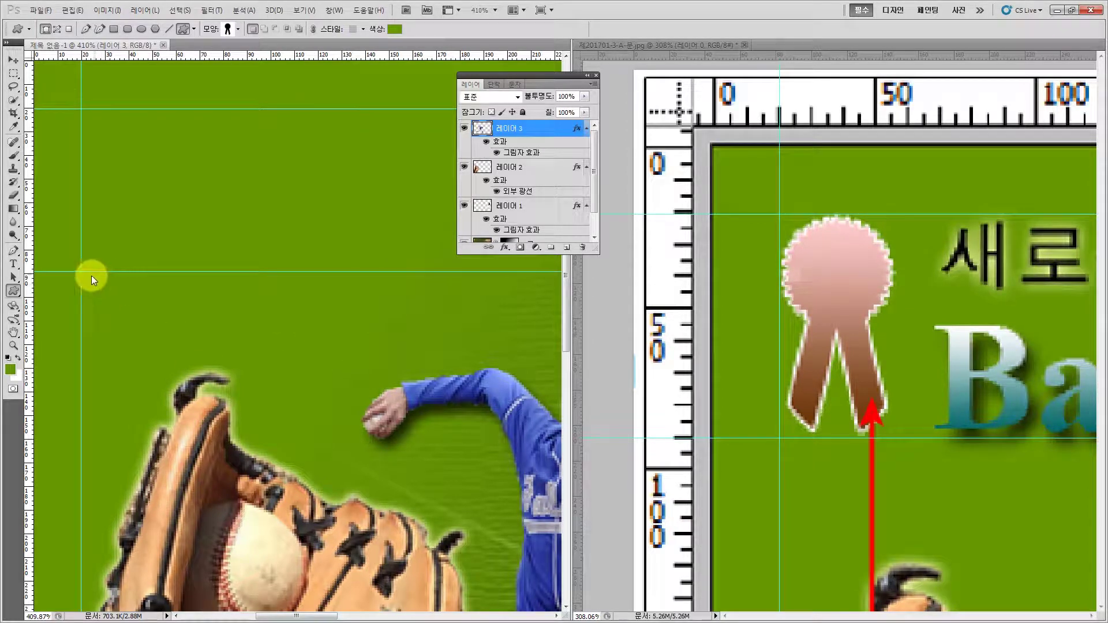
left_click_drag(182, 112, 184, 110)
Set the ribbon shape layer's opacity to 30%
key("3")
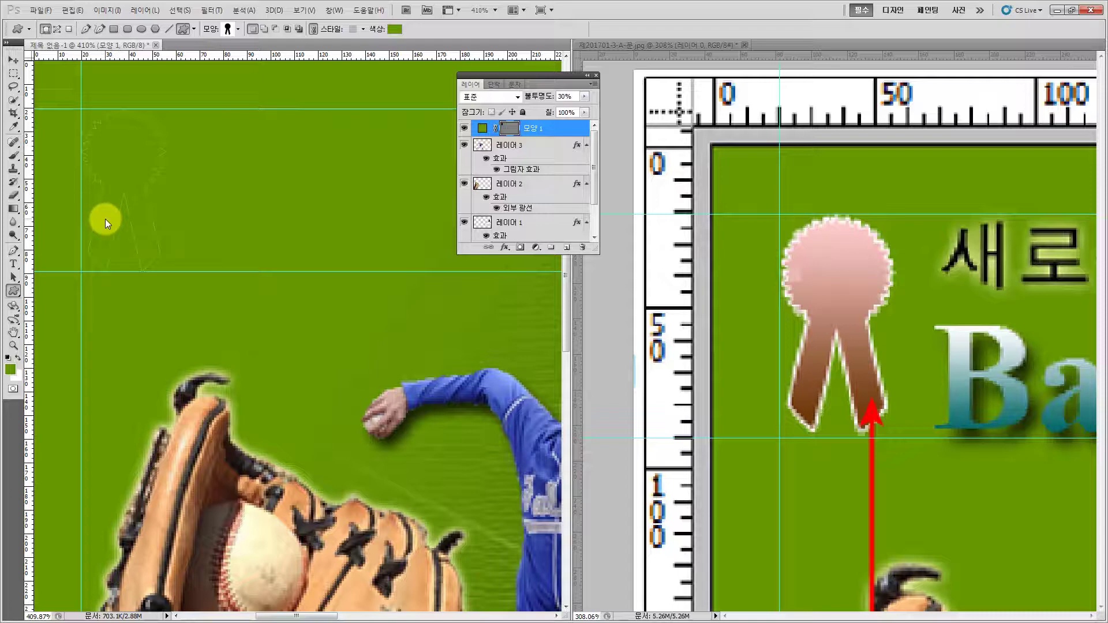
left_click(586, 97)
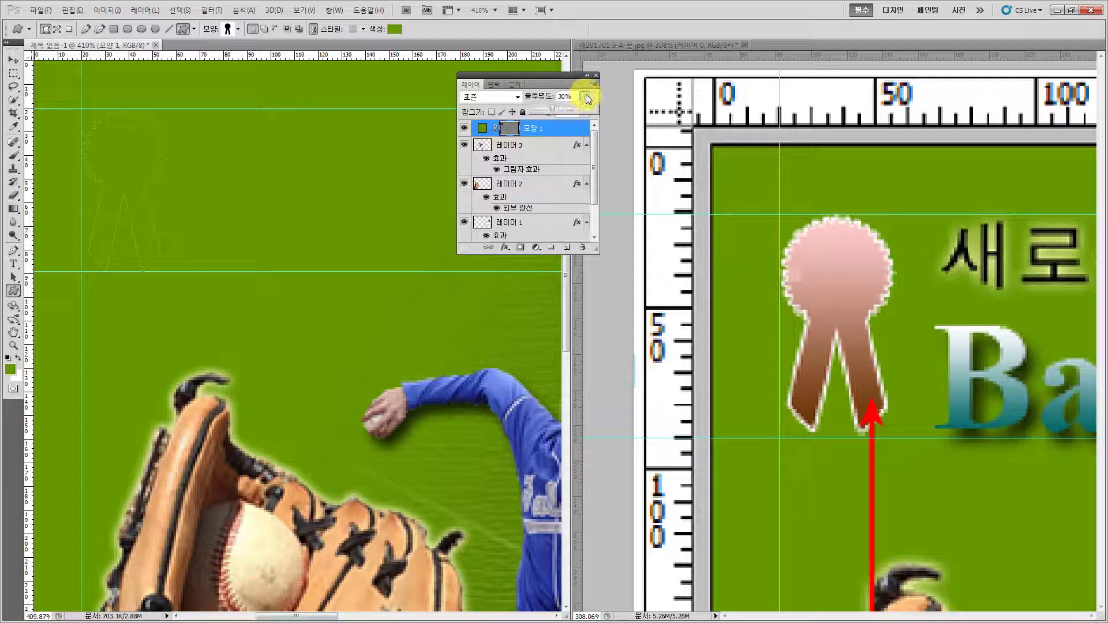
left_click(556, 127)
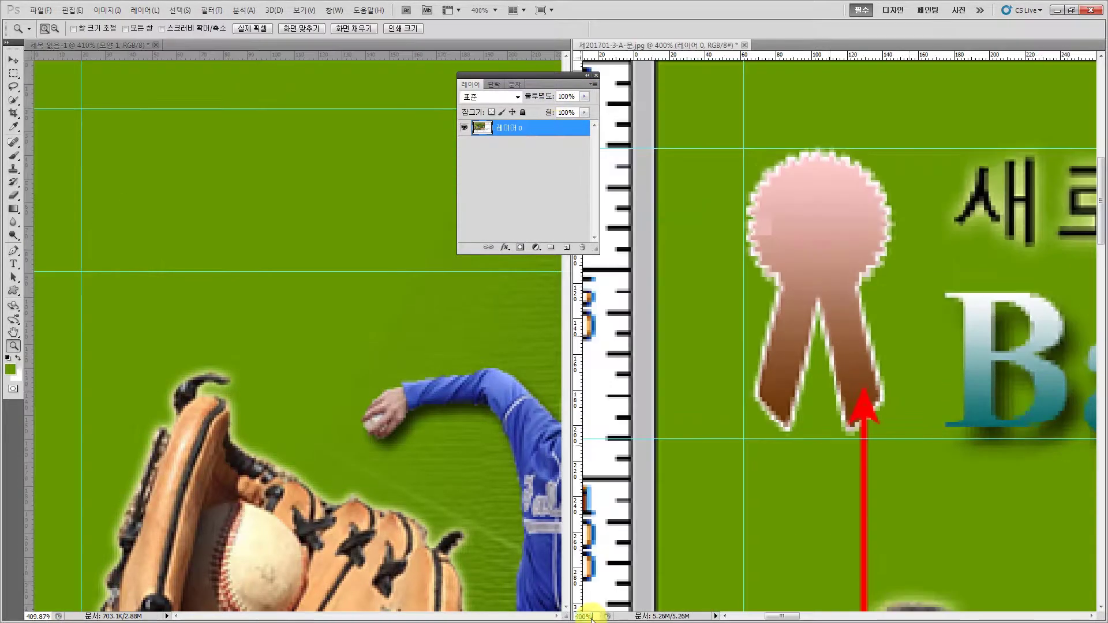
Add a Gradient Overlay effect to the ribbon shape layer in the composition document and open its gradient for editing
left_click(591, 617)
type("50")
key("Return")
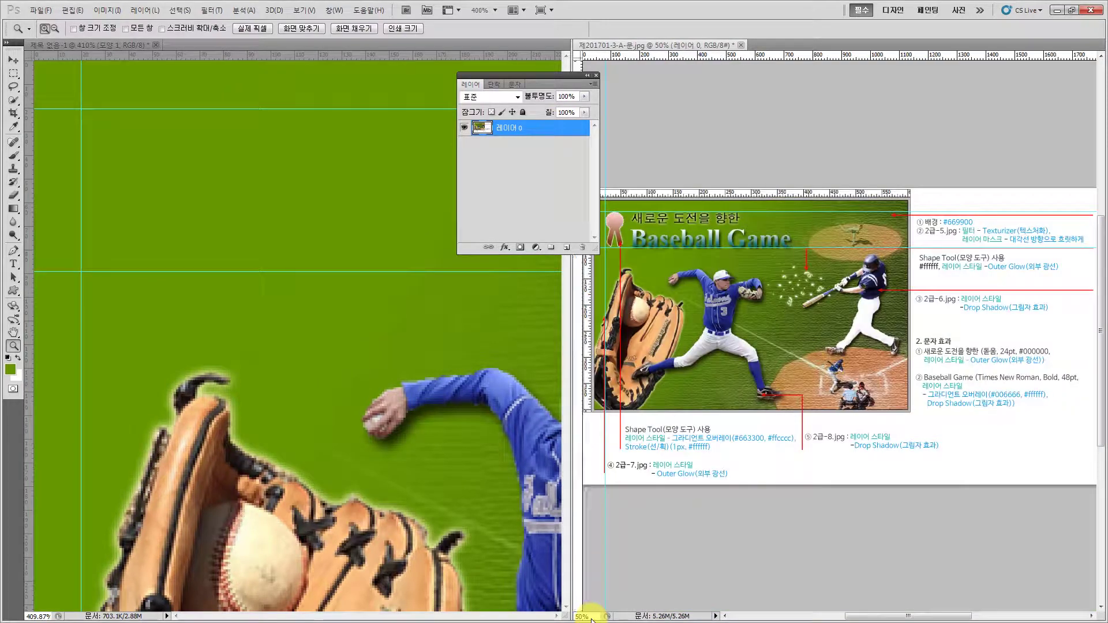
left_click_drag(518, 74, 819, 58)
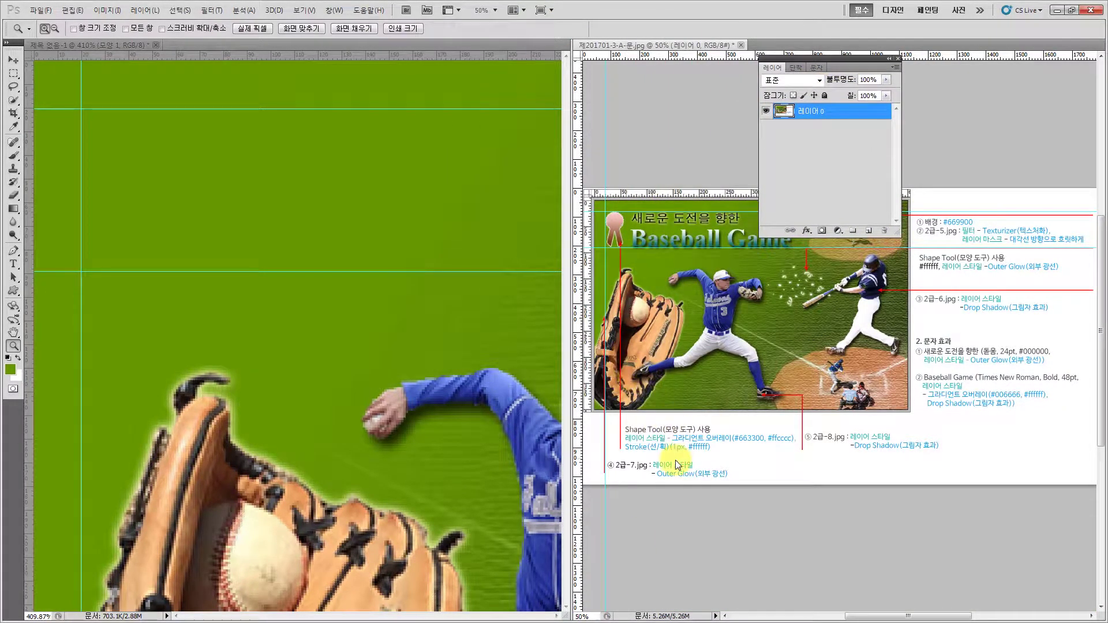
left_click(155, 190)
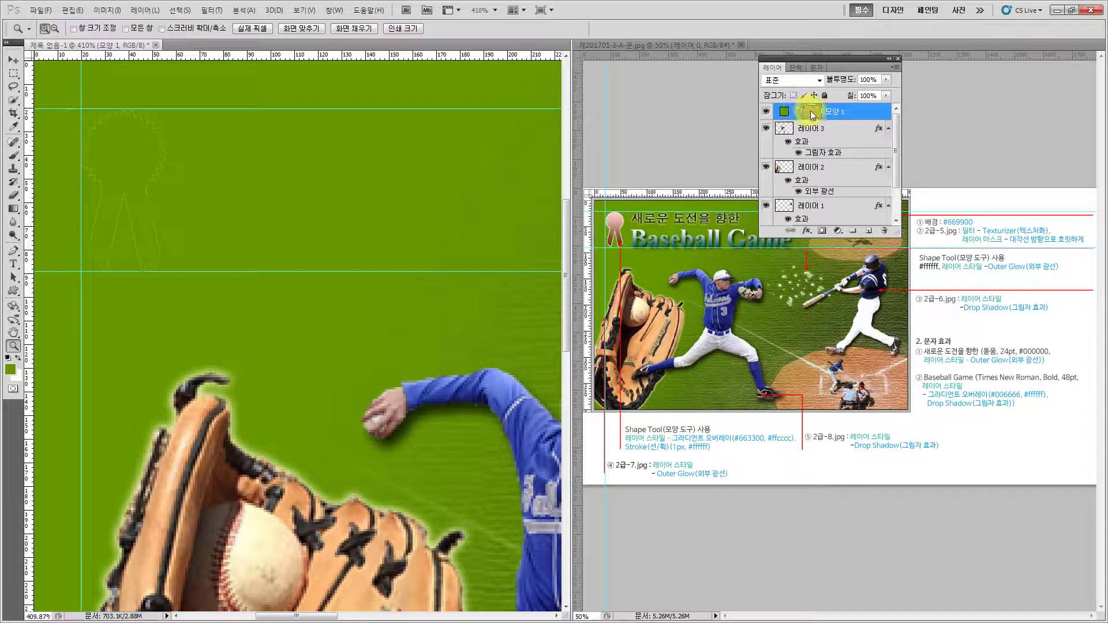
left_click(807, 230)
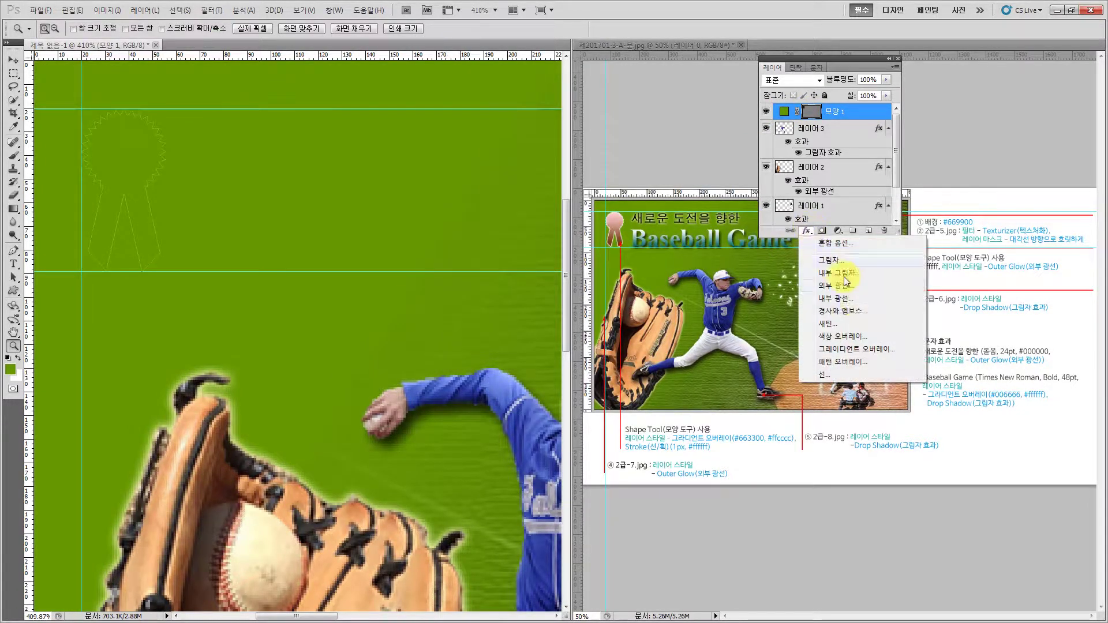
left_click(851, 348)
left_click_drag(413, 317, 504, 119)
left_click(385, 189)
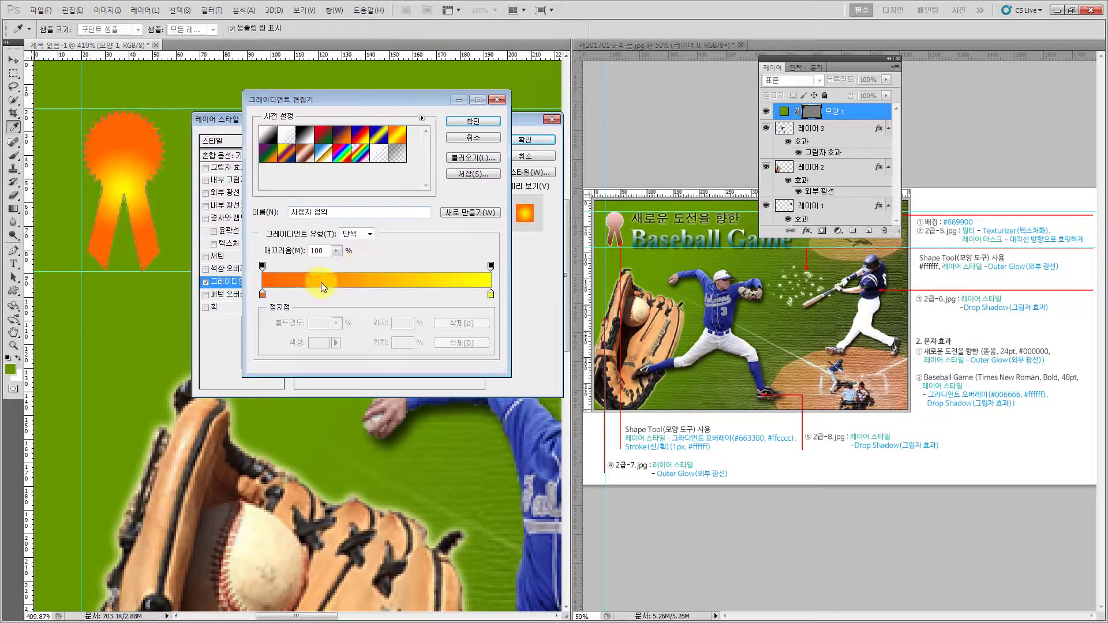
Set the color of the overlay gradient's first stop, at location 0%, to #663300
left_click(262, 295)
left_click(320, 343)
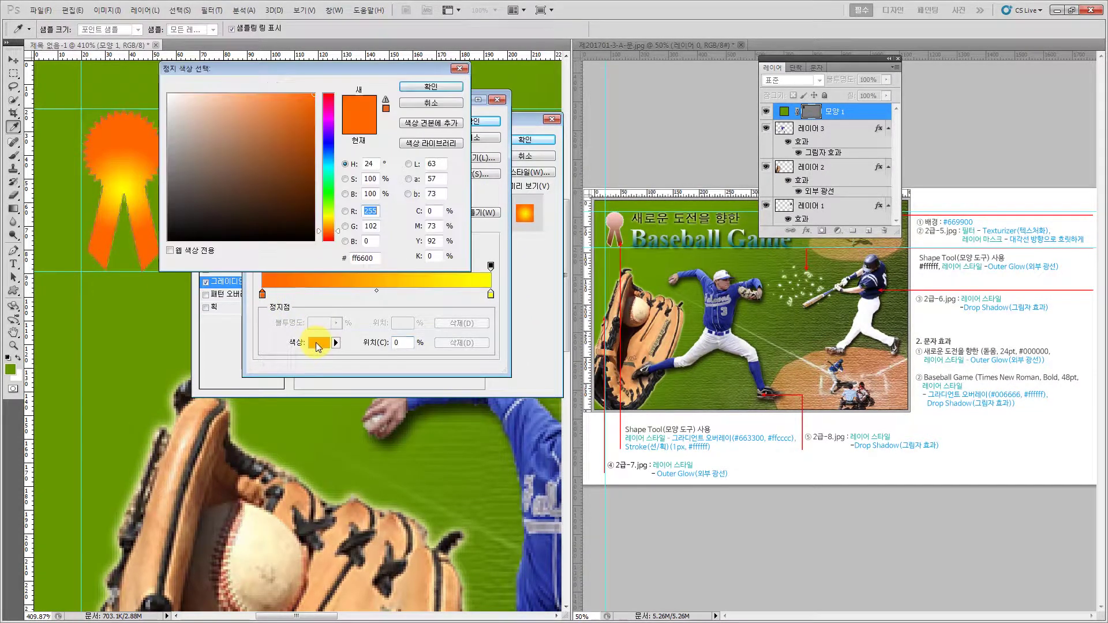
double_click(378, 257)
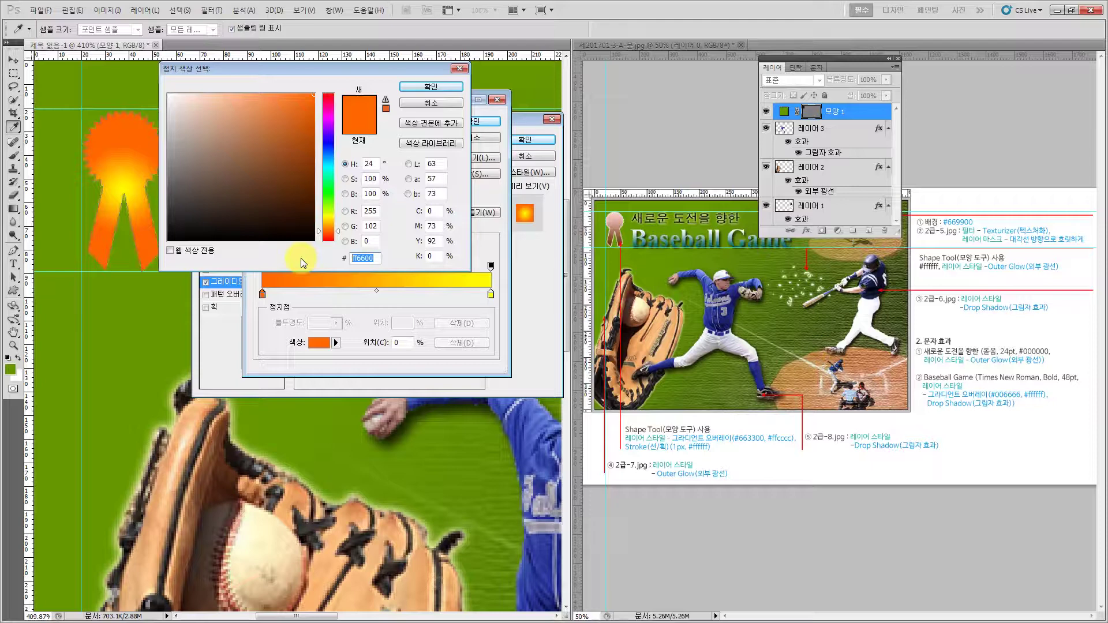
type("66")
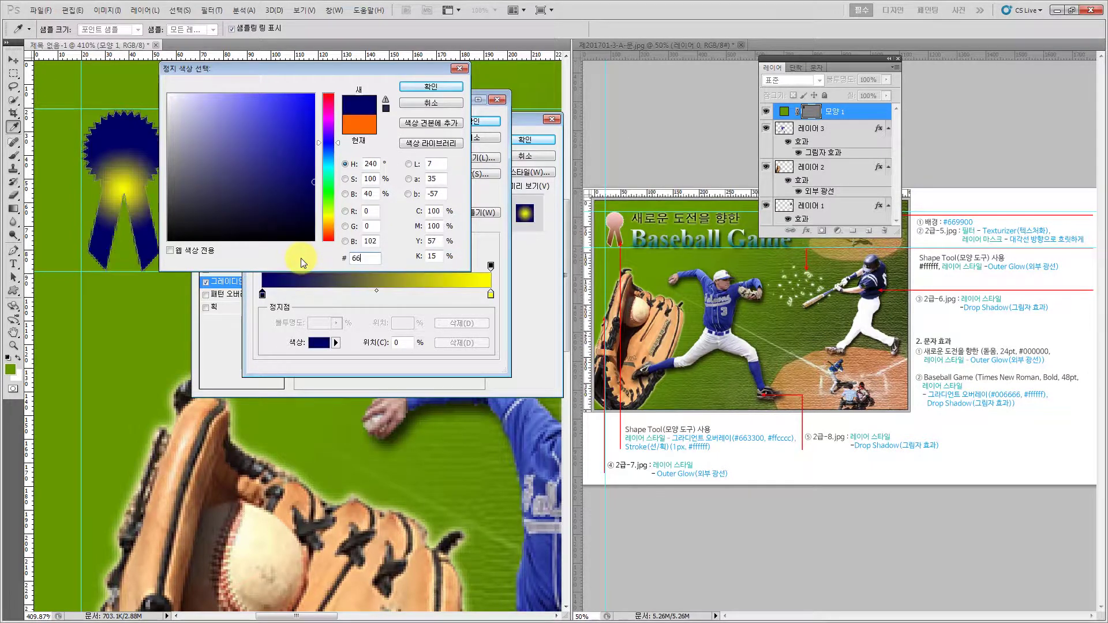
type("3300")
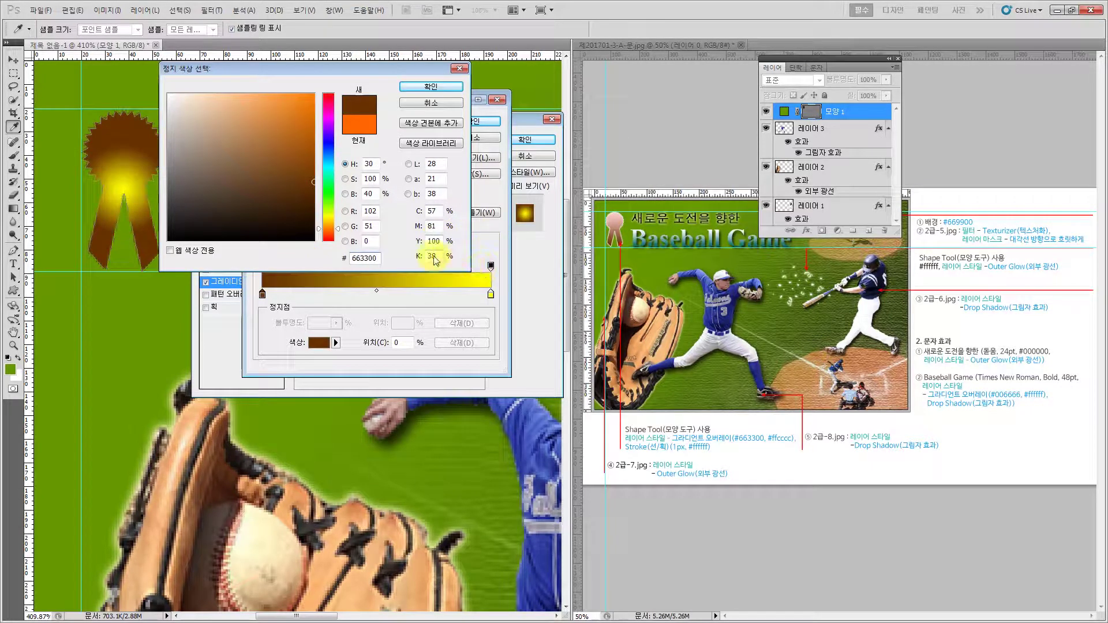
left_click(431, 86)
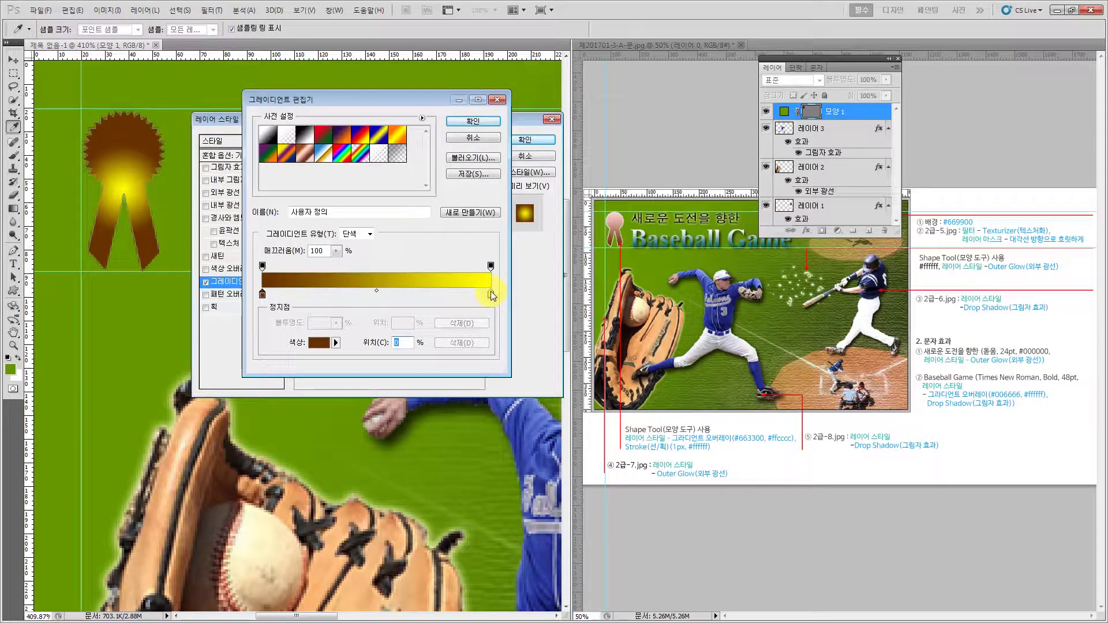
Set the overlay gradient's end stop to #ffcccc and make the overlay Linear with Reverse turned off
left_click(491, 294)
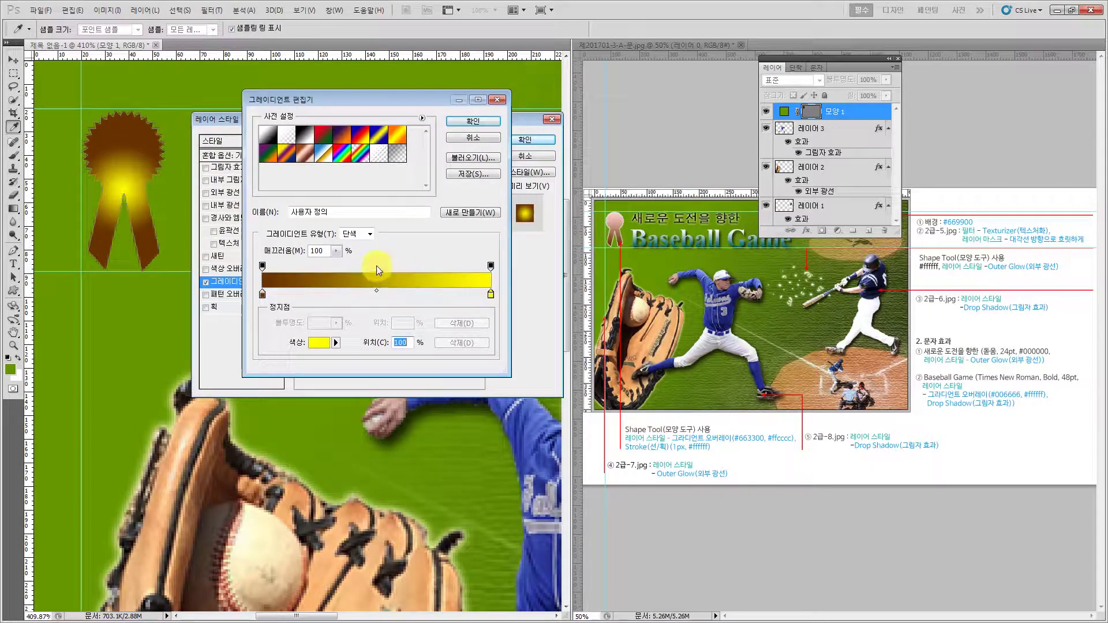
left_click(319, 344)
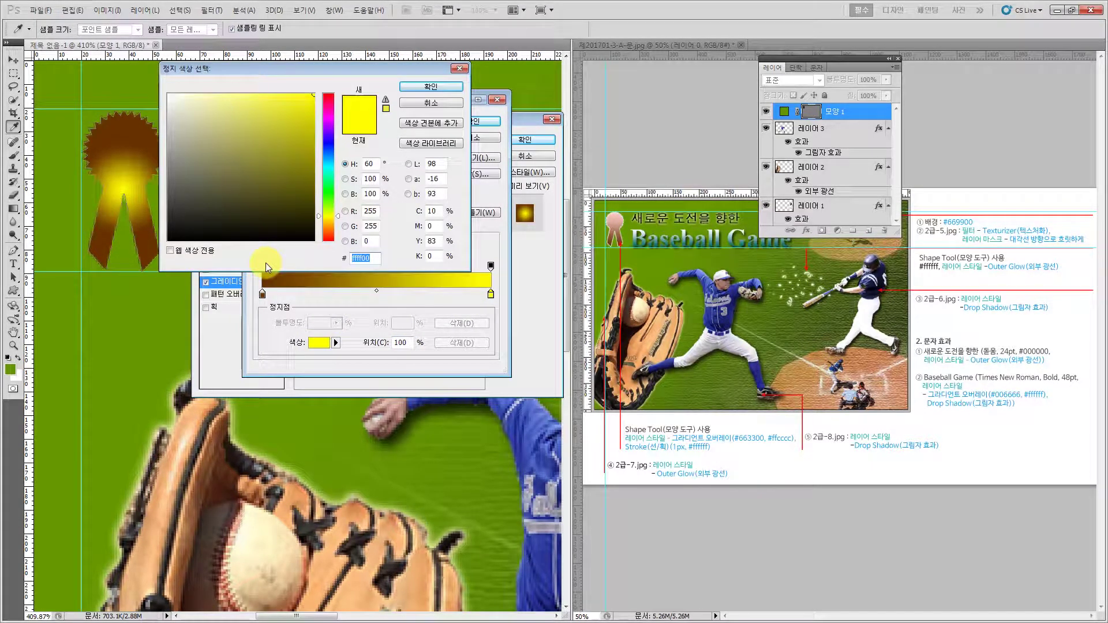
type("ff")
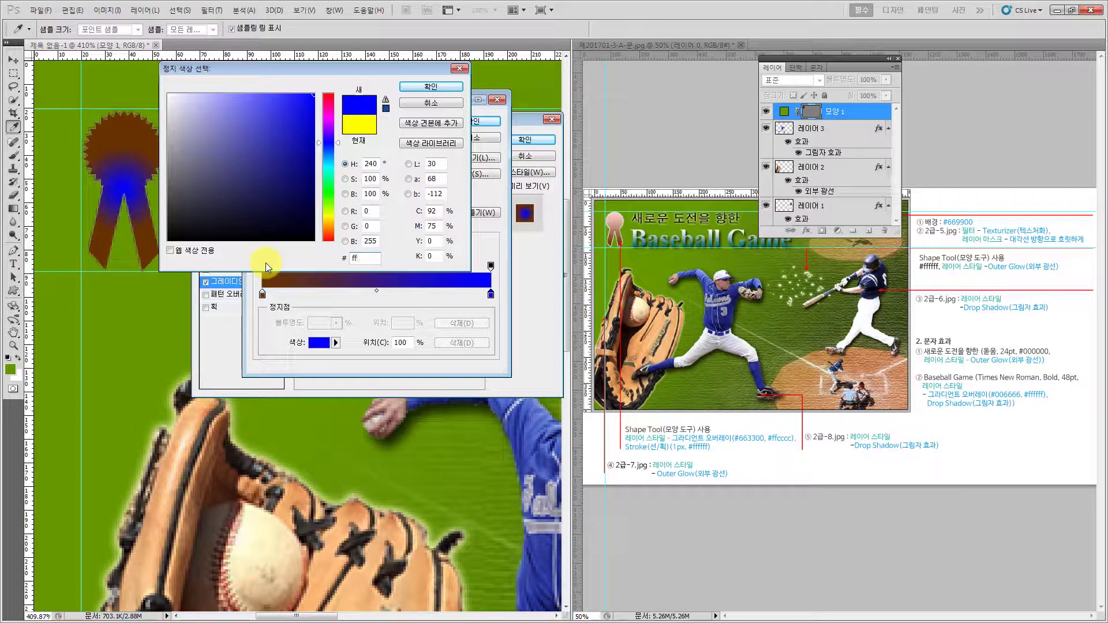
type("cccc")
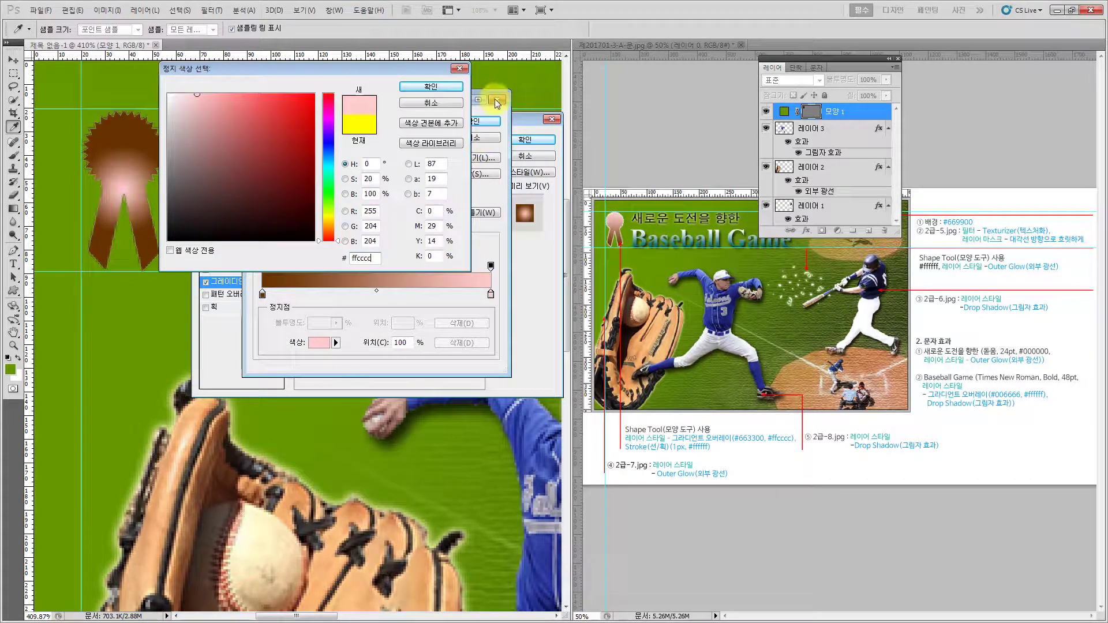
left_click(432, 87)
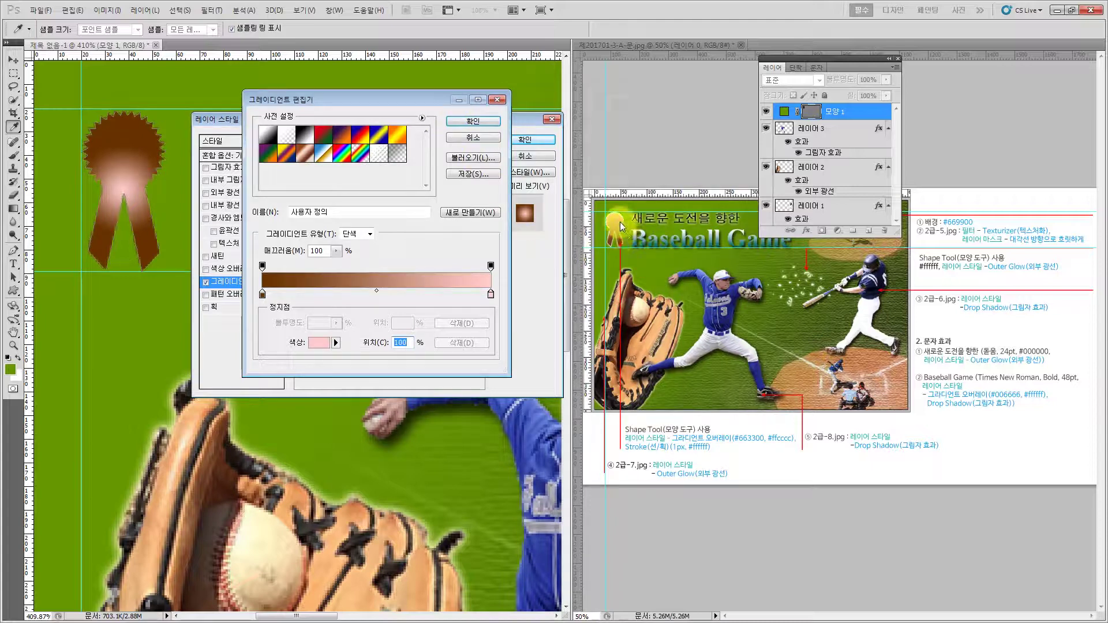
left_click(463, 124)
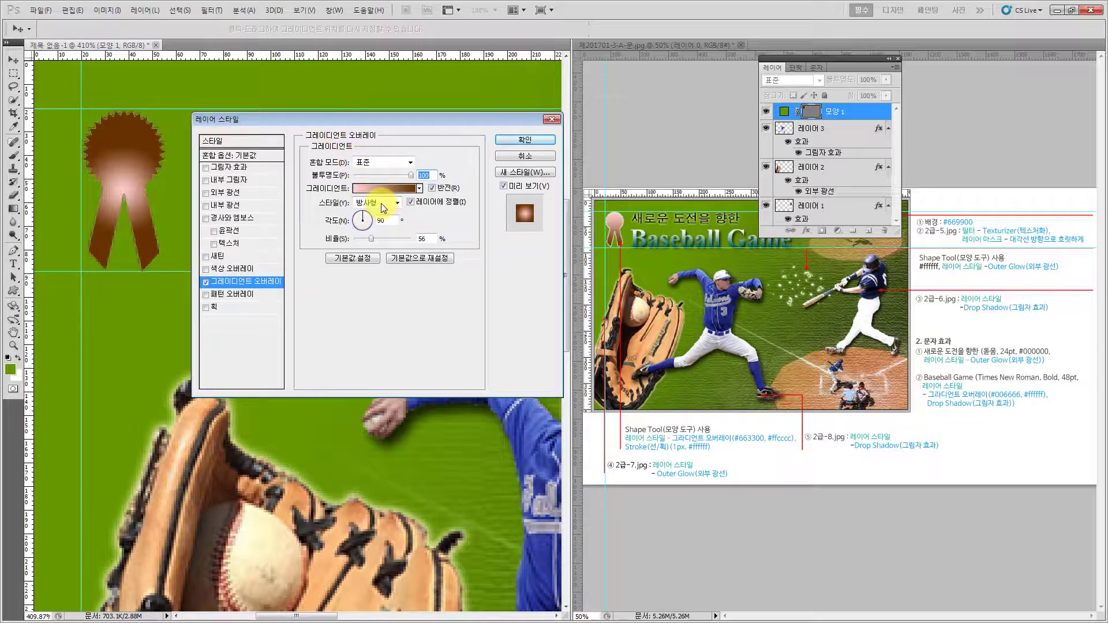
left_click(382, 206)
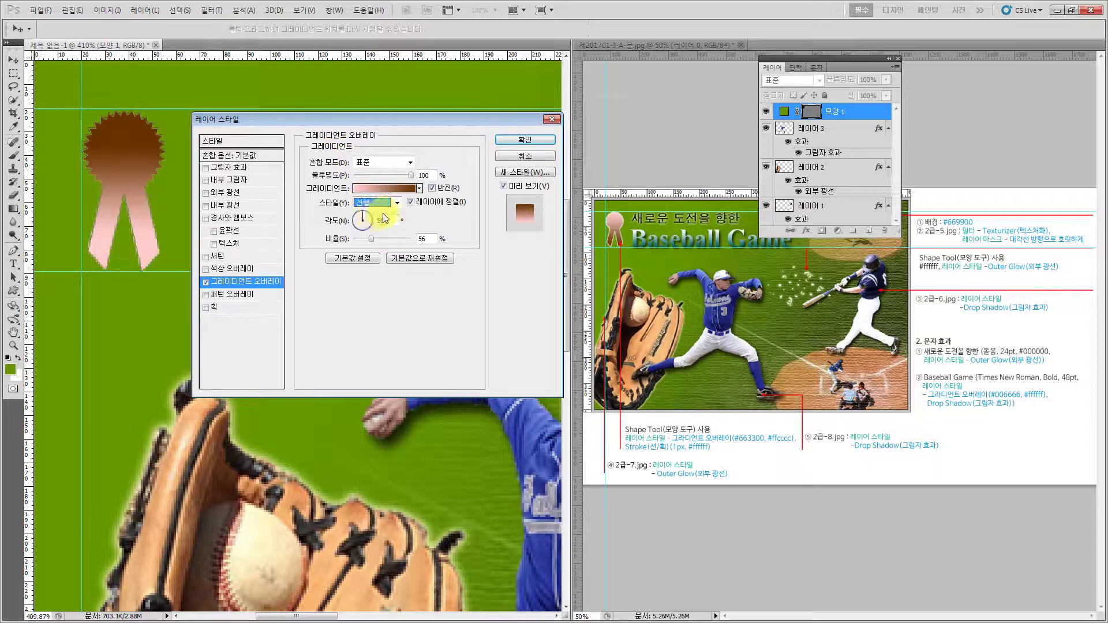
left_click(430, 189)
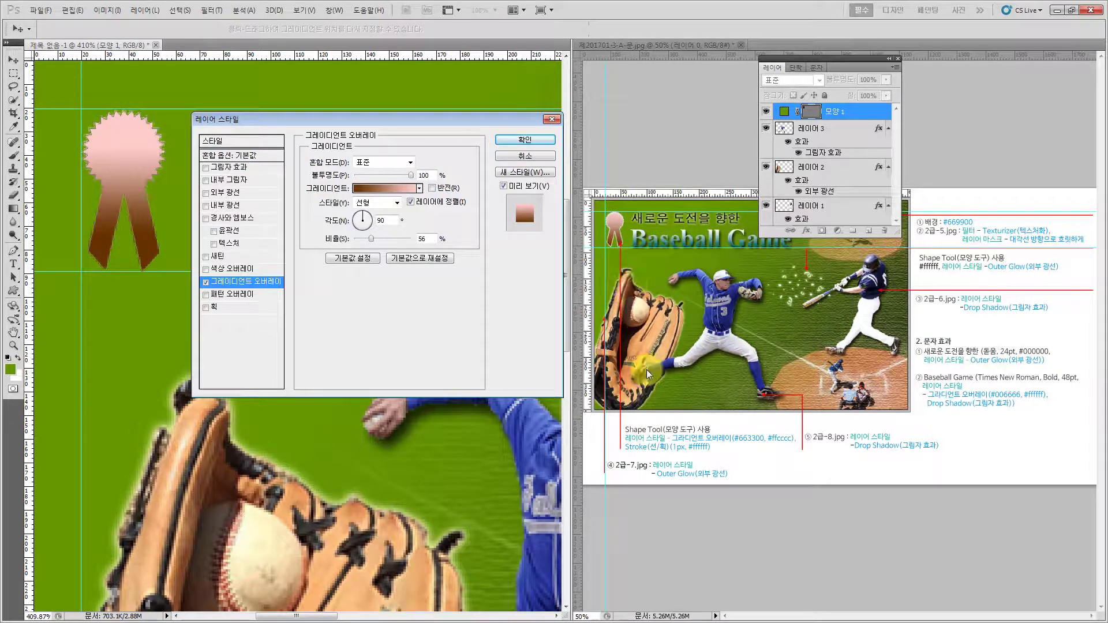
Add a 1 px white (#ffffff) outside Stroke to the ribbon shape and apply the layer style
left_click(205, 307)
left_click(223, 307)
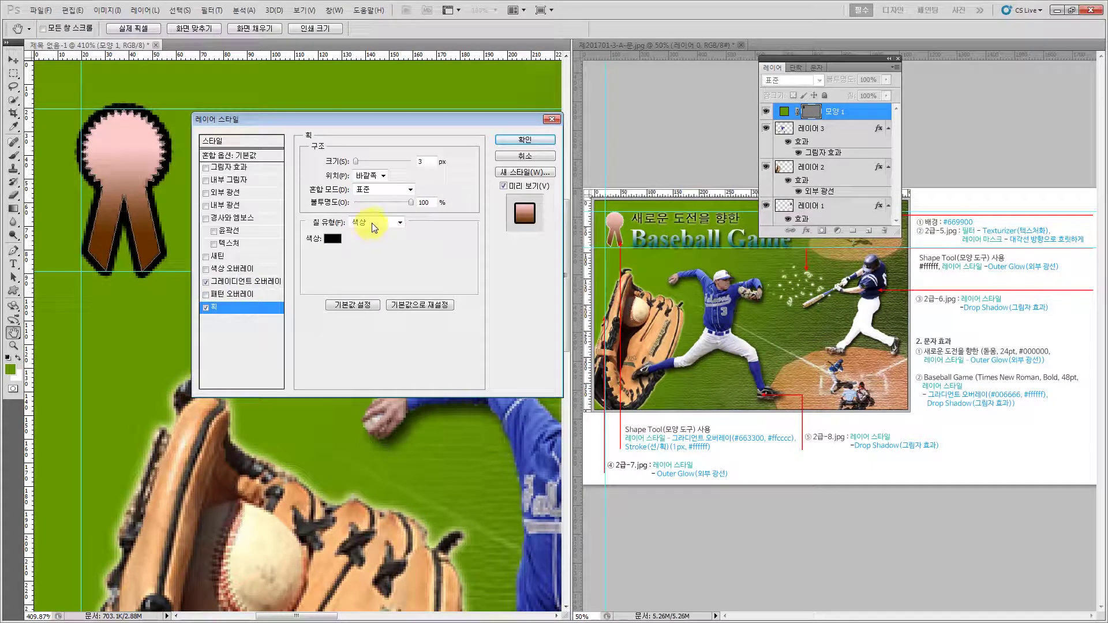
left_click(426, 163)
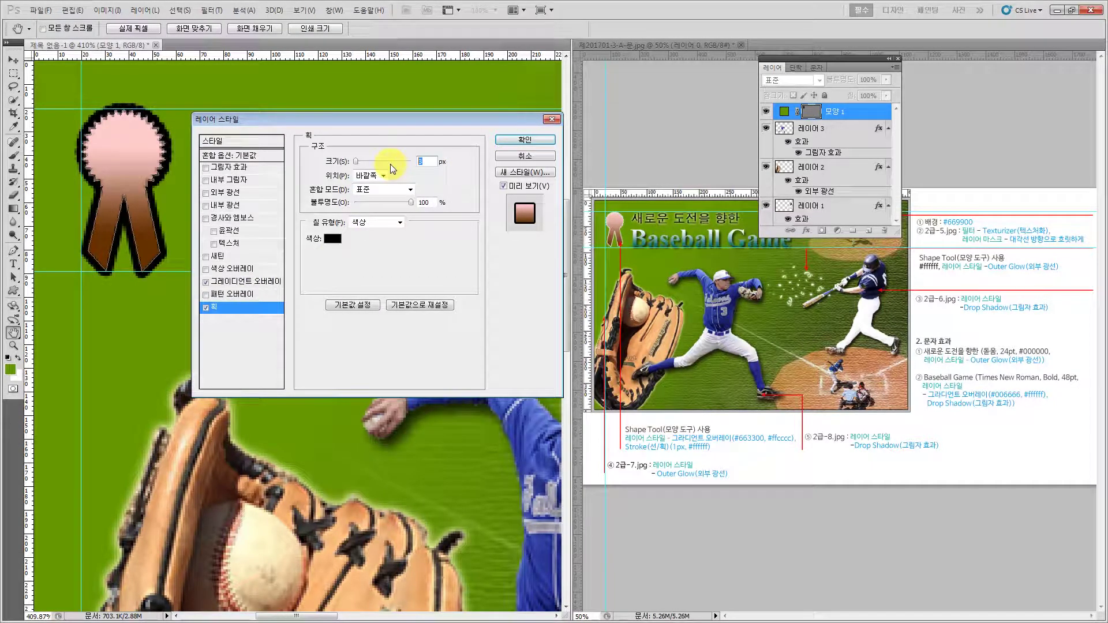
key("Down")
key("Down")
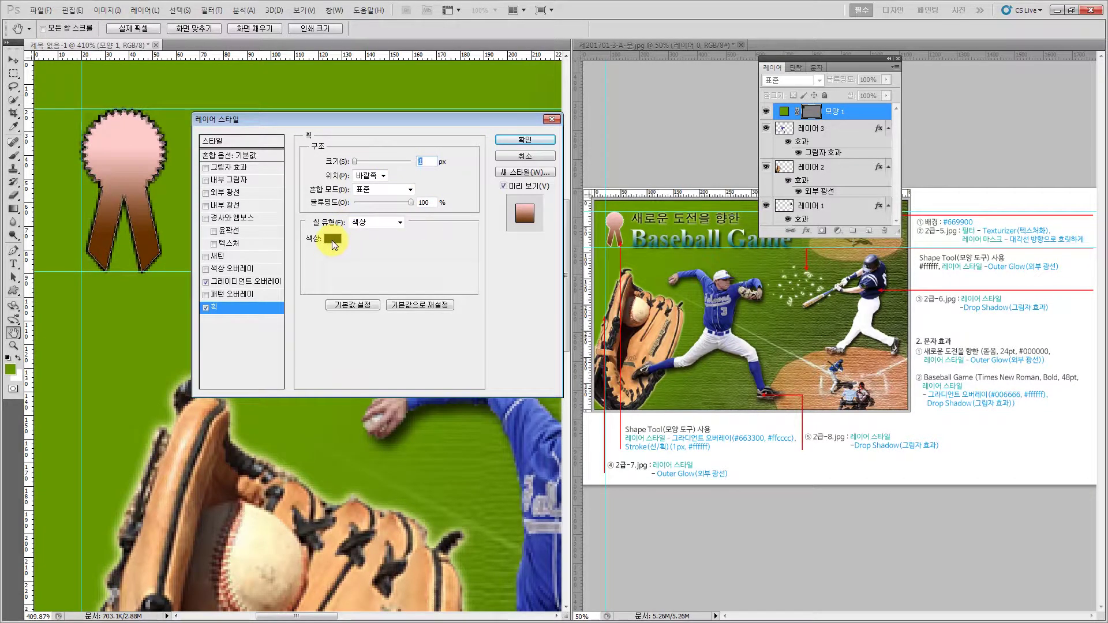
left_click(333, 244)
left_click(169, 94)
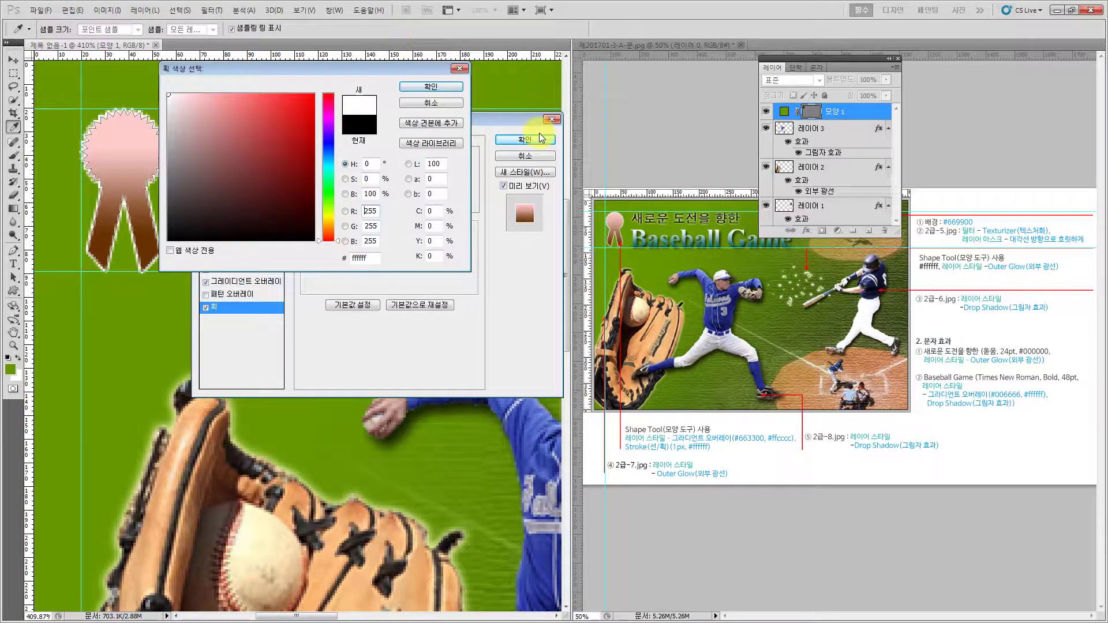
left_click(430, 87)
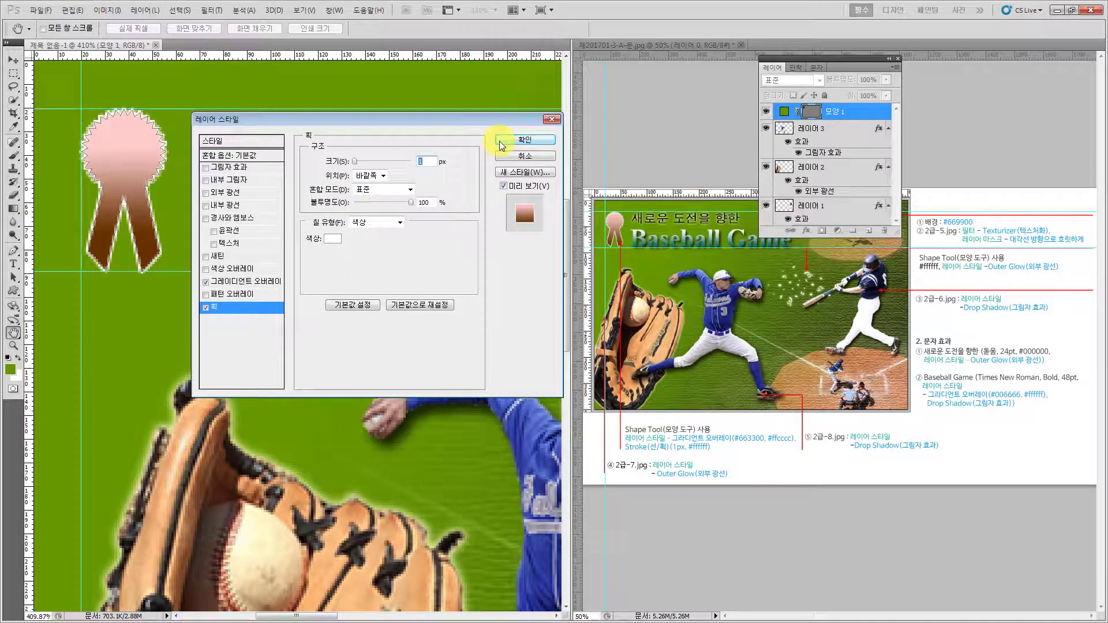
left_click(500, 141)
Draw the confetti custom shape, about 150 px wide, between the pitcher's glove and the batter's bat
key("z")
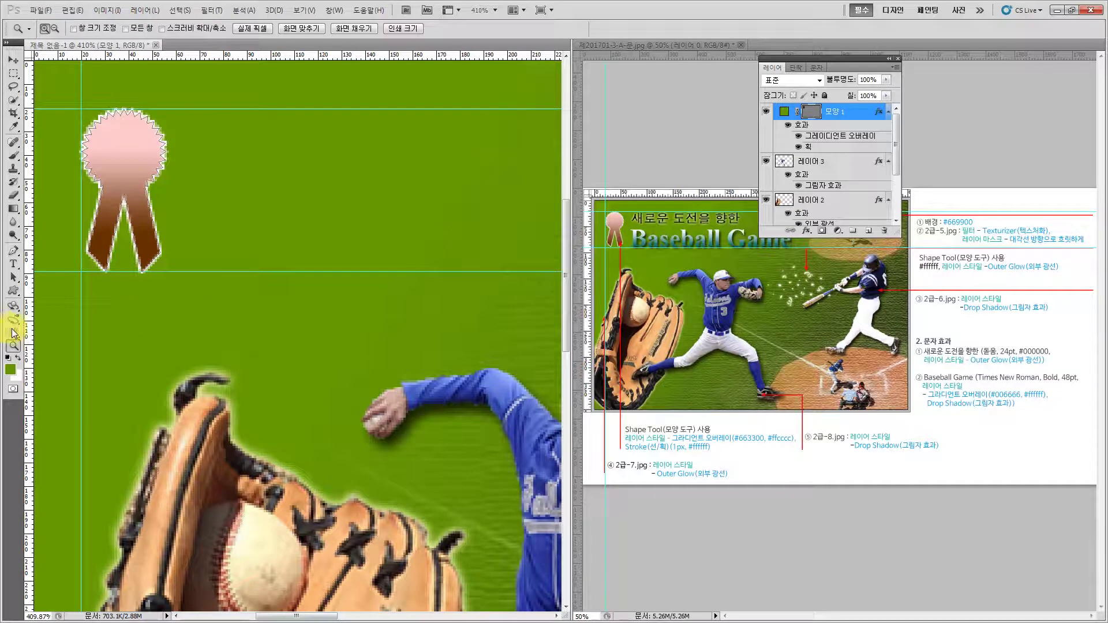
key("h")
left_click_drag(361, 397, 230, 234)
left_click_drag(426, 363, 203, 353)
left_click_drag(354, 348, 160, 337)
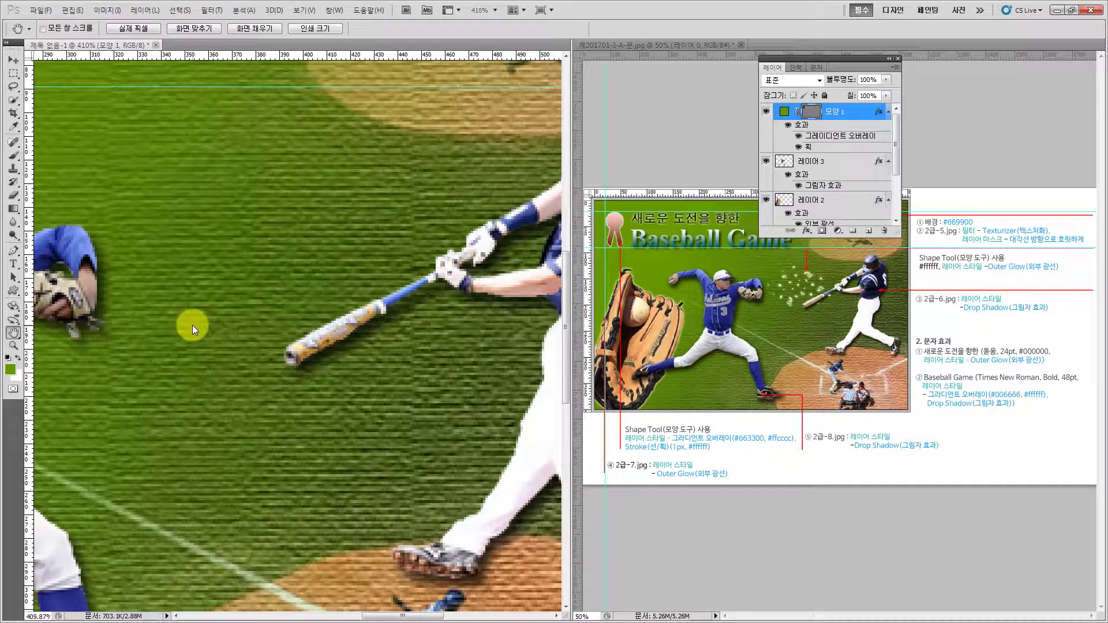
key("ctrl+minus")
key("ctrl+minus")
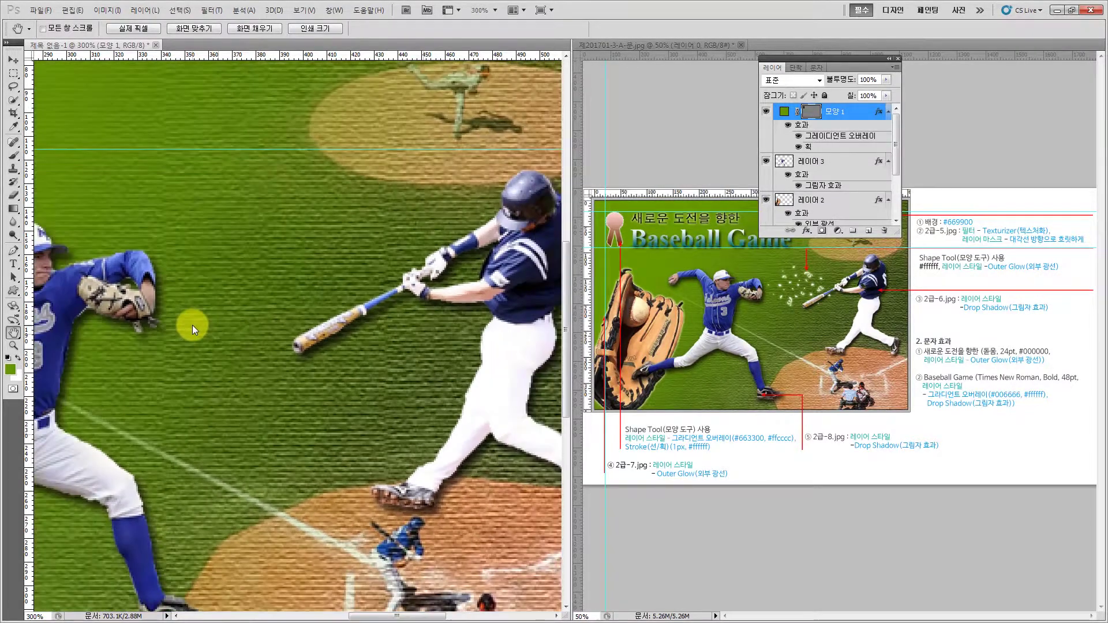
left_click_drag(334, 246, 299, 253)
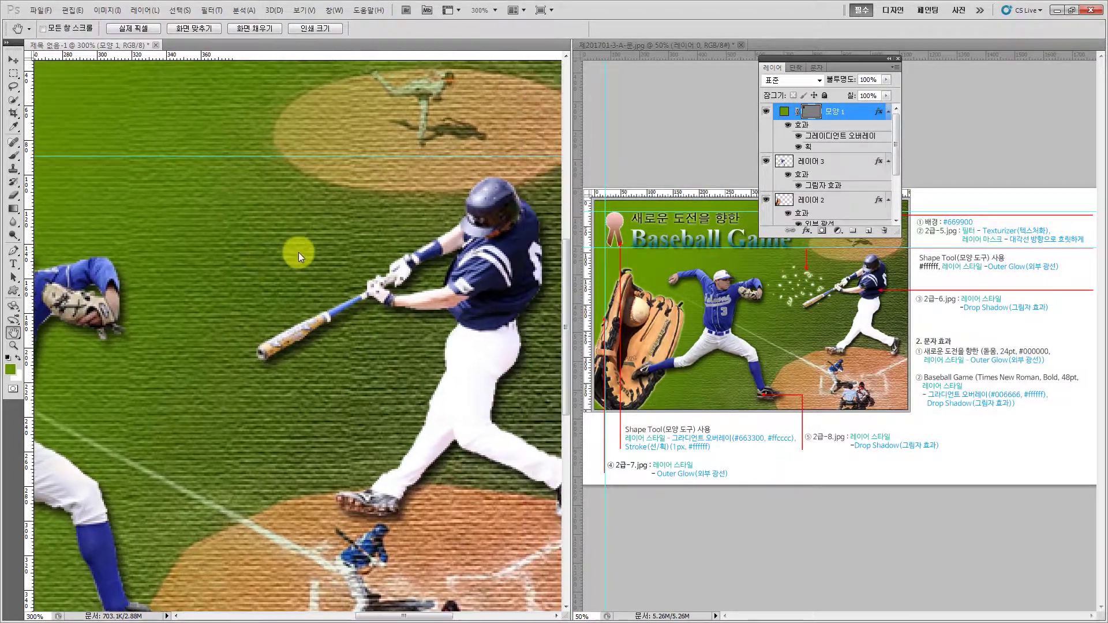
left_click(16, 295)
left_click(237, 29)
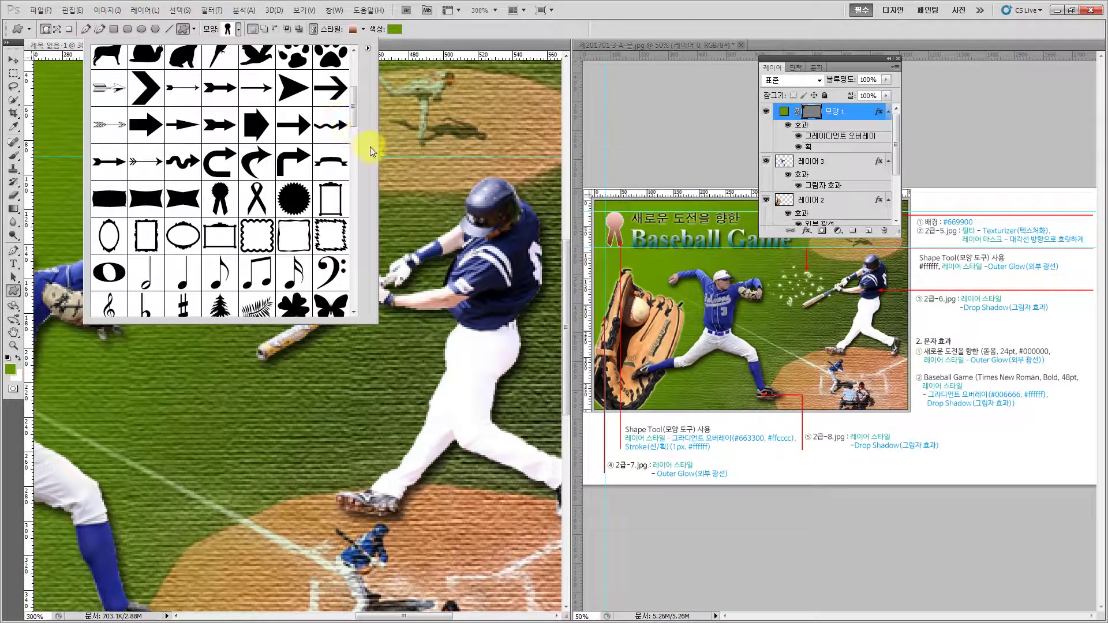
left_click_drag(354, 104, 355, 192)
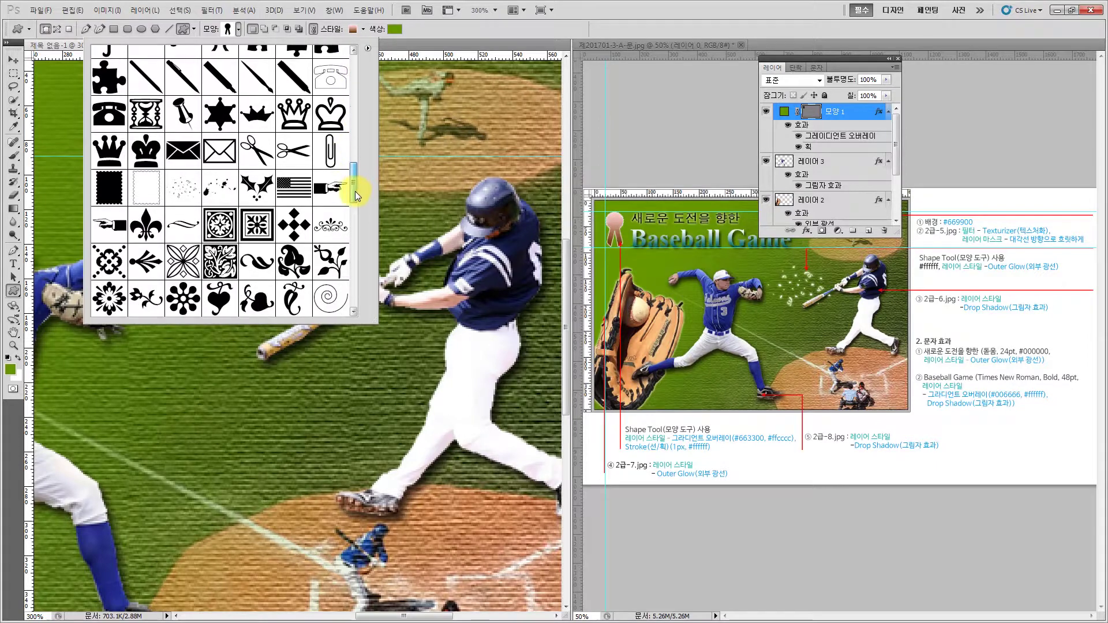
left_click(190, 195)
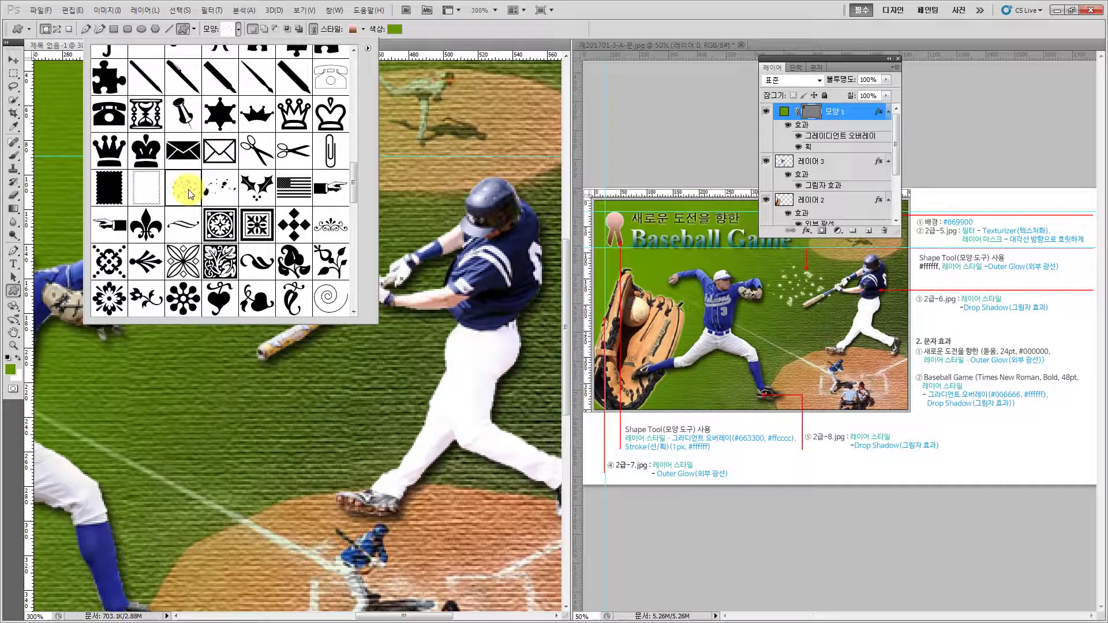
key("Return")
mouse_move(251, 191)
left_mouse_down()
mouse_move(407, 82)
mouse_move(99, 238)
left_mouse_up()
Move the confetti shape slightly down toward the pitcher's glove
left_click(12, 61)
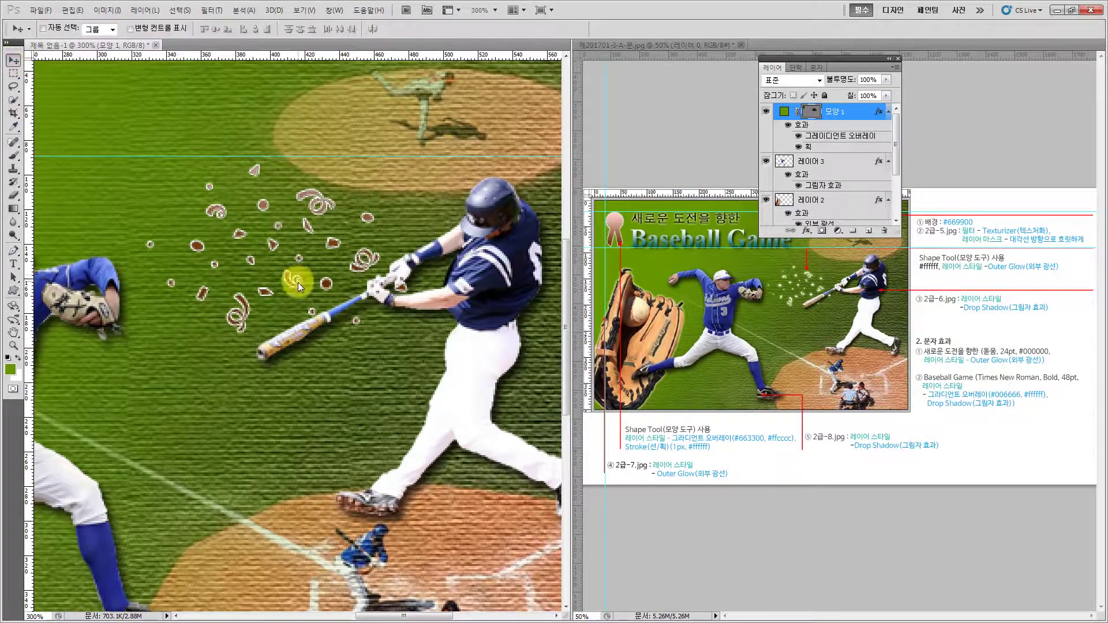
left_click_drag(273, 243, 249, 260)
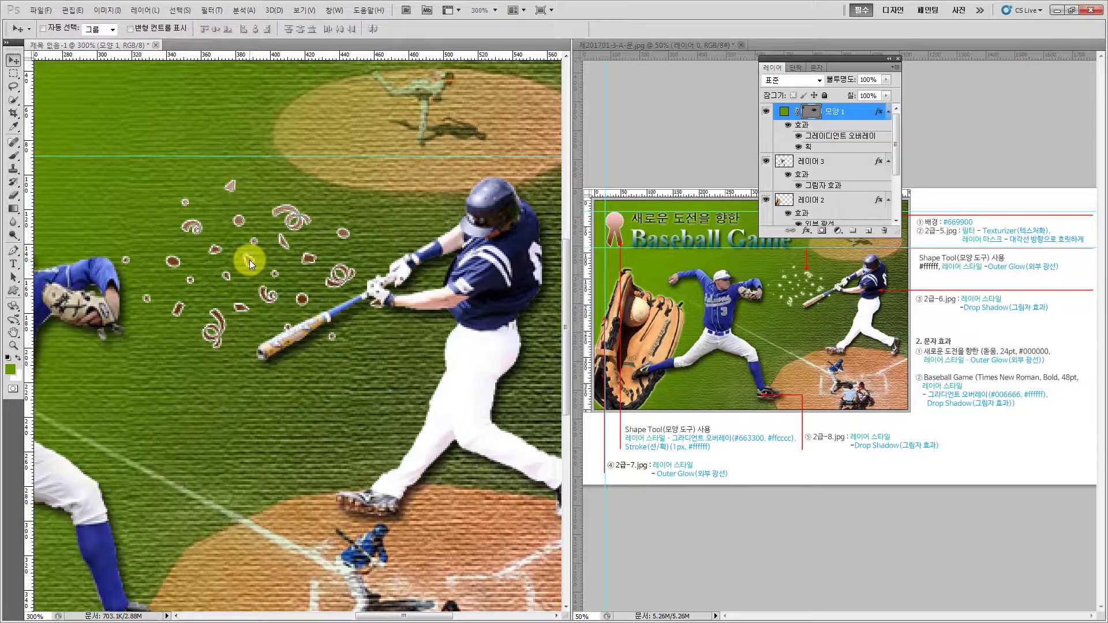
key("ctrl+t")
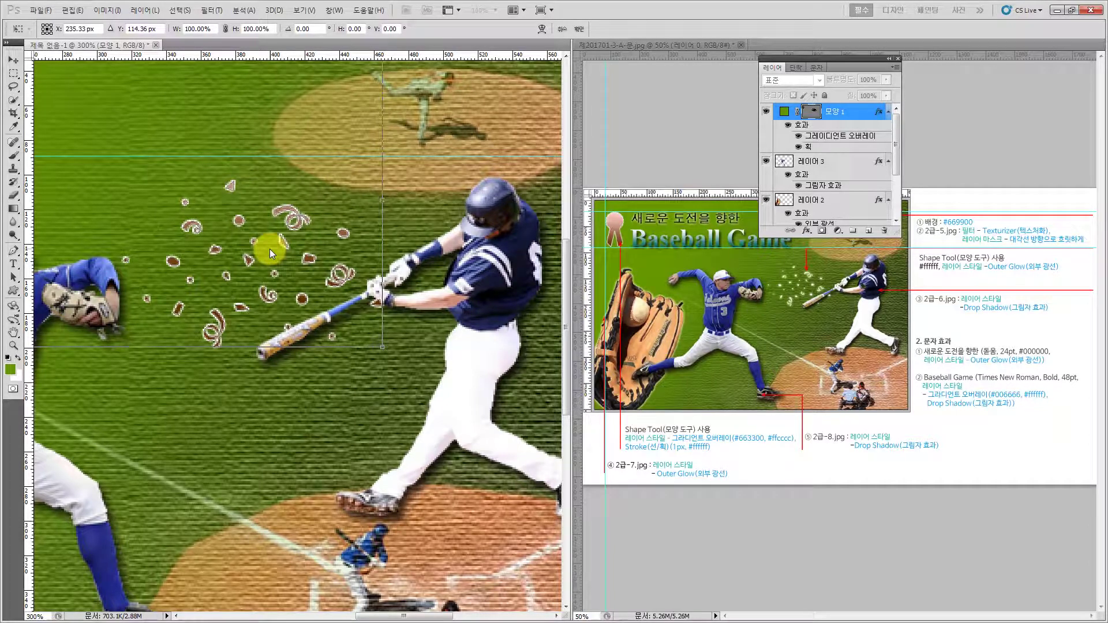
key("Return")
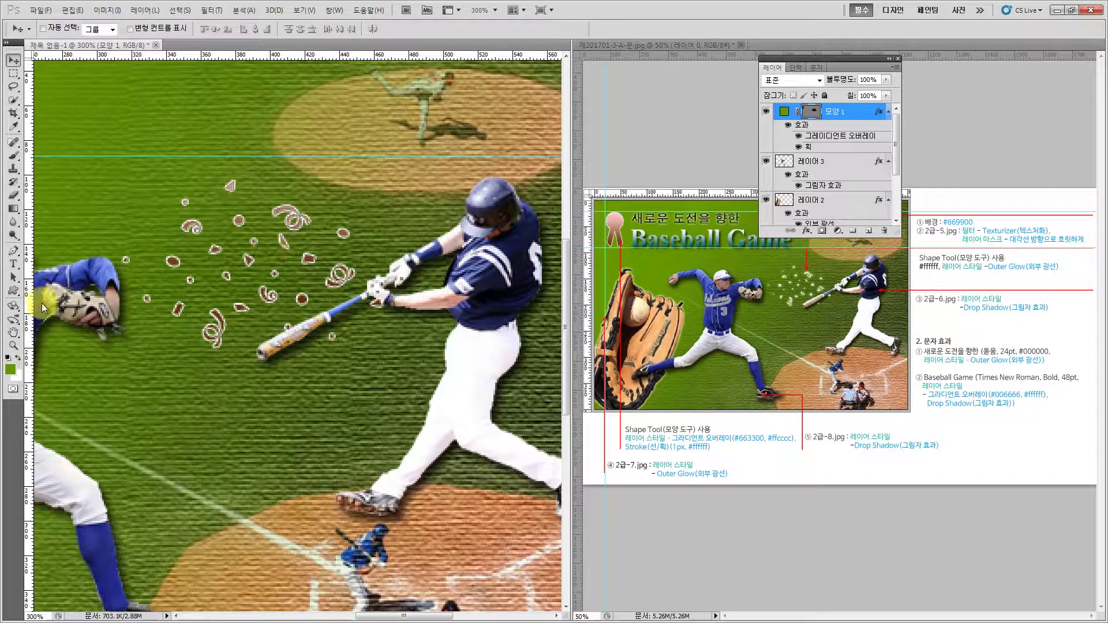
Delete the confetti from the ribbon's shape layer and redraw it about 150 px wide on its own layer above 레이어 3
left_click(13, 277)
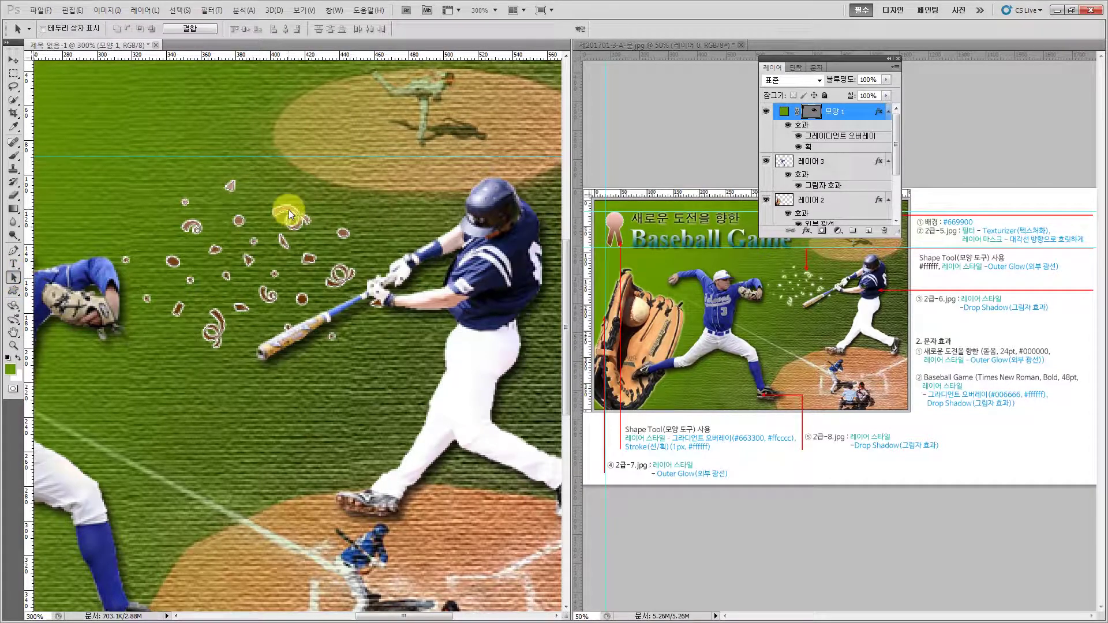
key("Delete")
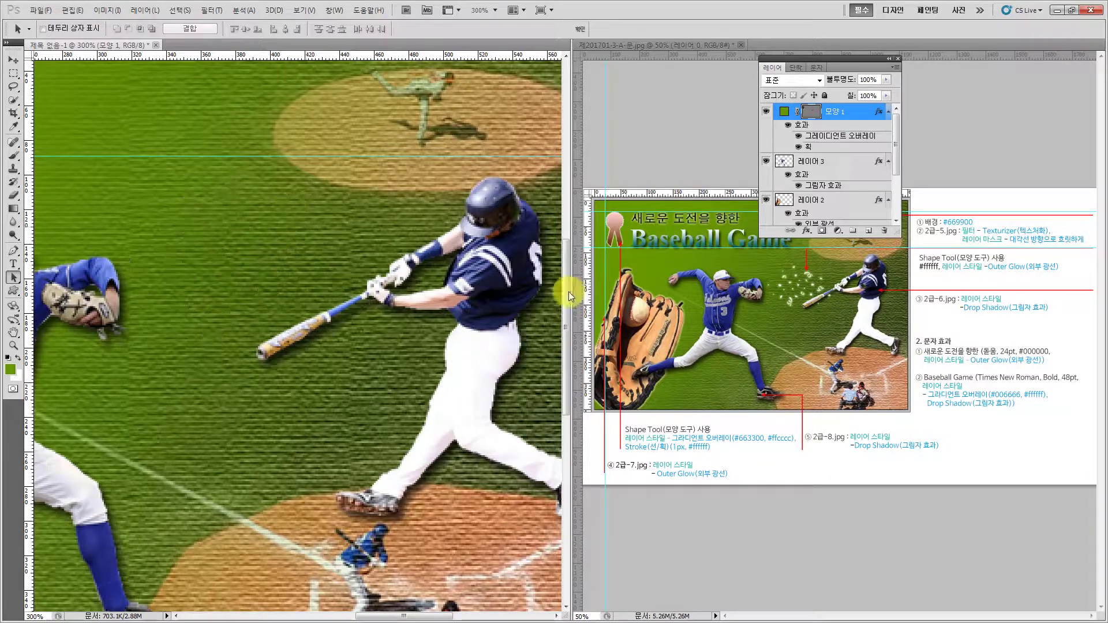
left_click(834, 164)
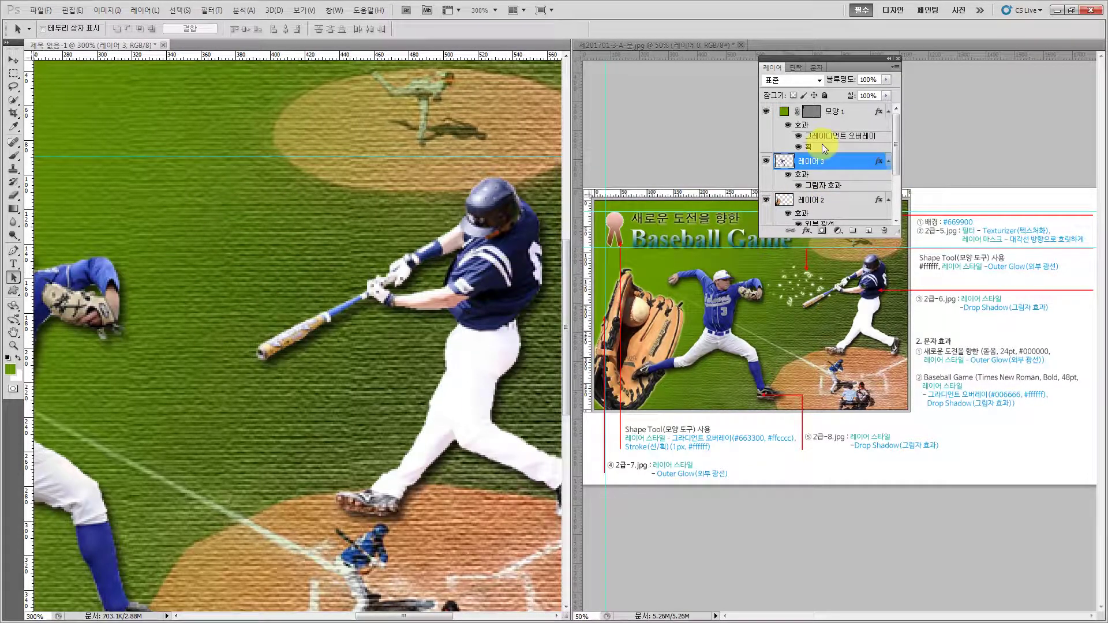
left_click(13, 291)
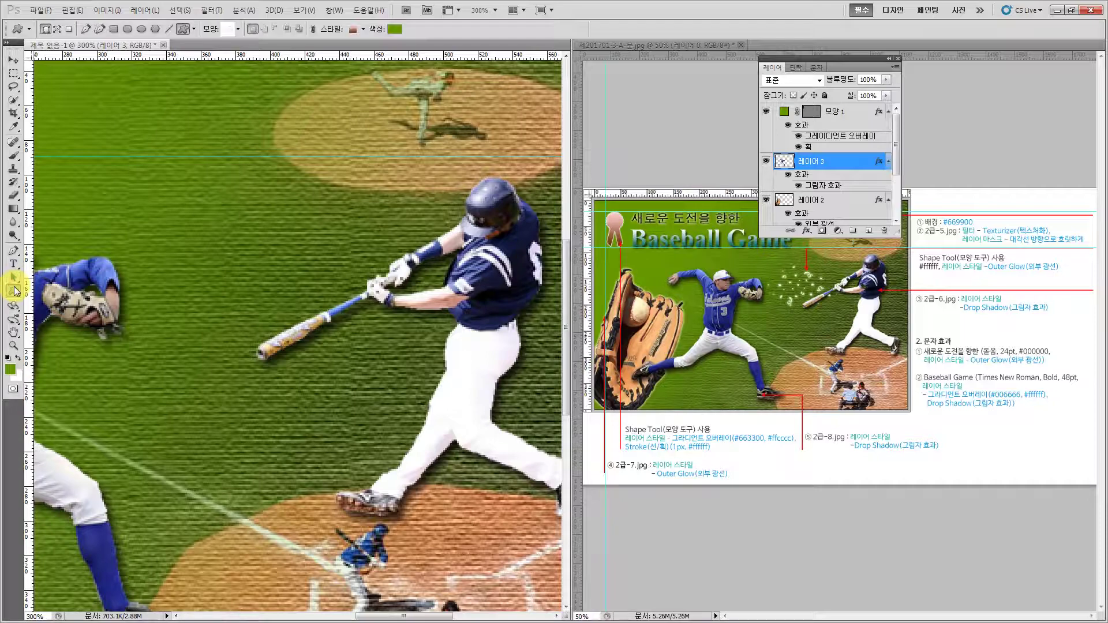
left_click_drag(127, 328, 414, 154)
Scale the new confetti shape to about 91% and place it between the pitcher's glove and the bat
key("ctrl+t")
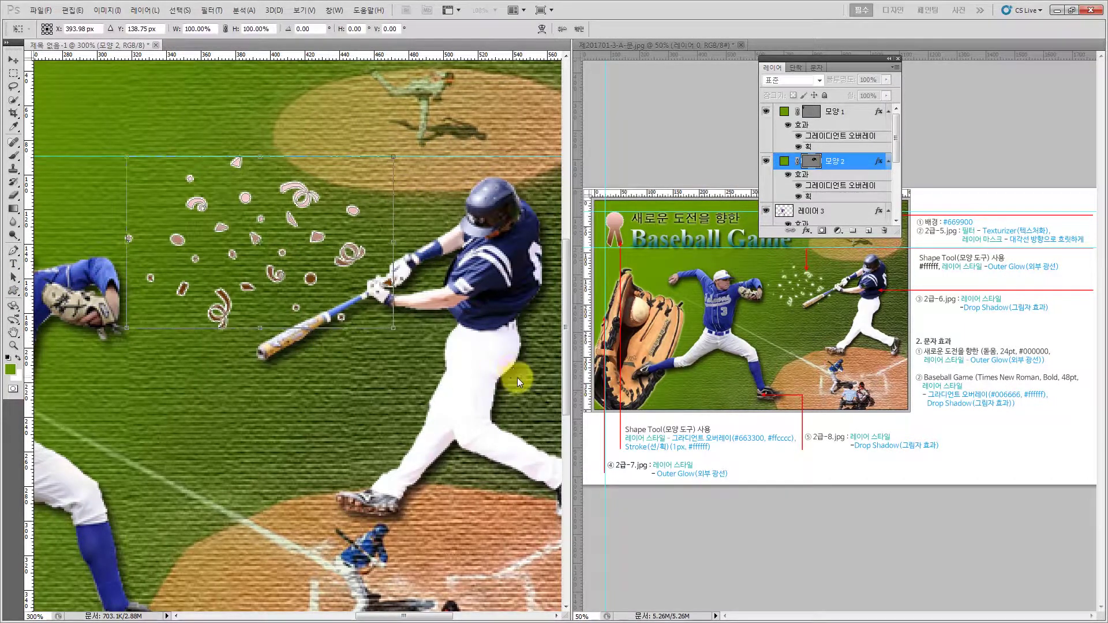
left_click_drag(392, 331, 370, 317)
left_click_drag(254, 269, 249, 284)
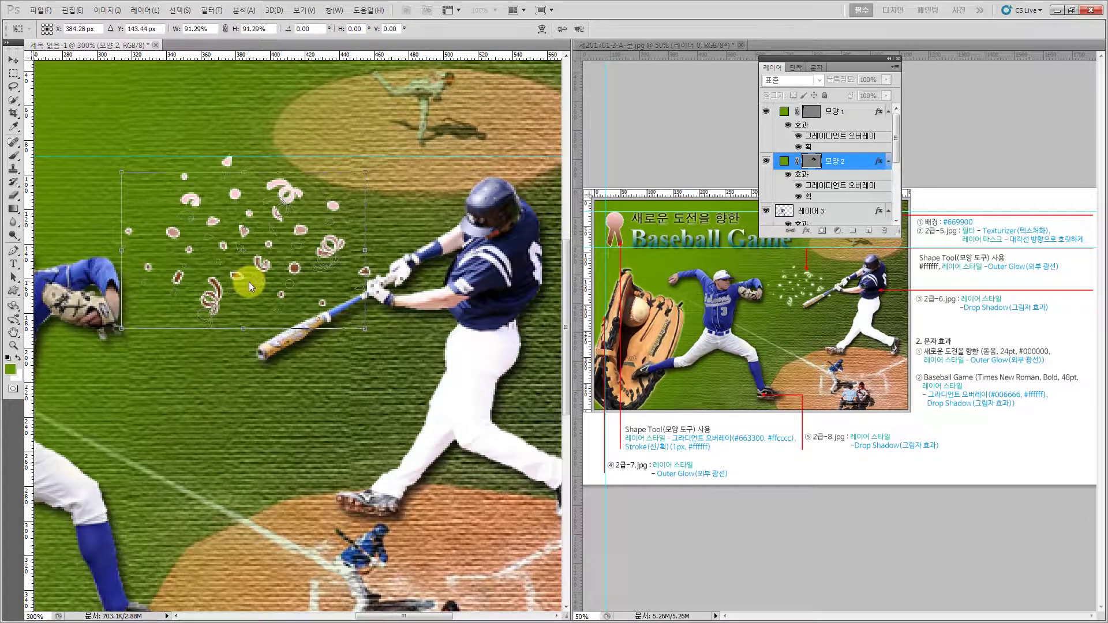
key("Return")
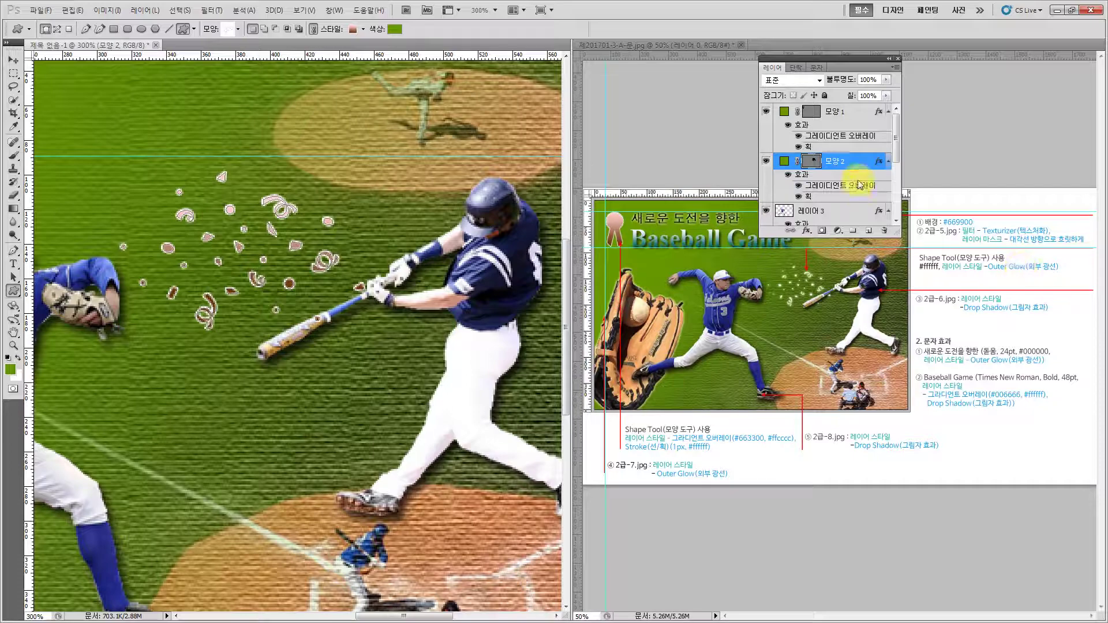
Add an Outer Glow layer style with the default Screen mode, 75% opacity and 5 px size to the confetti shape
left_click(806, 231)
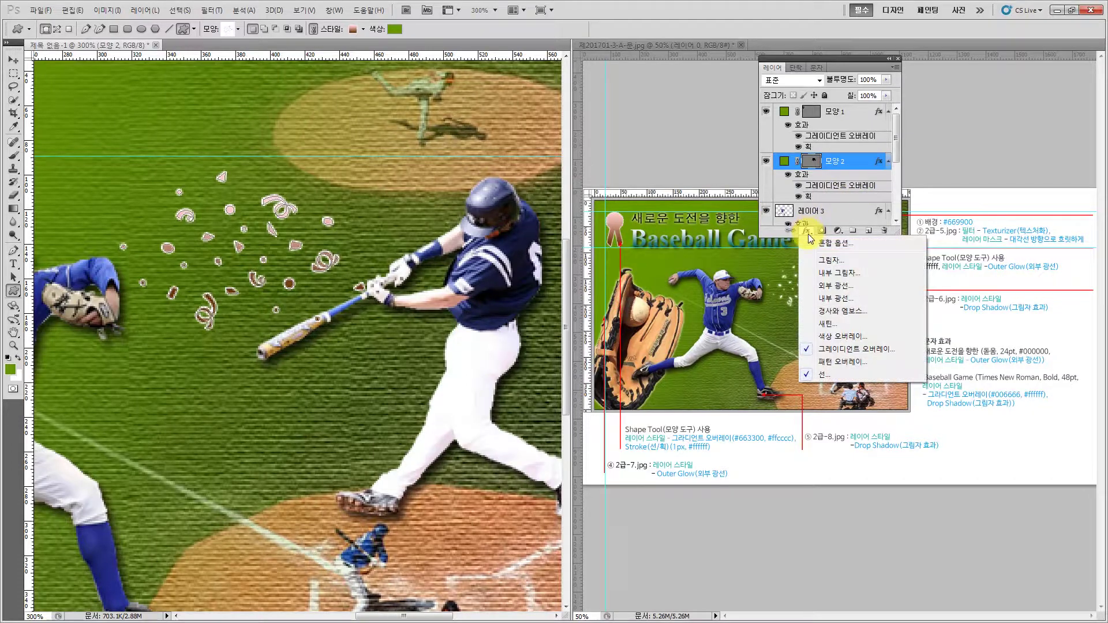
left_click(838, 286)
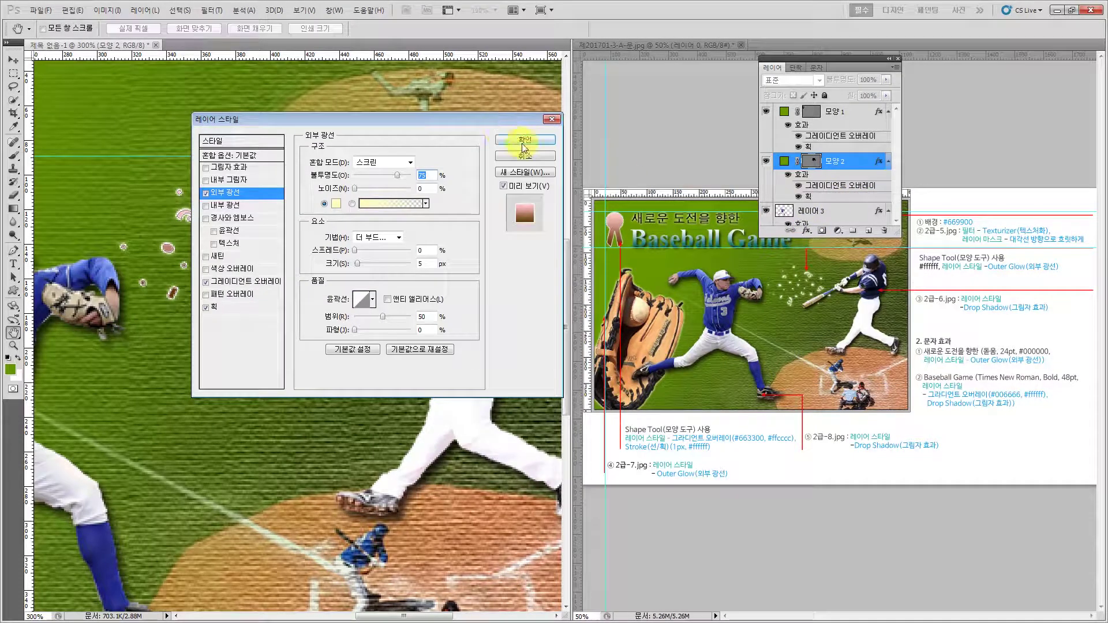
left_click(523, 141)
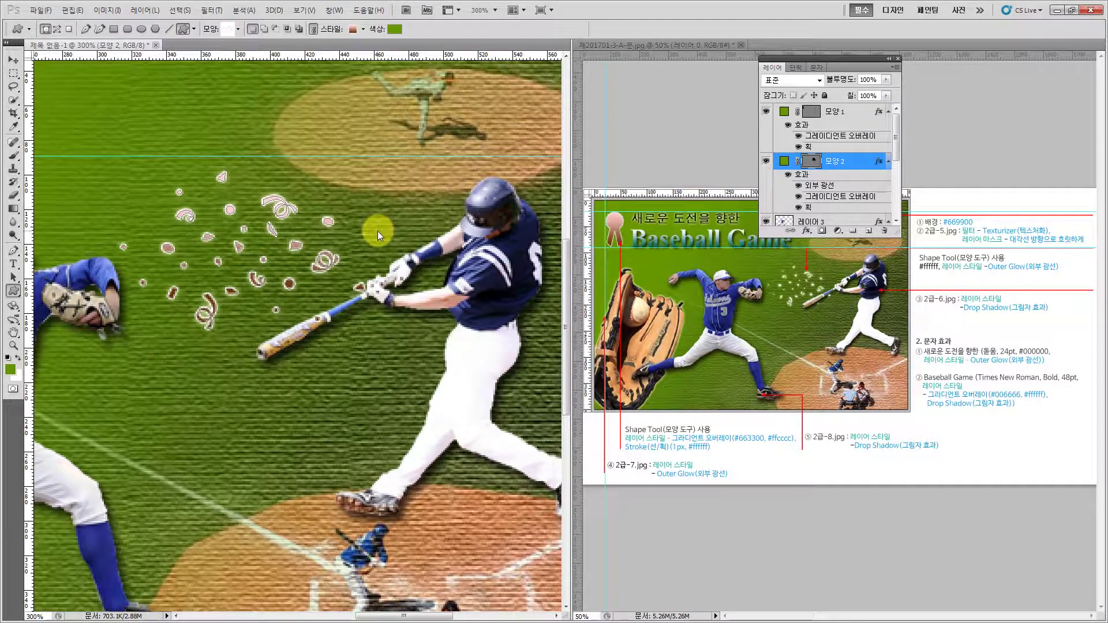
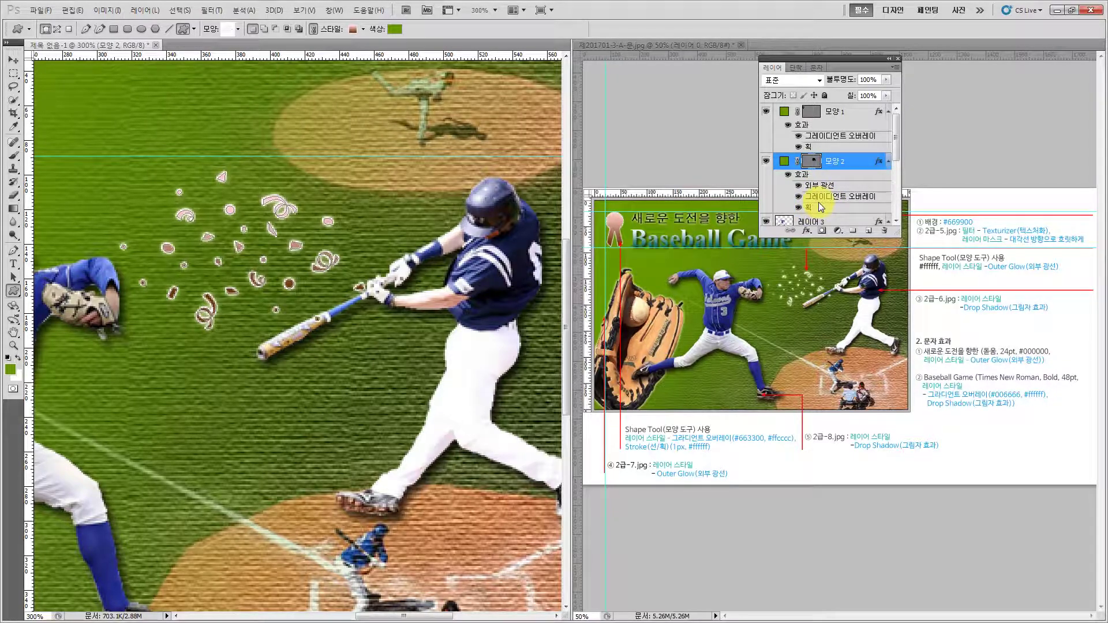
Turn off the Stroke and Gradient Overlay effects on the confetti layer, keeping only the Outer Glow
double_click(818, 200)
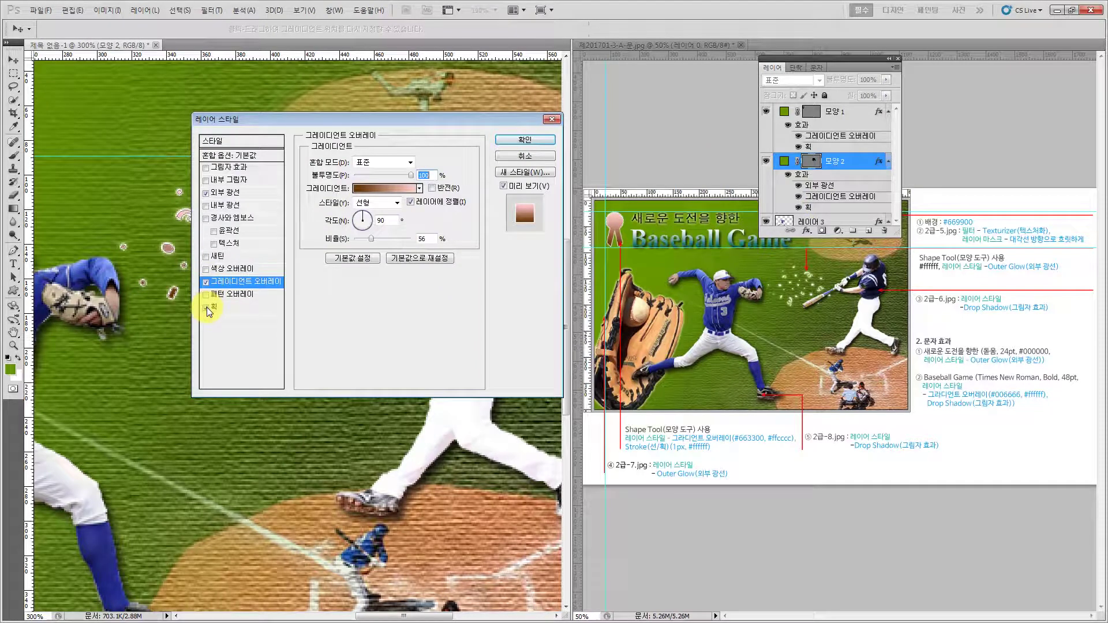
left_click(206, 308)
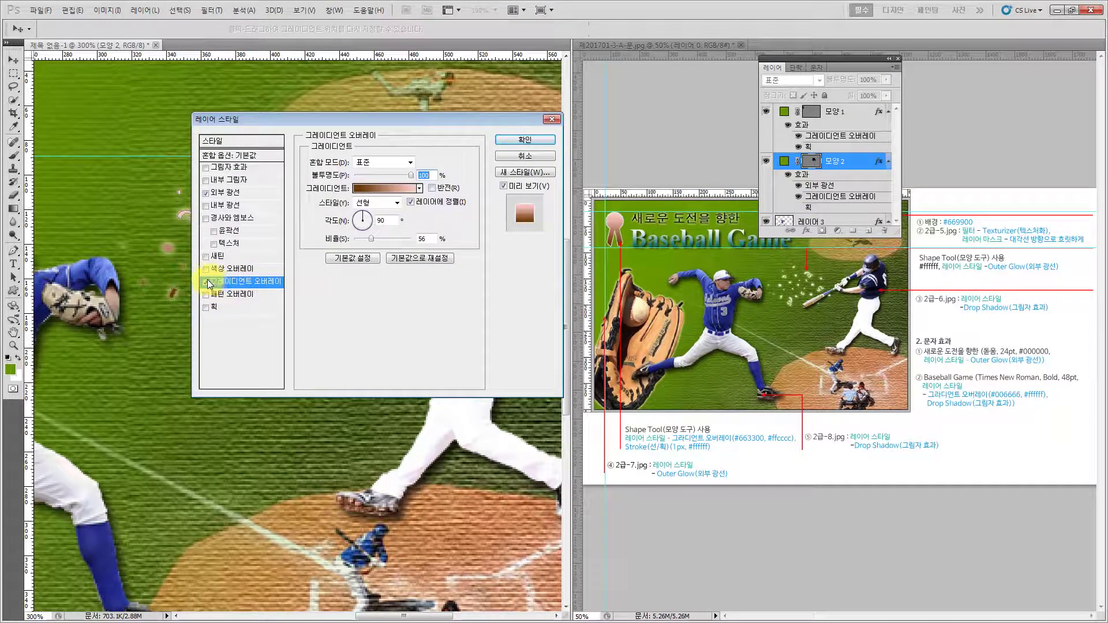
left_click(206, 281)
left_click(224, 192)
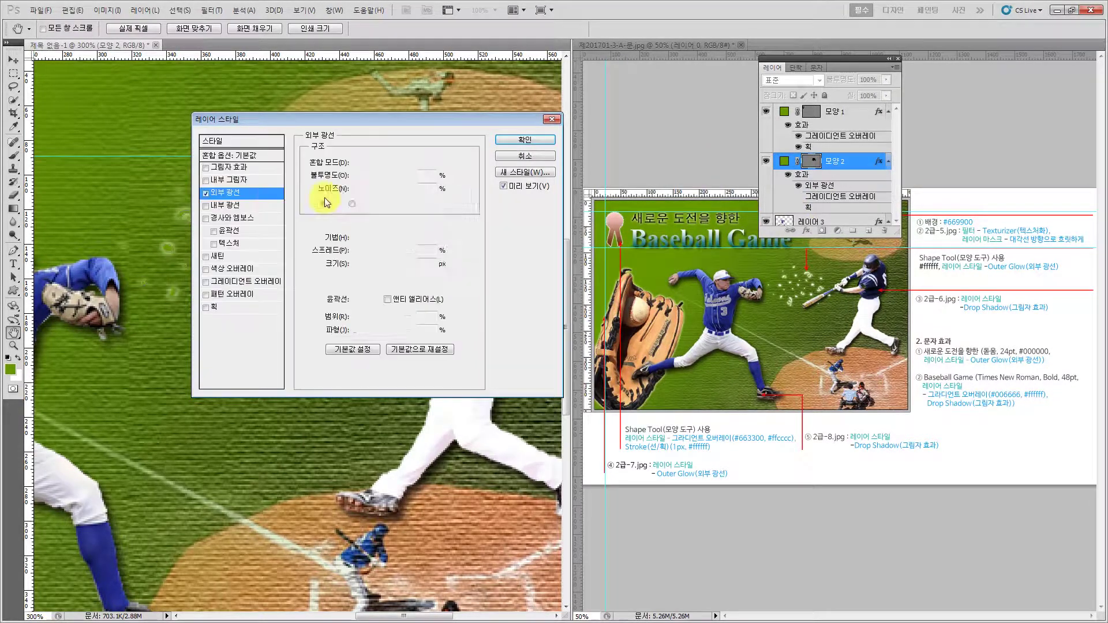
left_click(534, 140)
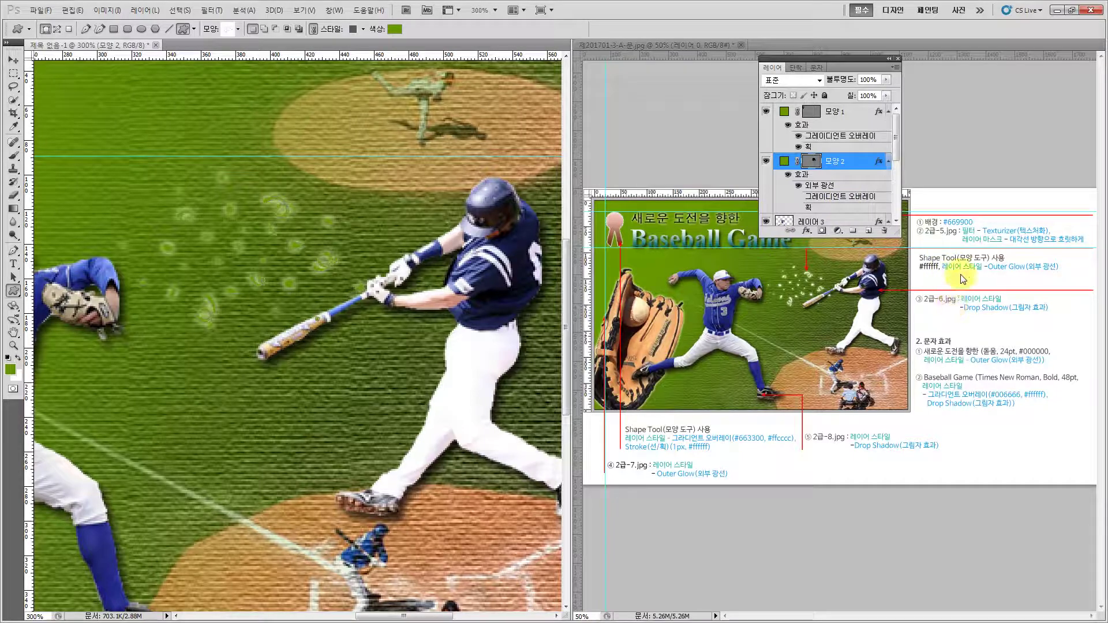
Set the confetti shape's fill color to white (#ffffff)
left_click(395, 29)
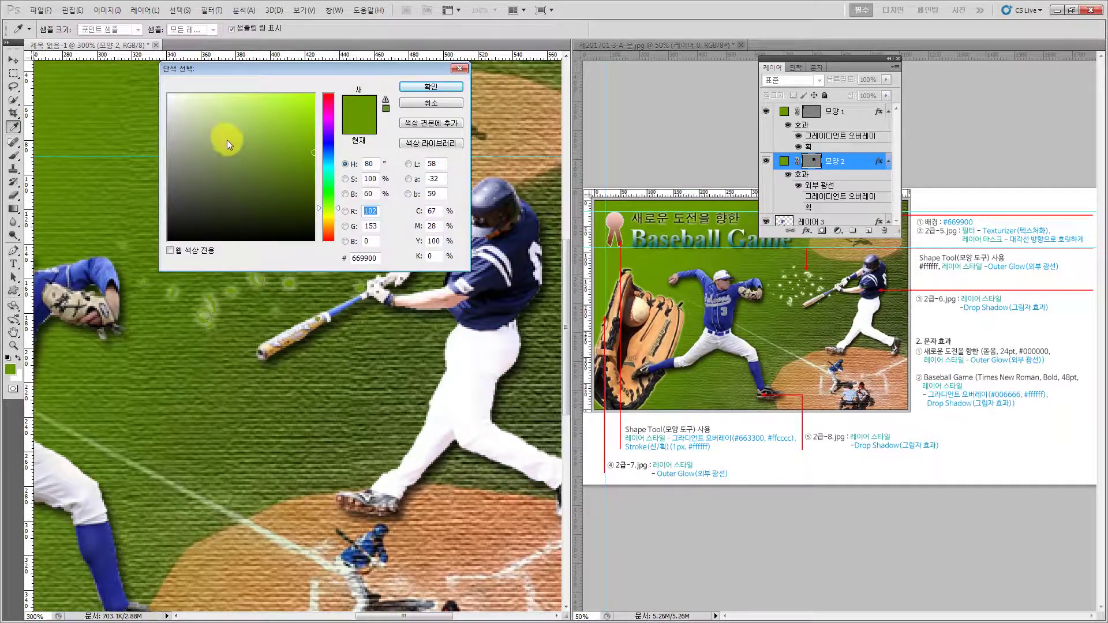
left_click_drag(226, 139, 129, 59)
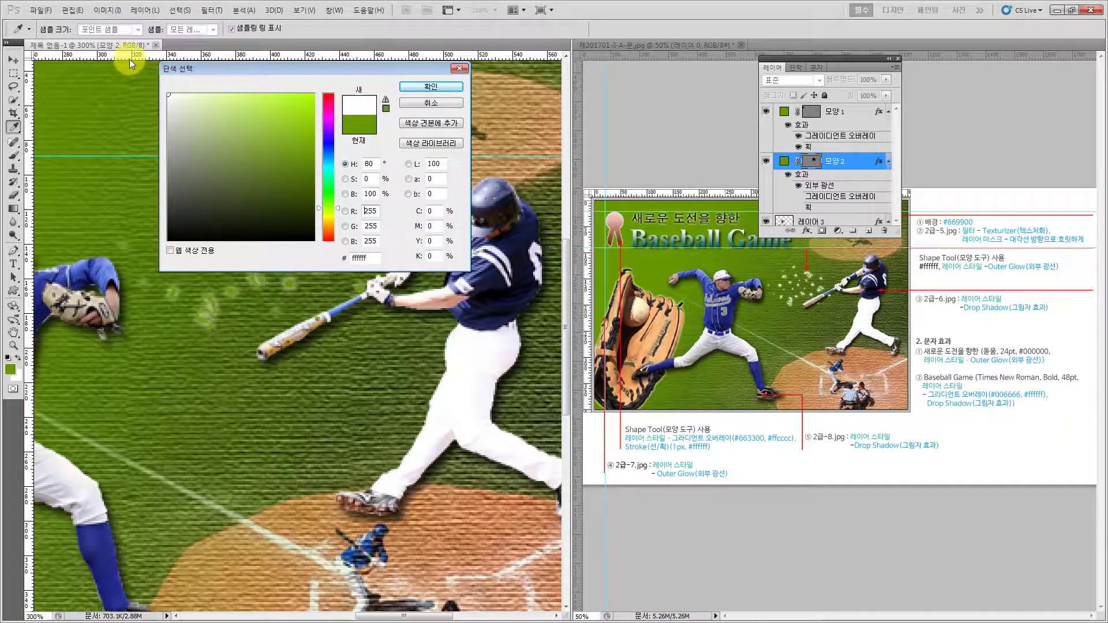
left_click(429, 87)
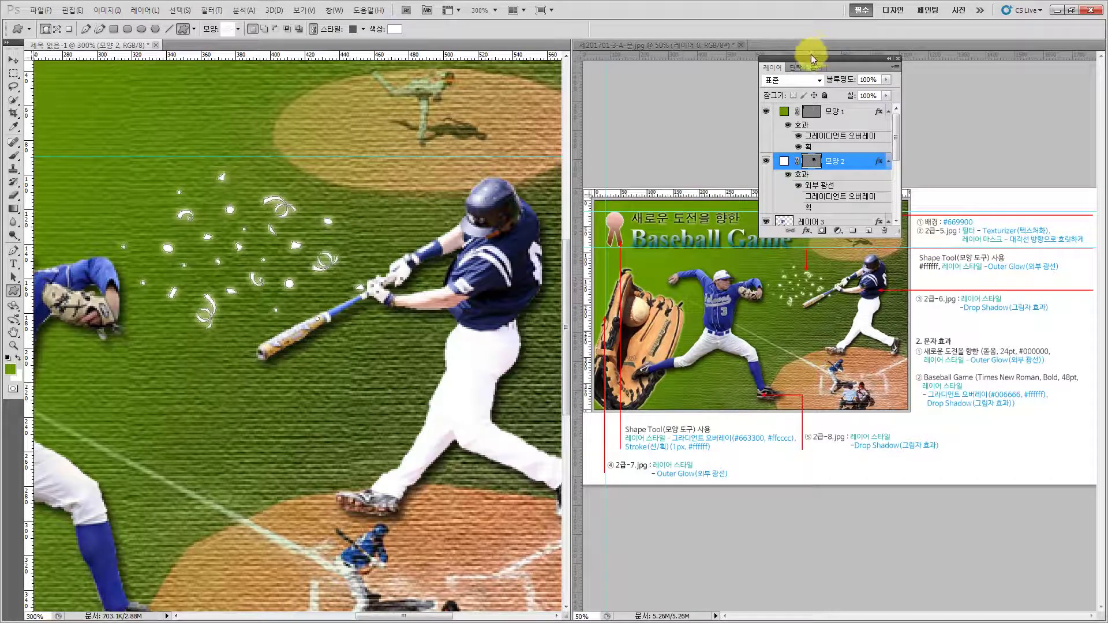
Start a text layer beside the award ribbon, just above the lower horizontal guide
left_click_drag(811, 56, 963, 66)
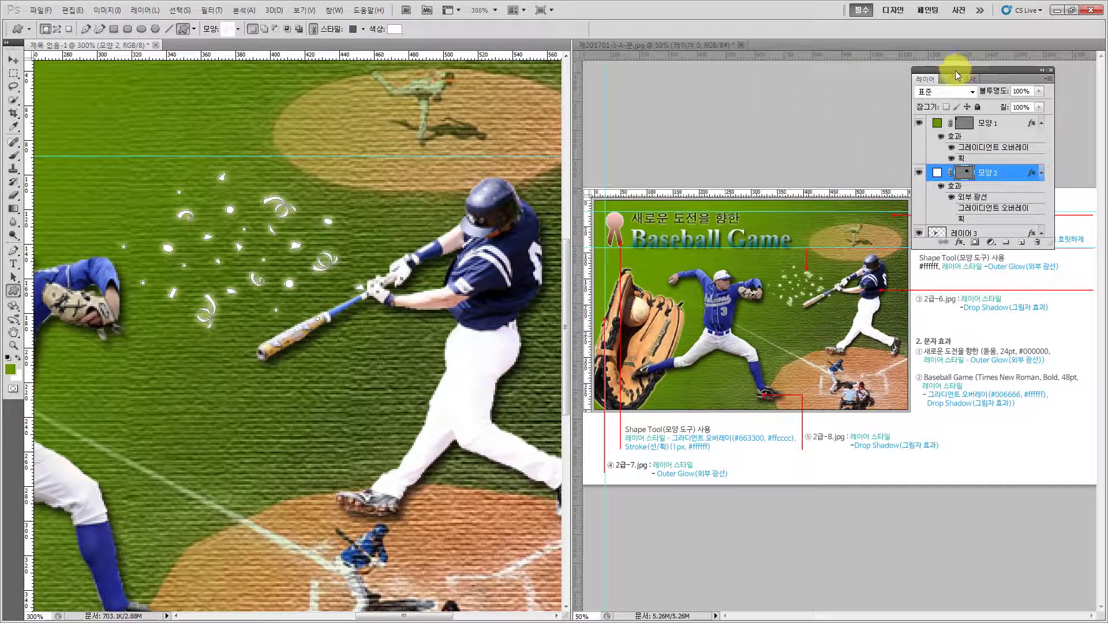
left_click(710, 233)
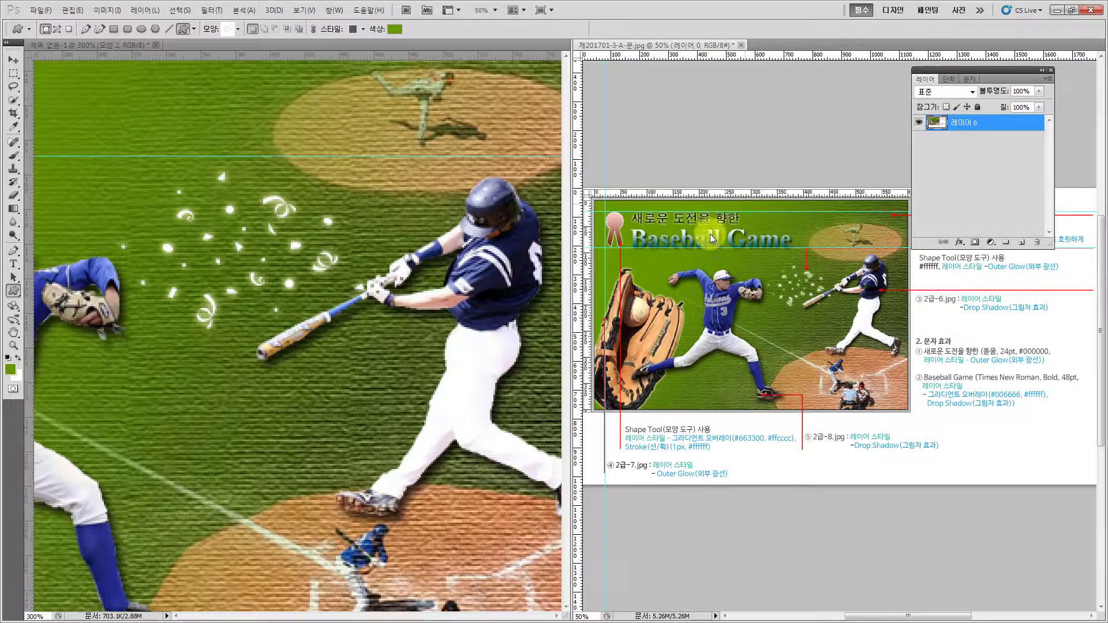
left_click(161, 183)
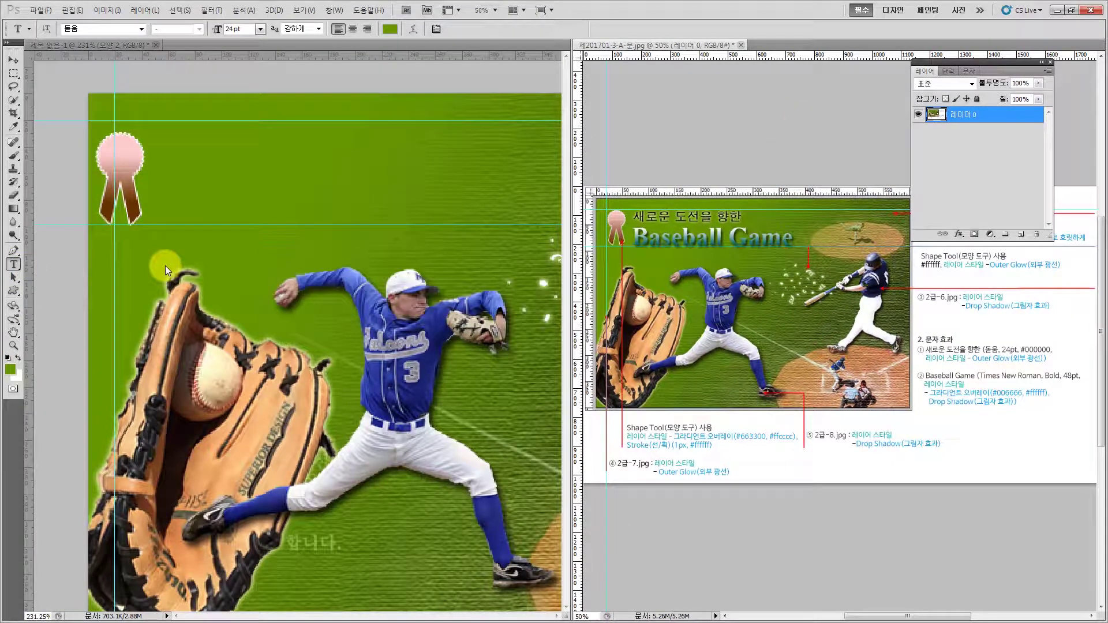
left_click(168, 220)
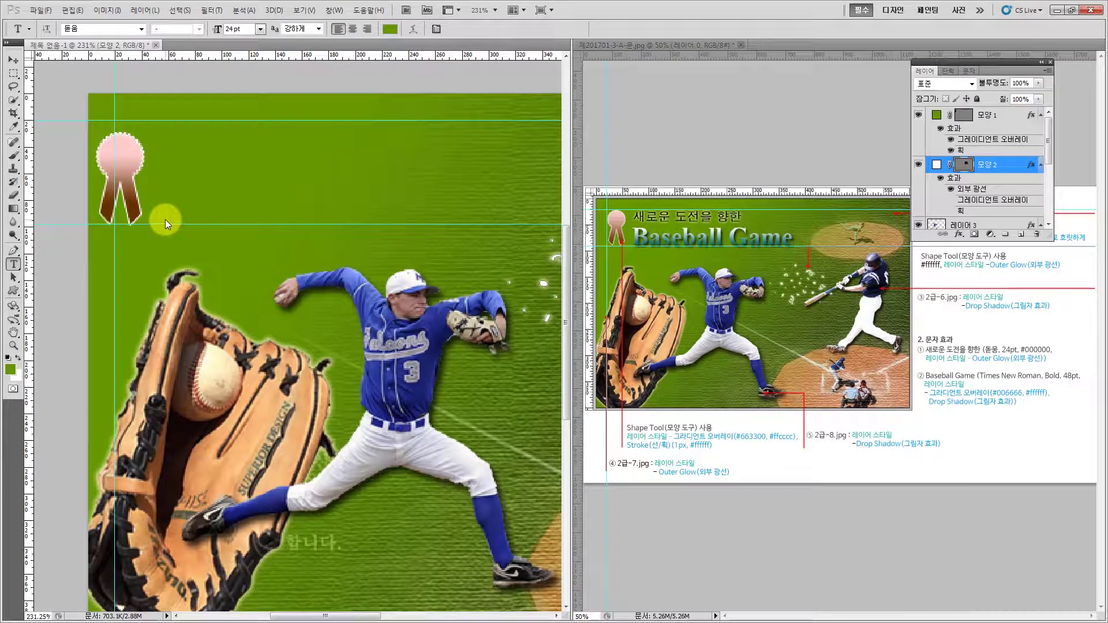
left_click(165, 220)
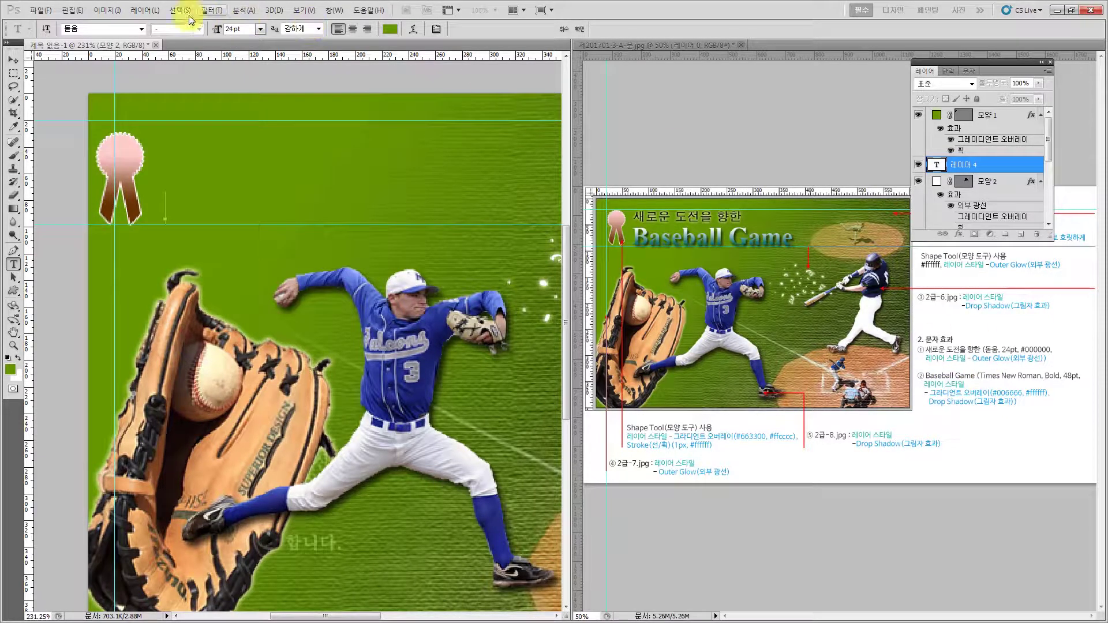
Set the title text's font to Times New Roman with the Bold style
left_click(85, 33)
left_click(83, 29)
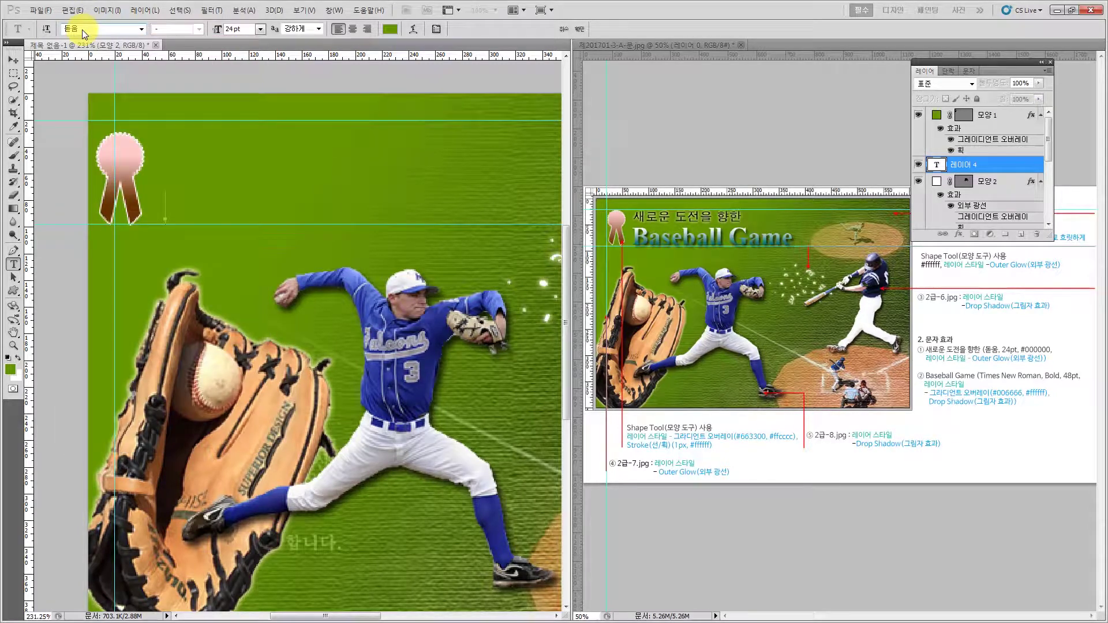
type("Times New Roman")
key("Return")
left_click(200, 30)
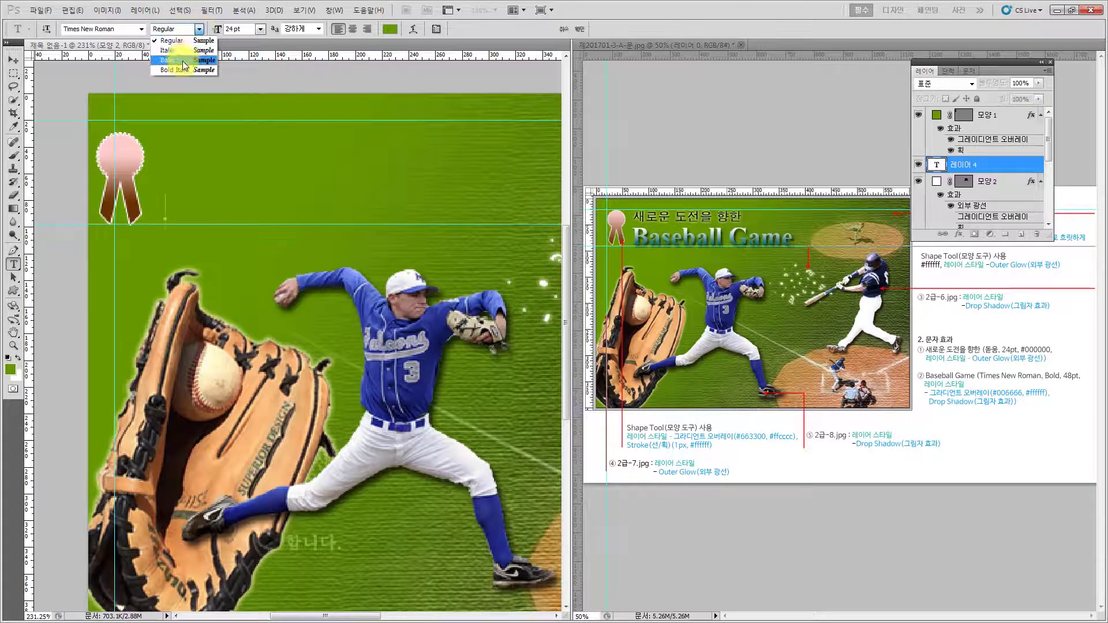
left_click(176, 55)
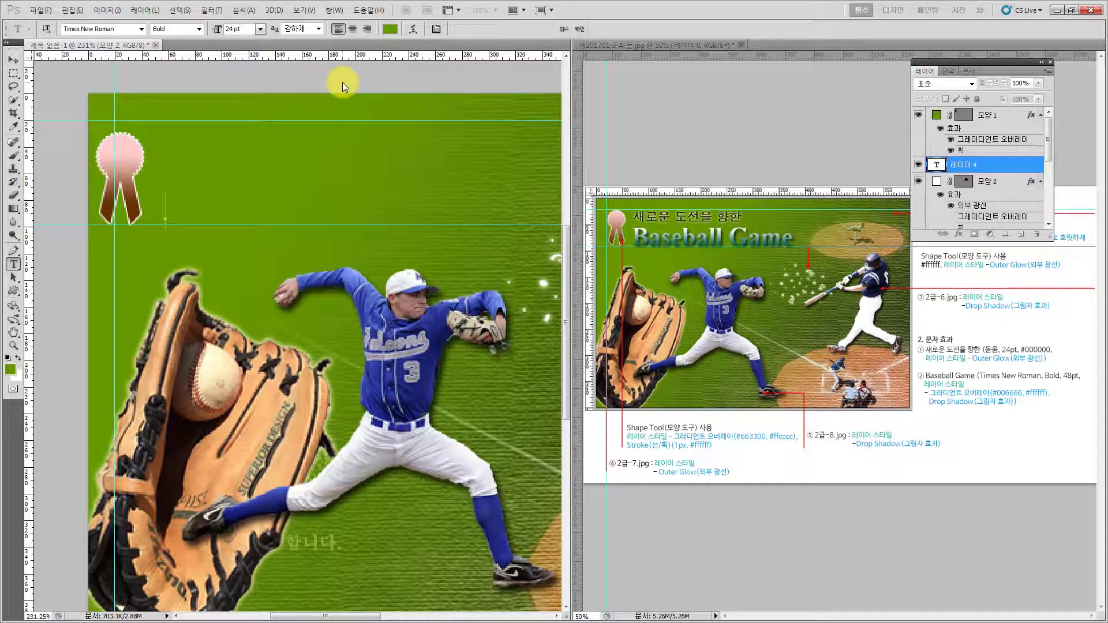
Set the title text's size to 48 pt and its color to white (#ffffff)
left_click(247, 28)
type("48")
key("Return")
left_click(390, 30)
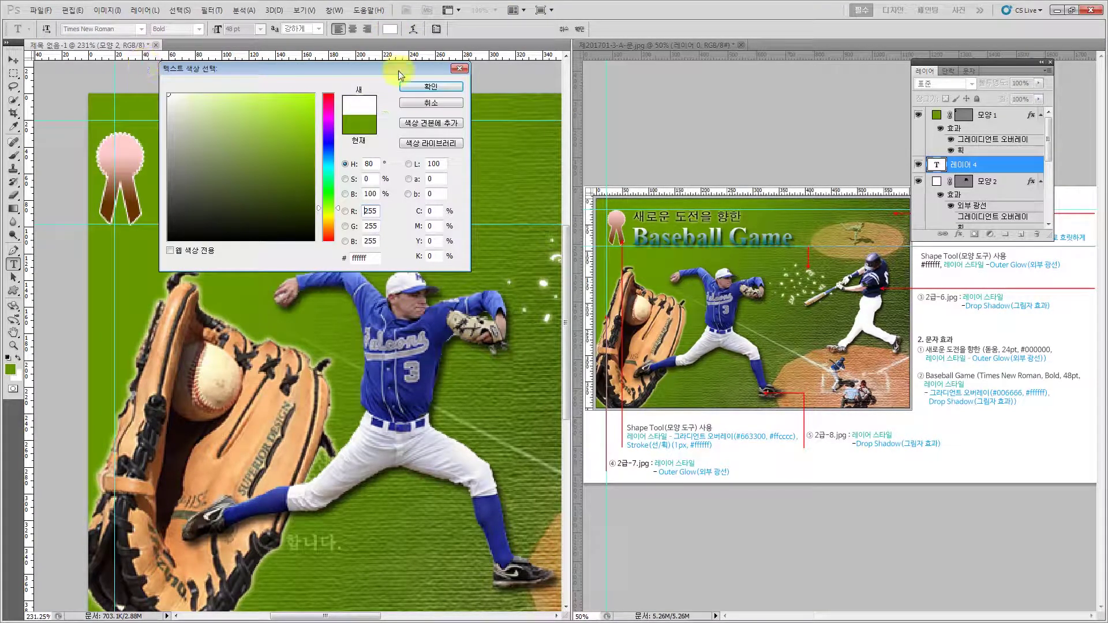
left_click(432, 86)
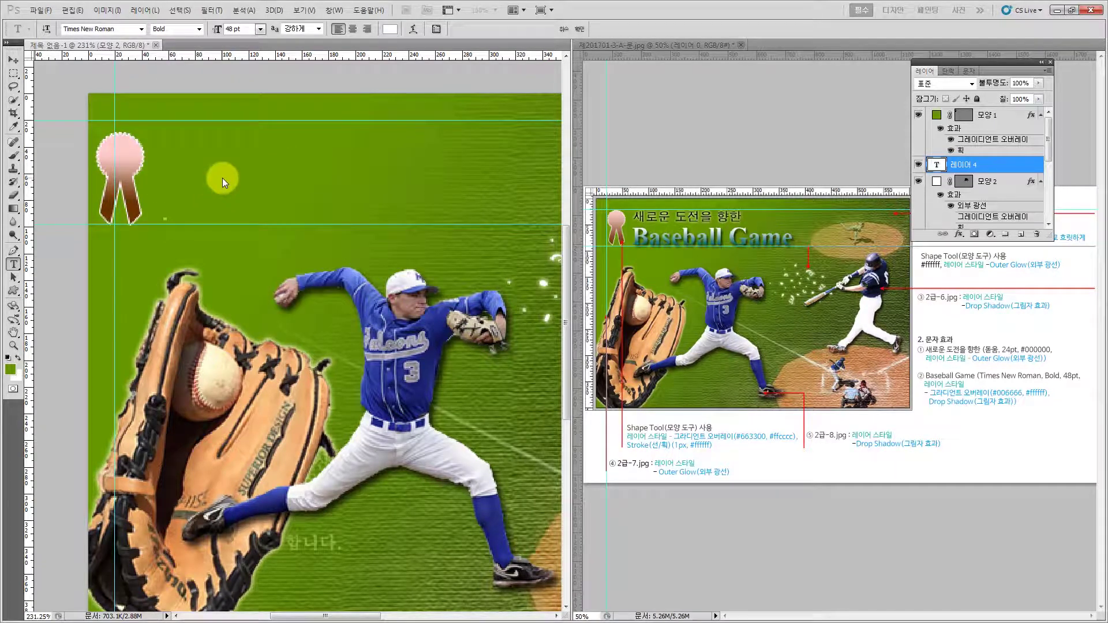
Enter "Baseball Game" as the title text beside the award ribbon and commit it
type("ㅠ")
key("BackSpace")
type("B")
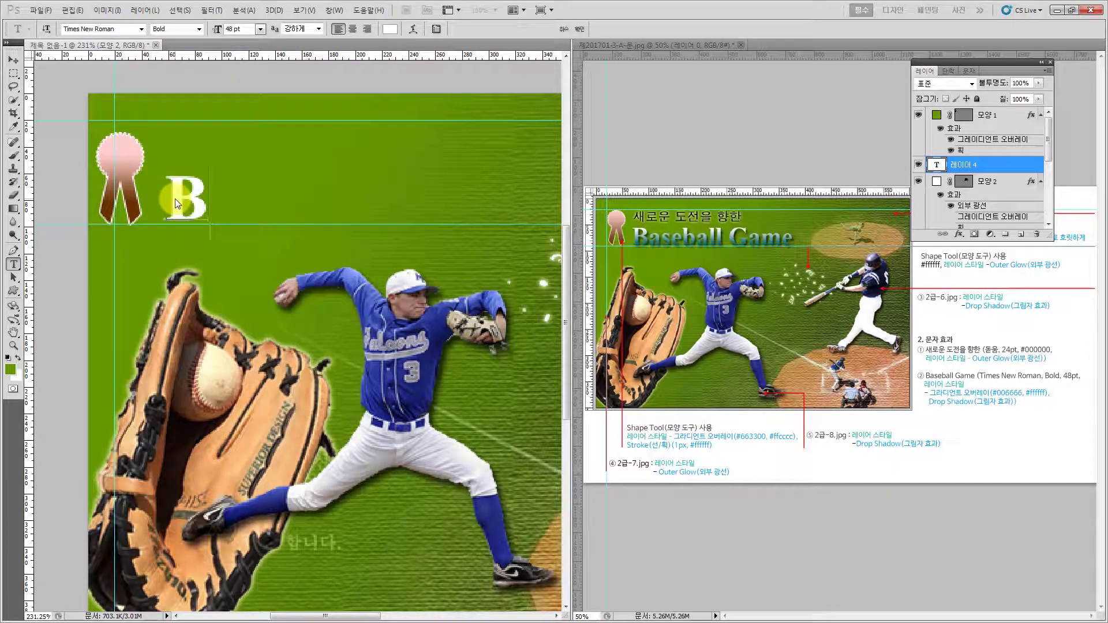
type("aseba")
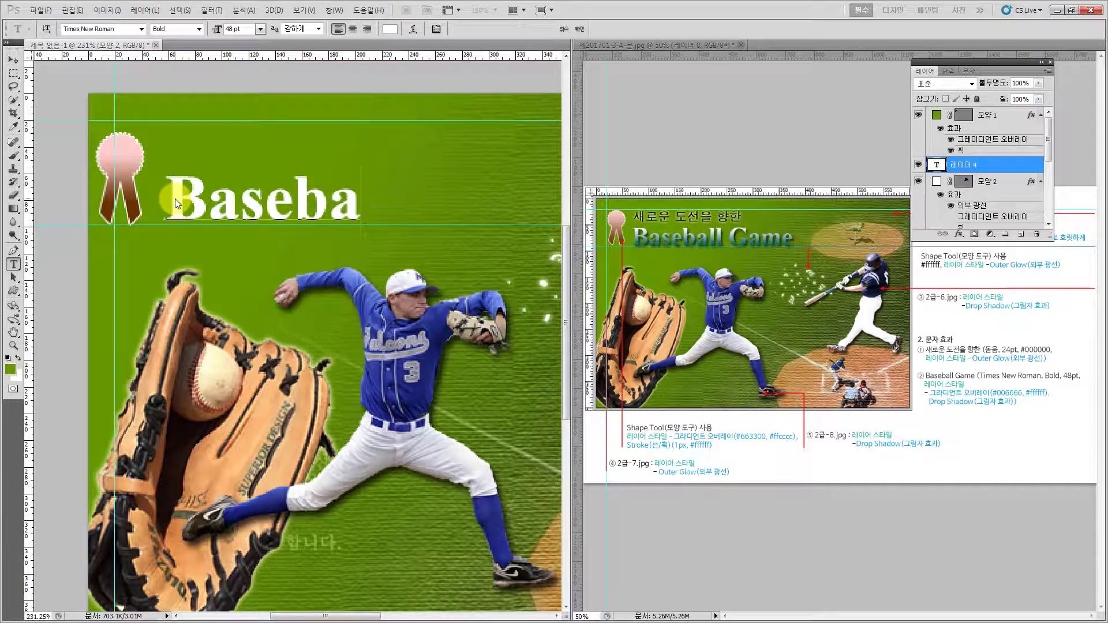
type("ll")
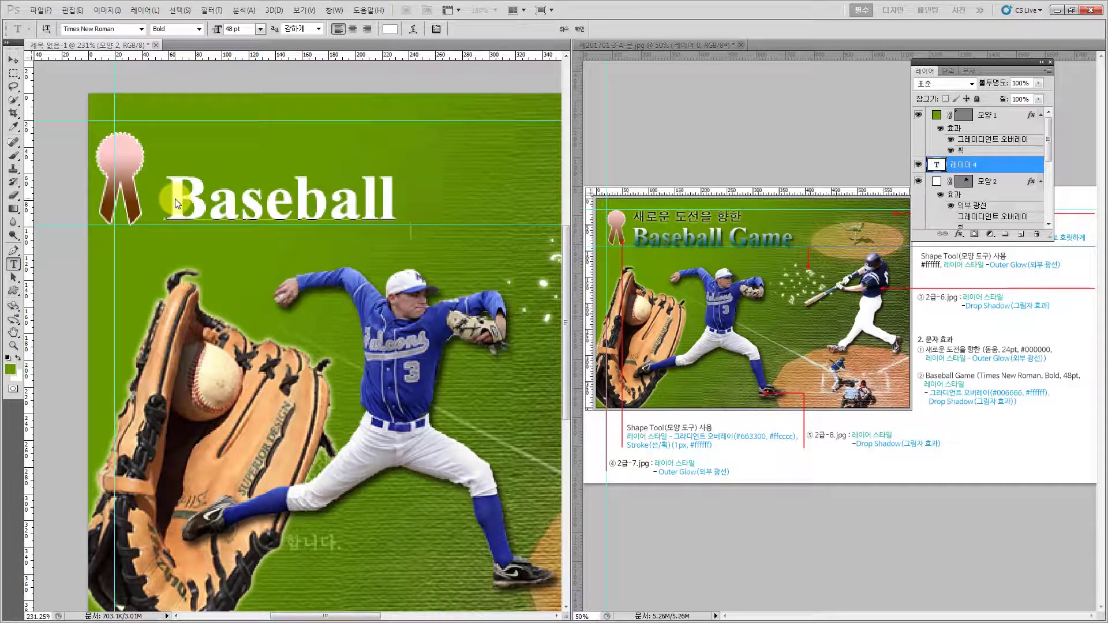
type(" Game")
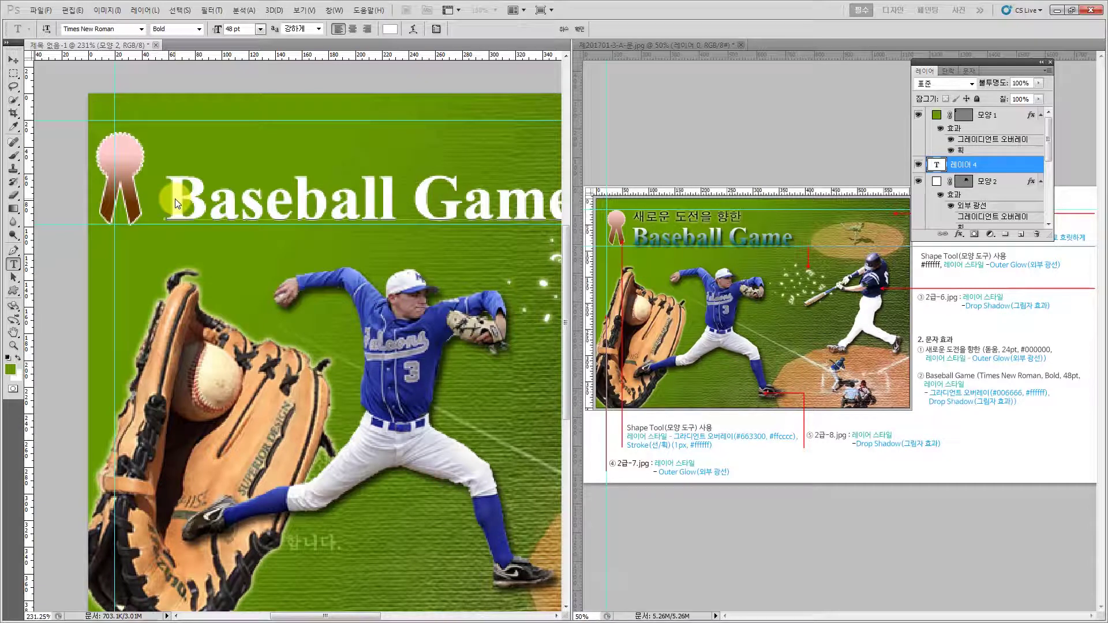
left_click(15, 61)
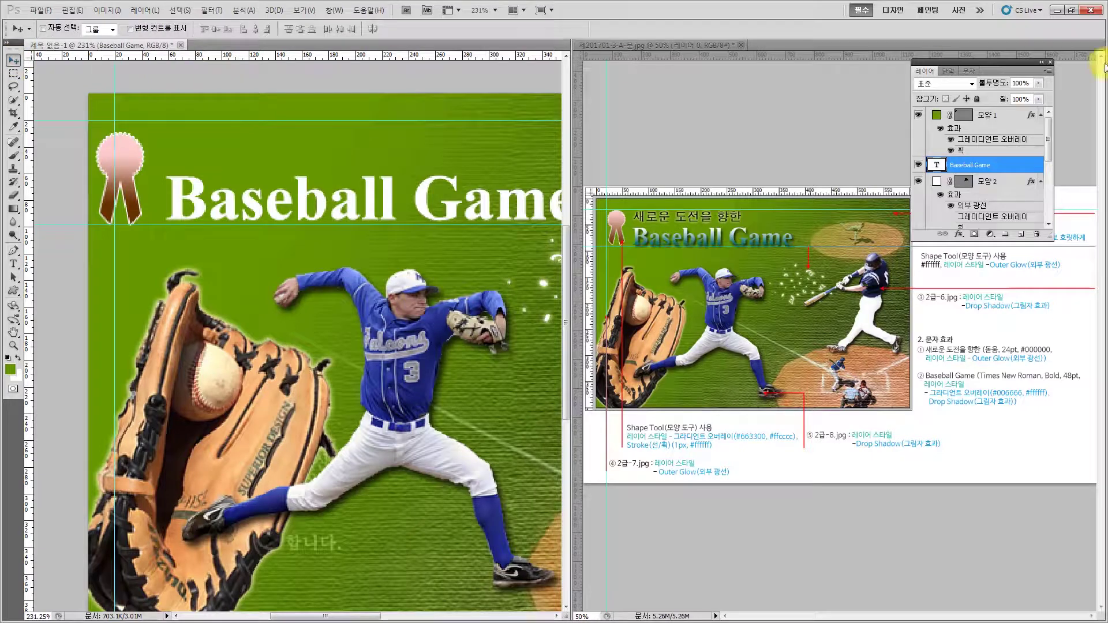
Add a Gradient Overlay to the Baseball Game text layer and set the gradient's starting color stop to #006666
left_click(958, 235)
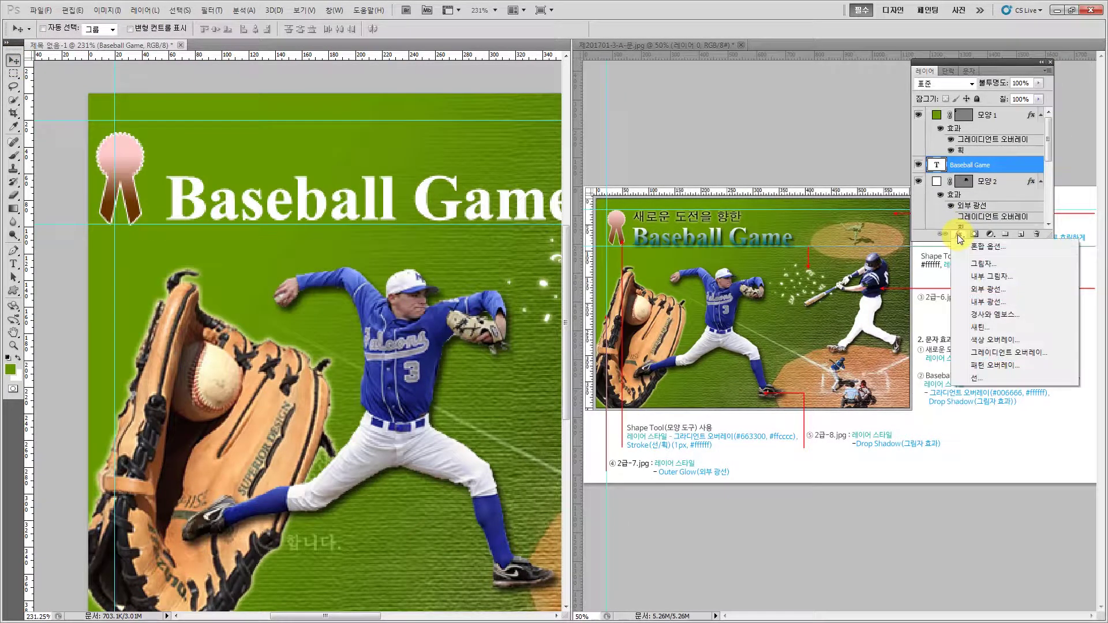
left_click(981, 353)
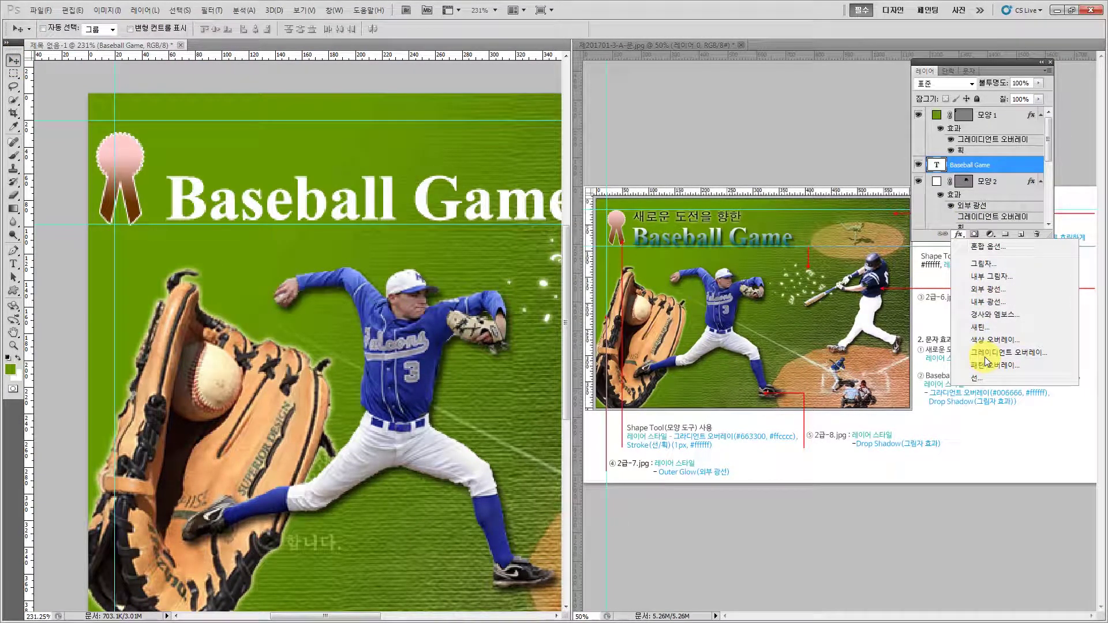
left_click(388, 188)
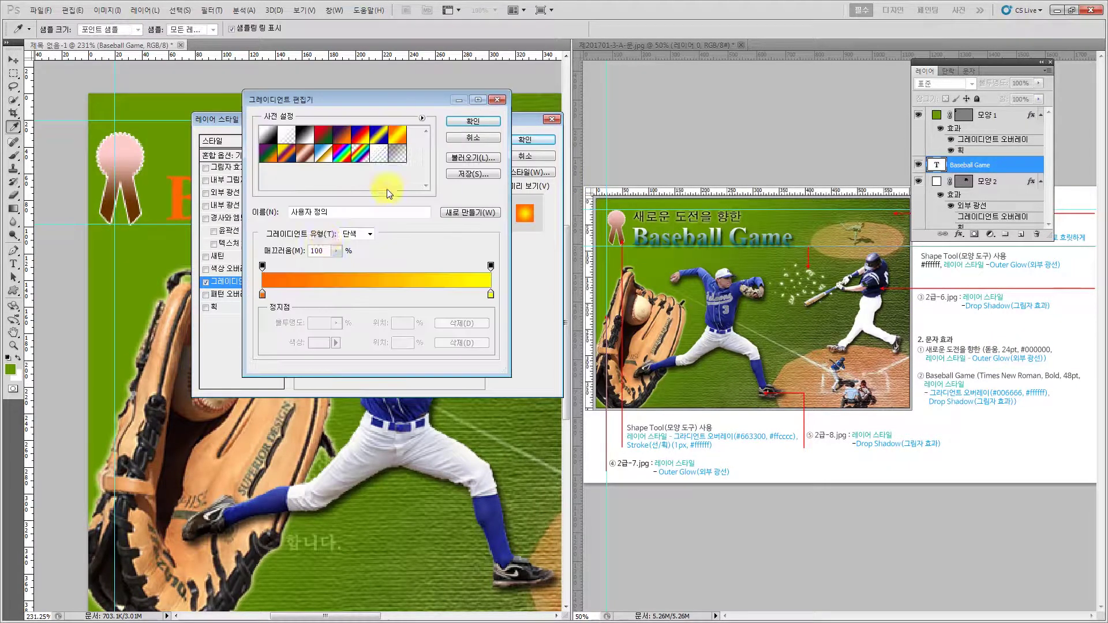
left_click(263, 295)
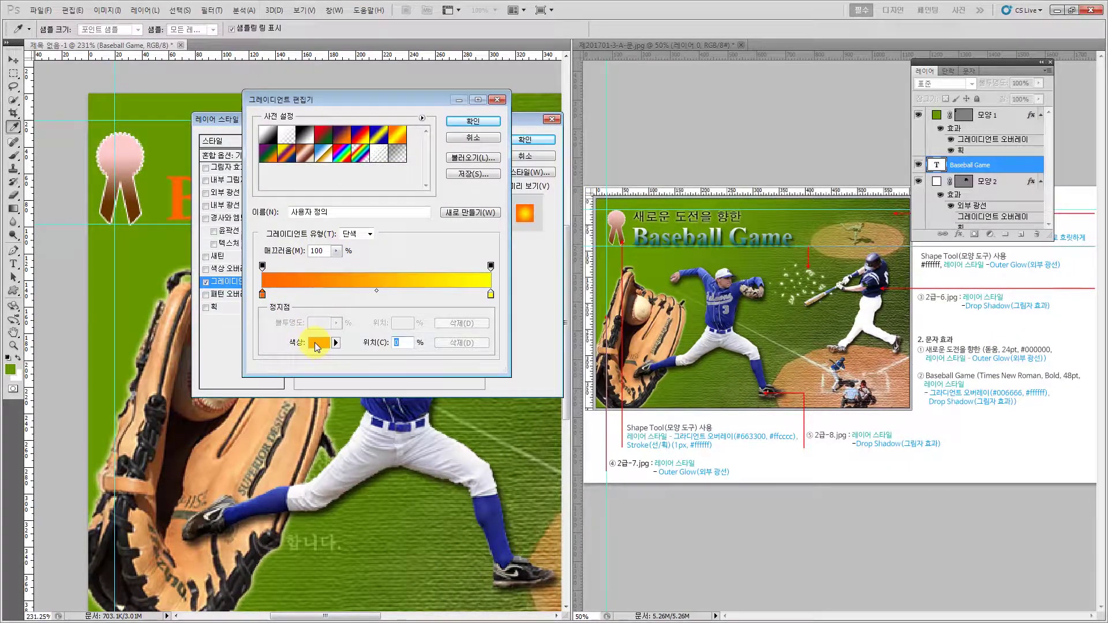
left_click(319, 343)
left_click(378, 257)
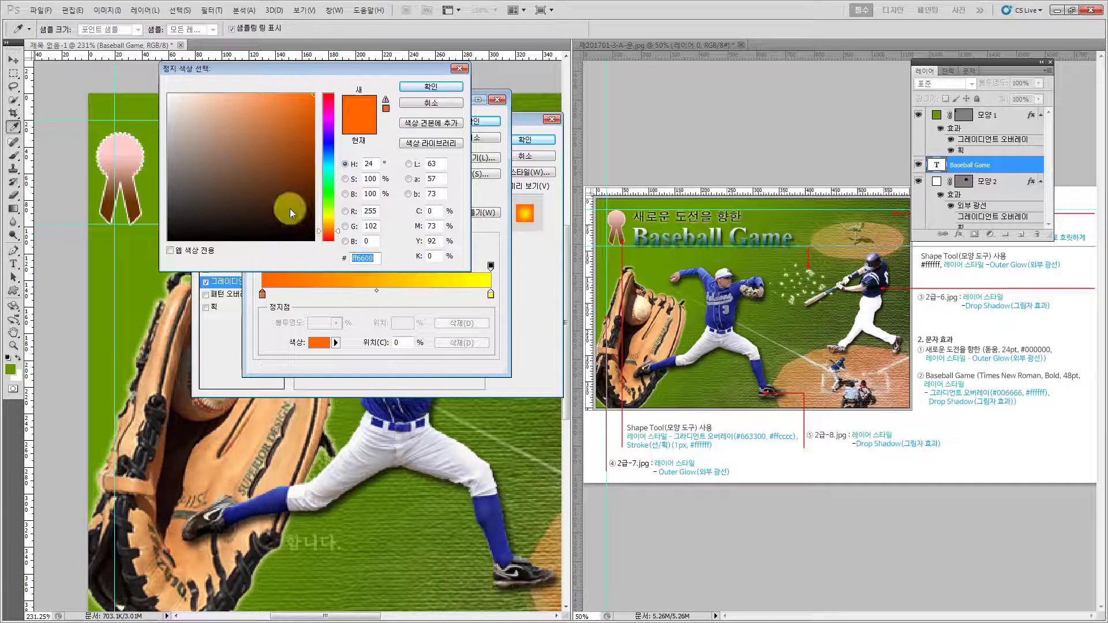
type("00")
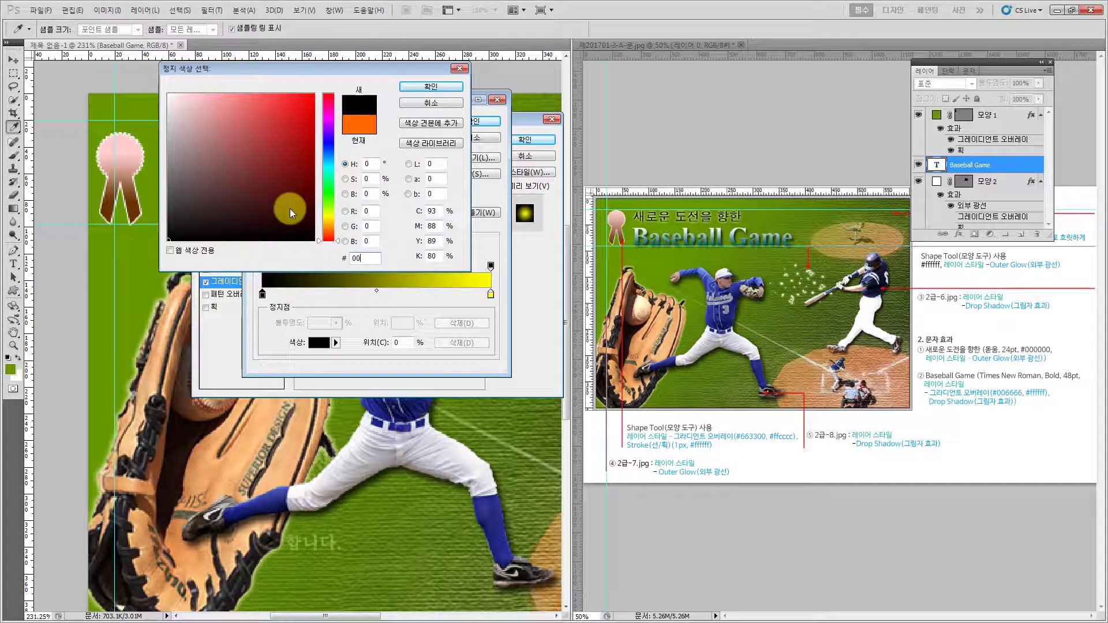
type("6666")
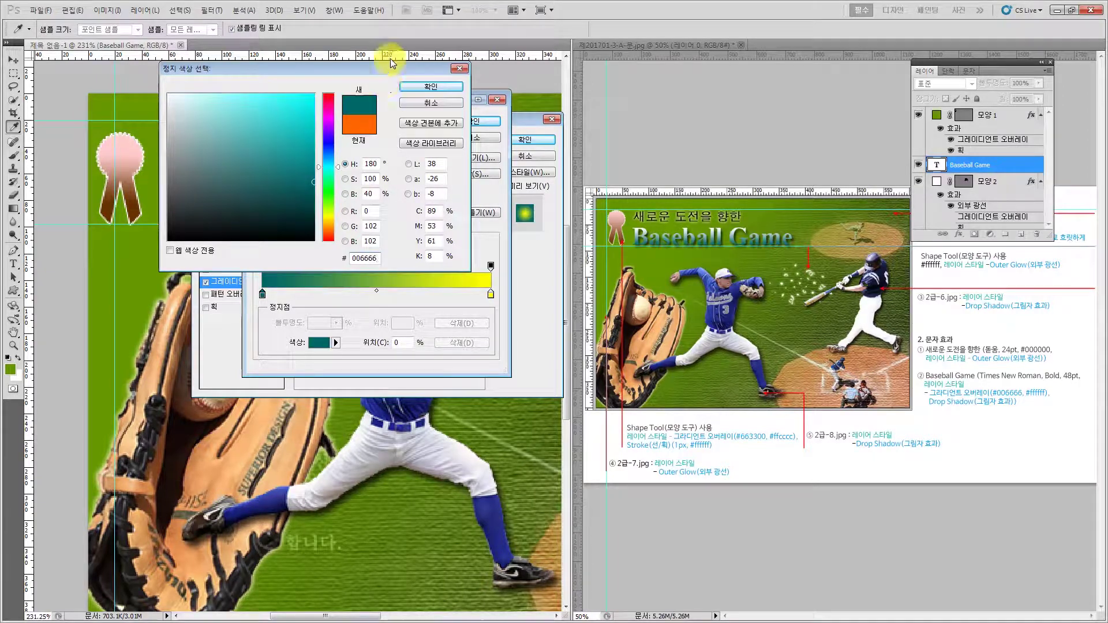
left_click(407, 88)
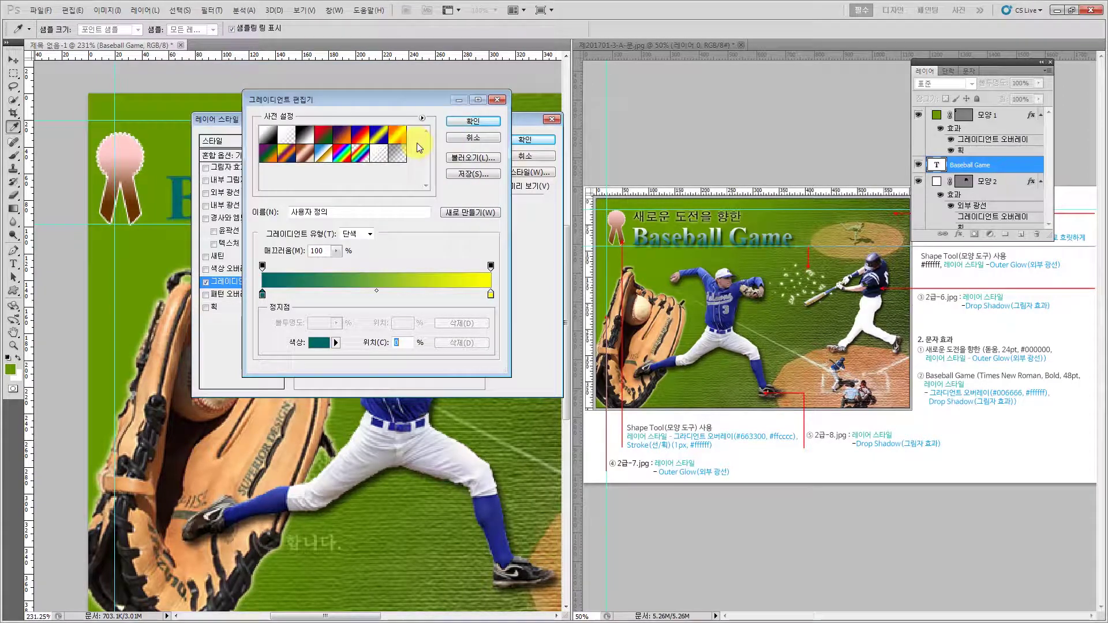
Set the title gradient's ending color stop to white and accept the gradient
left_click(492, 295)
left_click(320, 345)
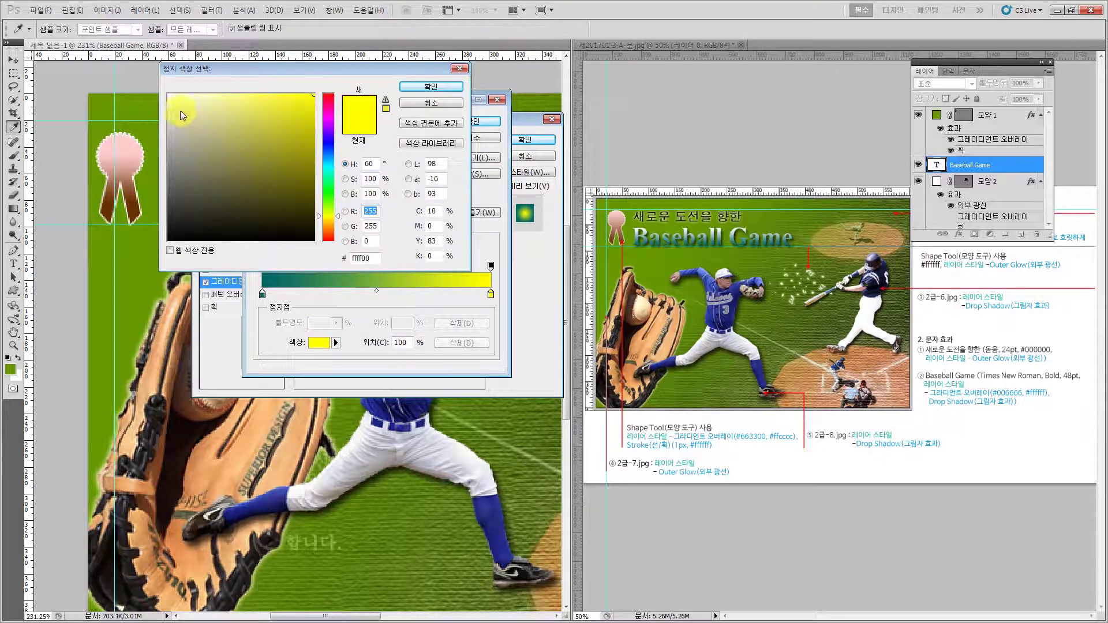
left_click_drag(180, 109, 112, 33)
left_click(427, 85)
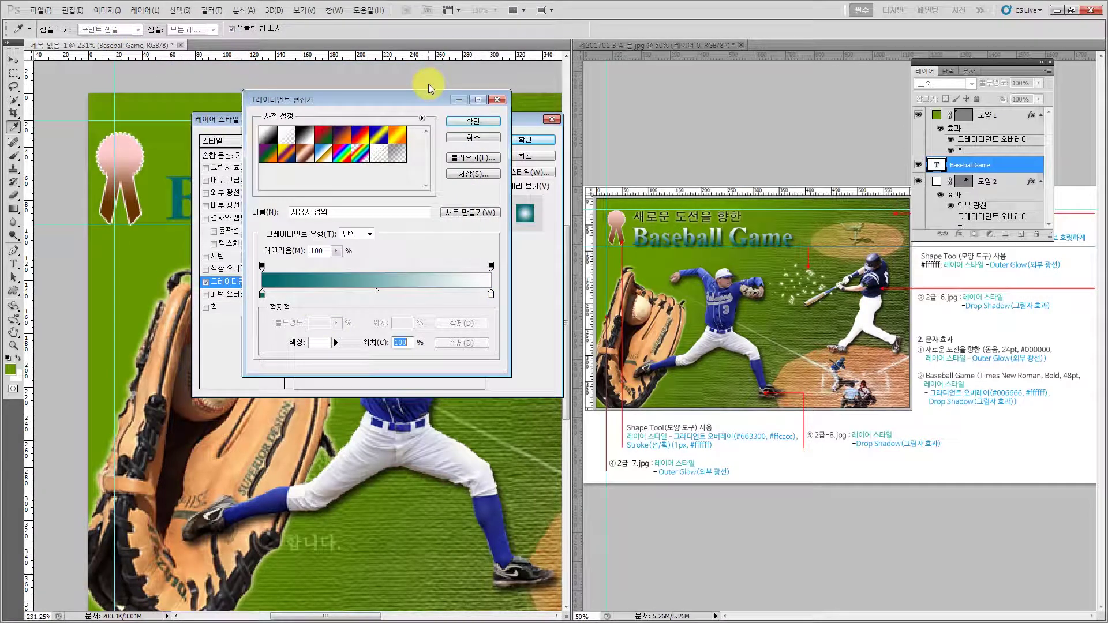
left_click(487, 119)
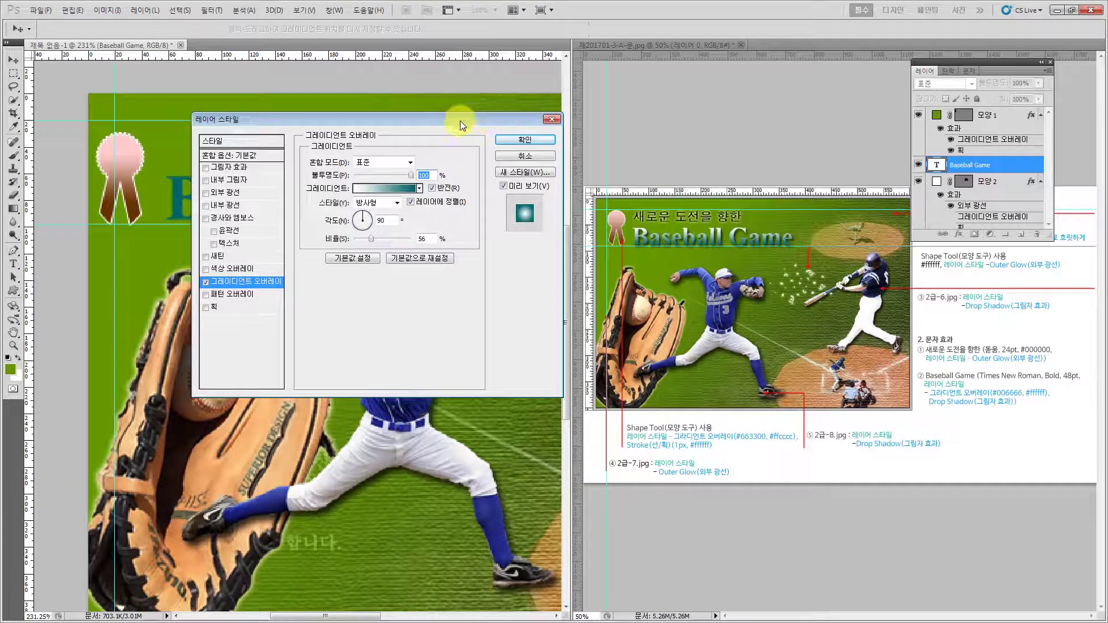
Make the title's gradient overlay Linear without Reverse, and add a Drop Shadow with its default settings
left_click_drag(459, 120, 424, 271)
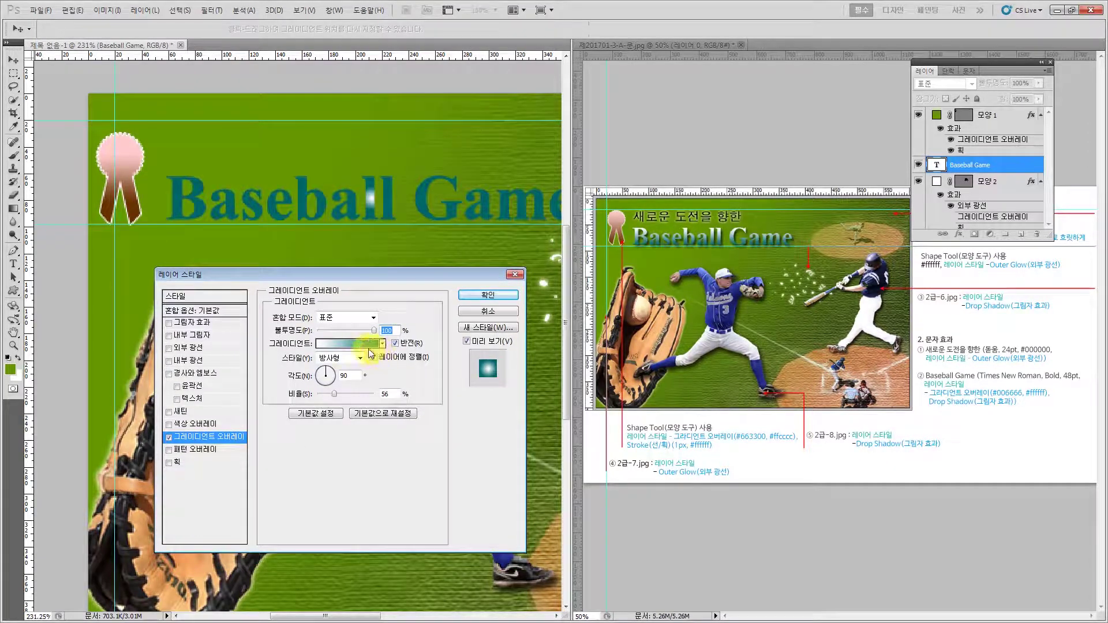
left_click(395, 344)
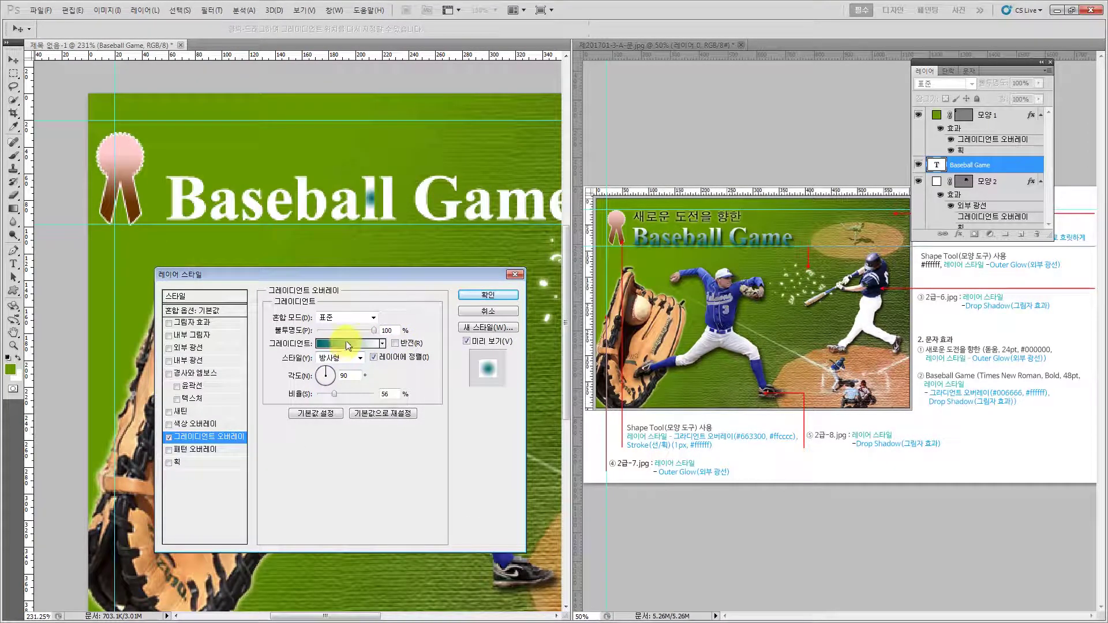
left_click(342, 358)
left_click(333, 368)
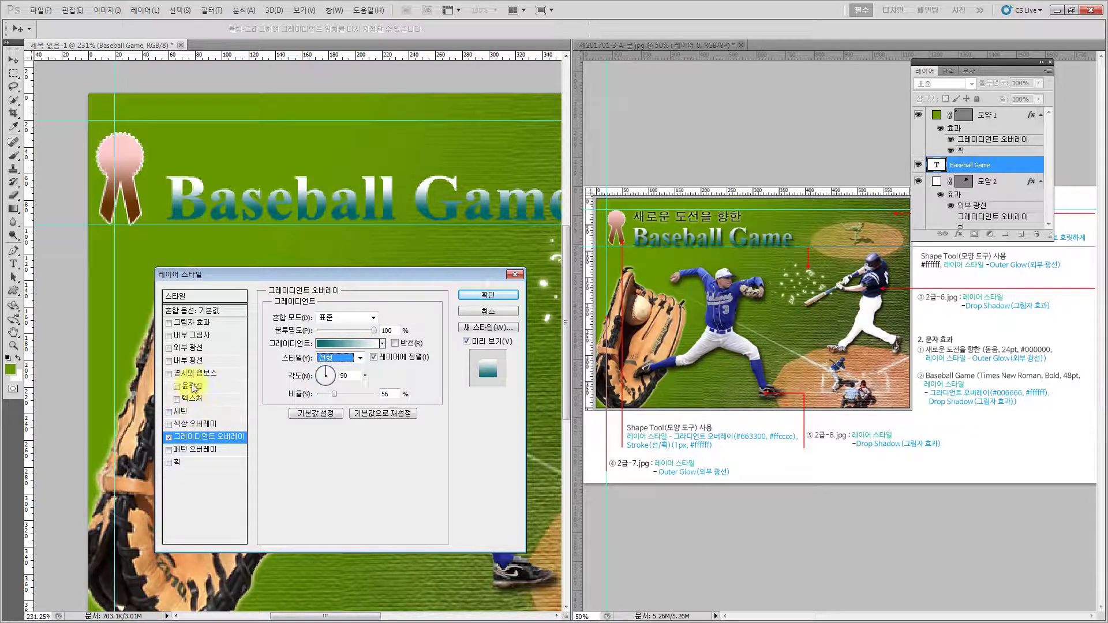
left_click(176, 321)
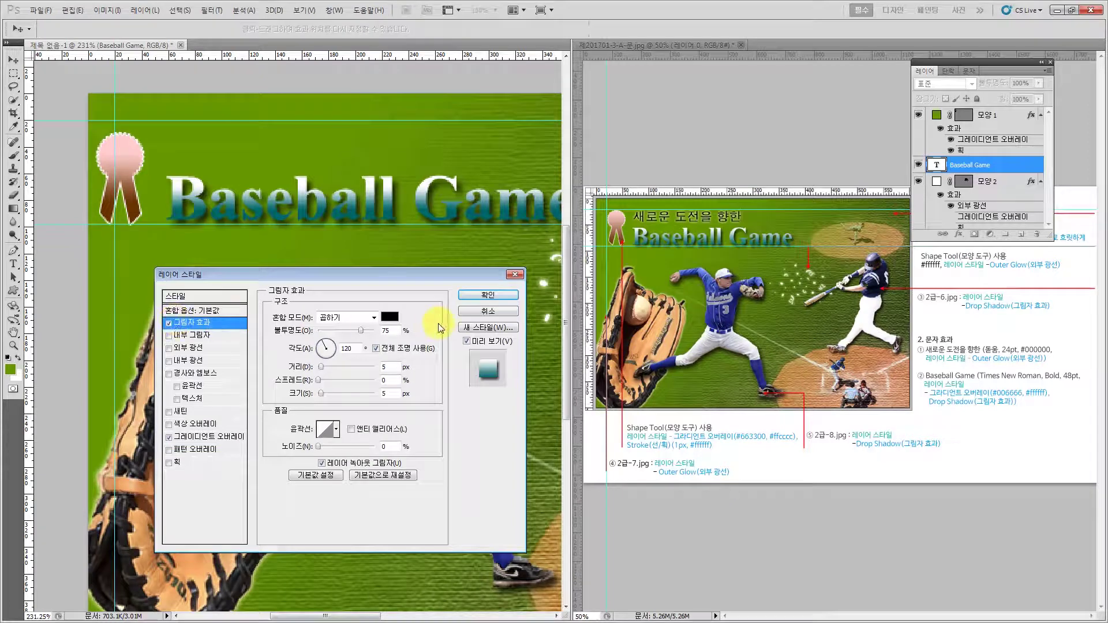
left_click(466, 296)
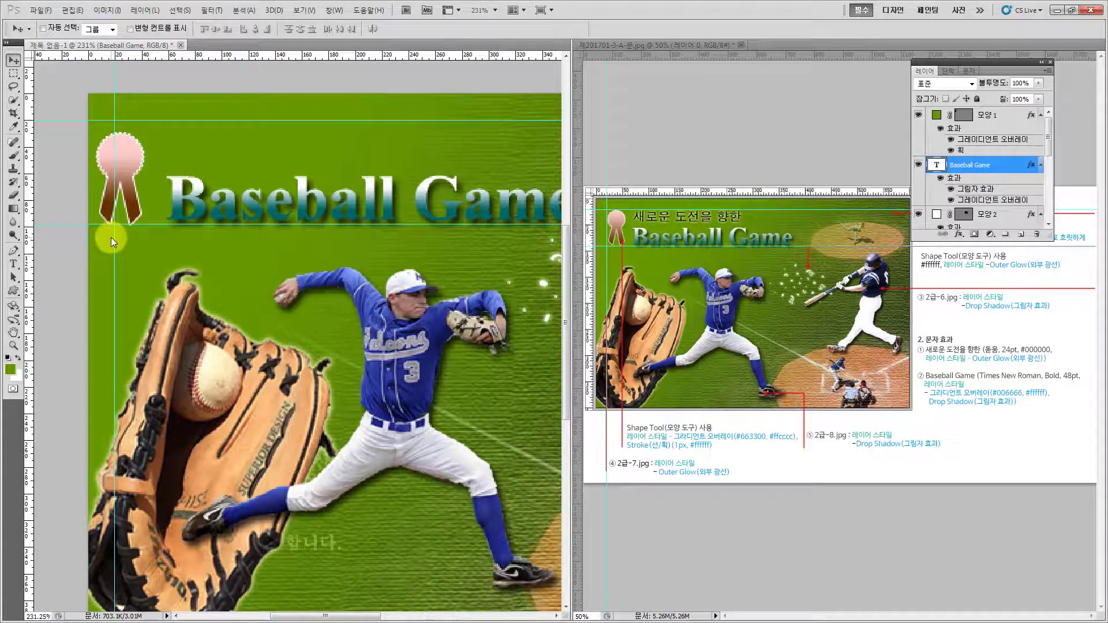
Start a new text layer just above the start of the Baseball Game title and set its font to 돋움
left_click(13, 266)
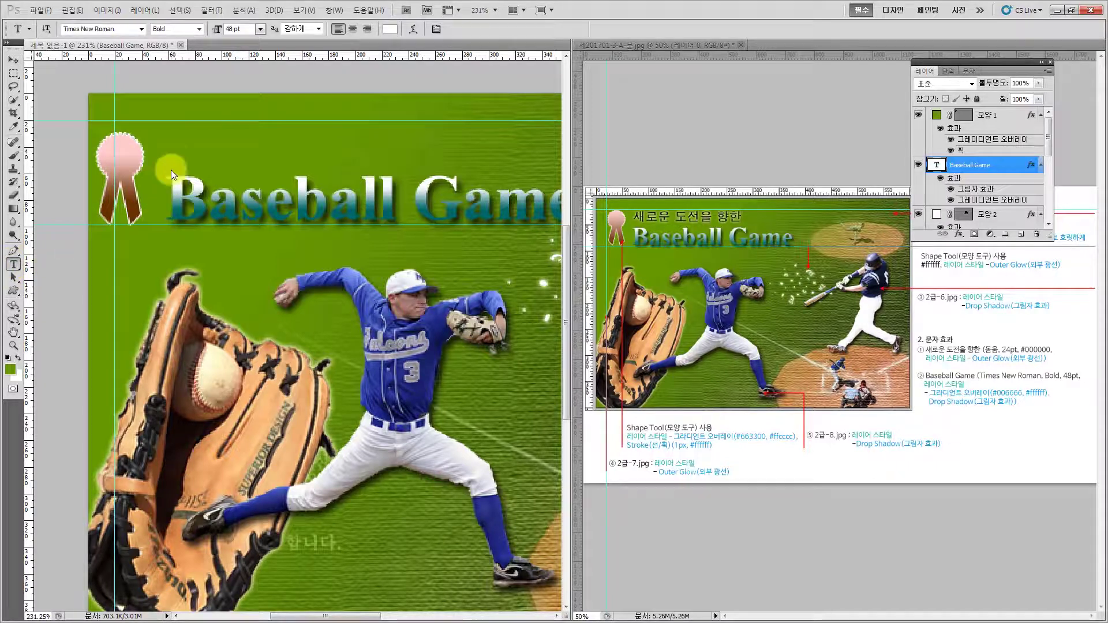
left_click(171, 144)
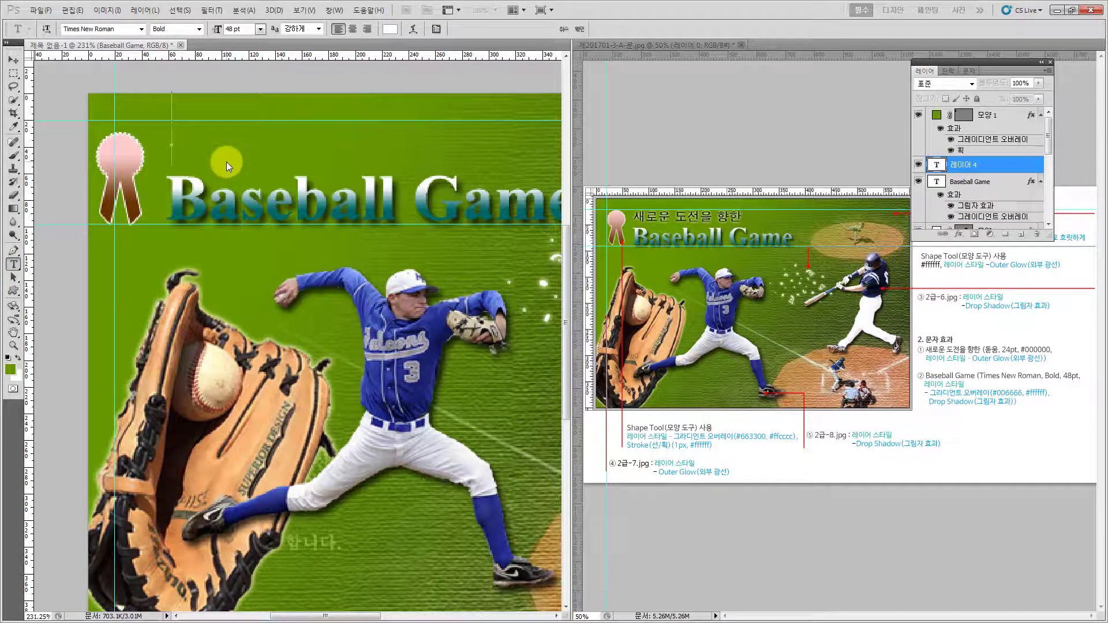
left_click(114, 30)
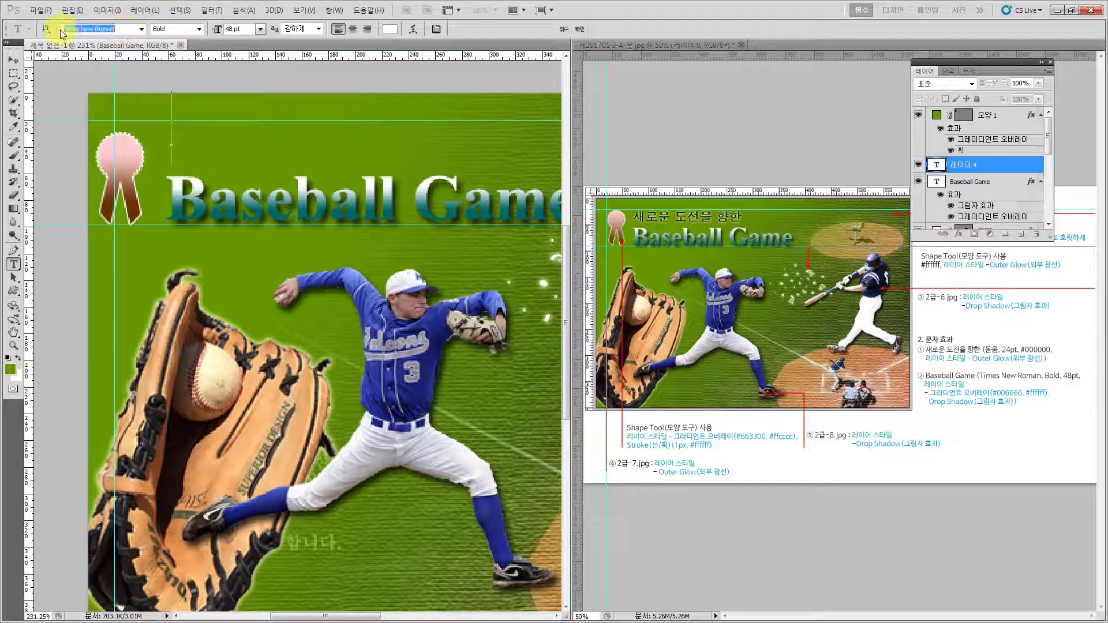
type("돋움")
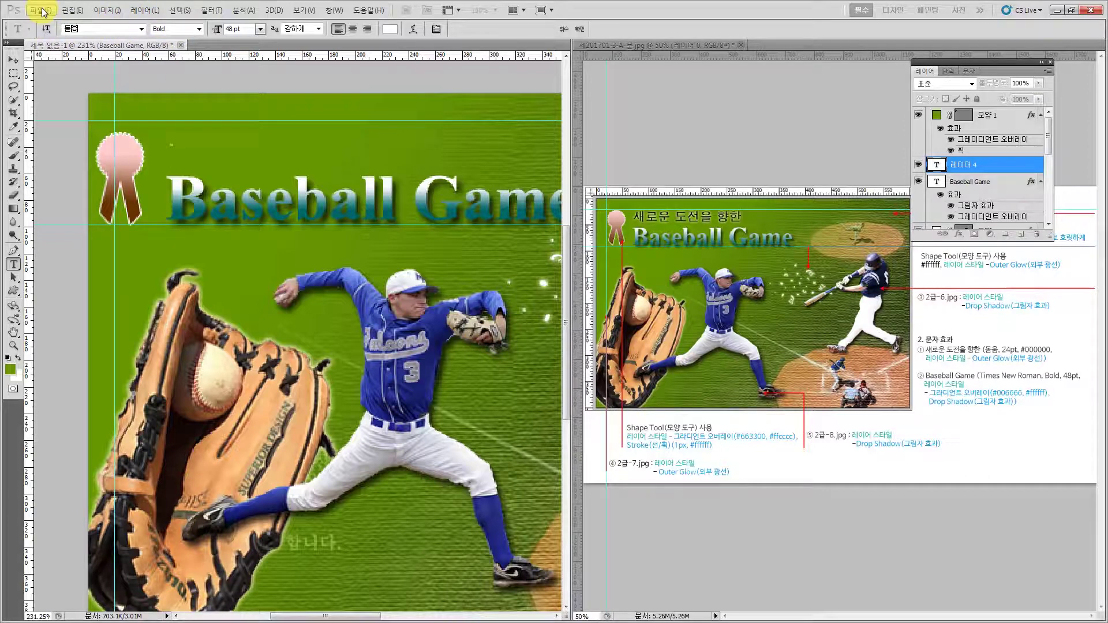
key("Return")
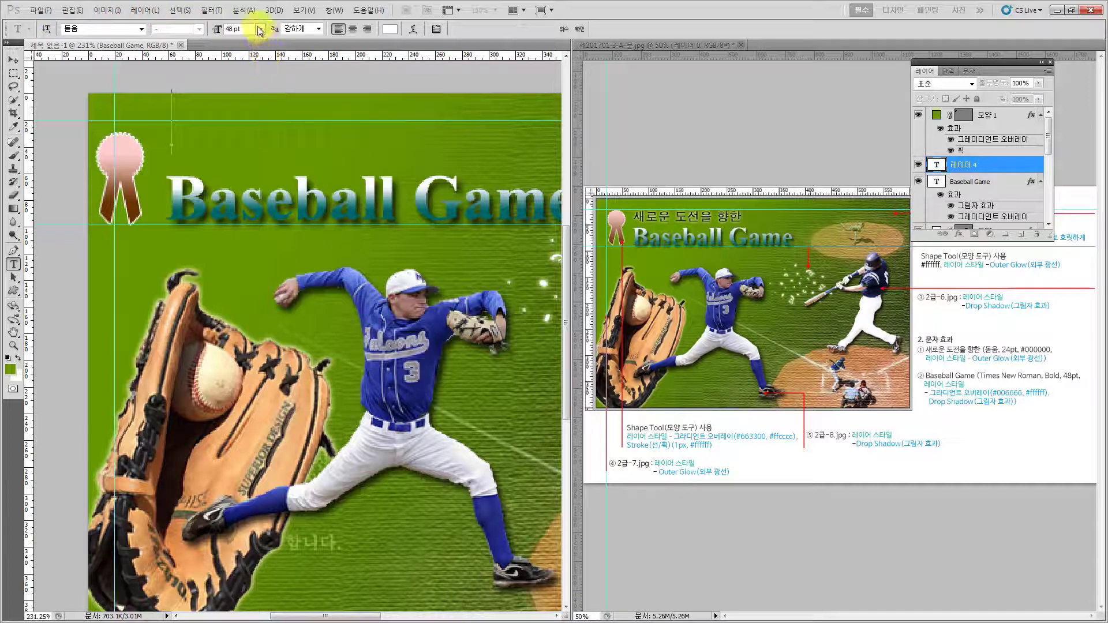
Set the new text's size to 24 pt and its color to black (#000000)
left_click(240, 29)
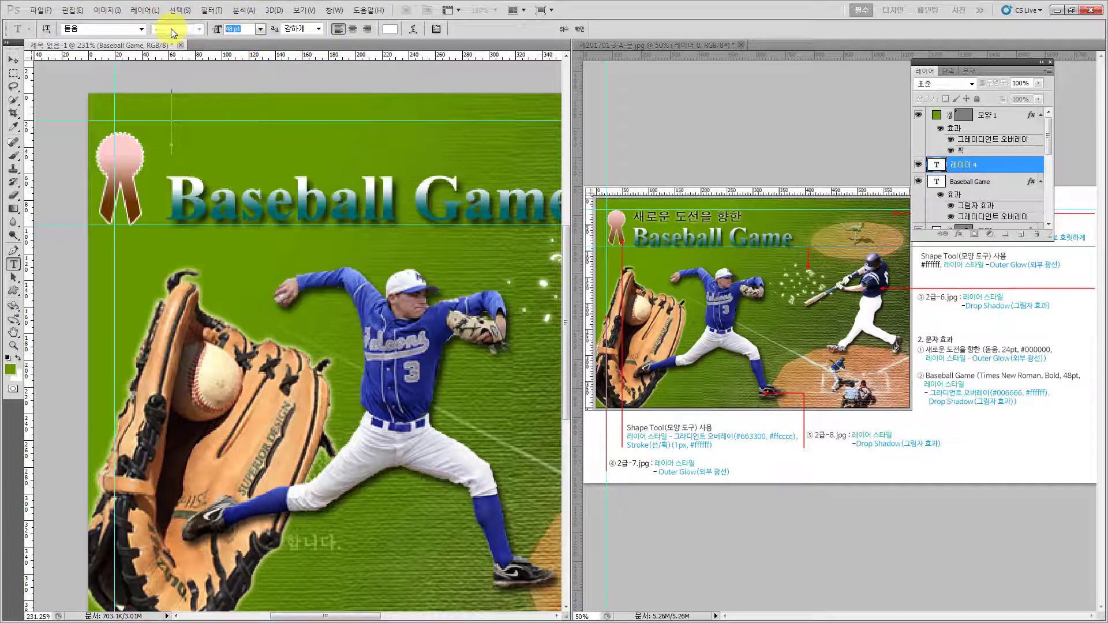
type("24")
key("Return")
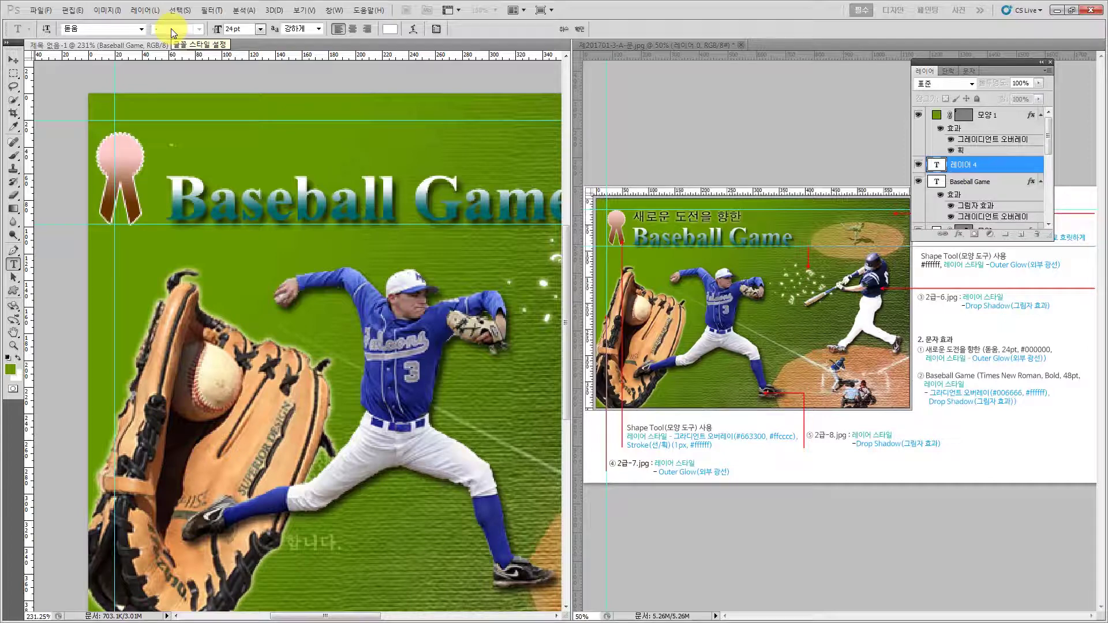
left_click(390, 29)
mouse_move(232, 121)
left_mouse_down()
mouse_move(306, 246)
mouse_move(376, 324)
left_mouse_up()
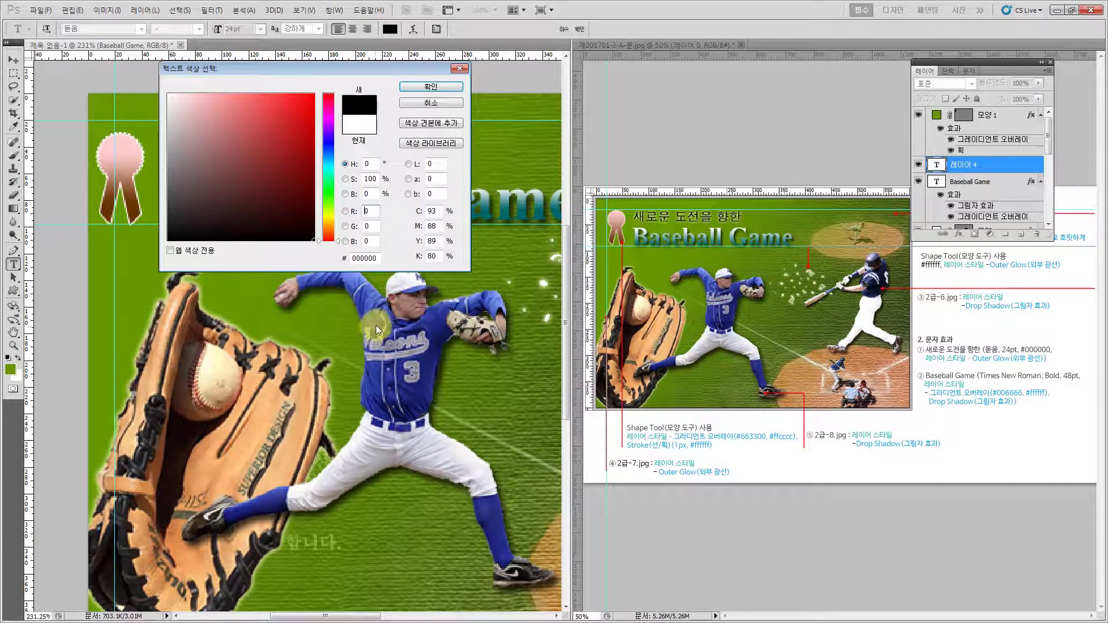
left_click(428, 86)
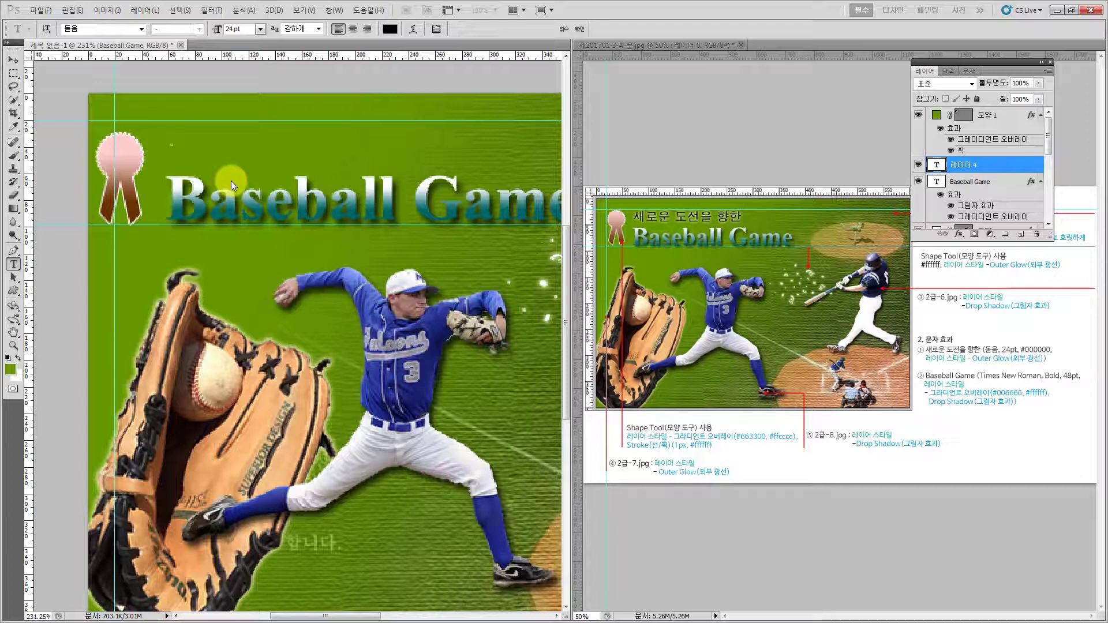
Enter "새로운 도전을 향한" as the subtitle above the title and commit it
type("새로운")
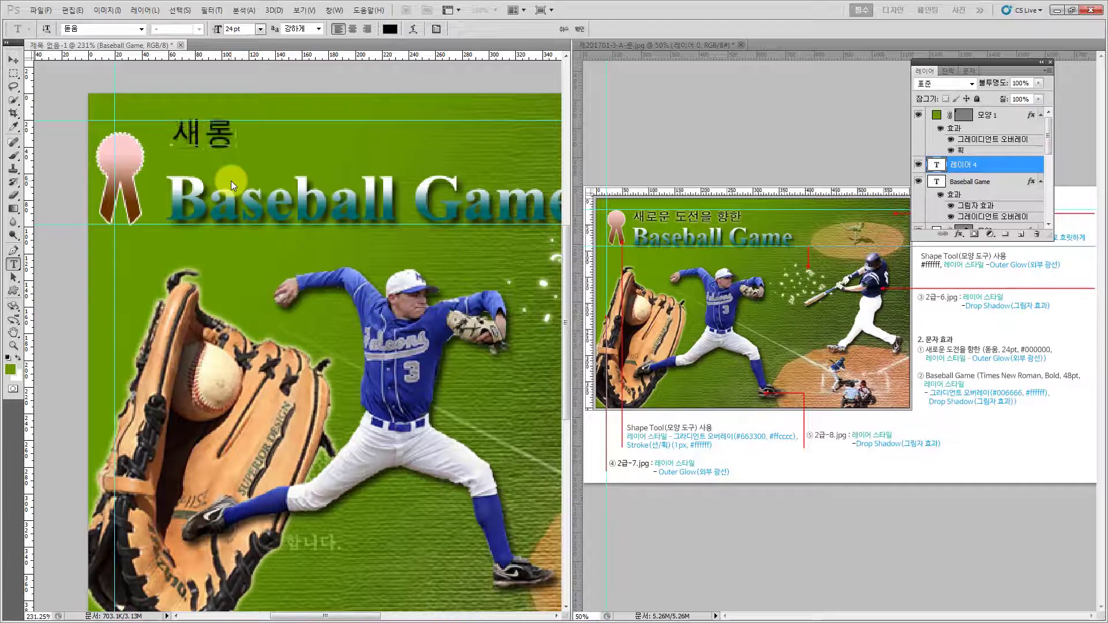
type(" 도전을 향")
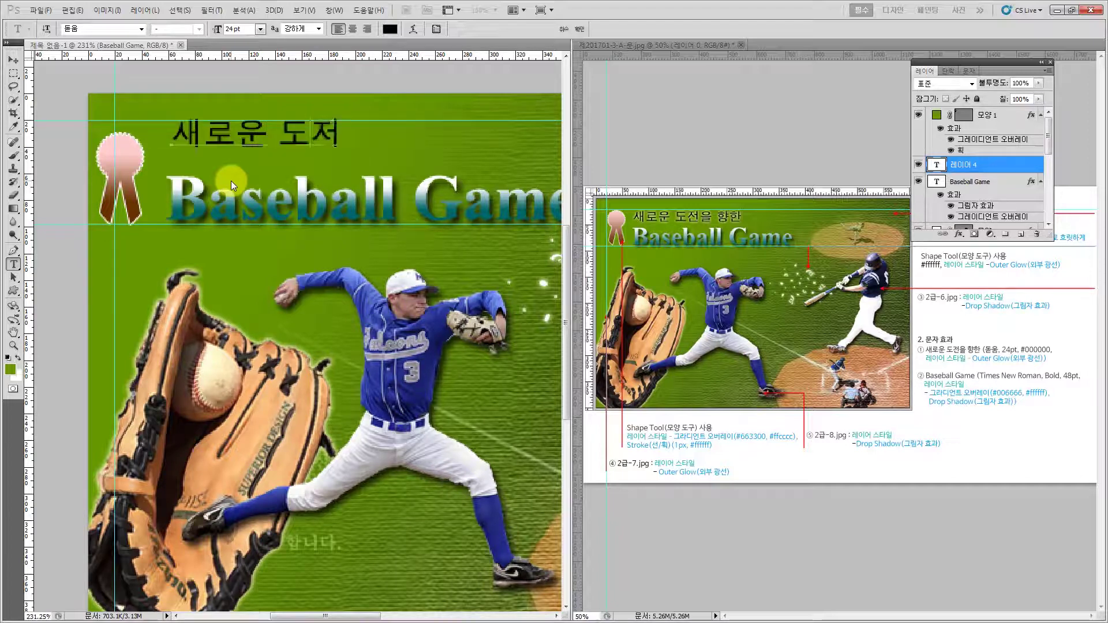
type("한")
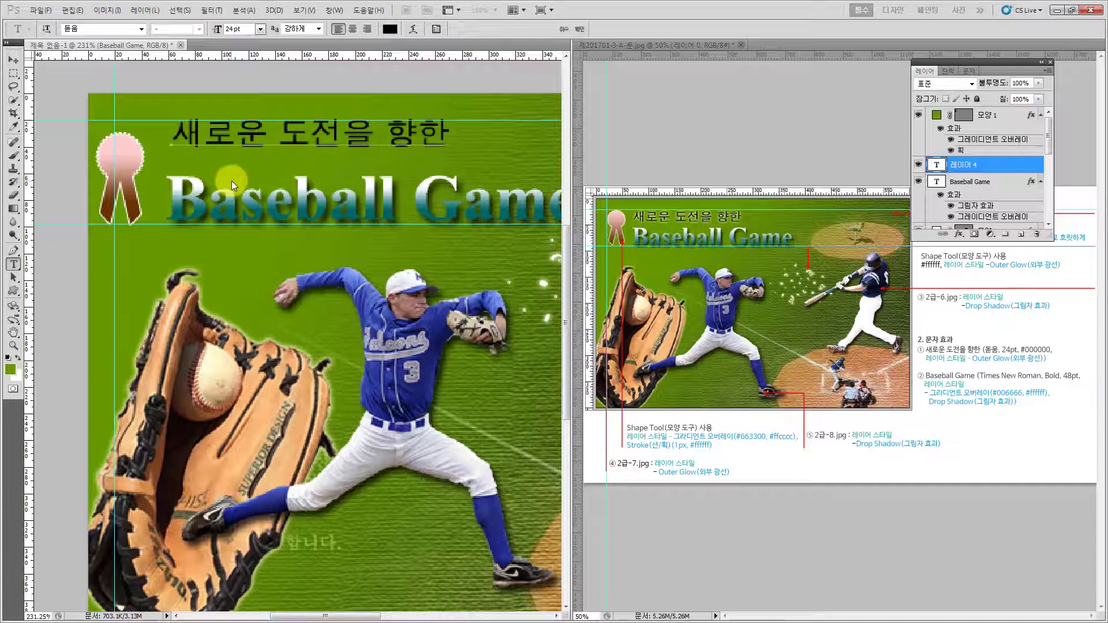
key("ctrl+Return")
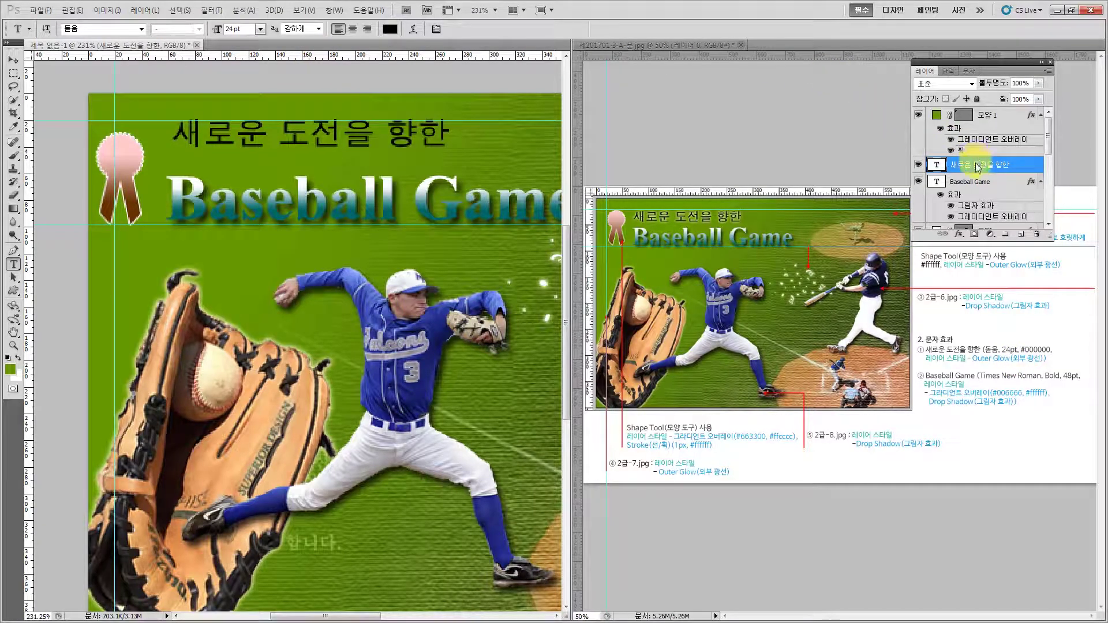
Add an Outer Glow with its default settings to the 새로운 도전을 향한 subtitle layer
left_click(959, 235)
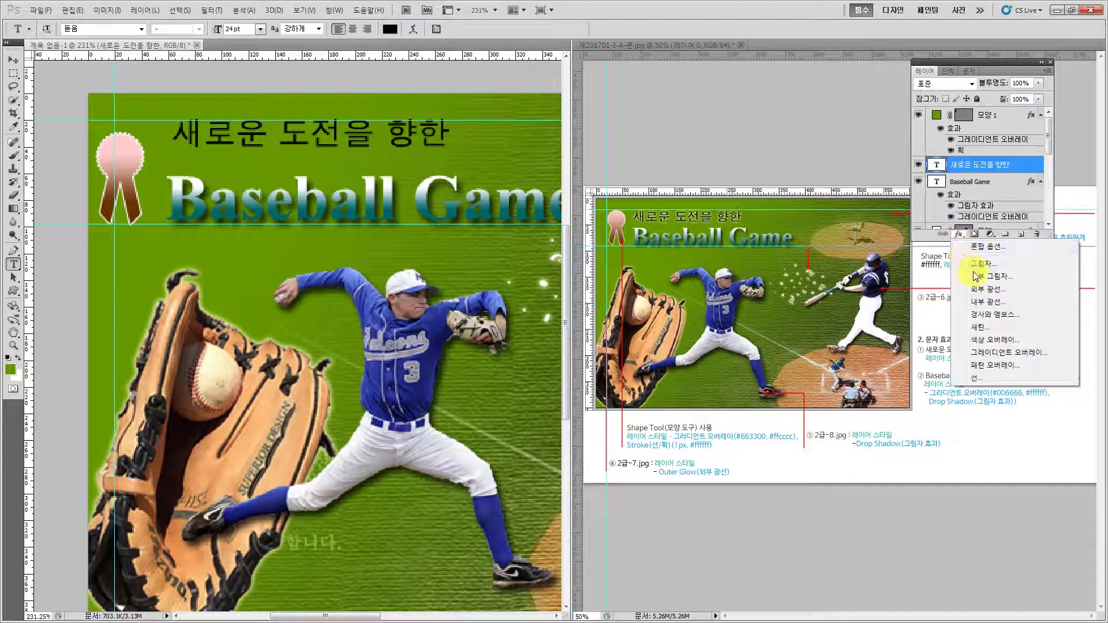
left_click(980, 288)
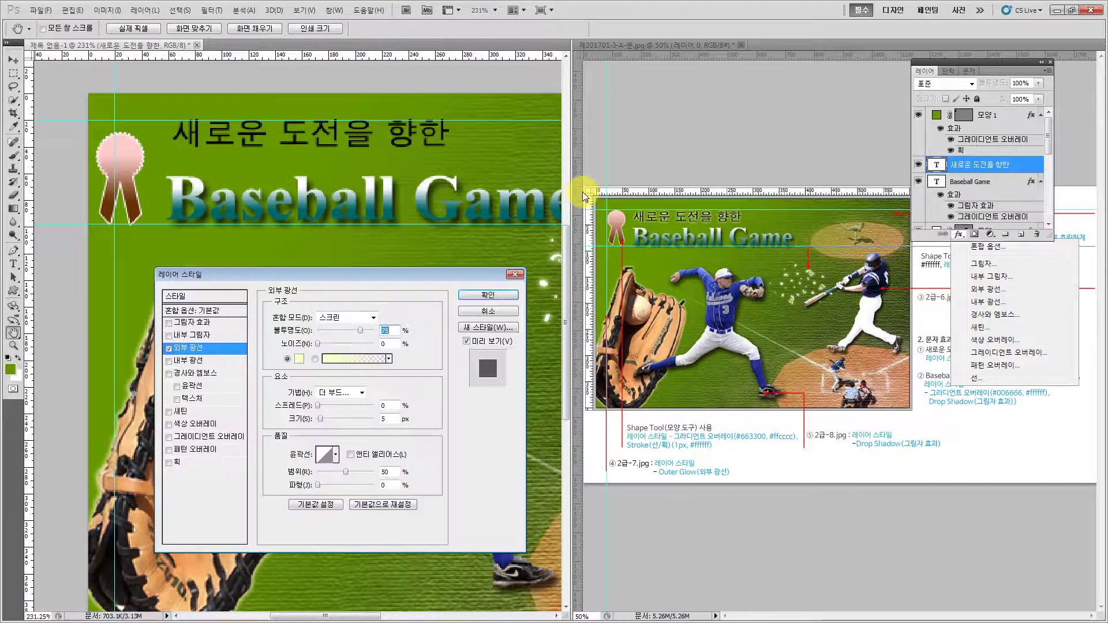
left_click(488, 295)
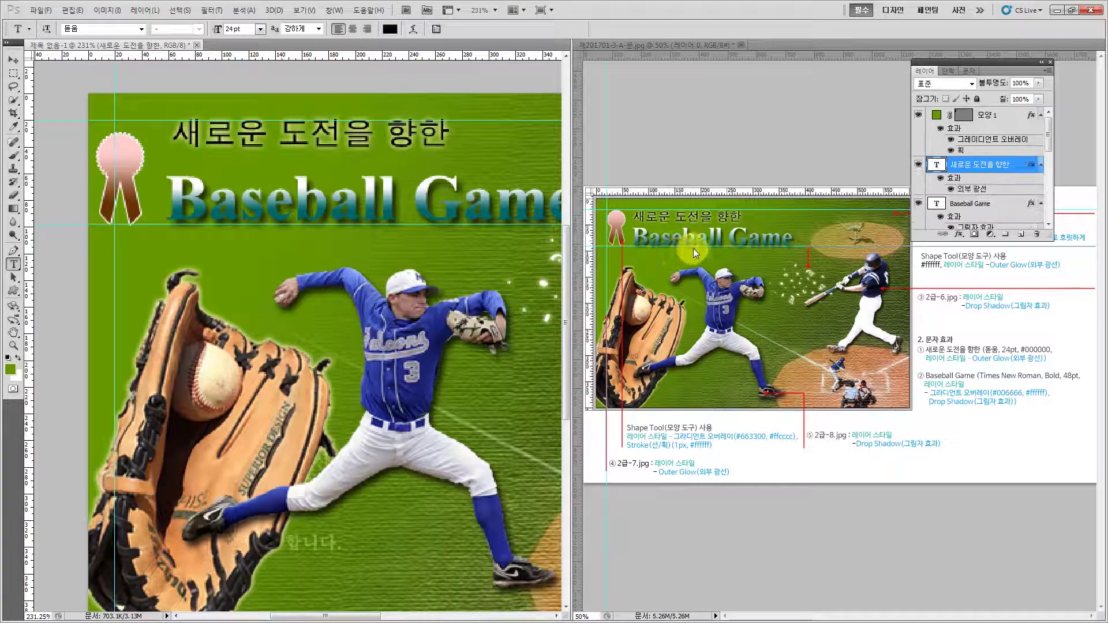
Move the Korean subtitle down to sit just above the Baseball Game title, lined up with the title's start
left_click(14, 60)
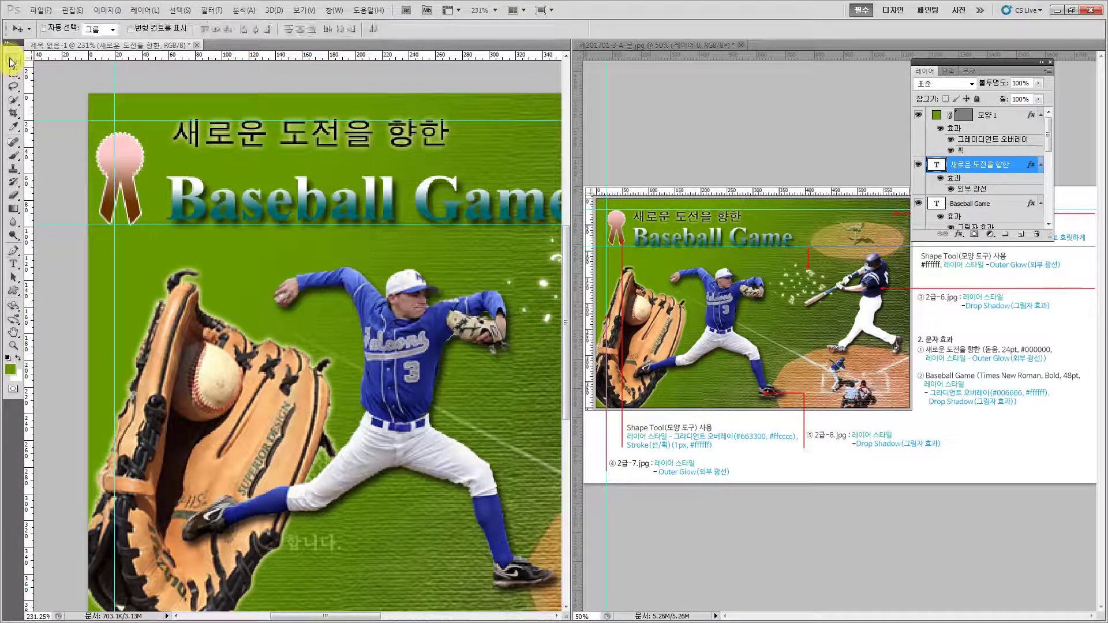
left_click_drag(180, 134, 150, 132)
key("Right")
key("Right")
key("Down")
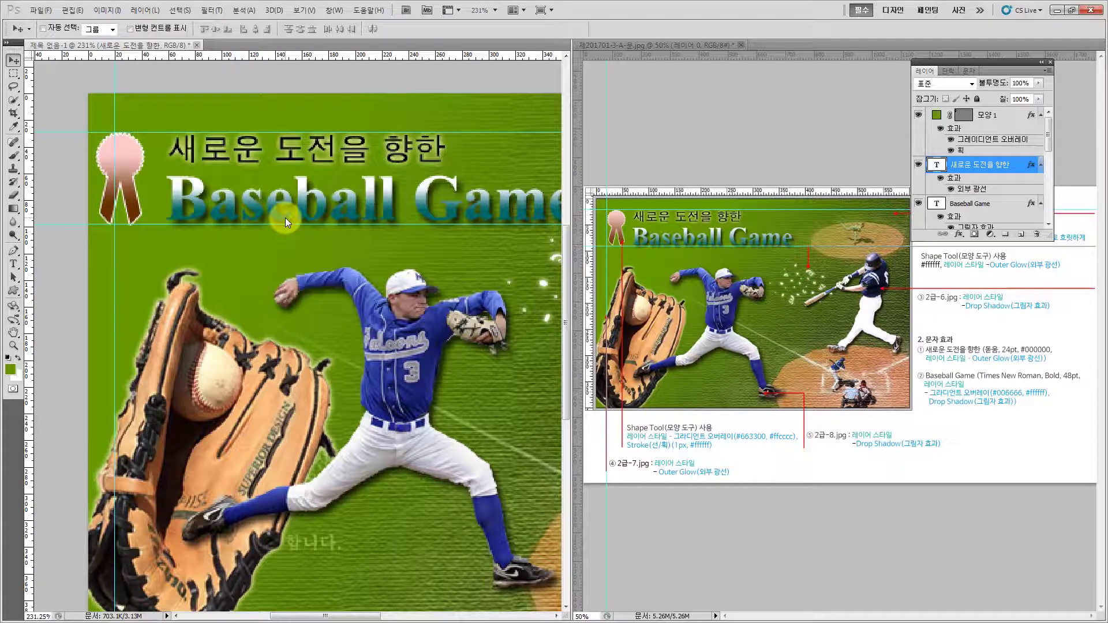
Examine the whole composition at 100% beside the exam reference, with the layer list extended to show more layers
left_click(13, 346)
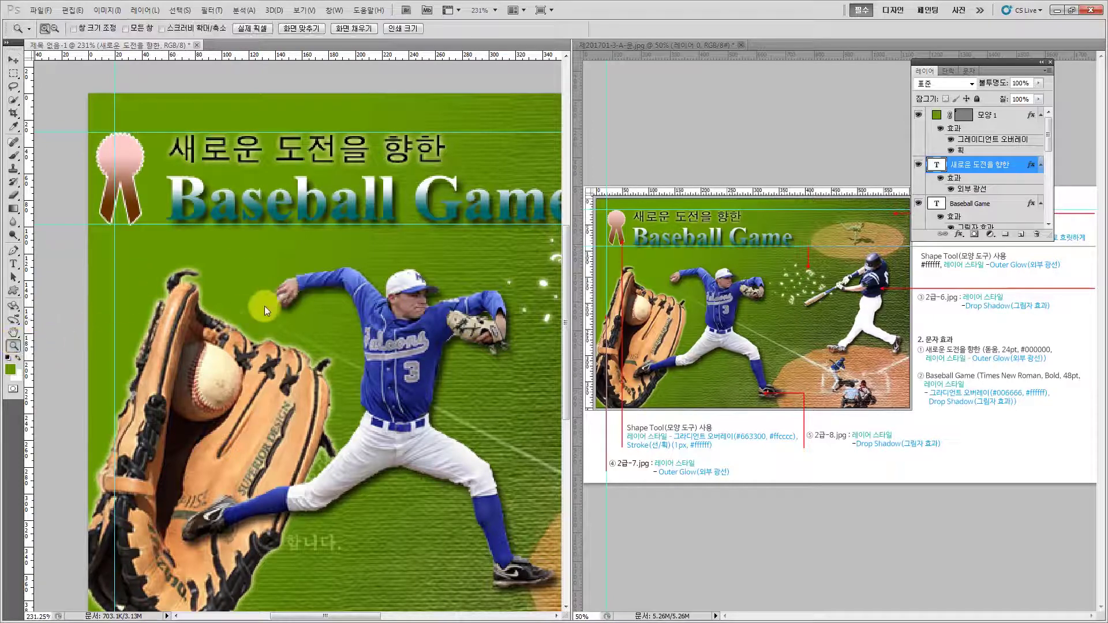
left_click(478, 367, "alt")
left_click(535, 365, "alt")
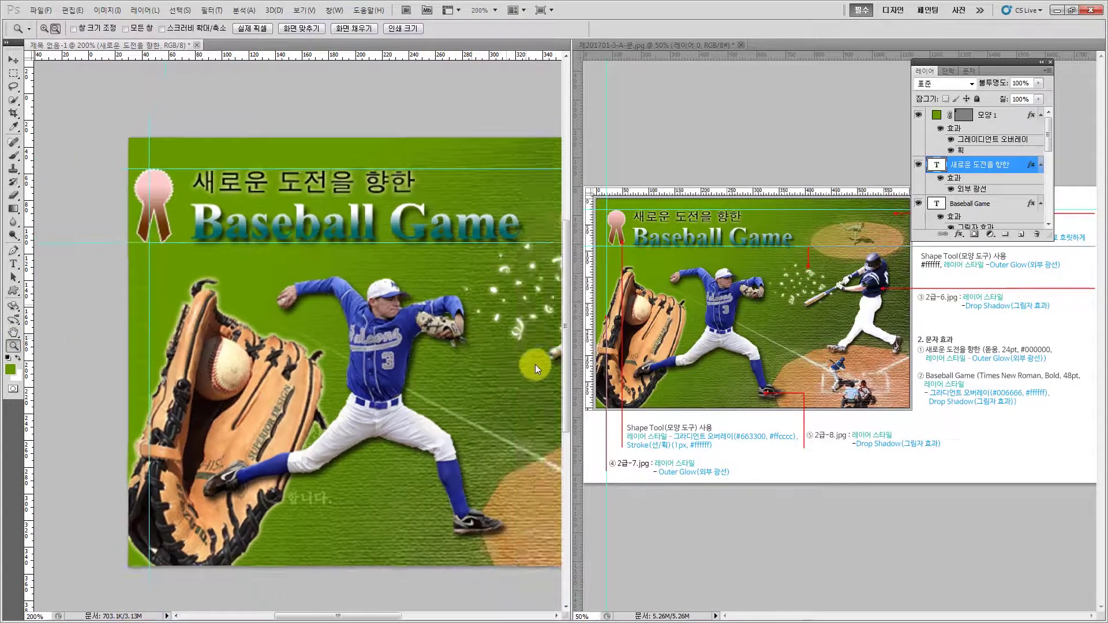
left_click(470, 373, "alt")
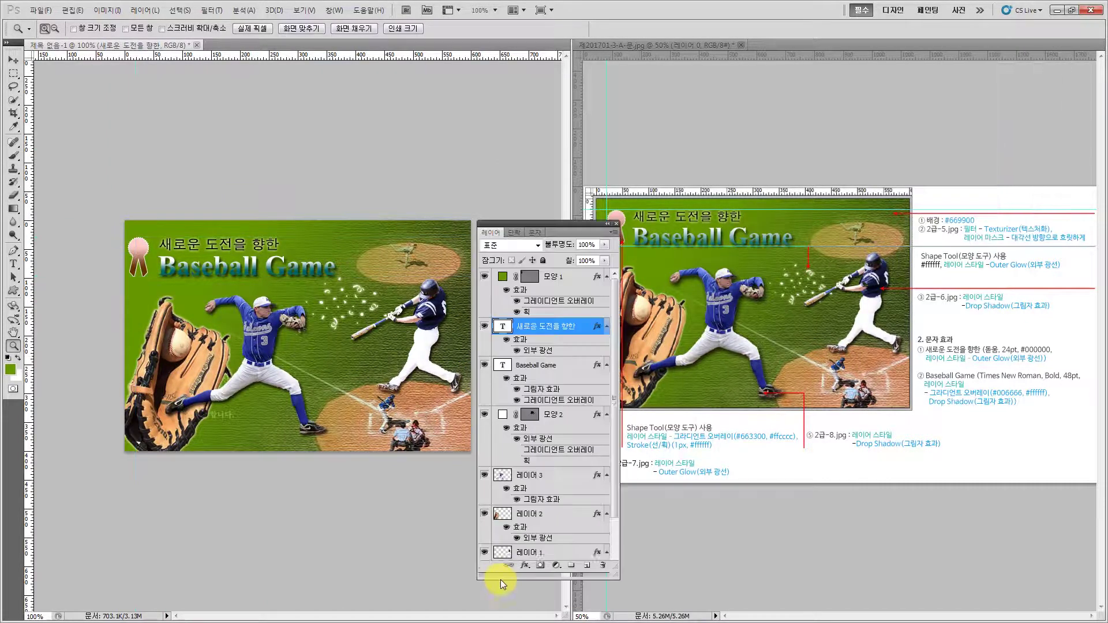
left_click_drag(501, 580, 498, 587)
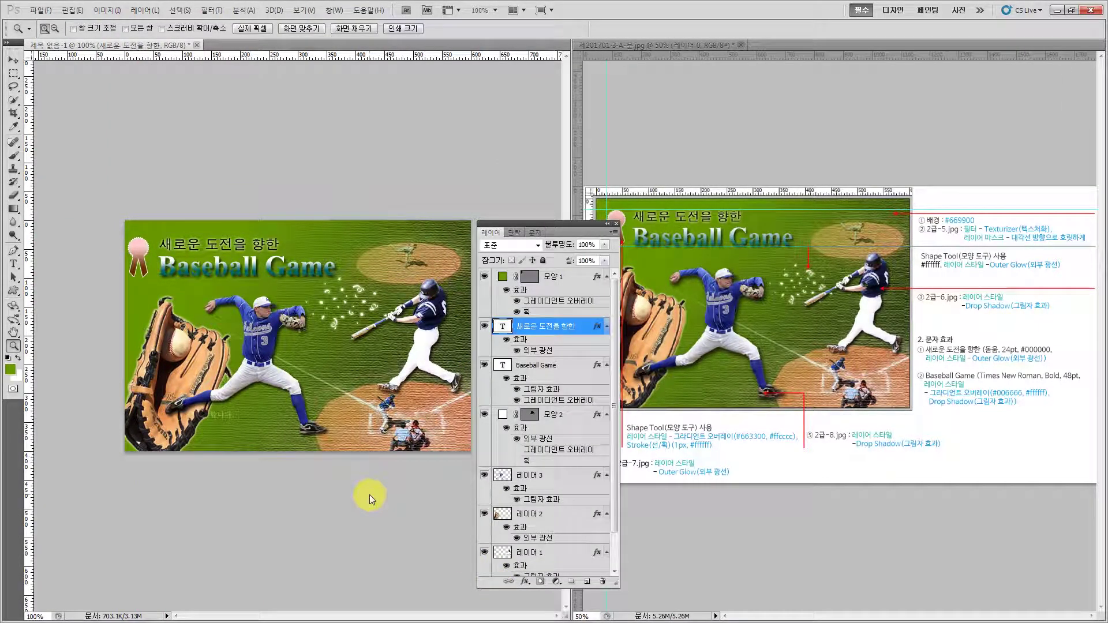